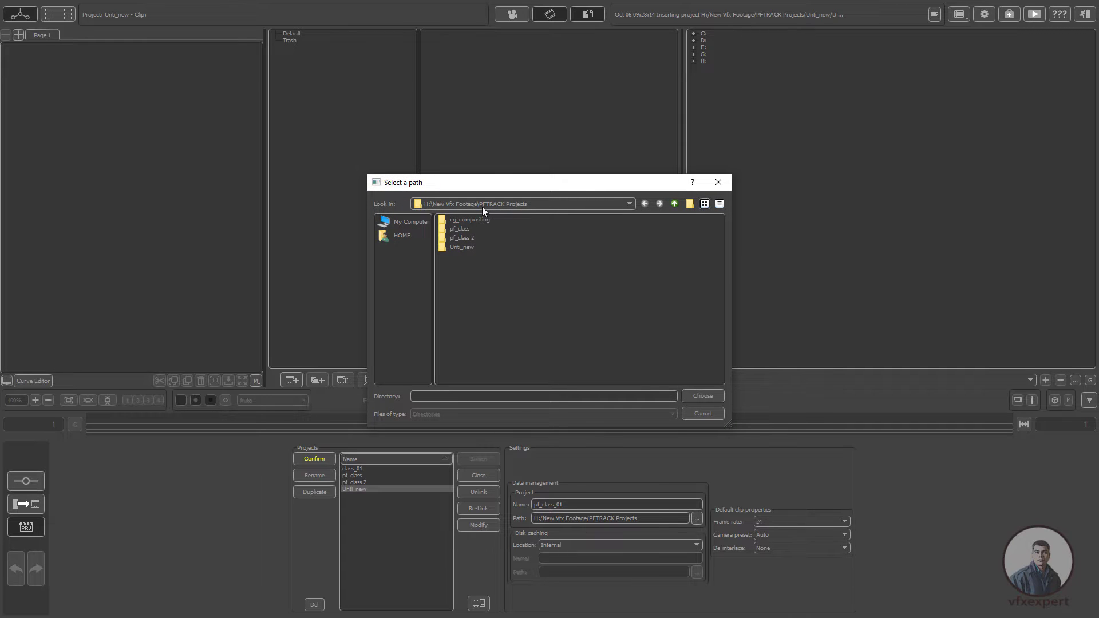
- Choose H:/New Vfx Footage/PFTRACK Projects as the path and create the project pf_class_01
{"action": "left_click", "coordinate": [704, 396]}
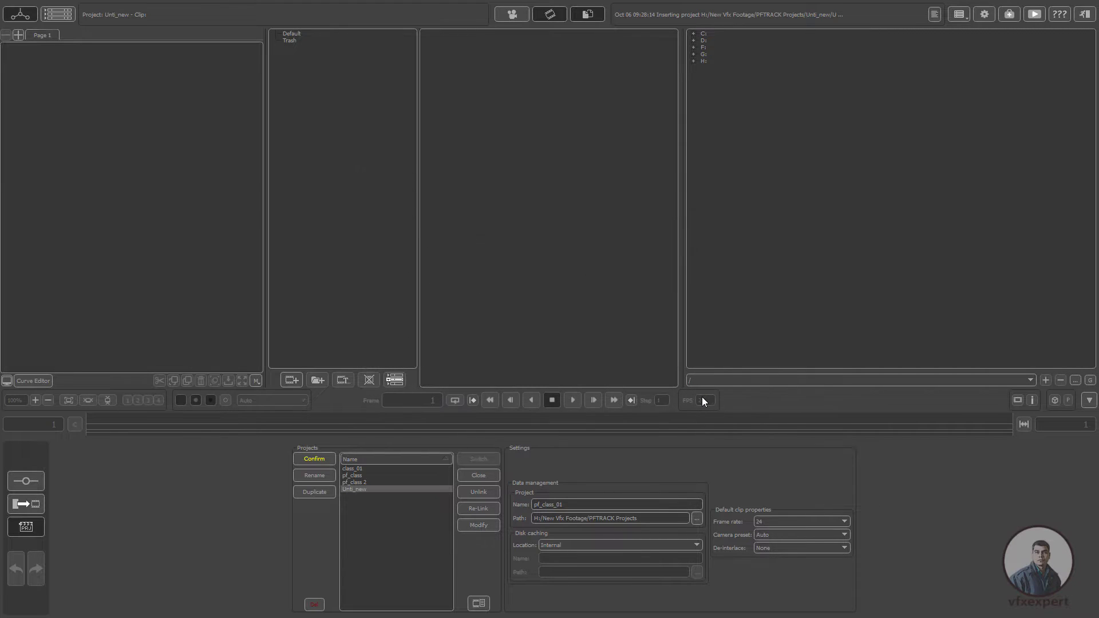
{"action": "left_click", "coordinate": [318, 459]}
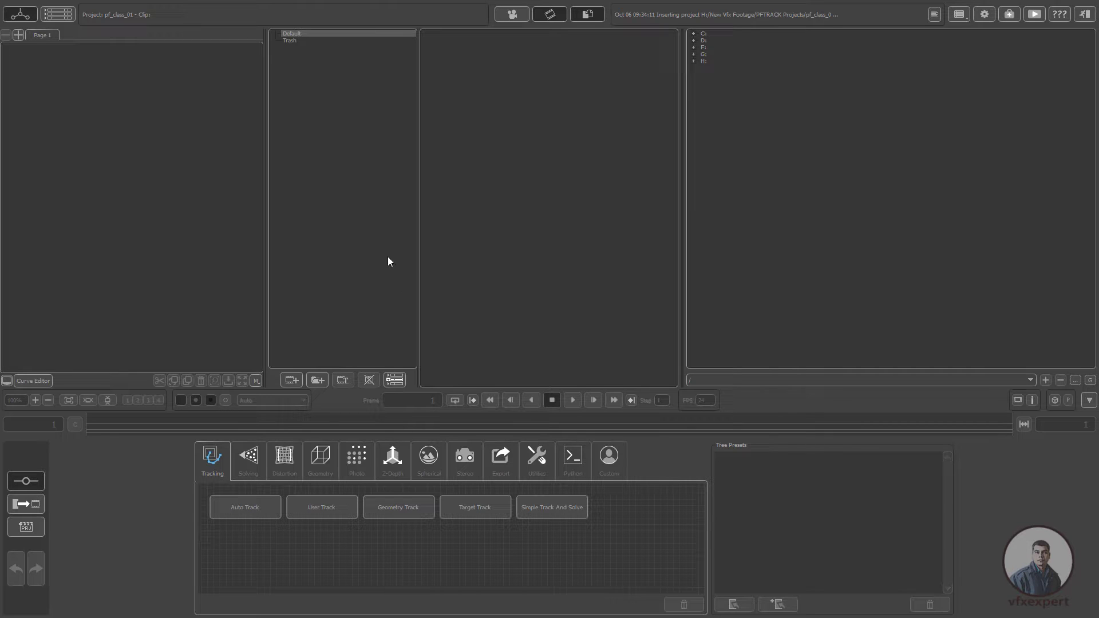
- Switch to File Explorer and import the car image sequence from the "car on road" folder into the node tree
{"action": "left_click", "coordinate": [693, 61]}
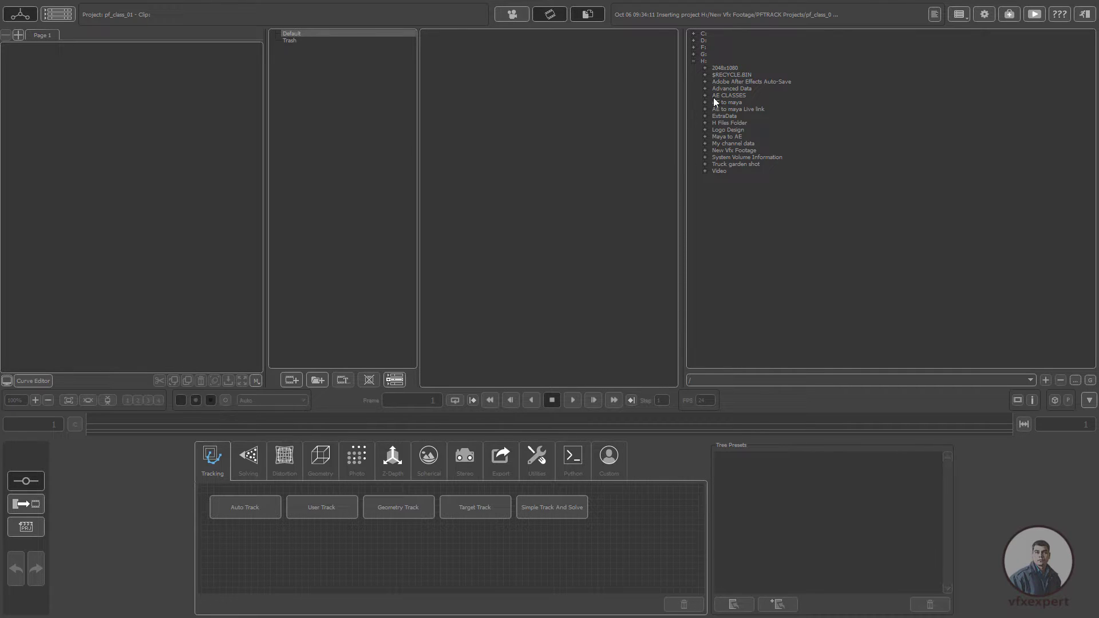
{"action": "left_click", "coordinate": [694, 61]}
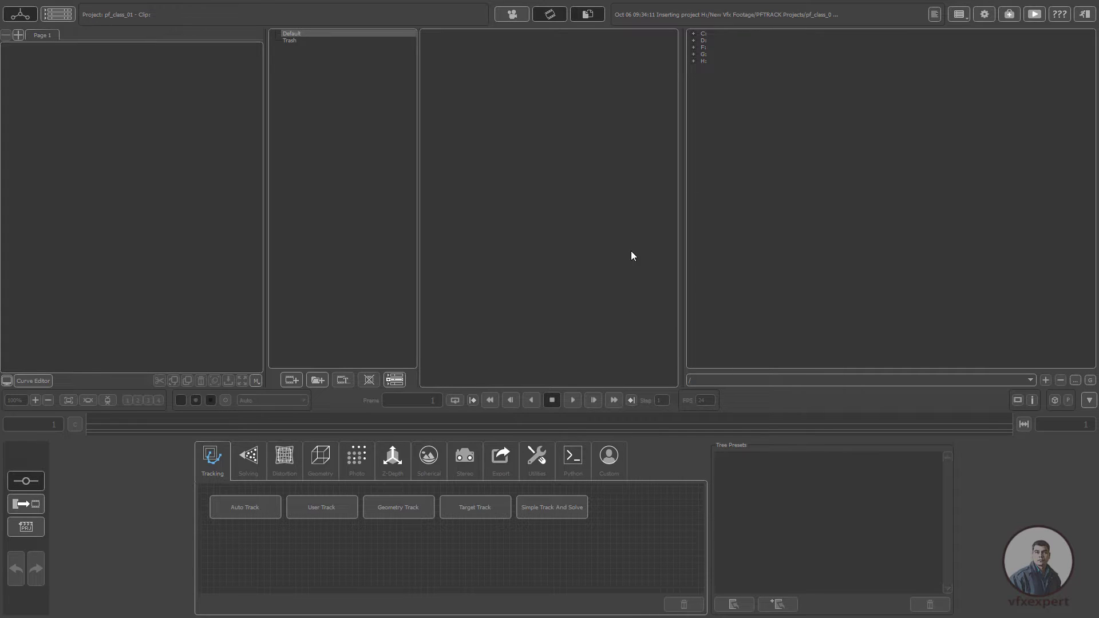
{"action": "key", "text": "alt+Tab"}
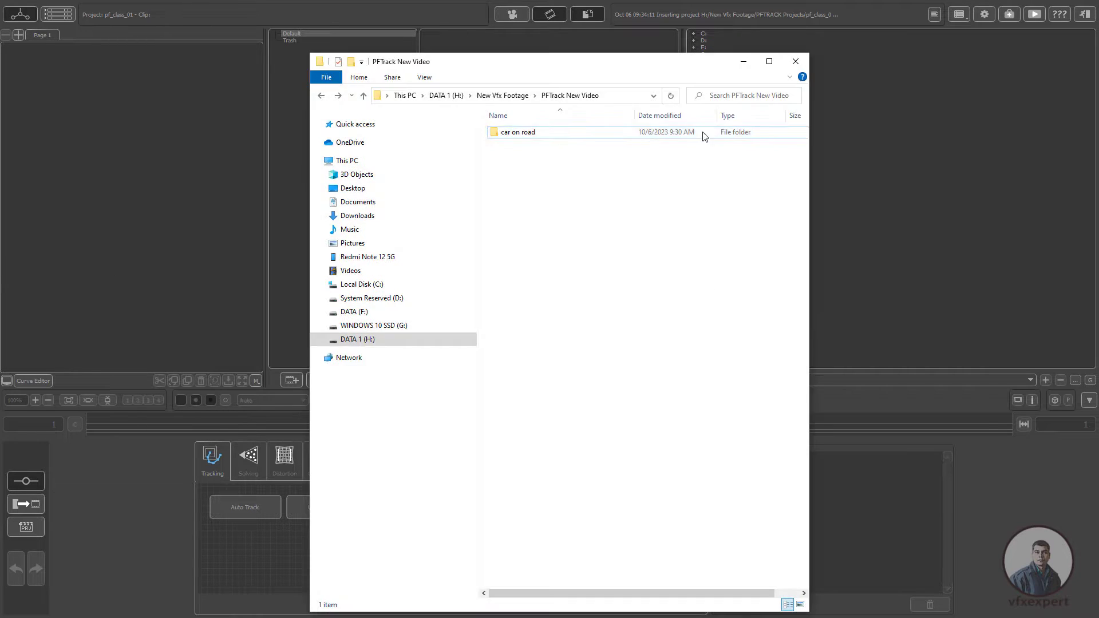
{"action": "left_click_drag", "start_coordinate": [573, 64], "coordinate": [794, 43]}
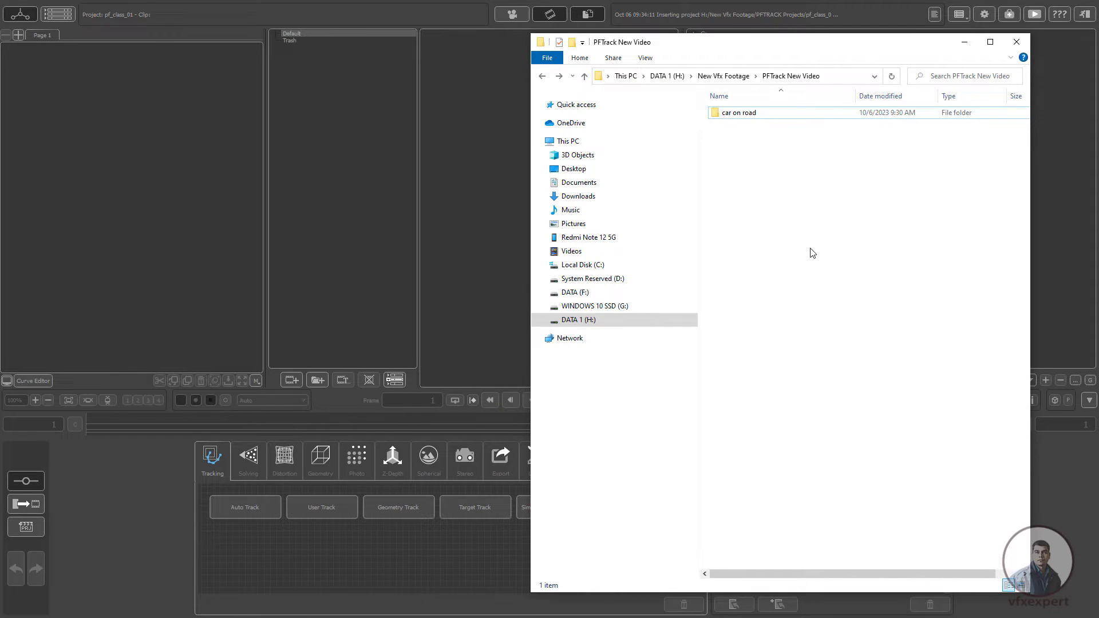
{"action": "double_click", "coordinate": [743, 116]}
{"action": "left_click", "coordinate": [715, 145]}
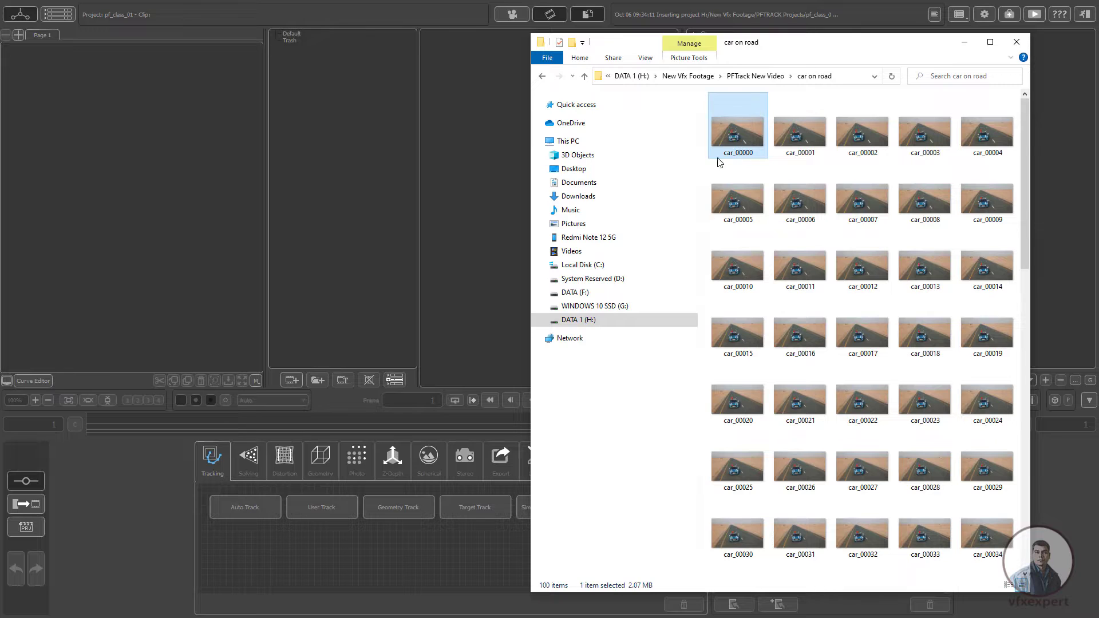
{"action": "left_click_drag", "start_coordinate": [728, 155], "coordinate": [118, 221]}
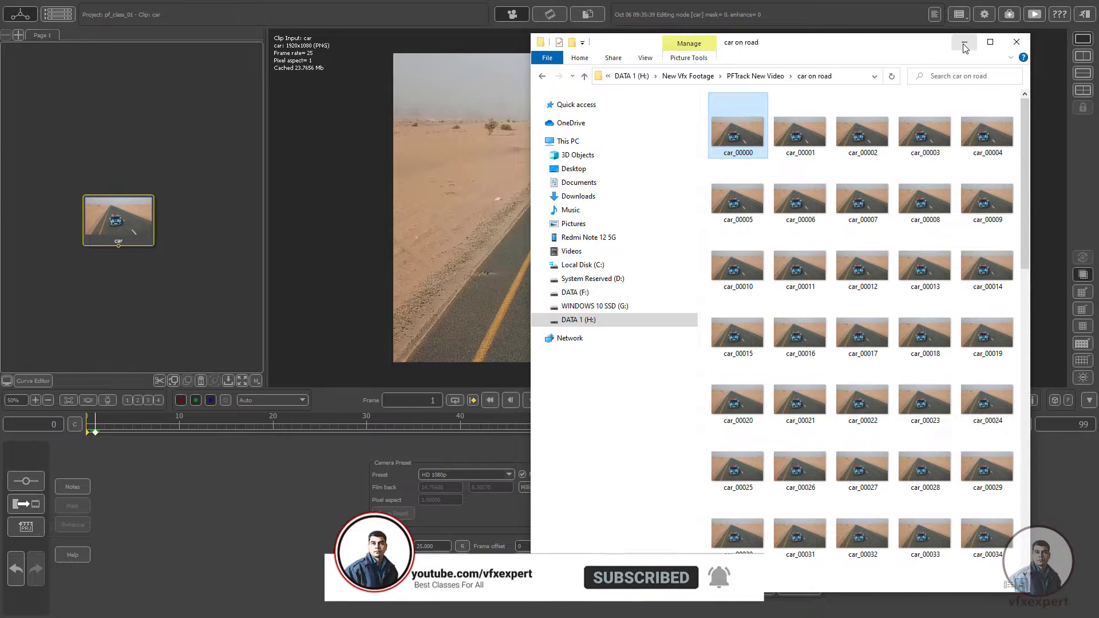
{"action": "left_click", "coordinate": [967, 42]}
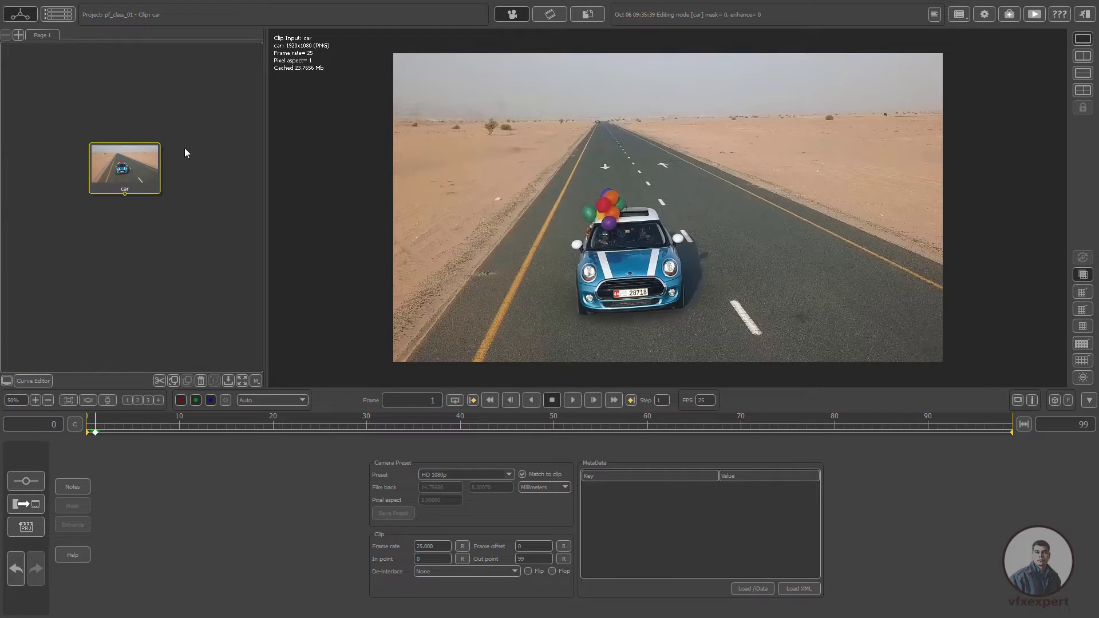
{"action": "left_click_drag", "start_coordinate": [141, 174], "coordinate": [147, 159]}
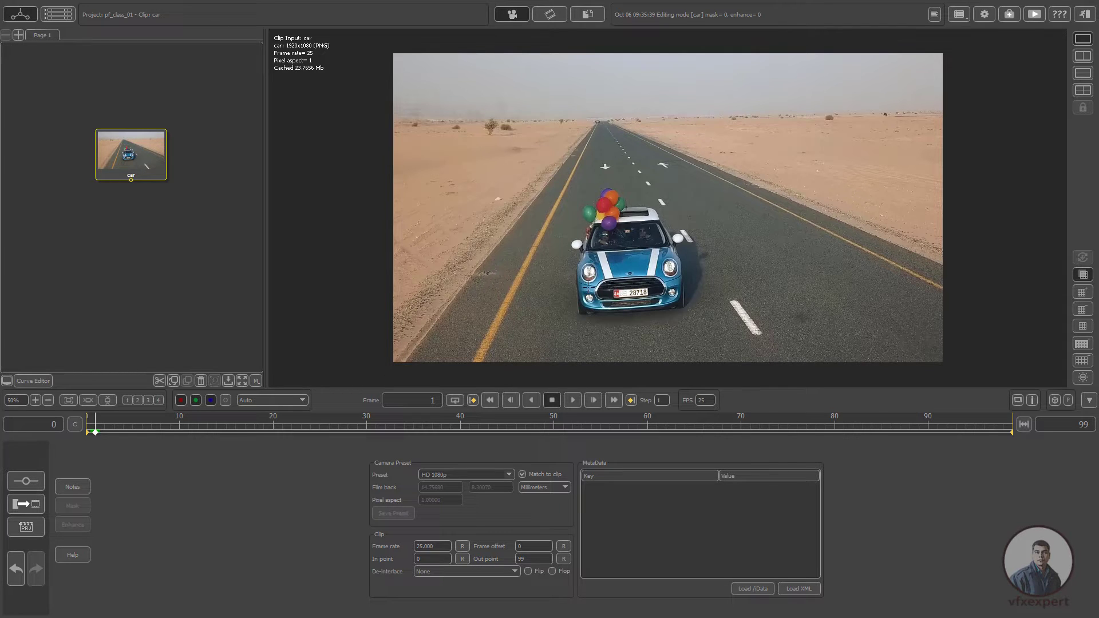
- Cache the whole car clip, play it back and return to frame 0
{"action": "left_click", "coordinate": [73, 425]}
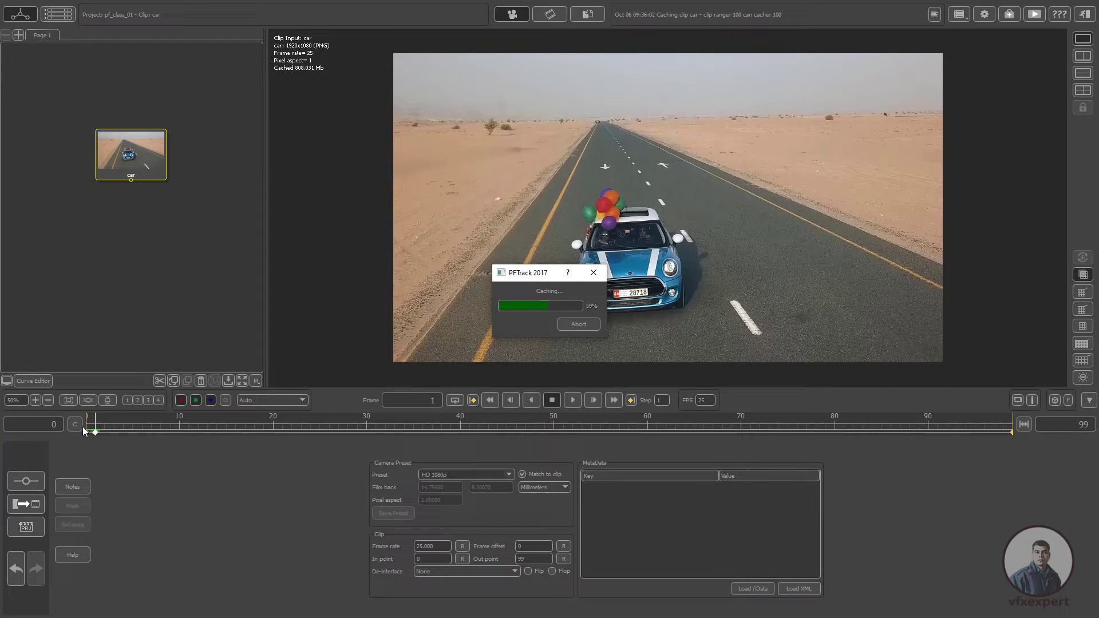
{"action": "left_click", "coordinate": [573, 401]}
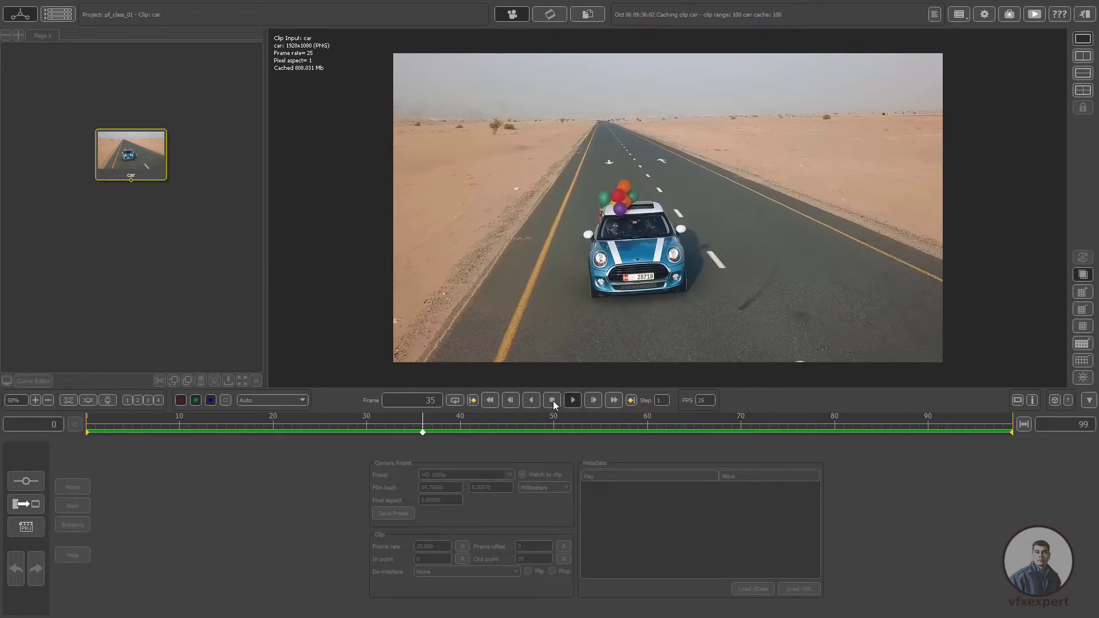
{"action": "left_click", "coordinate": [553, 400]}
{"action": "left_click_drag", "start_coordinate": [432, 433], "coordinate": [123, 433]}
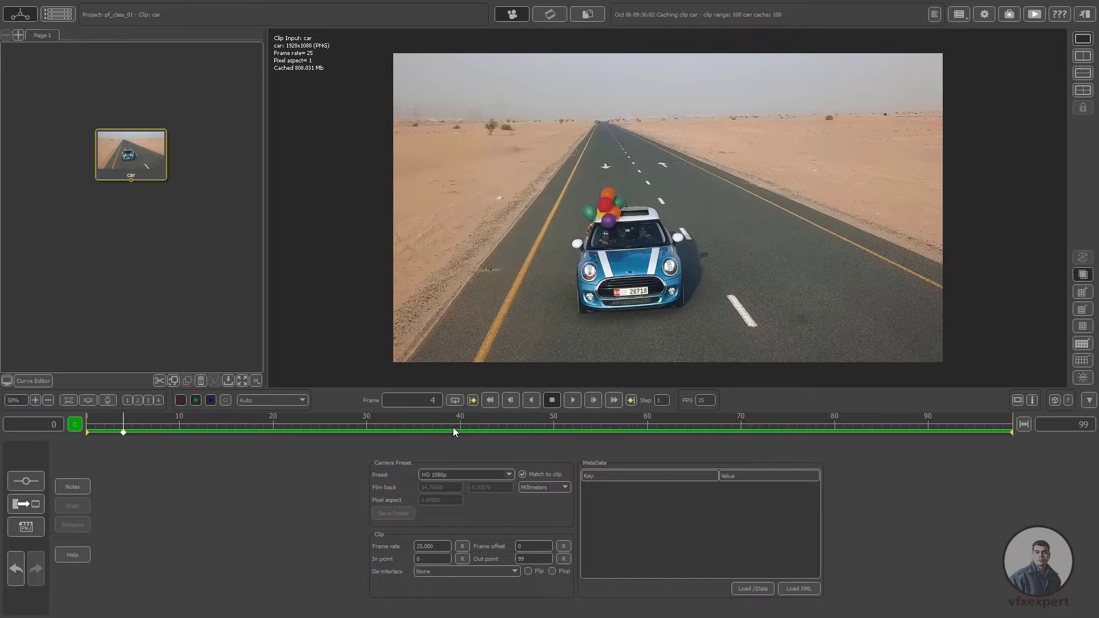
{"action": "left_click", "coordinate": [490, 400]}
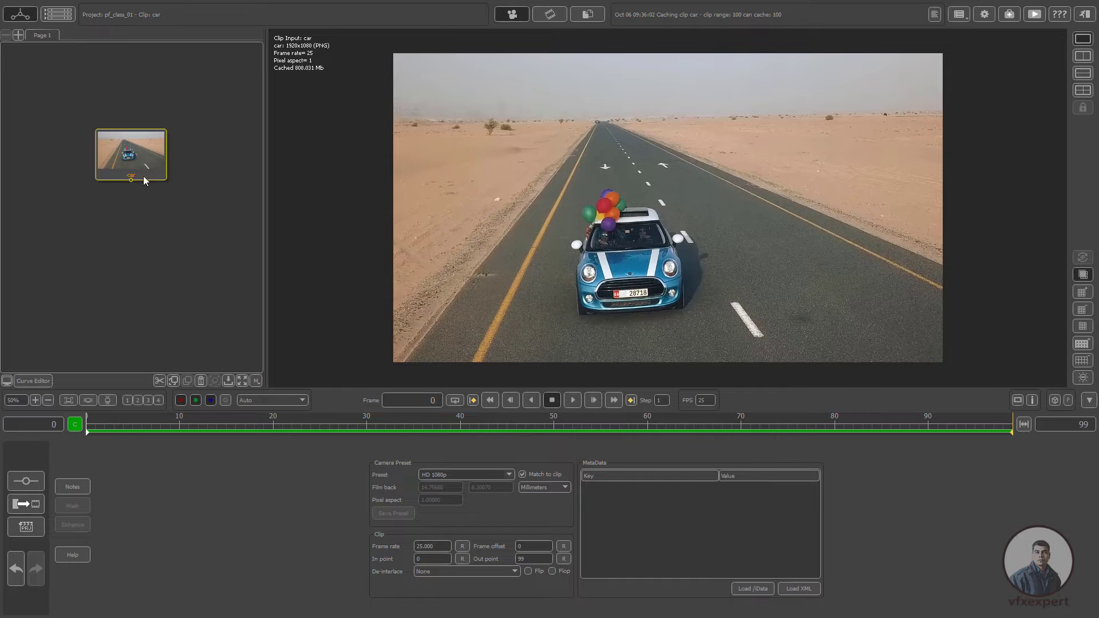
- Add an Auto Track node to the car clip's output
{"action": "left_click_drag", "start_coordinate": [133, 164], "coordinate": [127, 143]}
{"action": "right_click", "coordinate": [127, 143]}
{"action": "mouse_move", "coordinate": [156, 152]}
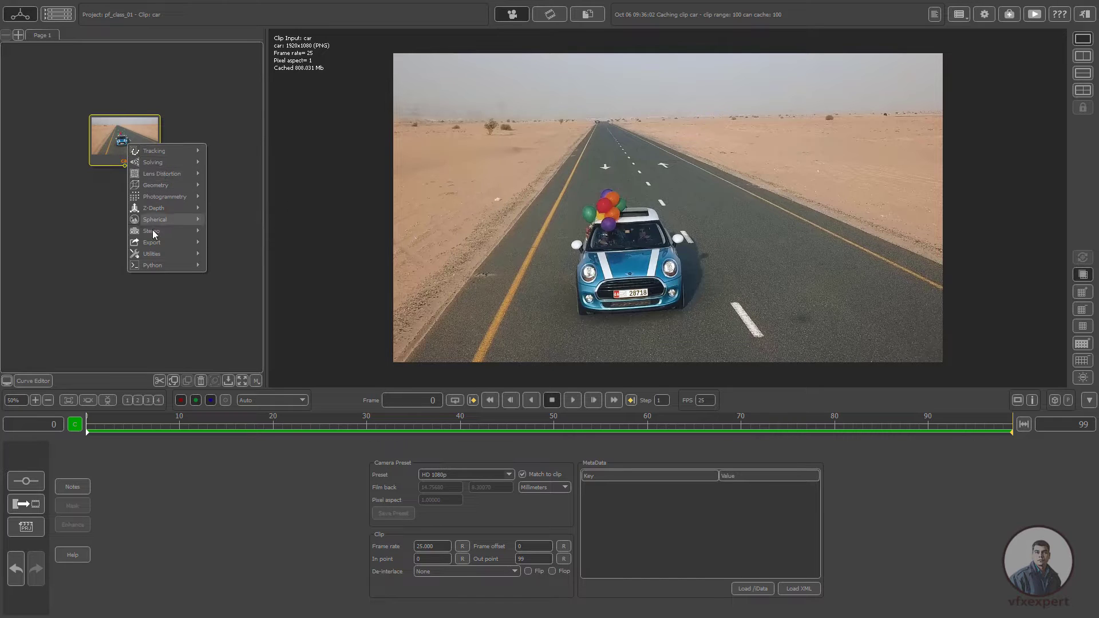
{"action": "mouse_move", "coordinate": [181, 175]}
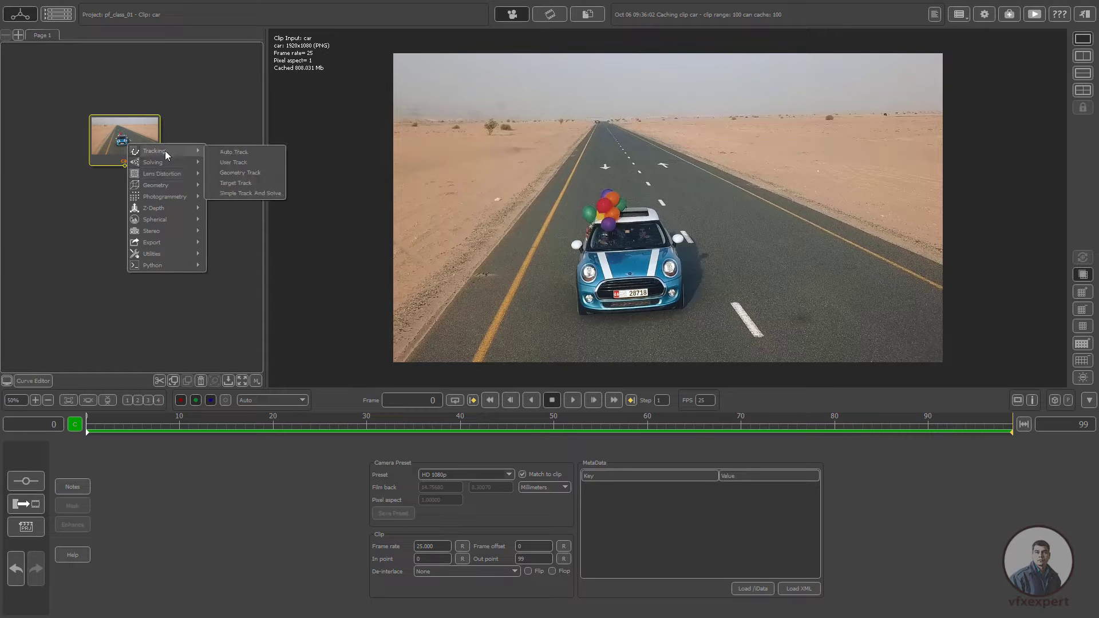
{"action": "left_click", "coordinate": [239, 153]}
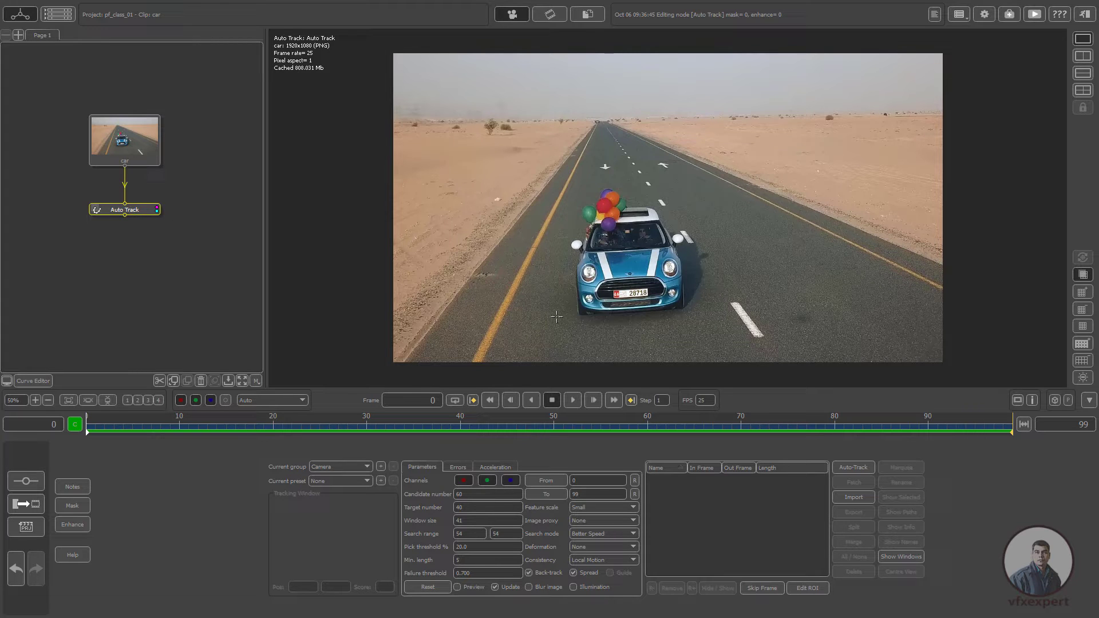
- Scrub through the clip with the Auto Track feature preview enabled to examine where the candidate points fall
{"action": "left_click_drag", "start_coordinate": [271, 432], "coordinate": [733, 416]}
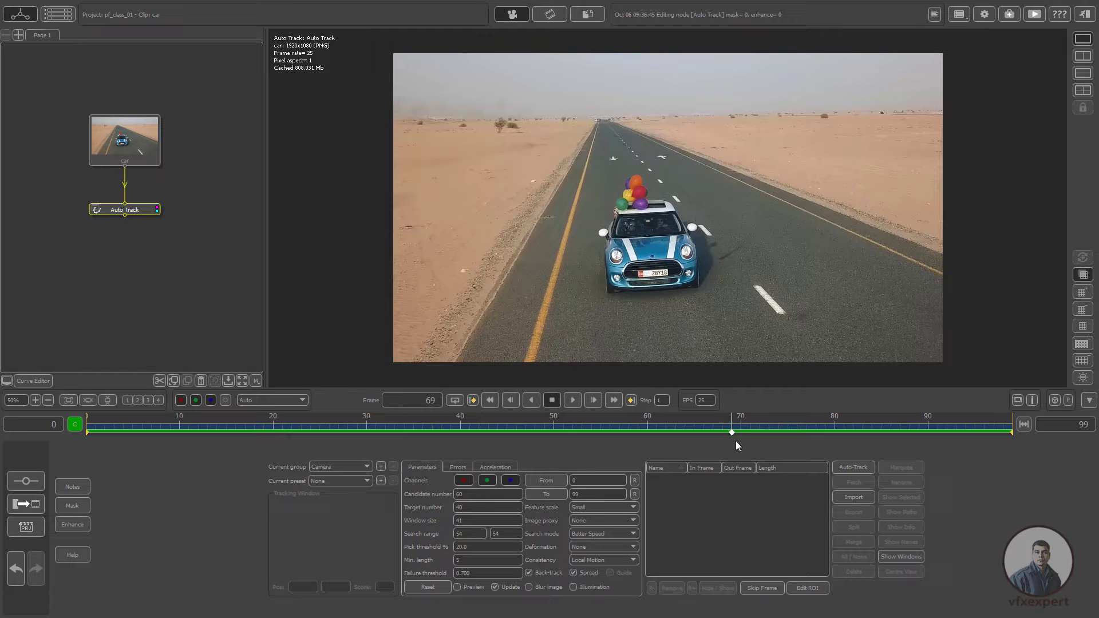
{"action": "left_click_drag", "start_coordinate": [732, 434], "coordinate": [807, 433]}
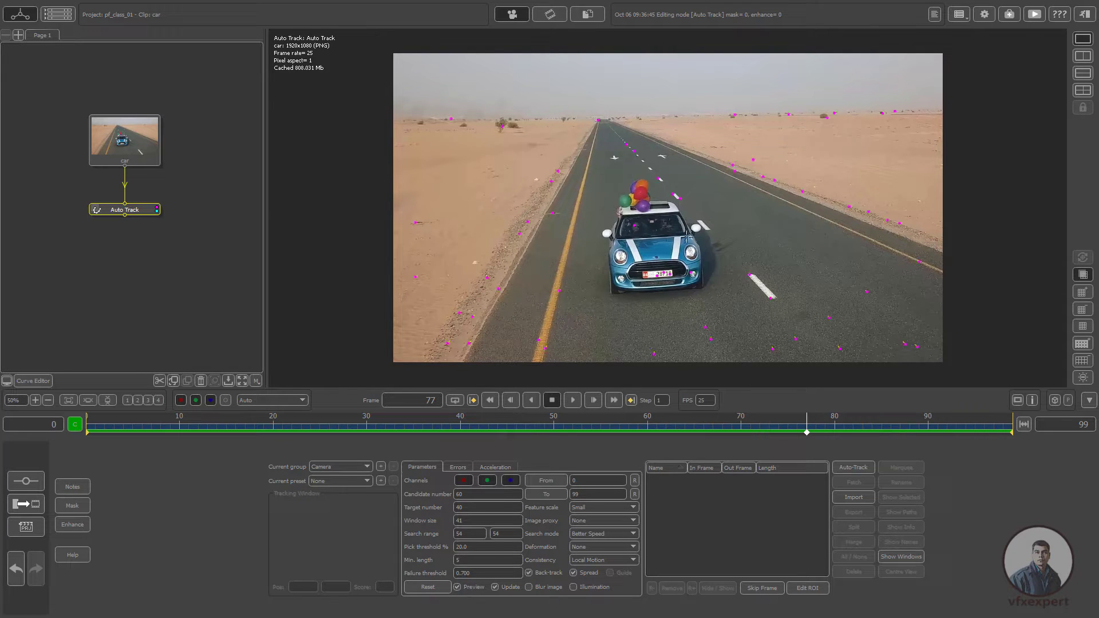
{"action": "left_click_drag", "start_coordinate": [490, 429], "coordinate": [712, 433]}
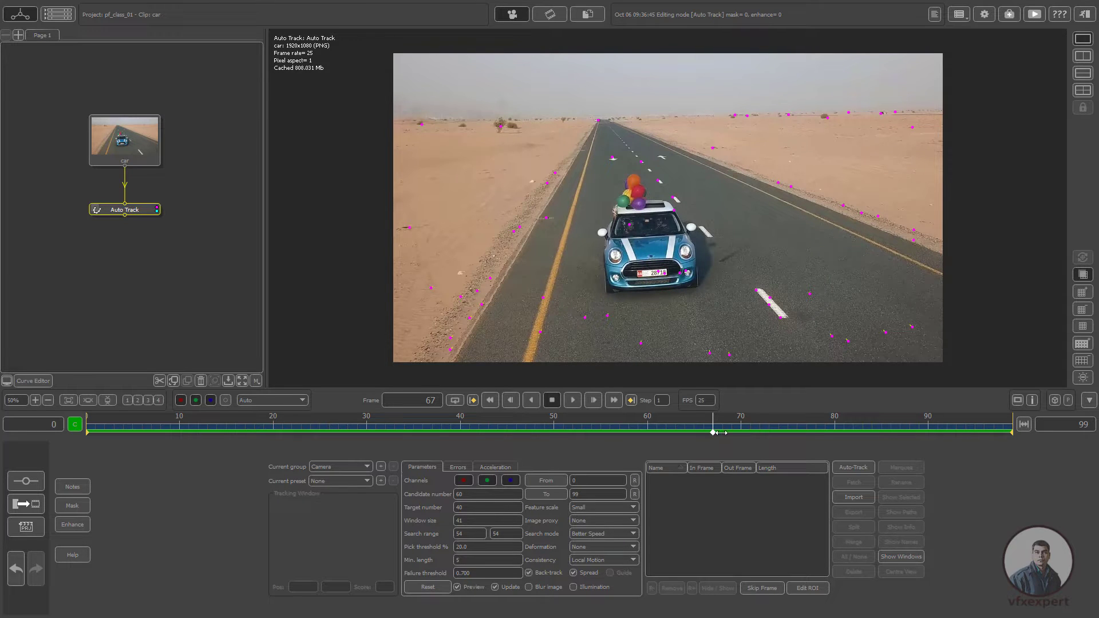
{"action": "key", "text": "space"}
{"action": "left_click_drag", "start_coordinate": [728, 423], "coordinate": [768, 421]}
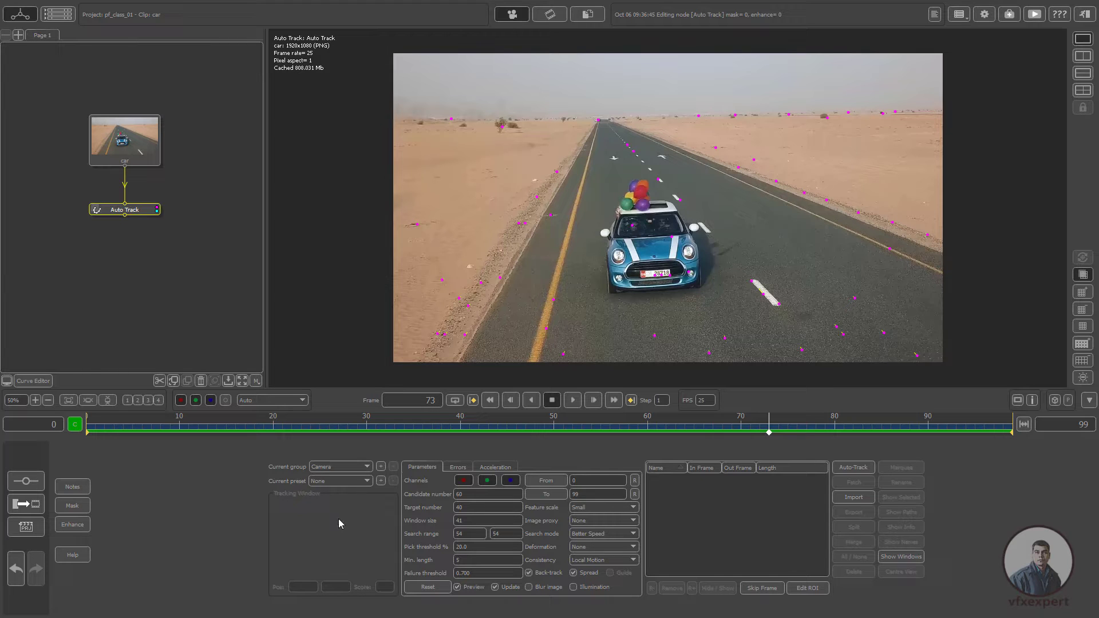
- Draw a closed Bezier roto mask around the car and its balloons at frame 73
{"action": "left_click", "coordinate": [80, 509]}
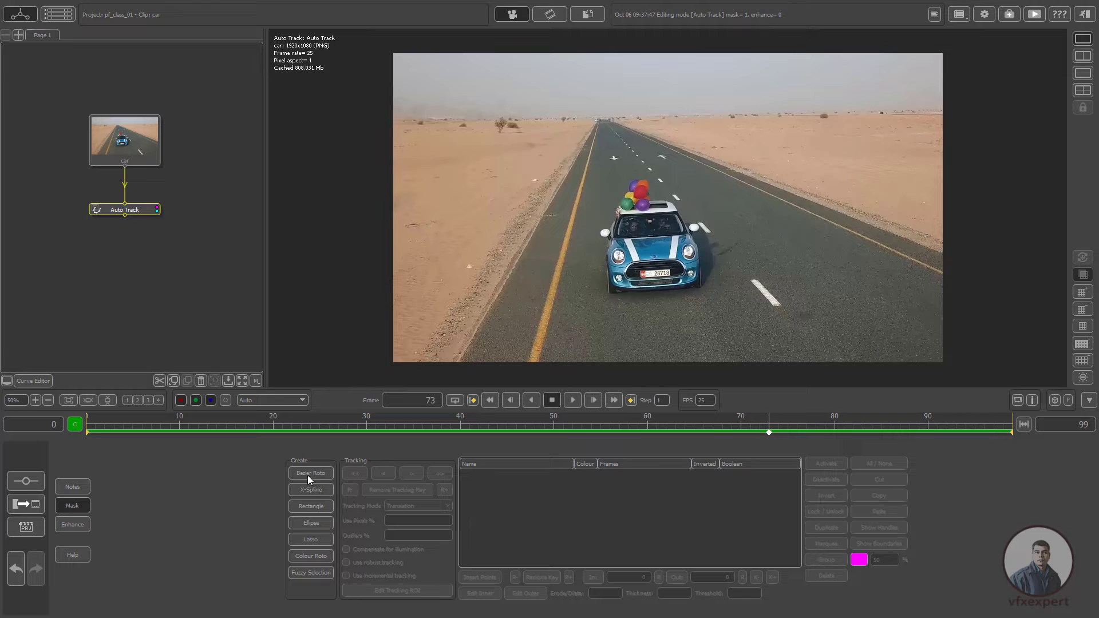
{"action": "left_click", "coordinate": [600, 273]}
{"action": "left_click", "coordinate": [595, 230]}
{"action": "left_click", "coordinate": [603, 204]}
{"action": "left_click", "coordinate": [607, 198]}
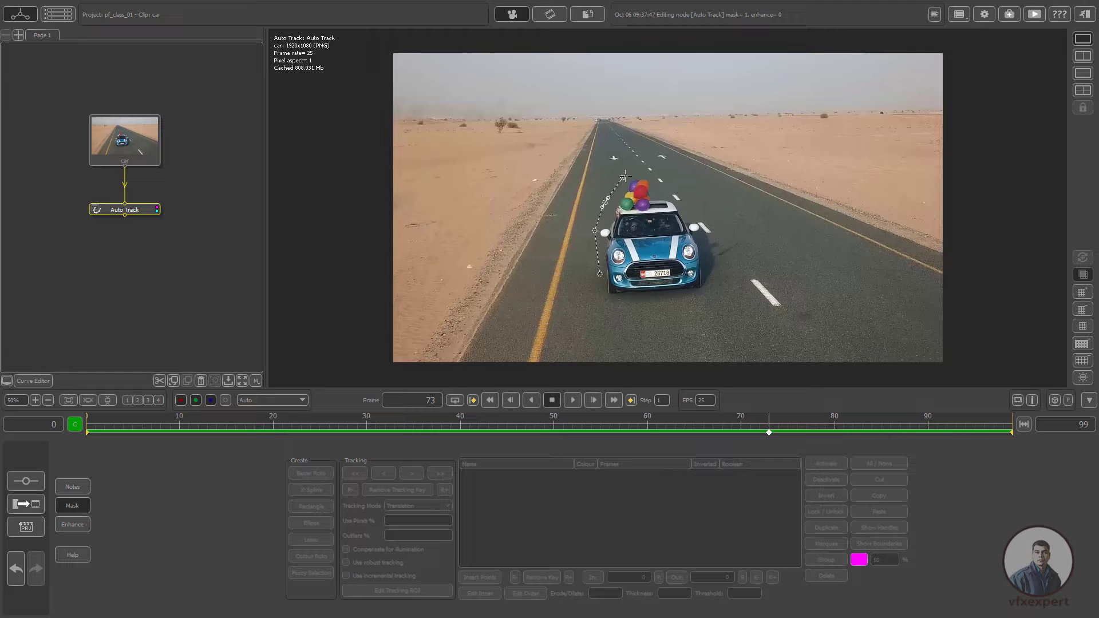
{"action": "left_click", "coordinate": [625, 175]}
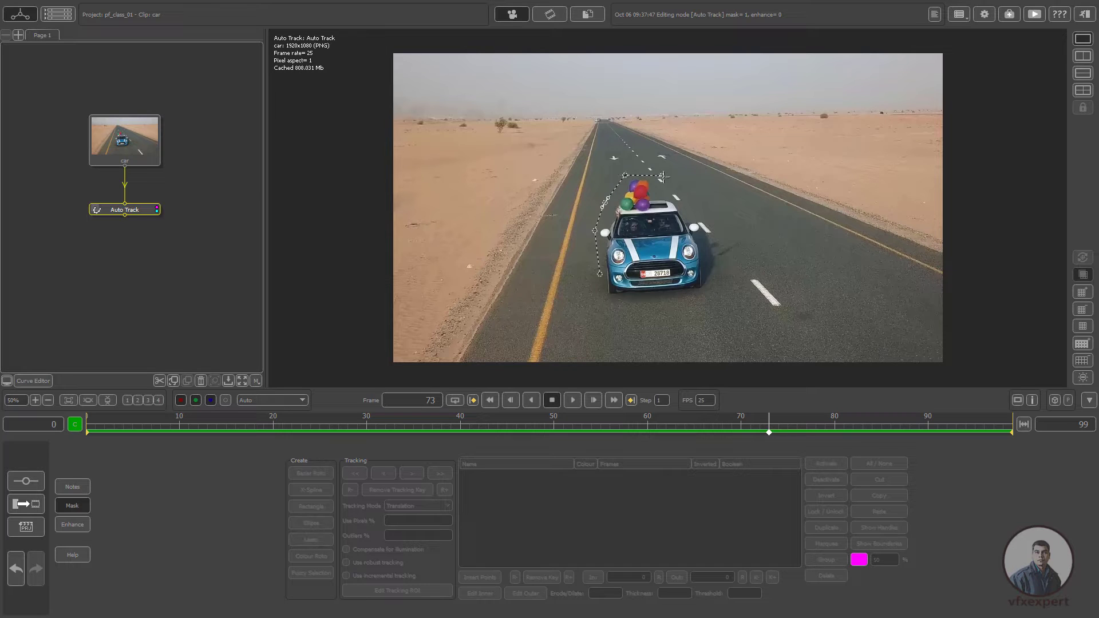
{"action": "left_click", "coordinate": [694, 213]}
{"action": "left_click", "coordinate": [710, 242]}
{"action": "left_click", "coordinate": [709, 294]}
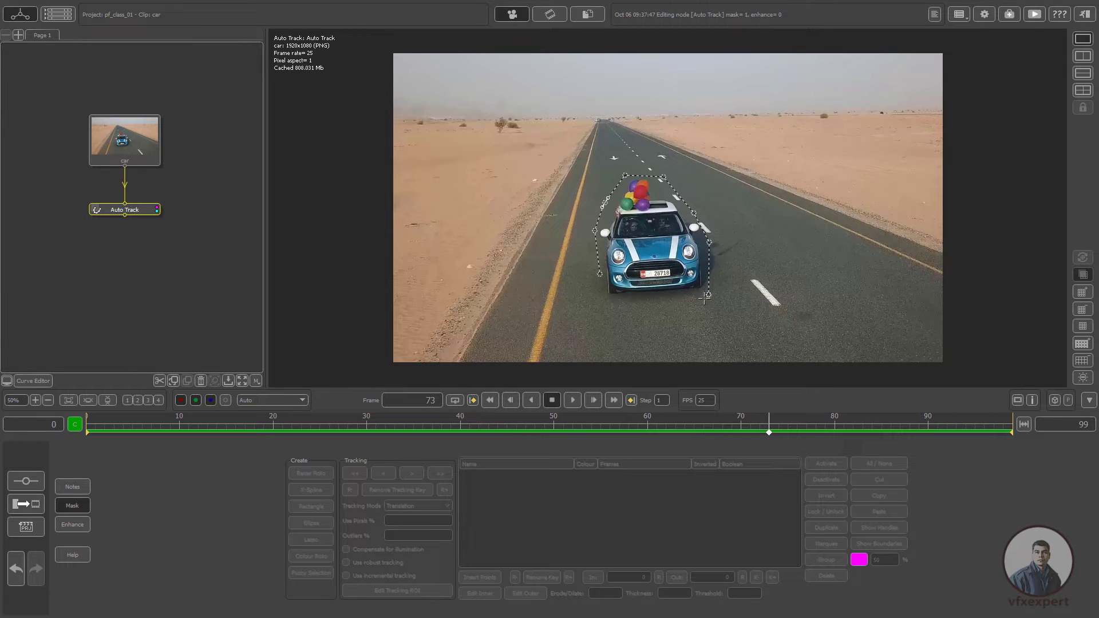
{"action": "left_click", "coordinate": [637, 315]}
{"action": "left_click", "coordinate": [608, 303]}
{"action": "left_click", "coordinate": [599, 274]}
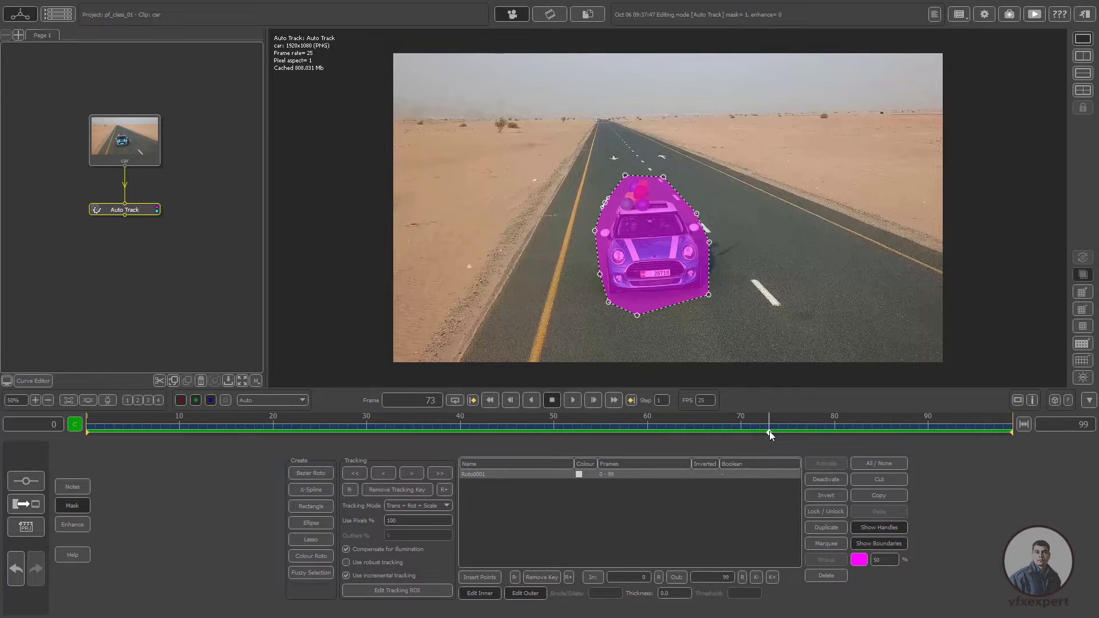
- At frame 92, move and resize the roto mask and adjust its upper points to enclose the car and balloons
{"action": "left_click_drag", "start_coordinate": [771, 435], "coordinate": [947, 434]}
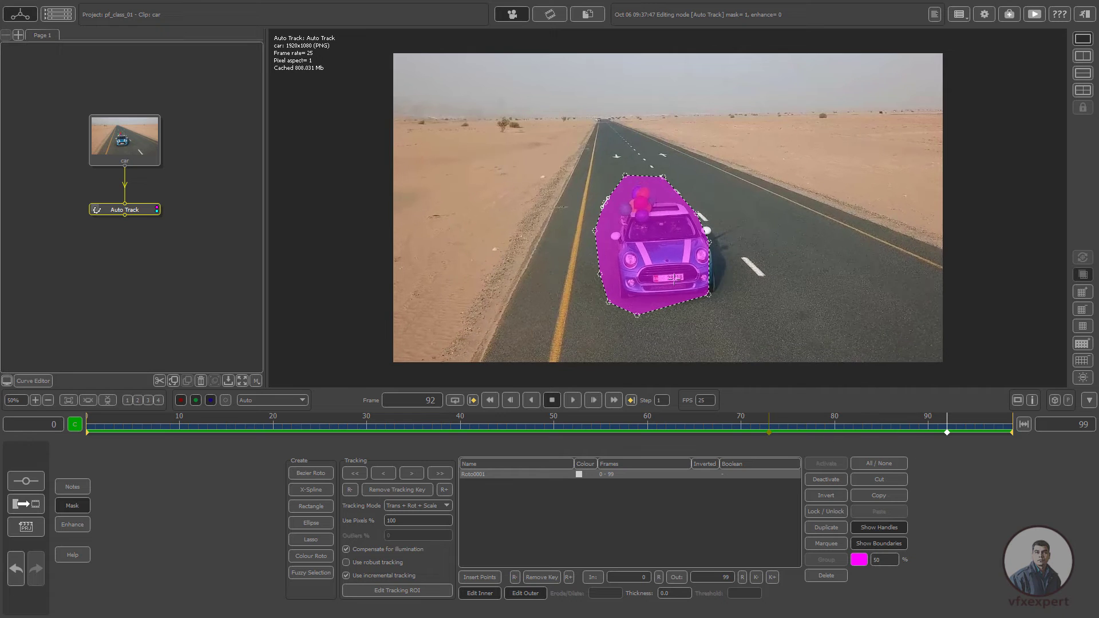
{"action": "left_click", "coordinate": [653, 252]}
{"action": "left_click_drag", "start_coordinate": [658, 283], "coordinate": [671, 292]}
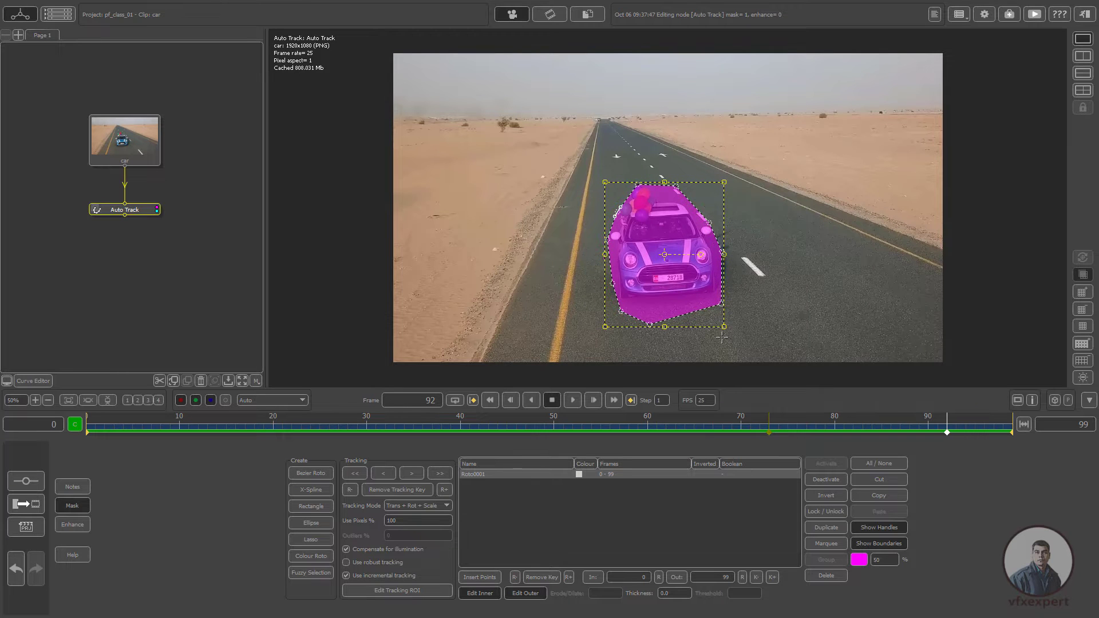
{"action": "left_click_drag", "start_coordinate": [724, 327], "coordinate": [720, 319]}
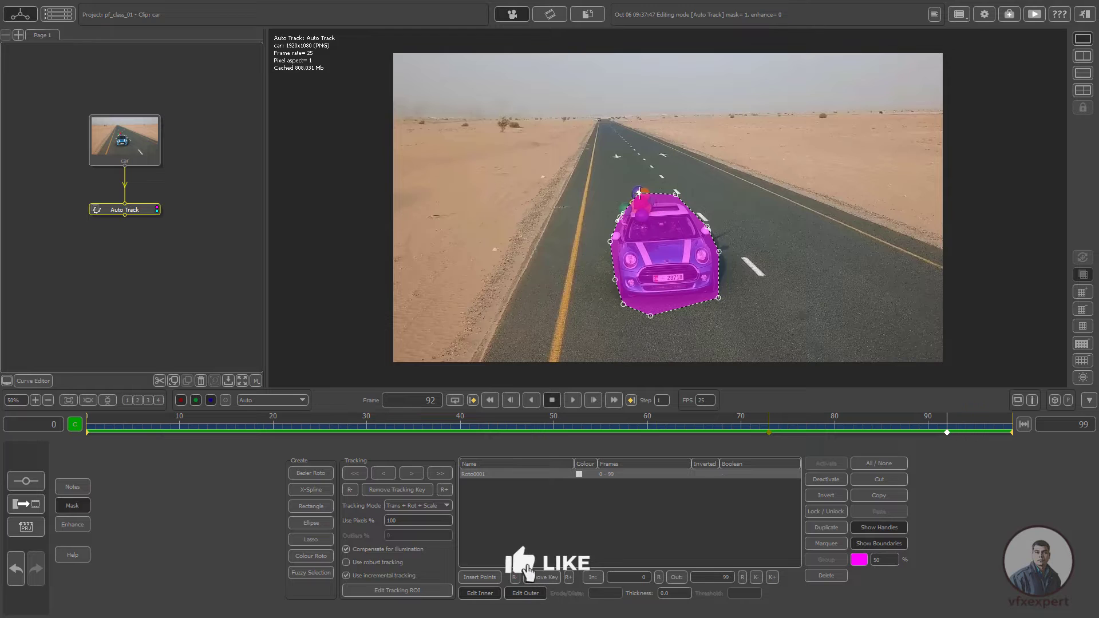
{"action": "left_click_drag", "start_coordinate": [636, 189], "coordinate": [667, 187]}
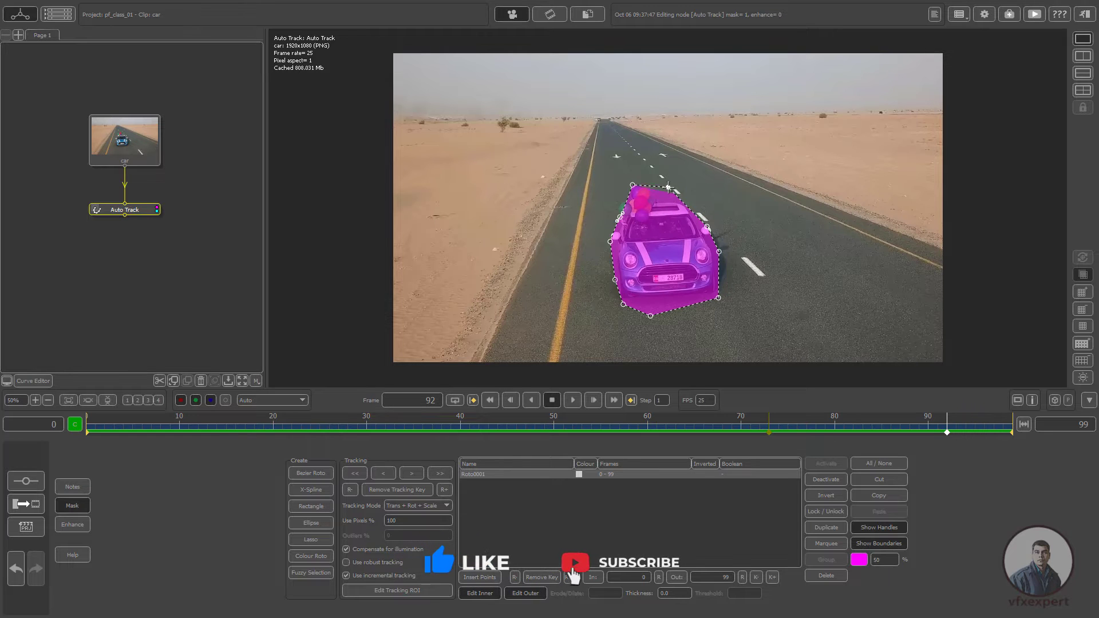
{"action": "left_click_drag", "start_coordinate": [620, 217], "coordinate": [613, 215]}
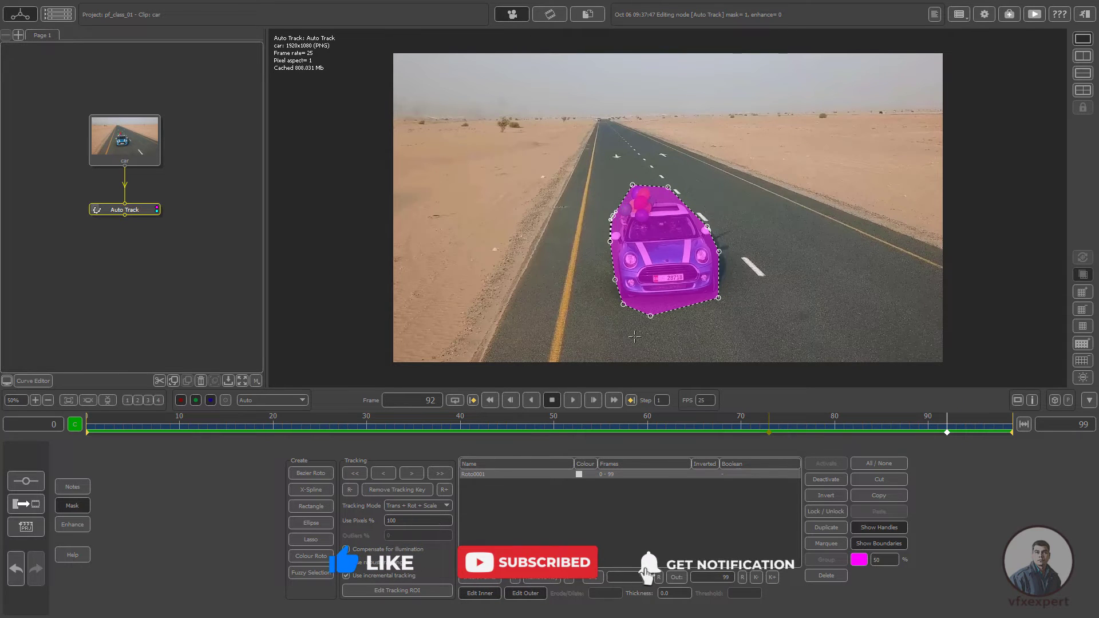
- Keyframe the roto mask to follow the car at earlier frames such as 40, 19 and 0, and leave mask editing
{"action": "left_click_drag", "start_coordinate": [948, 429], "coordinate": [53, 445]}
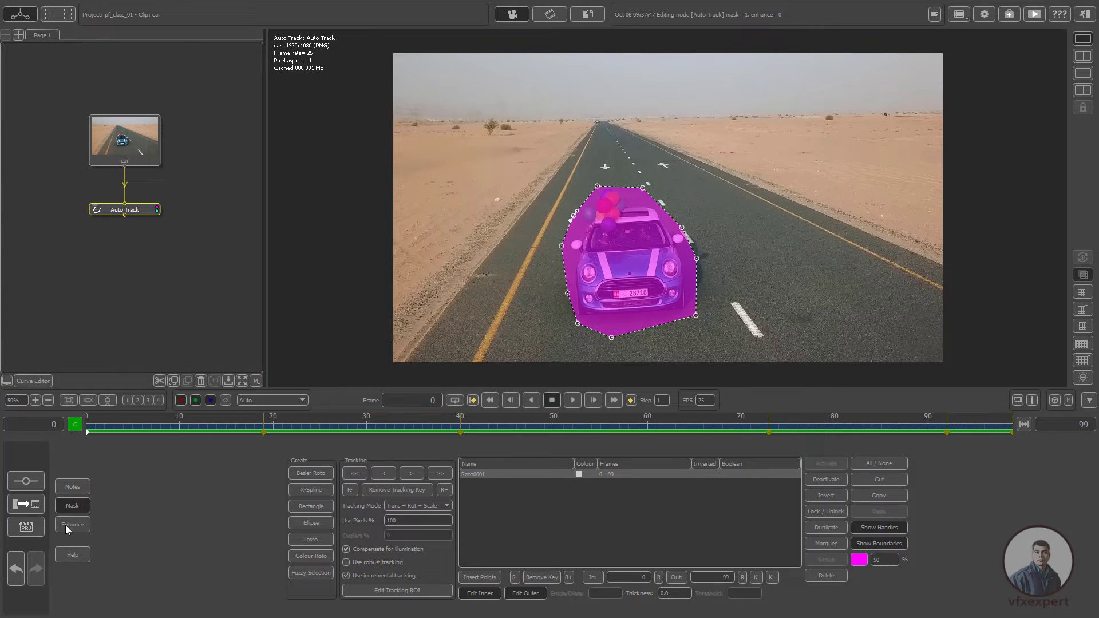
{"action": "left_click", "coordinate": [75, 506]}
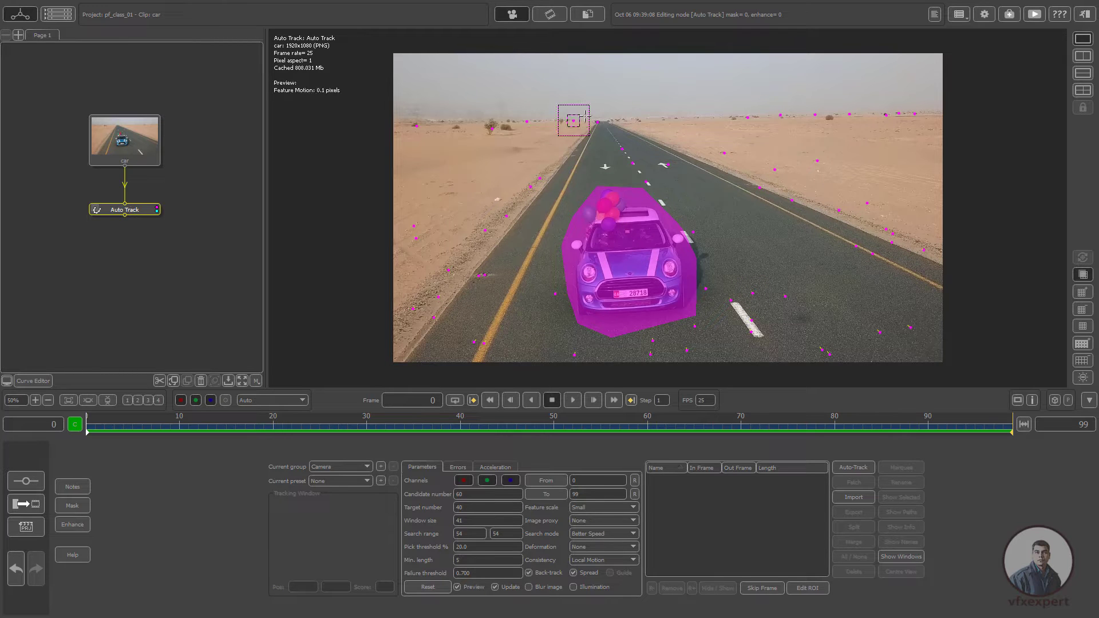
- Check the previewed features around the masked car across the clip and run Auto-Track for frames 0 to 99
{"action": "left_click", "coordinate": [975, 428]}
{"action": "left_click_drag", "start_coordinate": [979, 449], "coordinate": [441, 417]}
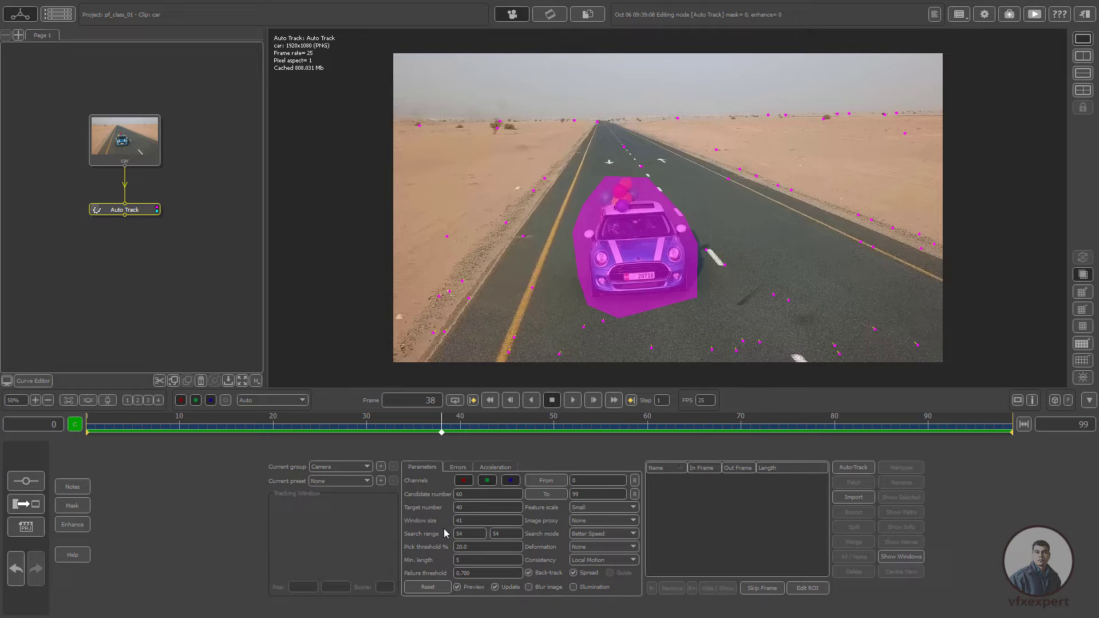
{"action": "left_click", "coordinate": [853, 473]}
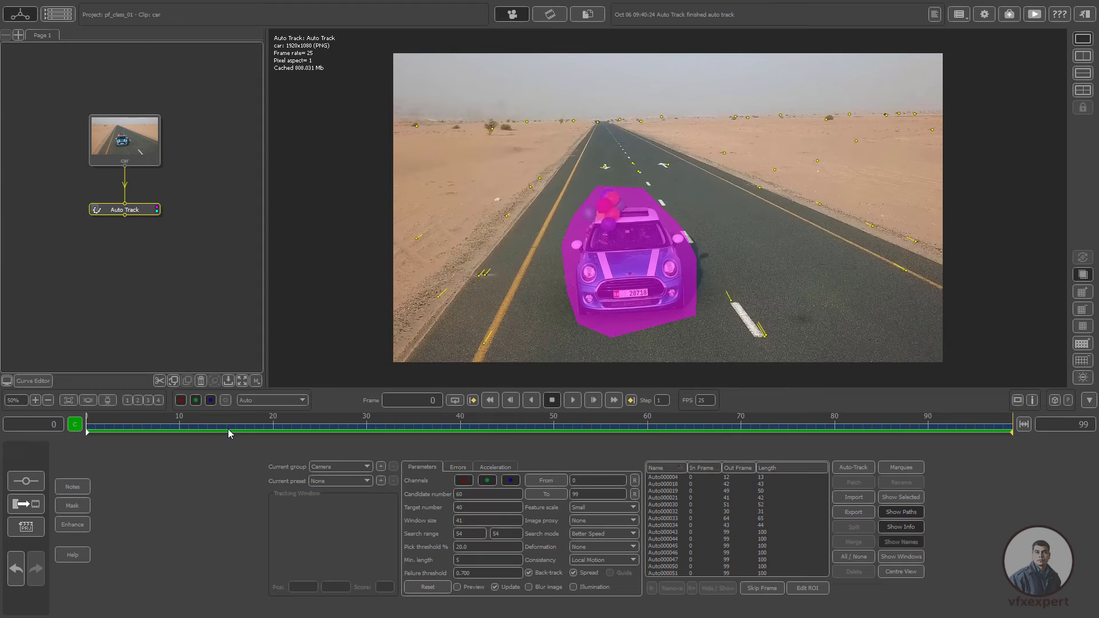
- Fit the auto-tracking error graph, enable trimming with the error threshold at about 0.2, and return to the tracking parameters
{"action": "left_click_drag", "start_coordinate": [558, 440], "coordinate": [180, 429]}
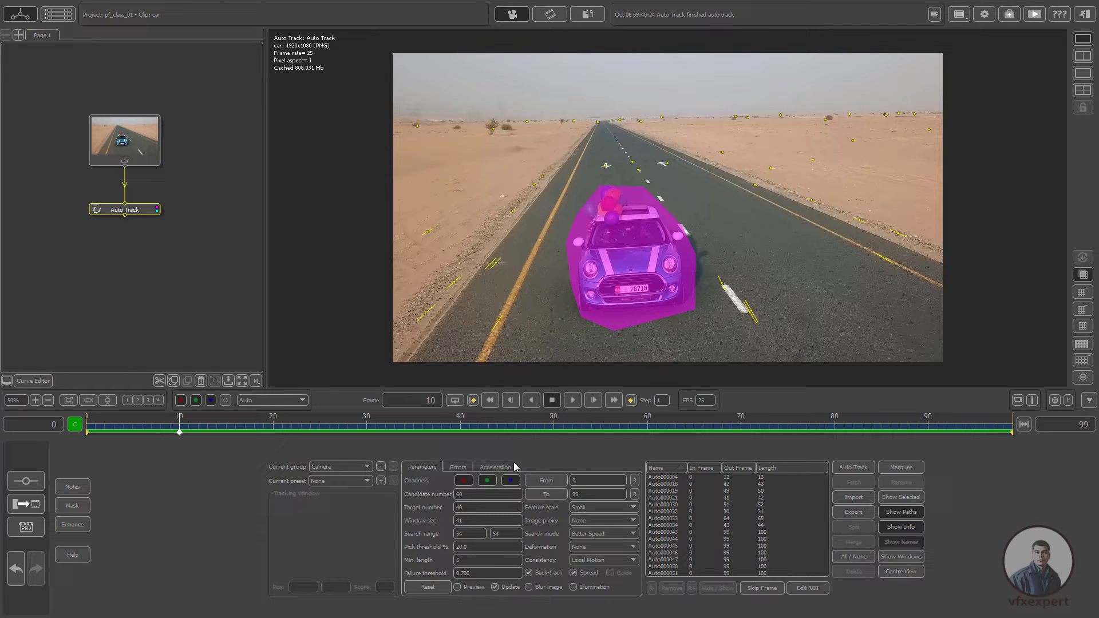
{"action": "left_click", "coordinate": [458, 468]}
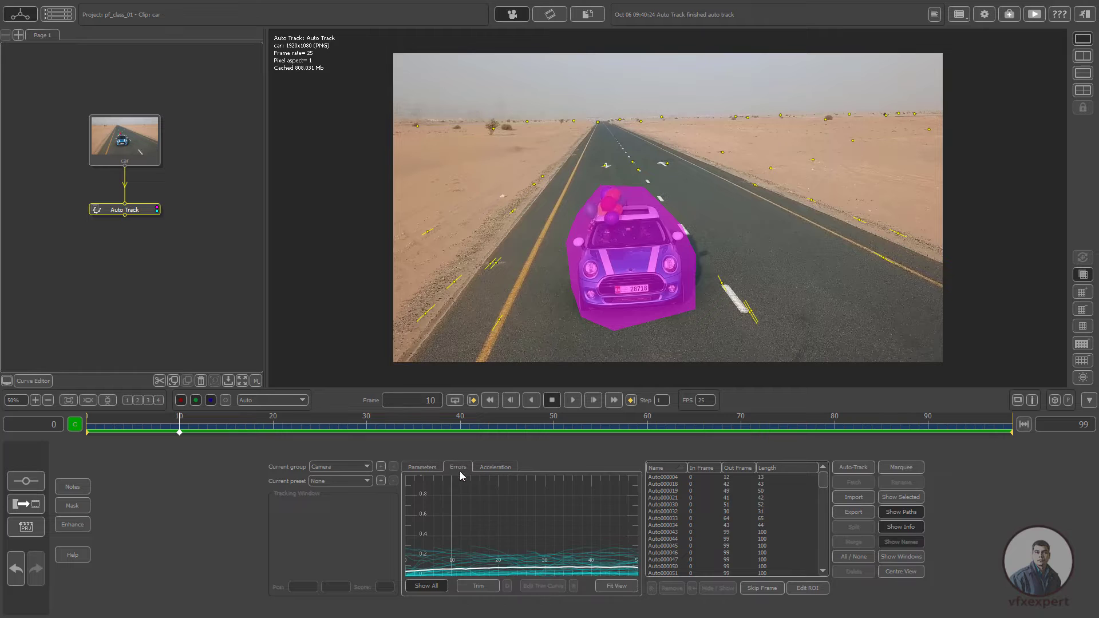
{"action": "left_click", "coordinate": [612, 586]}
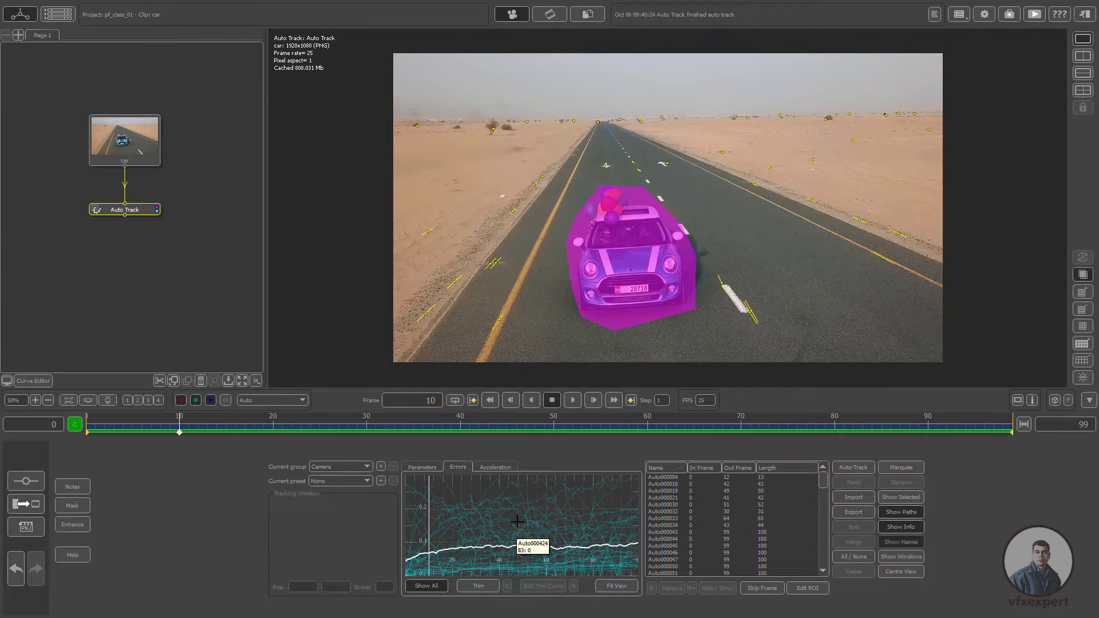
{"action": "left_click", "coordinate": [475, 586]}
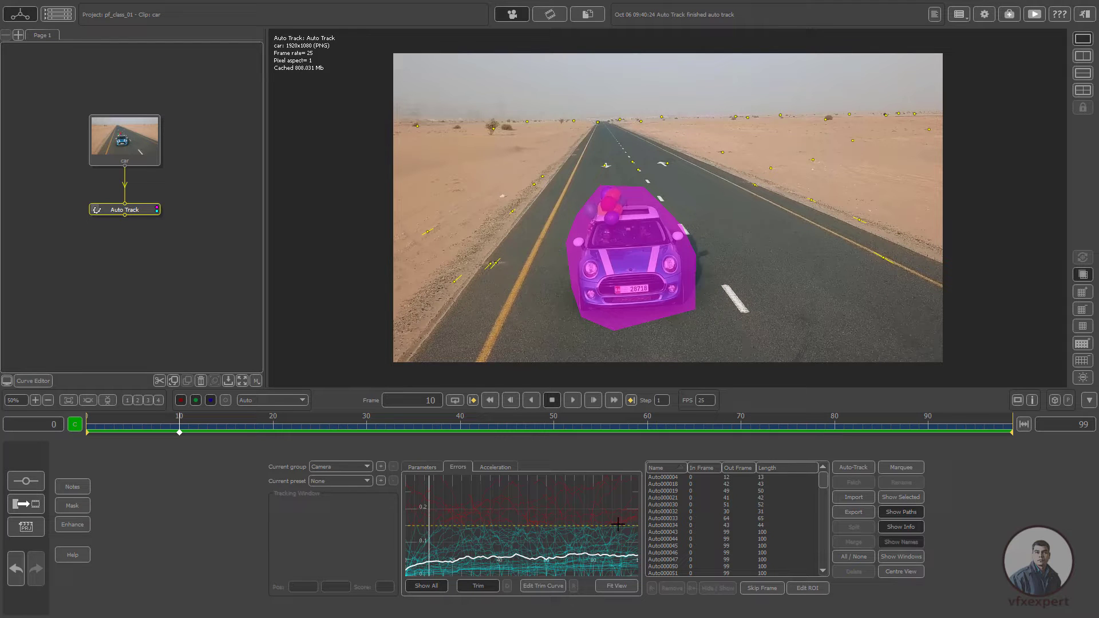
{"action": "left_click_drag", "start_coordinate": [597, 525], "coordinate": [605, 502]}
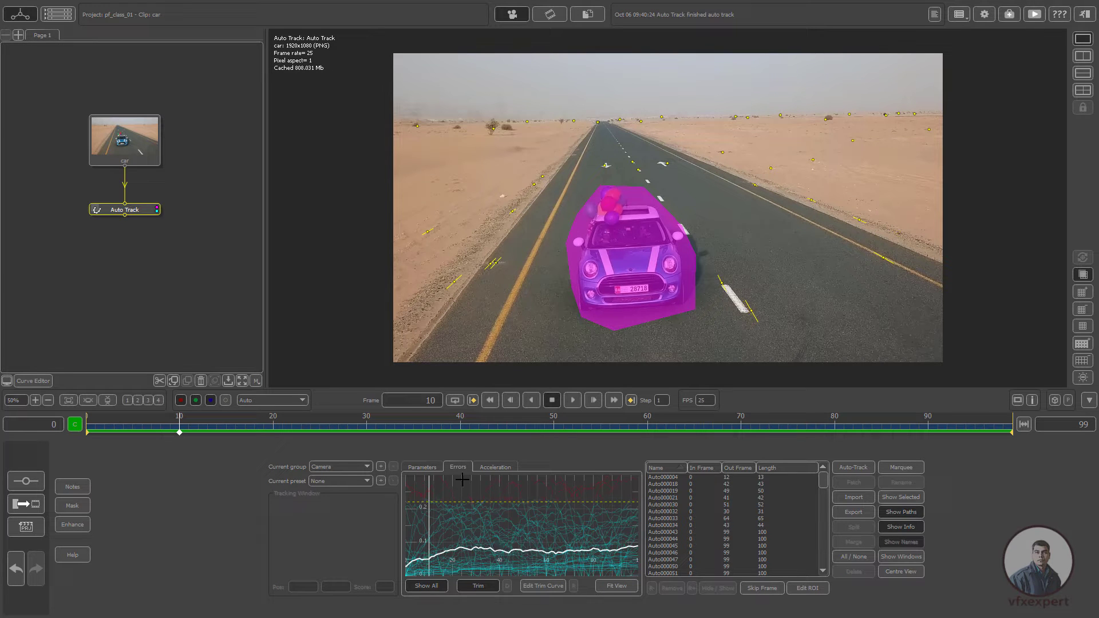
{"action": "left_click", "coordinate": [419, 468]}
{"action": "mouse_move", "coordinate": [179, 432]}
{"action": "left_mouse_down"}
{"action": "mouse_move", "coordinate": [853, 433]}
{"action": "mouse_move", "coordinate": [160, 433]}
{"action": "left_mouse_up"}
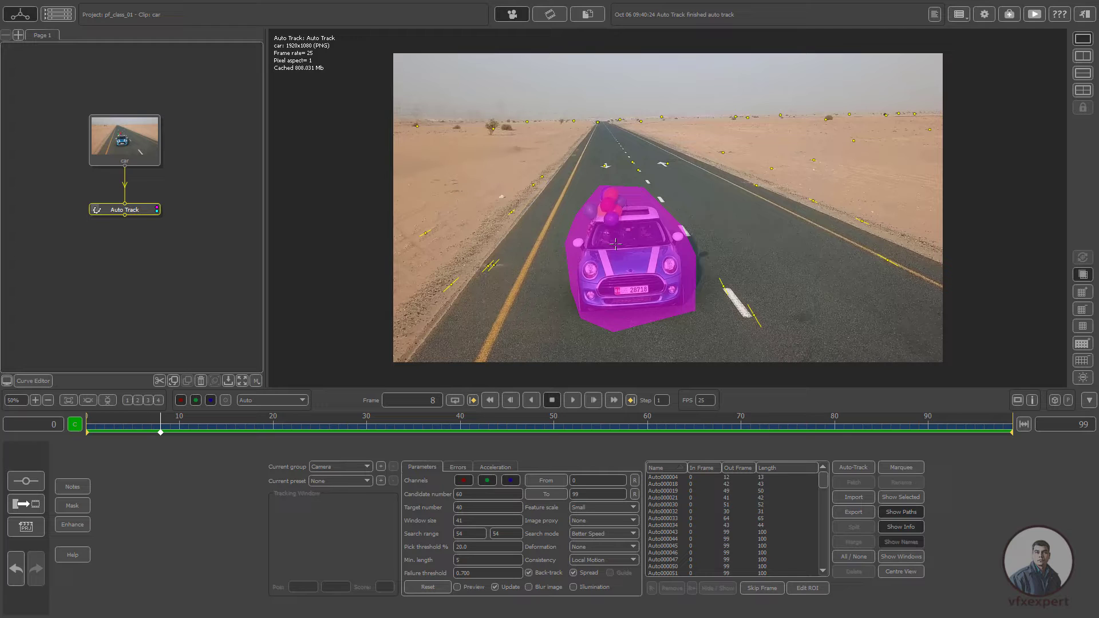
- Add a User Track node downstream of the Auto Track node and place it below it in the tree
{"action": "right_click", "coordinate": [136, 212]}
{"action": "mouse_move", "coordinate": [189, 219]}
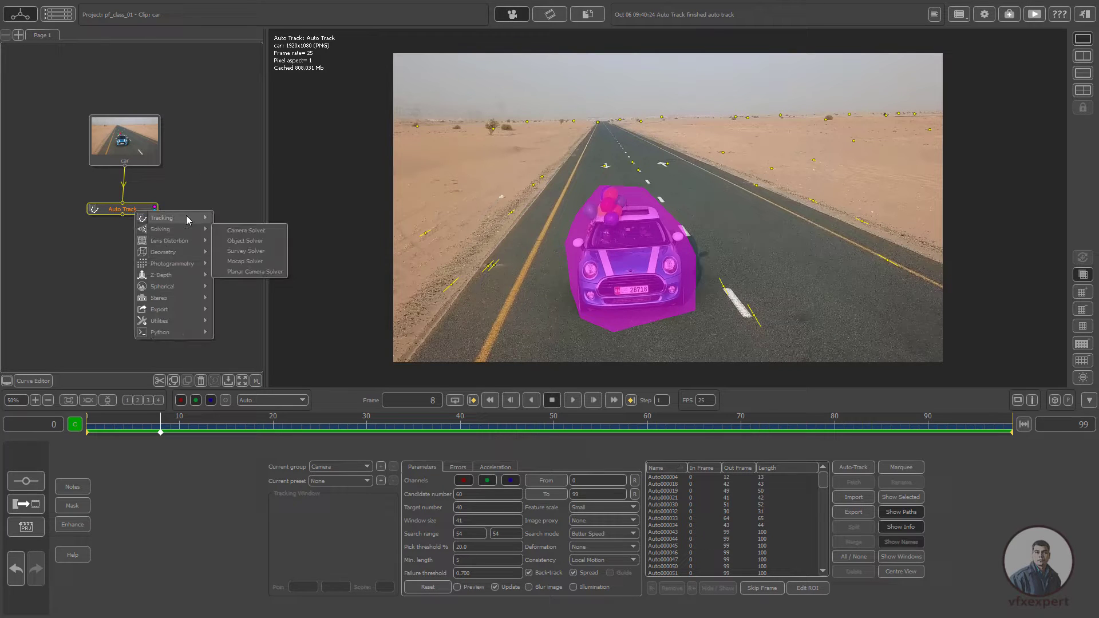
{"action": "left_click", "coordinate": [250, 229]}
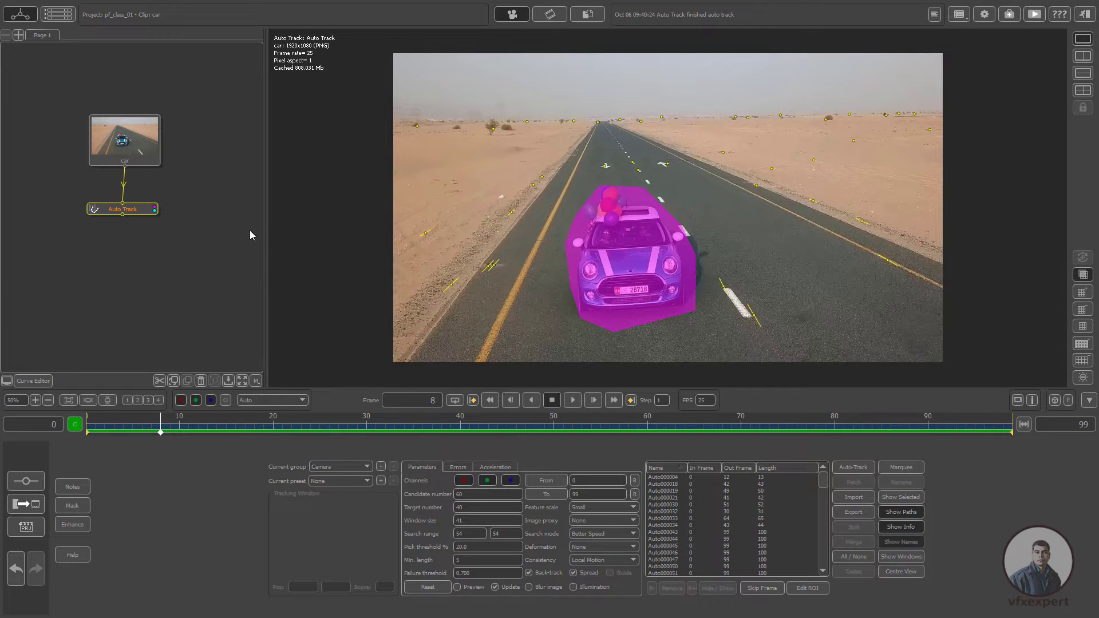
{"action": "left_click_drag", "start_coordinate": [132, 253], "coordinate": [132, 267]}
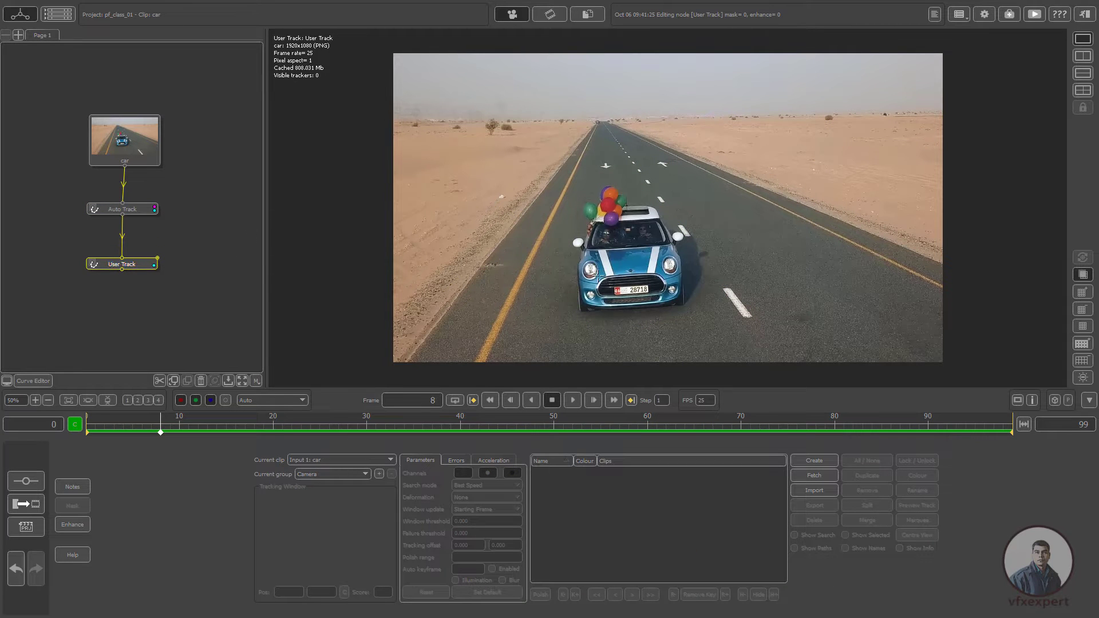
- Examine the road and roadside around the car across the clip for a distinct feature to track manually
{"action": "left_click_drag", "start_coordinate": [483, 421], "coordinate": [104, 424]}
{"action": "scroll", "coordinate": [497, 290], "scroll_direction": "up", "scroll_amount": 5}
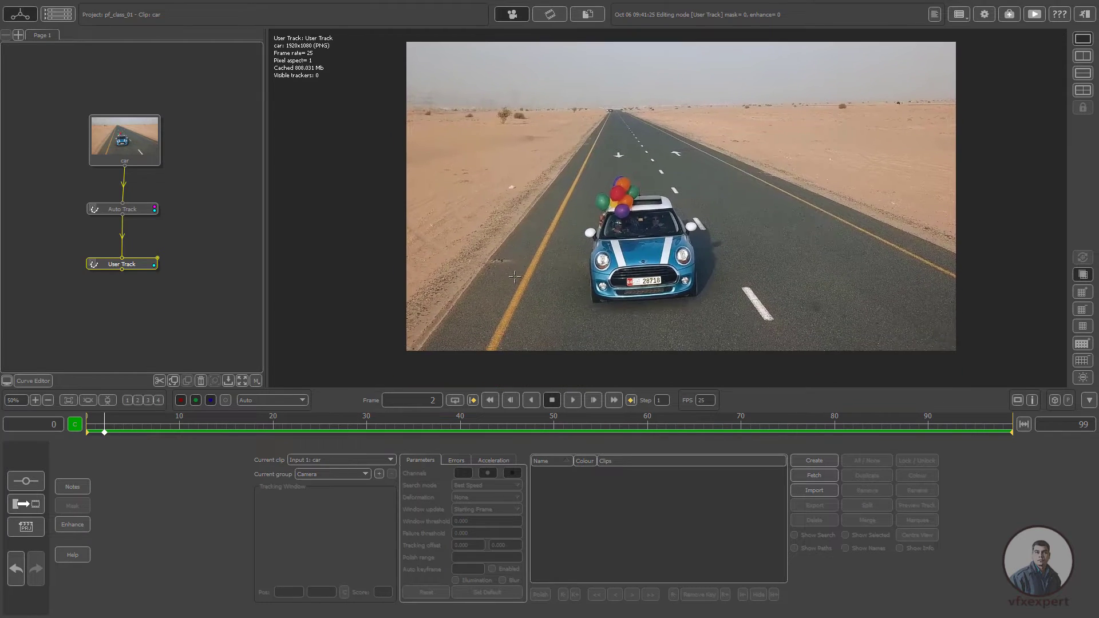
{"action": "scroll", "coordinate": [569, 293], "scroll_direction": "down", "scroll_amount": 2}
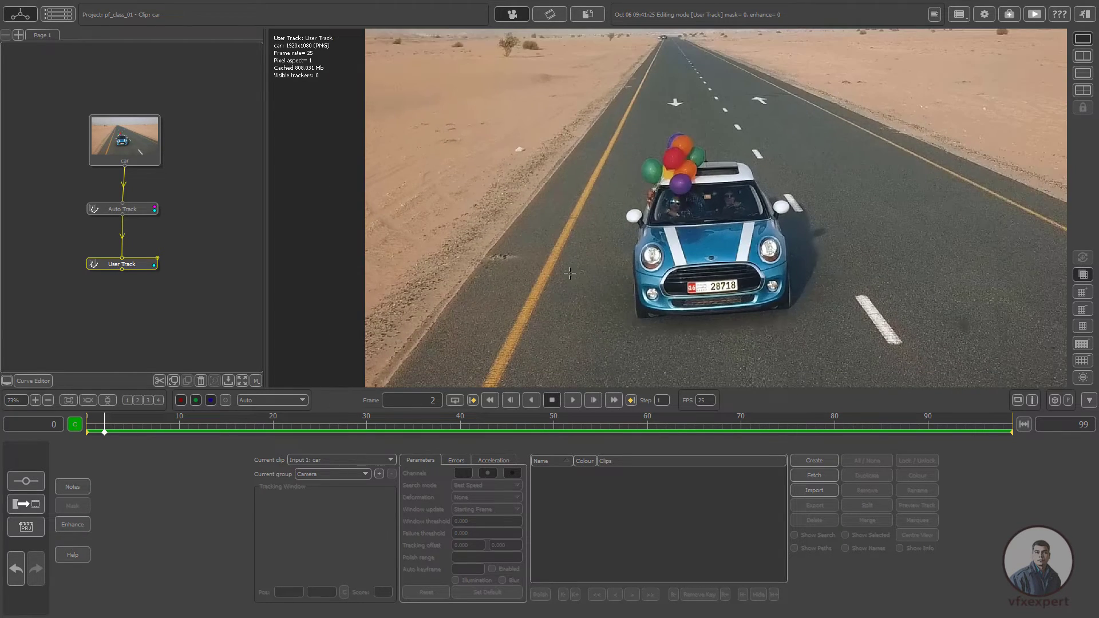
{"action": "scroll", "coordinate": [601, 298], "scroll_direction": "up", "scroll_amount": 1}
{"action": "scroll", "coordinate": [658, 309], "scroll_direction": "down", "scroll_amount": 2}
{"action": "scroll", "coordinate": [679, 314], "scroll_direction": "up", "scroll_amount": 4}
{"action": "scroll", "coordinate": [669, 298], "scroll_direction": "down", "scroll_amount": 3}
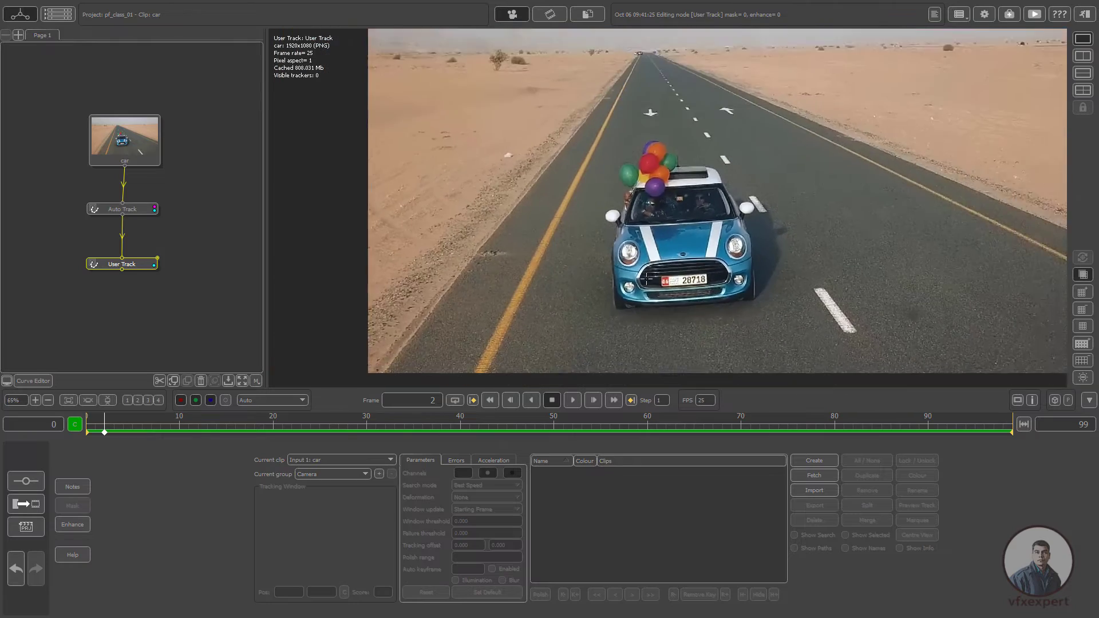
{"action": "scroll", "coordinate": [658, 274], "scroll_direction": "up", "scroll_amount": 1}
{"action": "scroll", "coordinate": [652, 255], "scroll_direction": "down", "scroll_amount": 5}
{"action": "scroll", "coordinate": [646, 255], "scroll_direction": "up", "scroll_amount": 5}
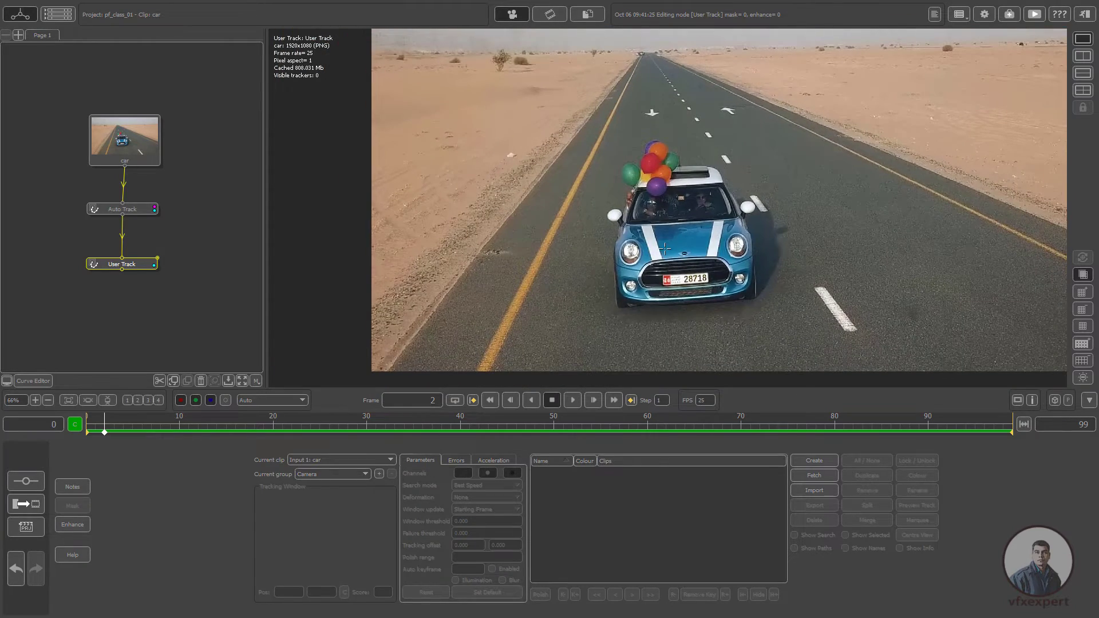
{"action": "middle_click_drag", "start_coordinate": [671, 243], "coordinate": [617, 267]}
{"action": "scroll", "coordinate": [617, 267], "scroll_direction": "up", "scroll_amount": 1}
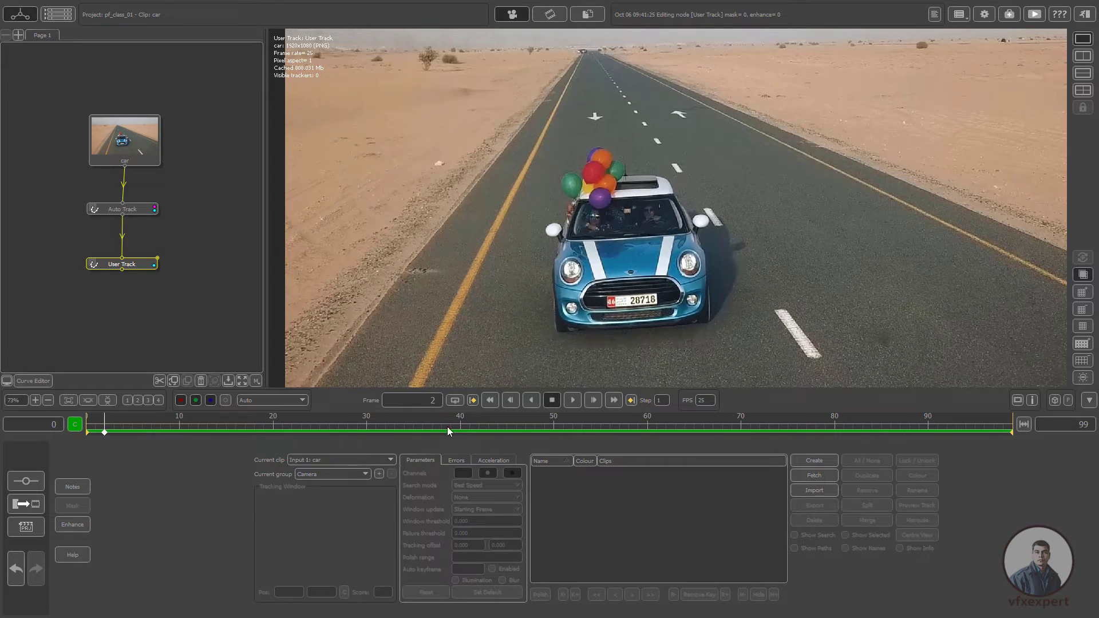
{"action": "left_click_drag", "start_coordinate": [448, 427], "coordinate": [132, 407]}
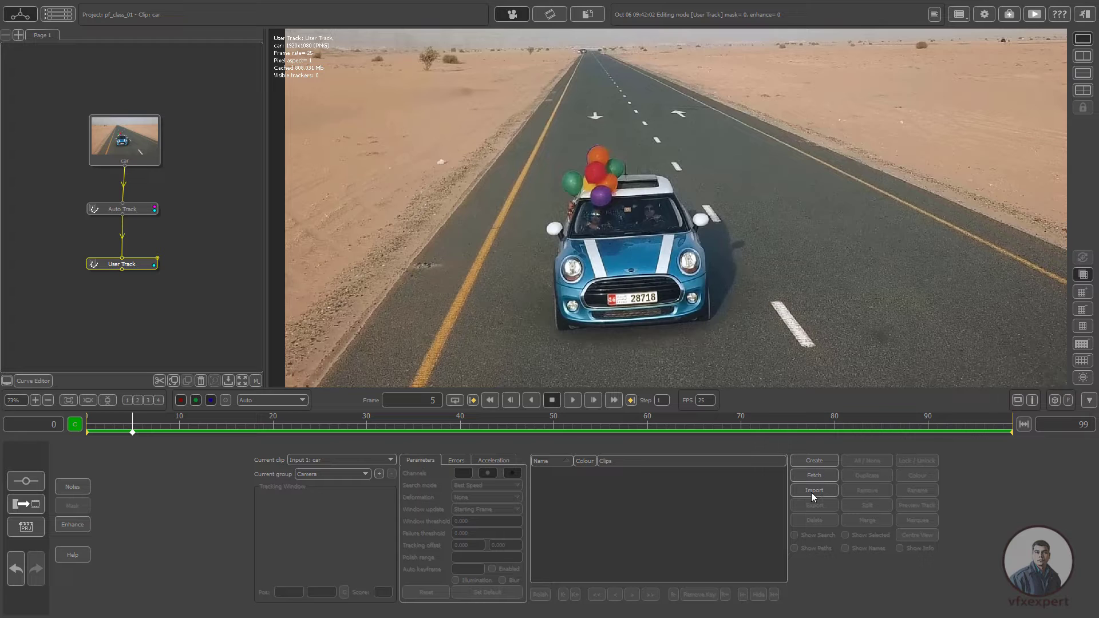
- Create a tracker at frame 0 on the dark mark at the road's sandy edge, and fine-tune its position and search area
{"action": "left_click", "coordinate": [814, 461]}
{"action": "scroll", "coordinate": [501, 270], "scroll_direction": "up", "scroll_amount": 3}
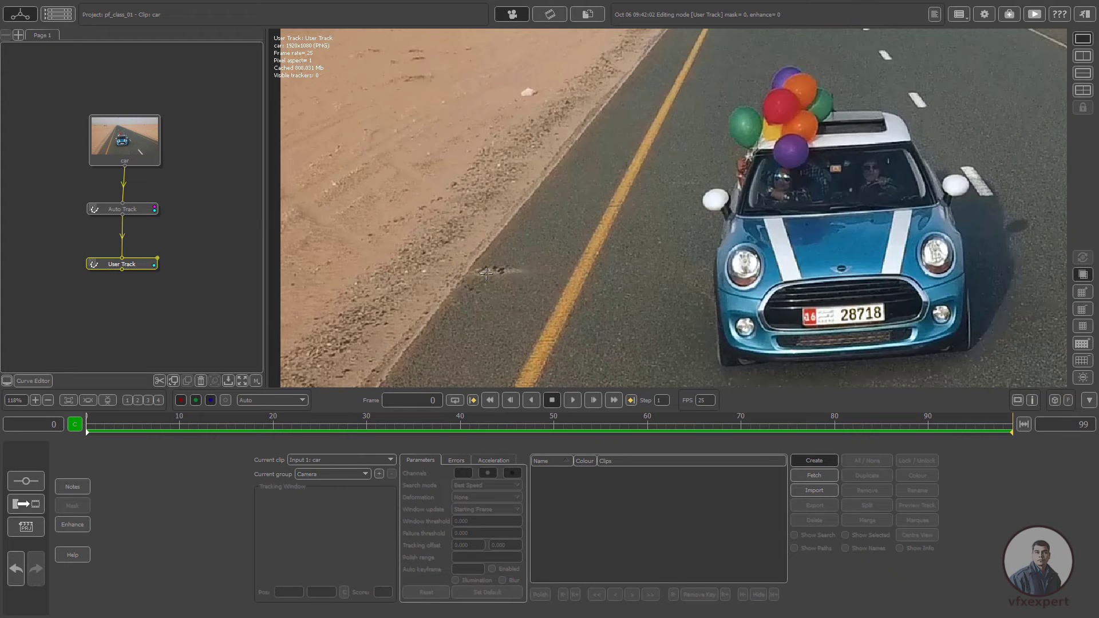
{"action": "left_click", "coordinate": [495, 267]}
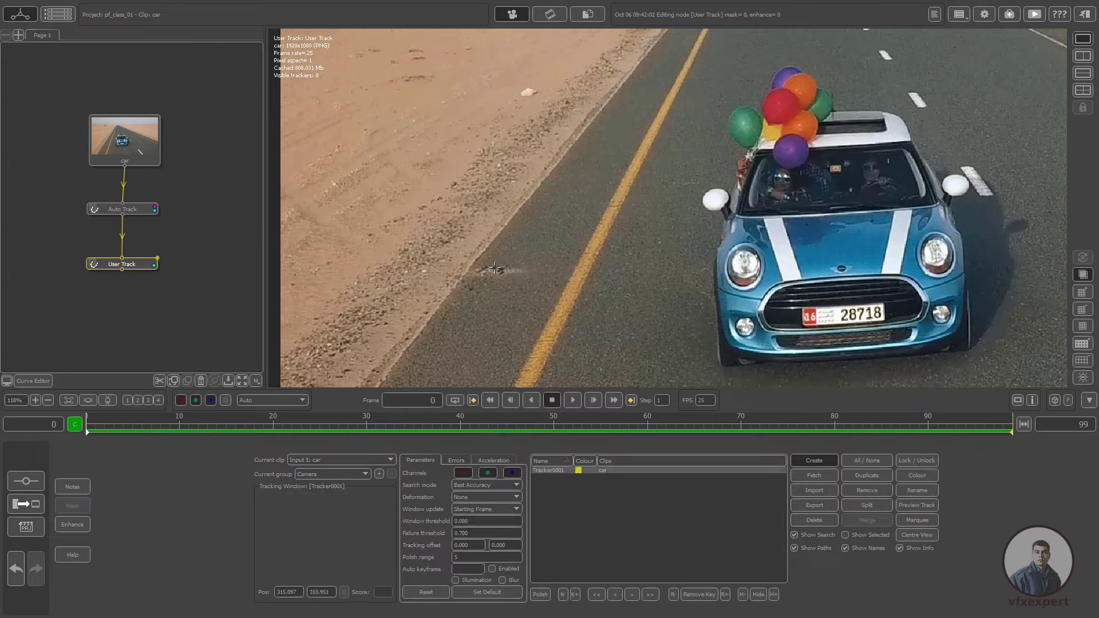
{"action": "mouse_move", "coordinate": [519, 297]}
{"action": "left_mouse_down"}
{"action": "mouse_move", "coordinate": [539, 307]}
{"action": "mouse_move", "coordinate": [510, 282]}
{"action": "left_mouse_up"}
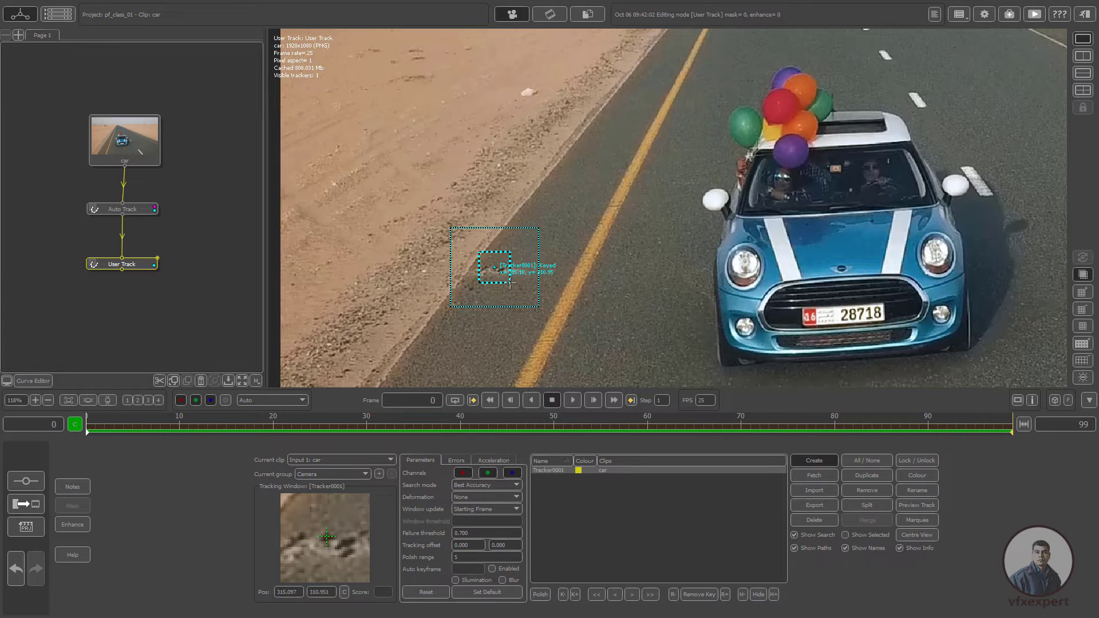
{"action": "left_click_drag", "start_coordinate": [334, 556], "coordinate": [339, 552]}
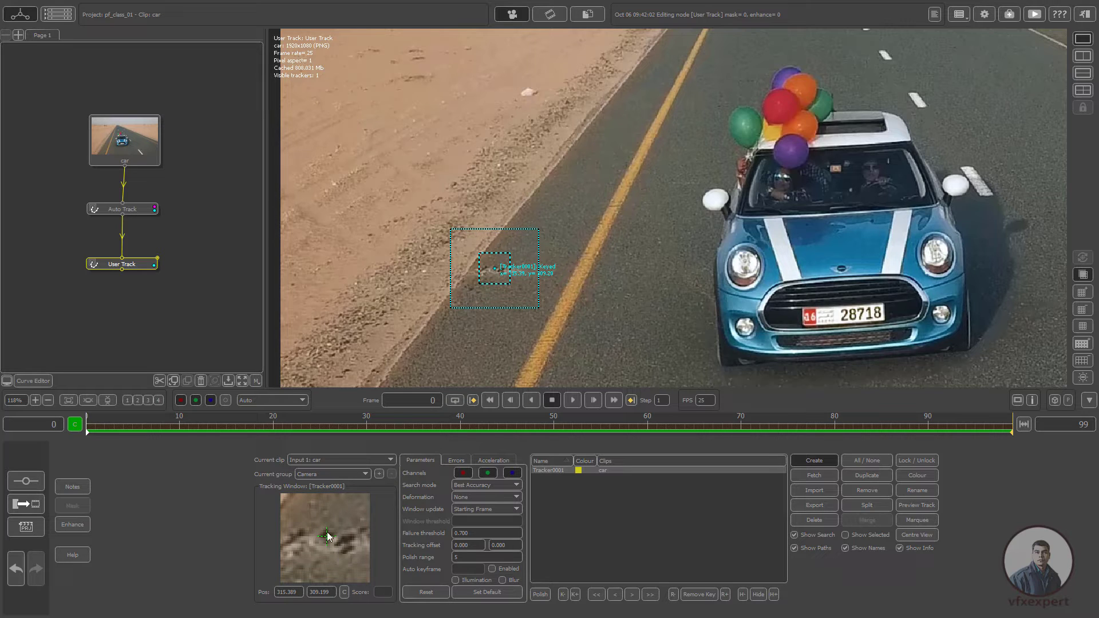
{"action": "left_click_drag", "start_coordinate": [544, 311], "coordinate": [545, 314]}
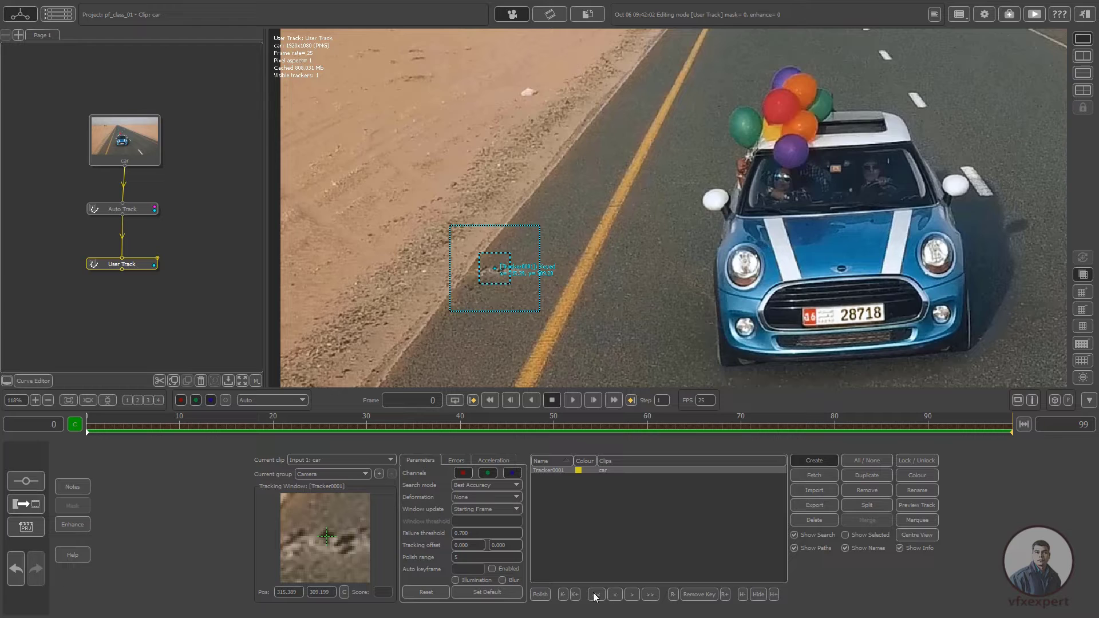
- Track the road-edge mark forward frame by frame to frame 5, and continue with continuous forward tracking to frame 79
{"action": "left_click", "coordinate": [634, 595]}
{"action": "left_click", "coordinate": [634, 595]}
{"action": "left_click", "coordinate": [633, 595]}
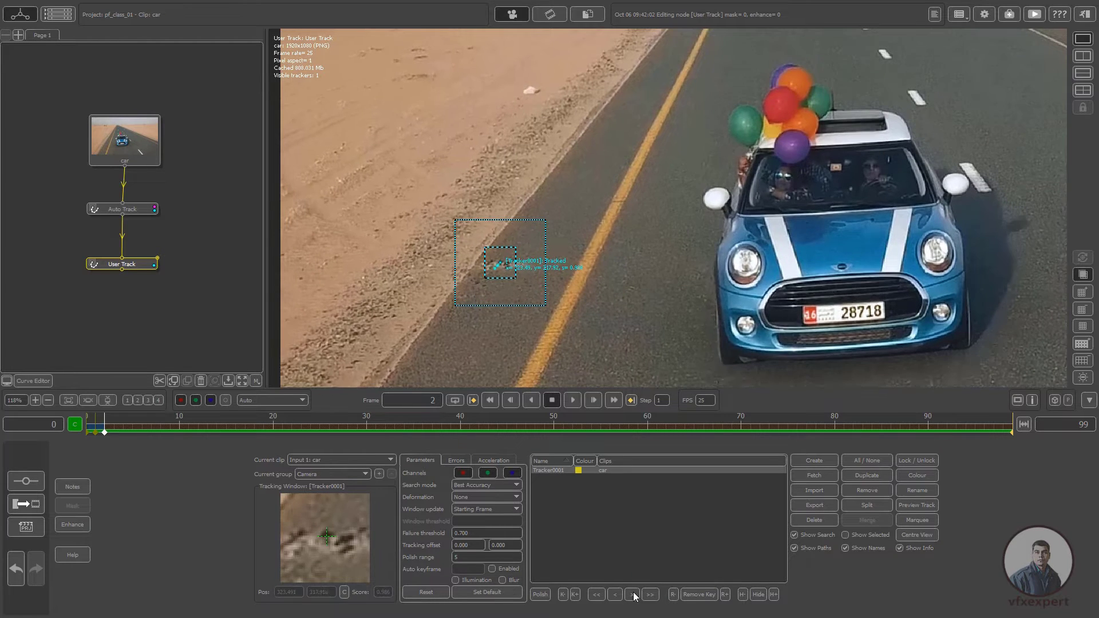
{"action": "left_click", "coordinate": [633, 596]}
{"action": "left_click", "coordinate": [634, 595]}
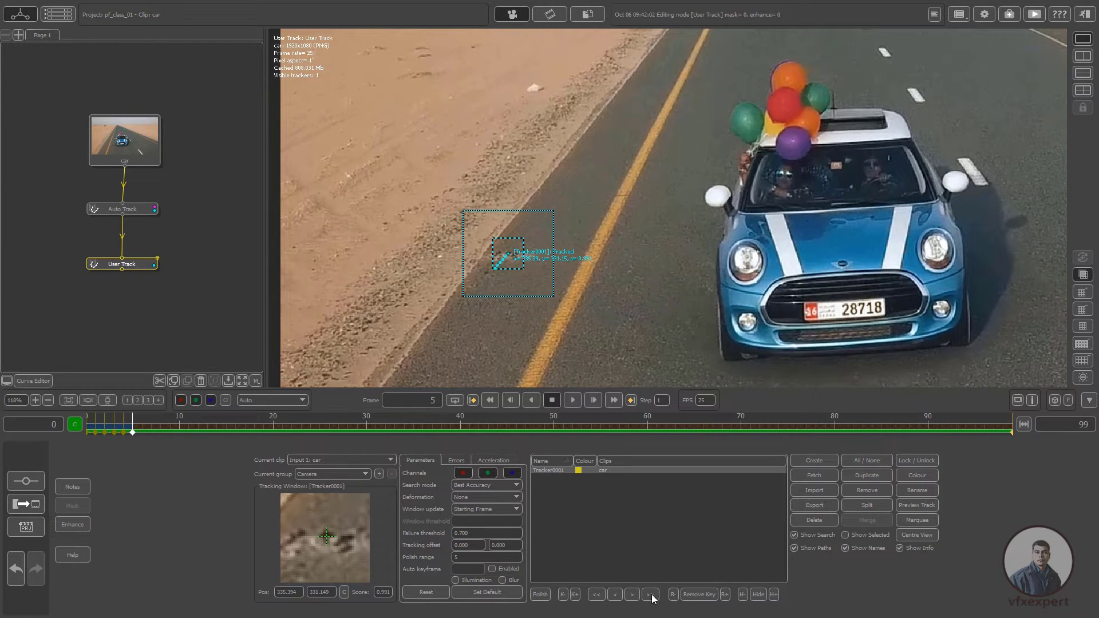
{"action": "left_click", "coordinate": [651, 595]}
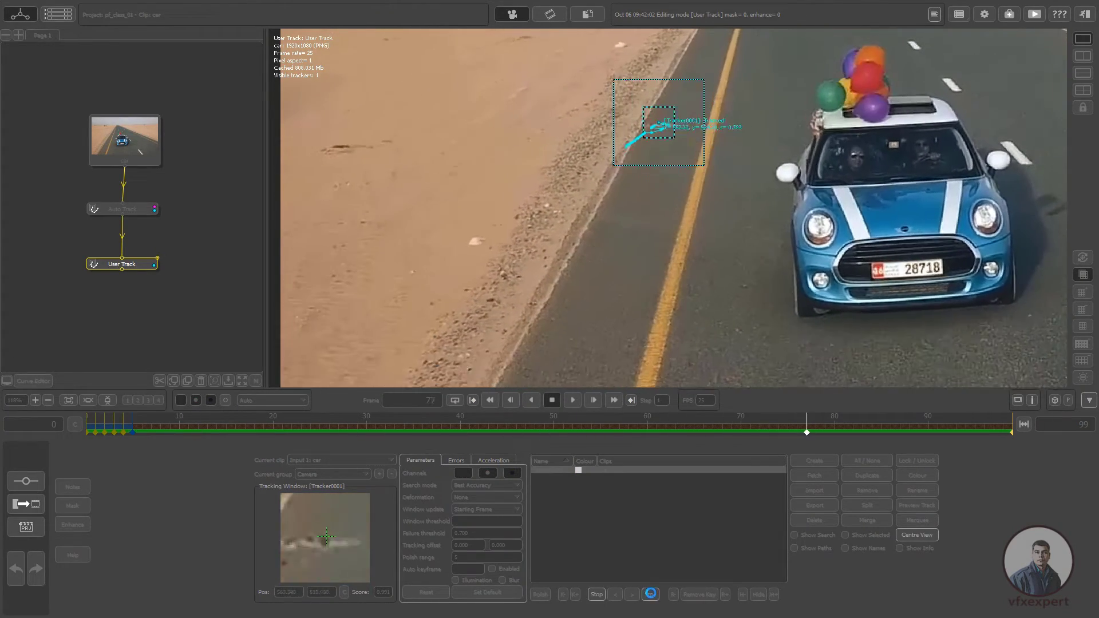
{"action": "left_click", "coordinate": [651, 595]}
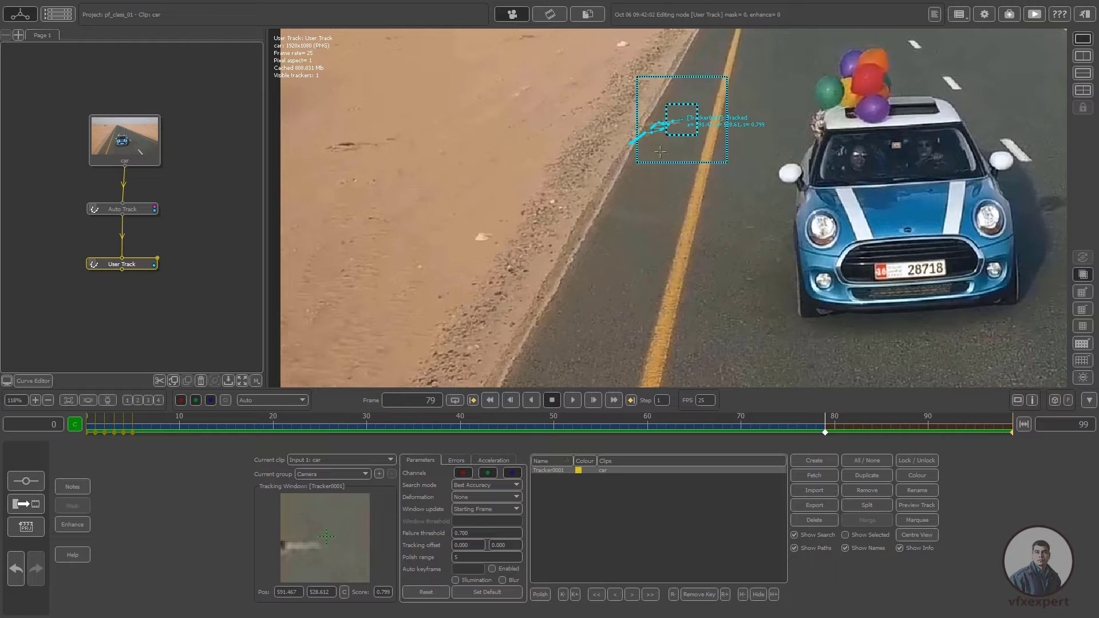
- Remove the drifting tracker keys after frame 51 and then after frame 45, enlarging the tracking and search windows
{"action": "left_click_drag", "start_coordinate": [824, 432], "coordinate": [566, 405]}
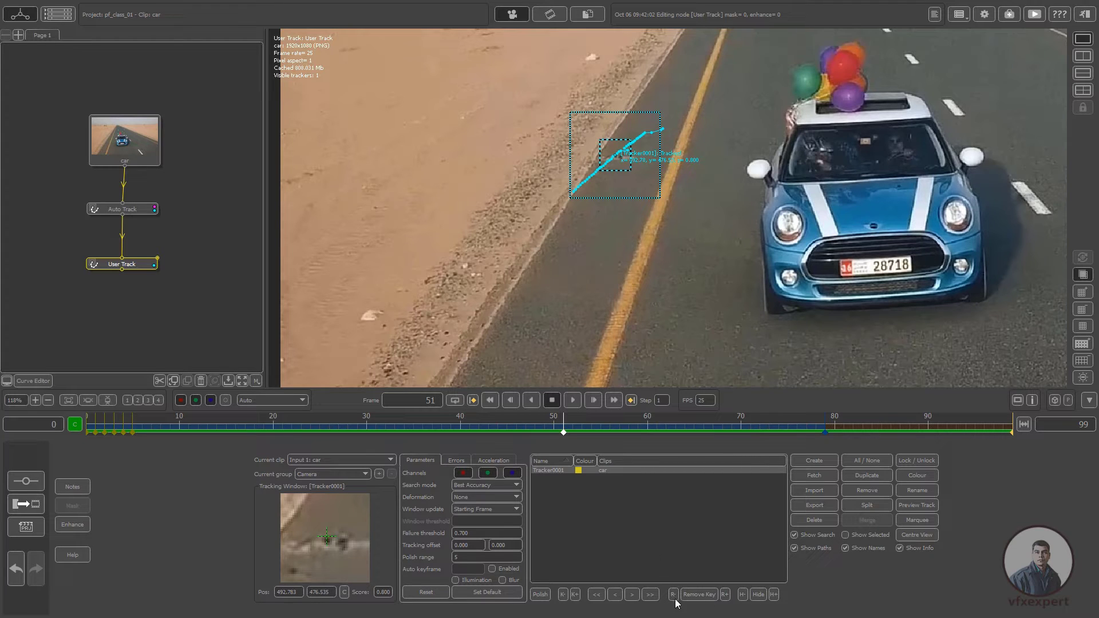
{"action": "left_click", "coordinate": [725, 595]}
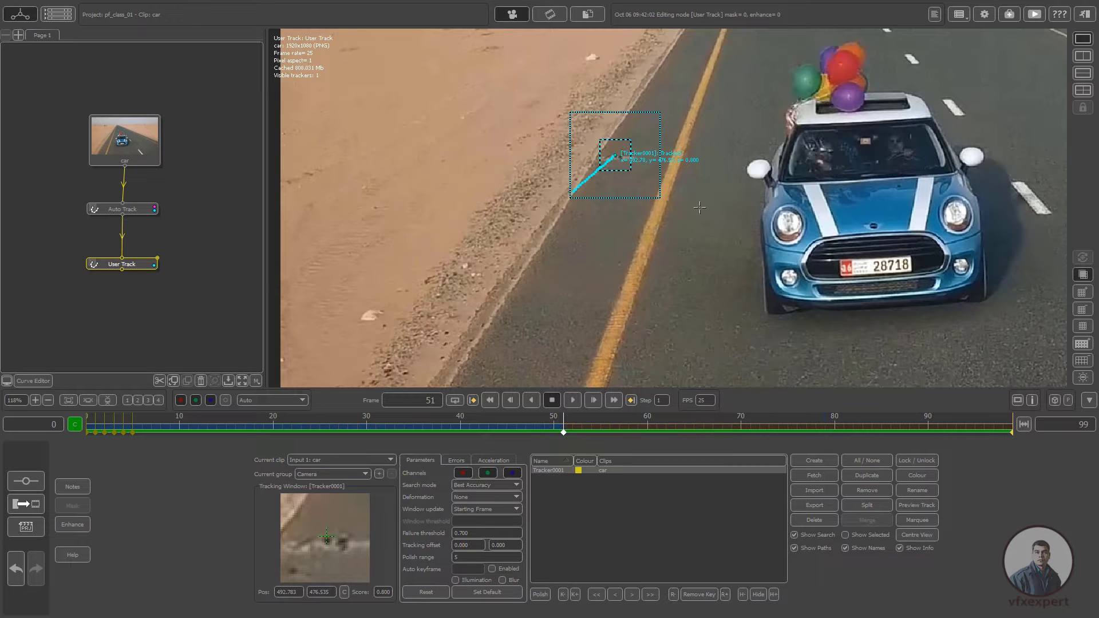
{"action": "left_click_drag", "start_coordinate": [628, 170], "coordinate": [665, 200]}
{"action": "left_click_drag", "start_coordinate": [572, 433], "coordinate": [506, 432]}
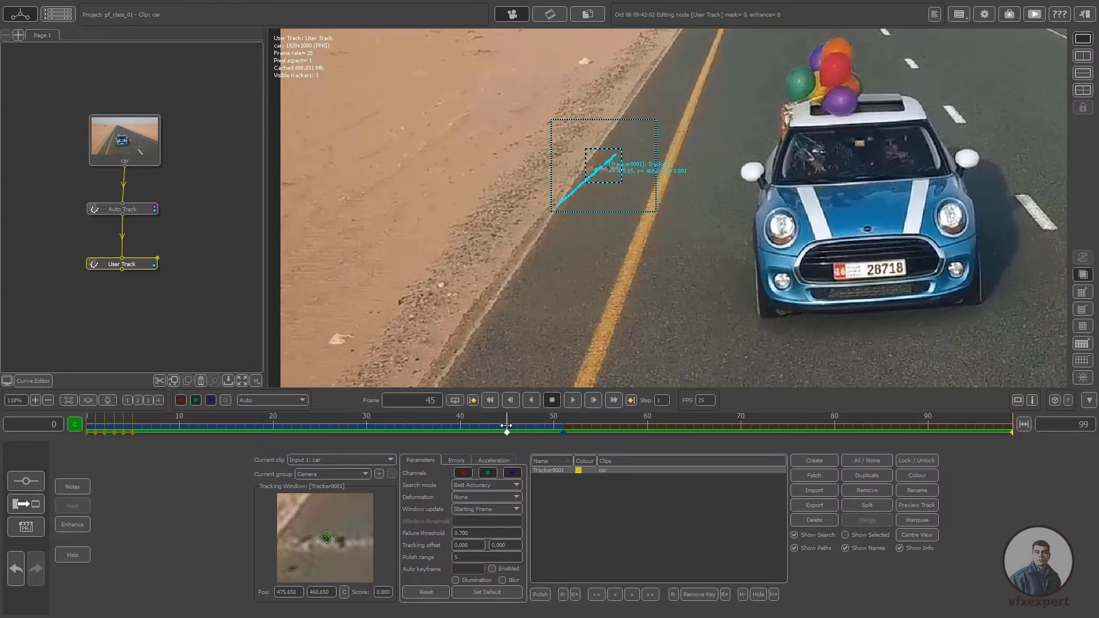
{"action": "left_click", "coordinate": [724, 594]}
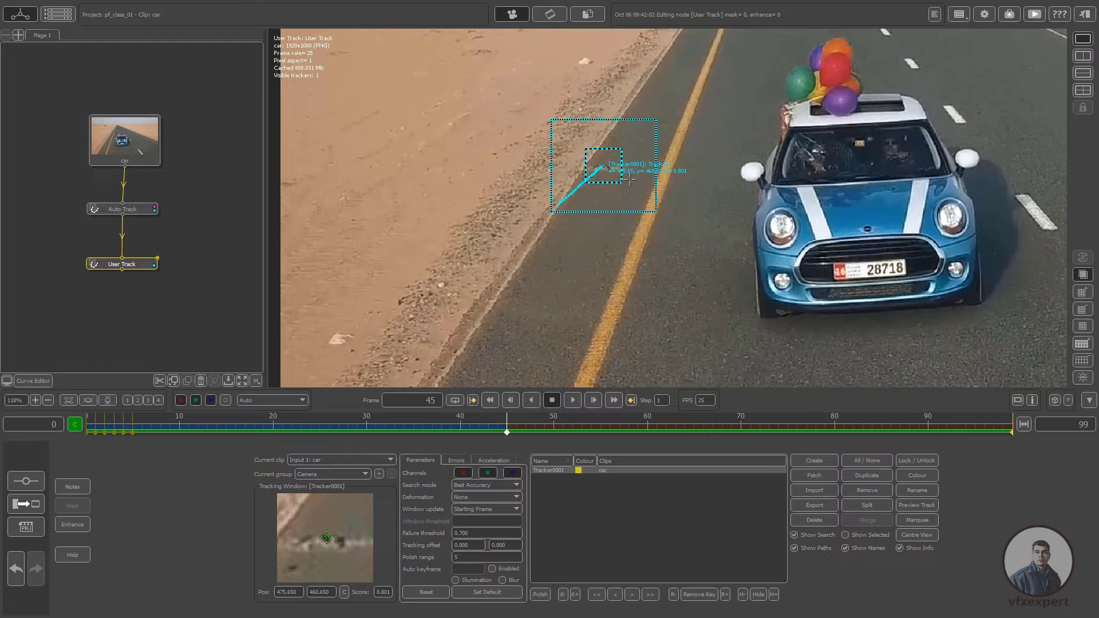
{"action": "left_click_drag", "start_coordinate": [623, 183], "coordinate": [657, 216]}
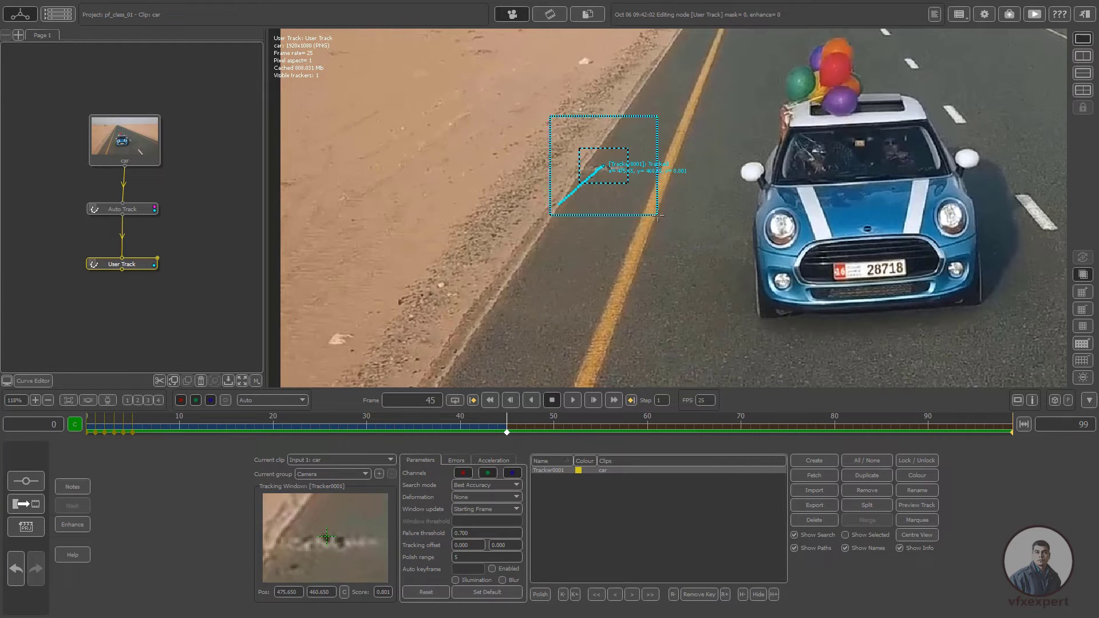
- Track the mark forward from frame 45 frame by frame past frame 60, finish continuously to frame 99, and review its path
{"action": "left_click", "coordinate": [628, 593]}
{"action": "left_click", "coordinate": [628, 594]}
{"action": "left_click", "coordinate": [628, 594]}
{"action": "left_click", "coordinate": [629, 593]}
{"action": "left_click", "coordinate": [629, 593]}
{"action": "left_click", "coordinate": [628, 593]}
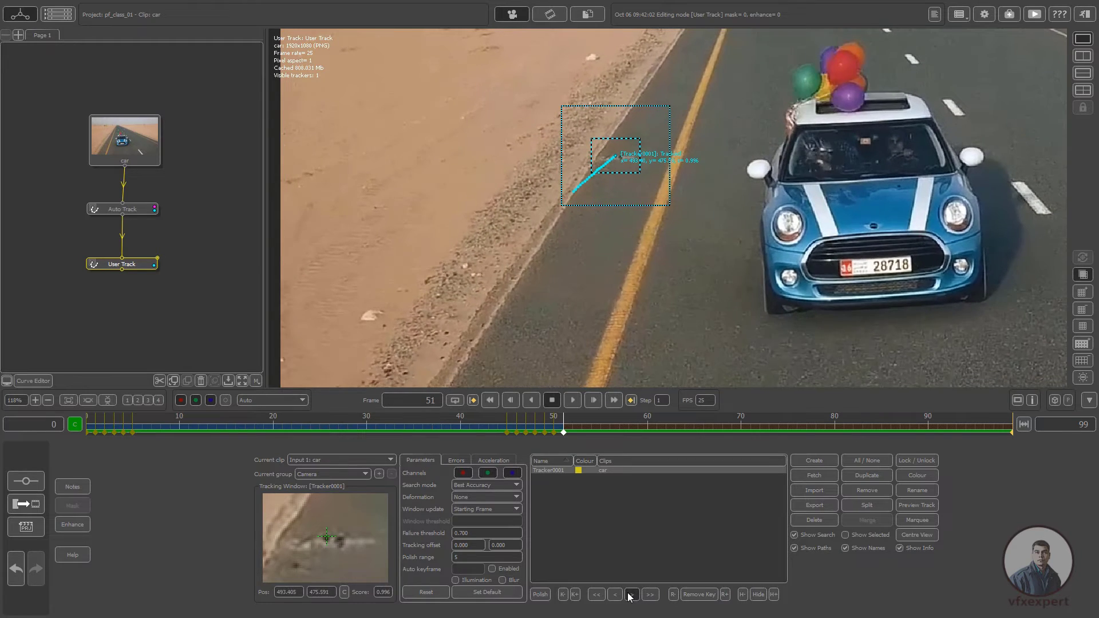
{"action": "left_click", "coordinate": [630, 594]}
{"action": "left_click", "coordinate": [629, 594]}
{"action": "left_click", "coordinate": [630, 594]}
{"action": "left_click", "coordinate": [629, 594]}
{"action": "left_click", "coordinate": [629, 594]}
{"action": "left_click", "coordinate": [630, 594]}
{"action": "left_click", "coordinate": [629, 594]}
{"action": "left_click", "coordinate": [630, 594]}
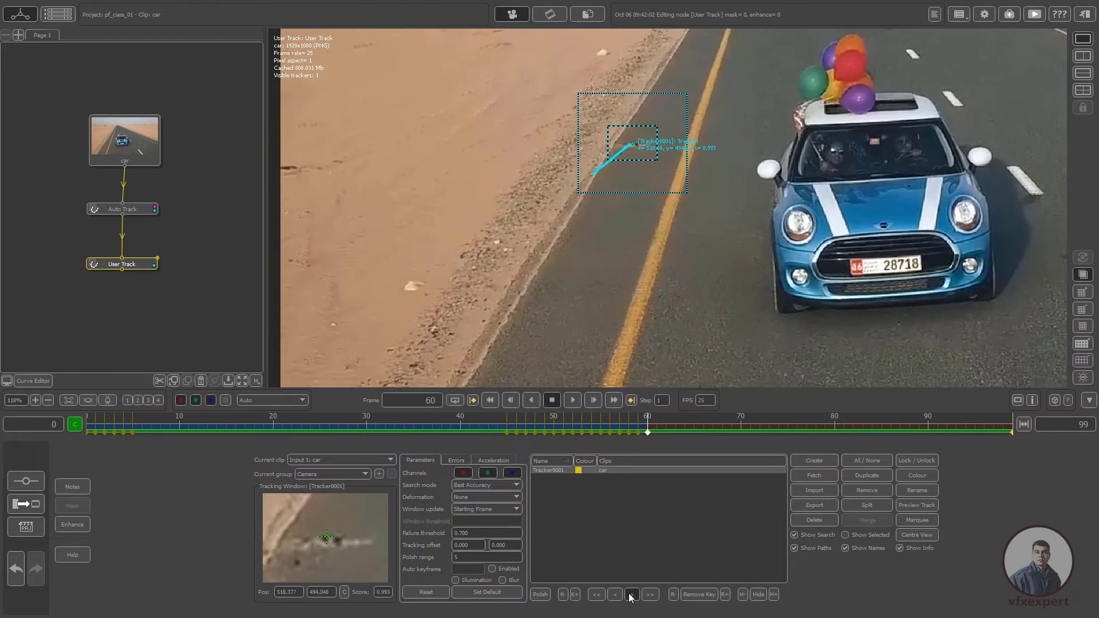
{"action": "left_click", "coordinate": [650, 594]}
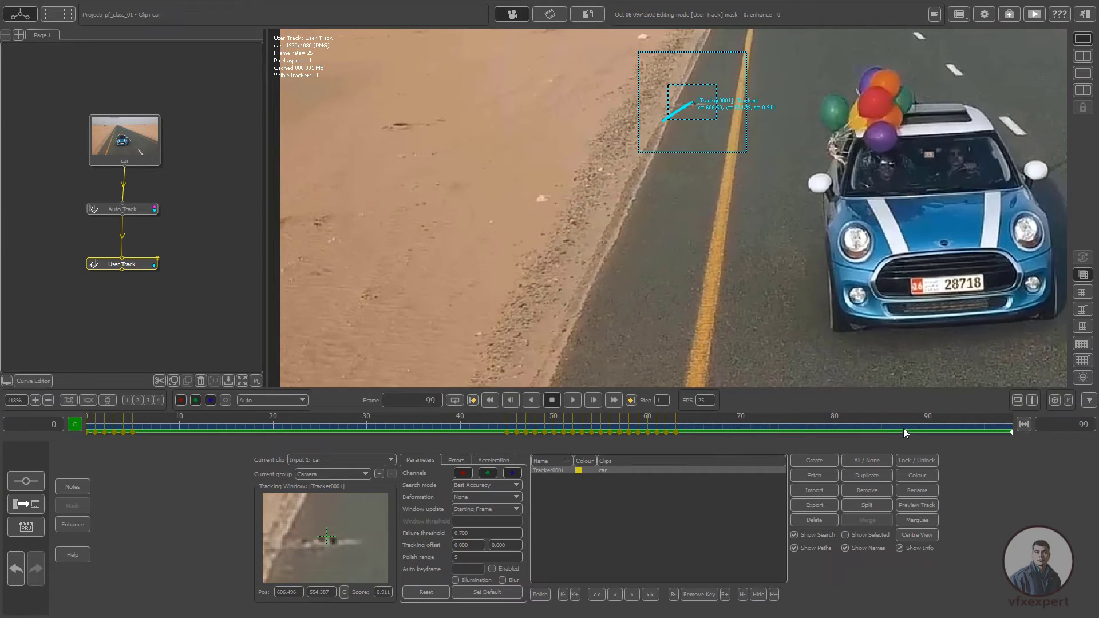
{"action": "left_click_drag", "start_coordinate": [903, 433], "coordinate": [220, 401]}
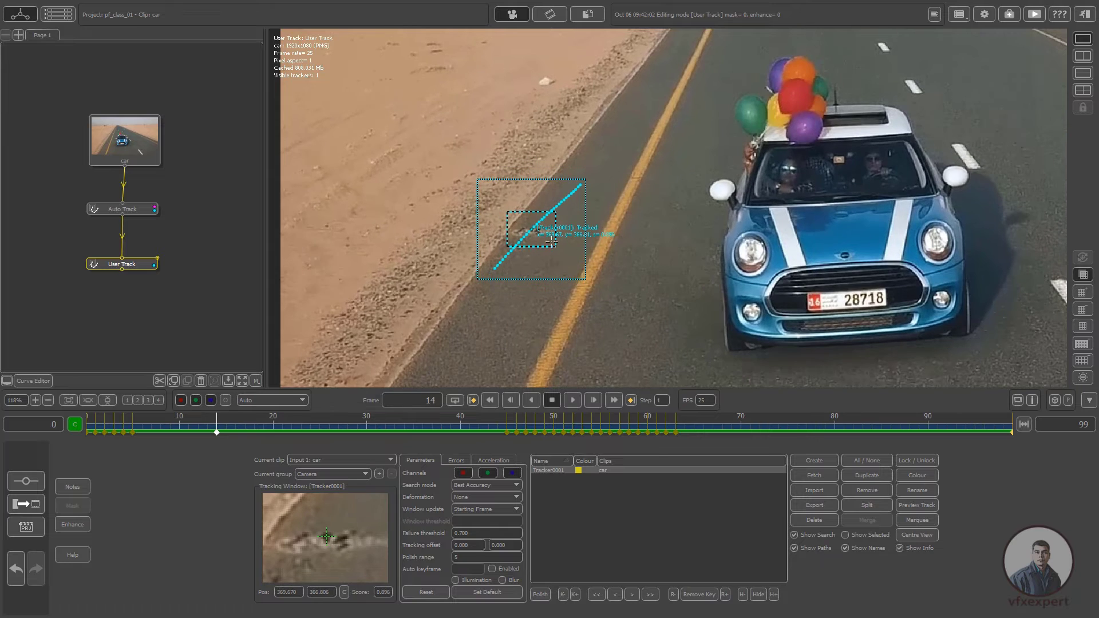
{"action": "middle_click_drag", "start_coordinate": [681, 267], "coordinate": [626, 263]}
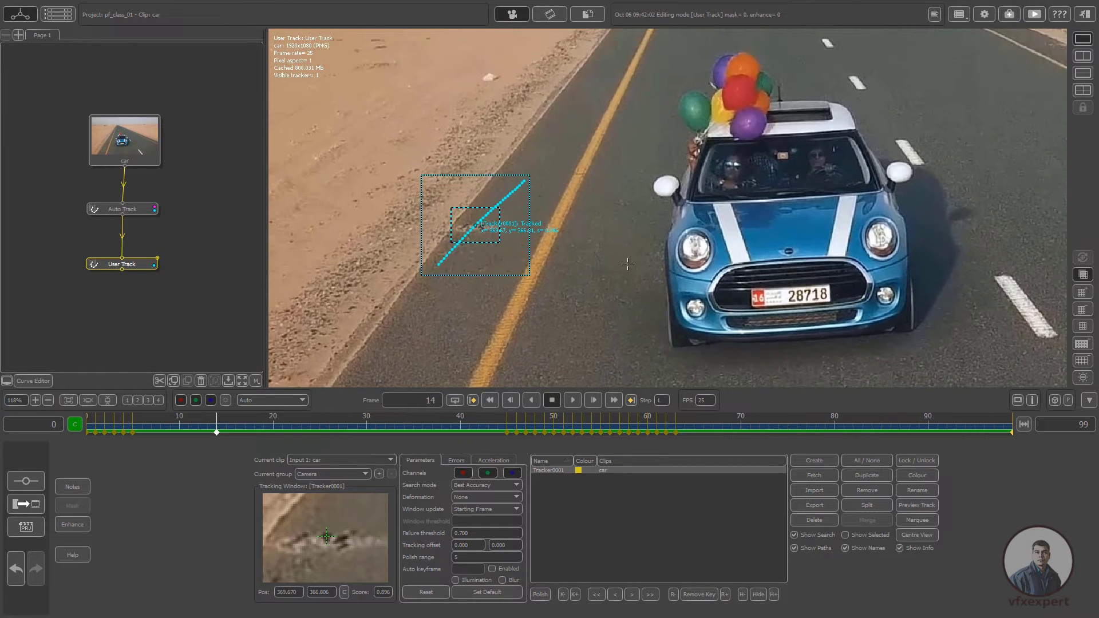
{"action": "scroll", "coordinate": [424, 179], "scroll_direction": "down", "scroll_amount": 5}
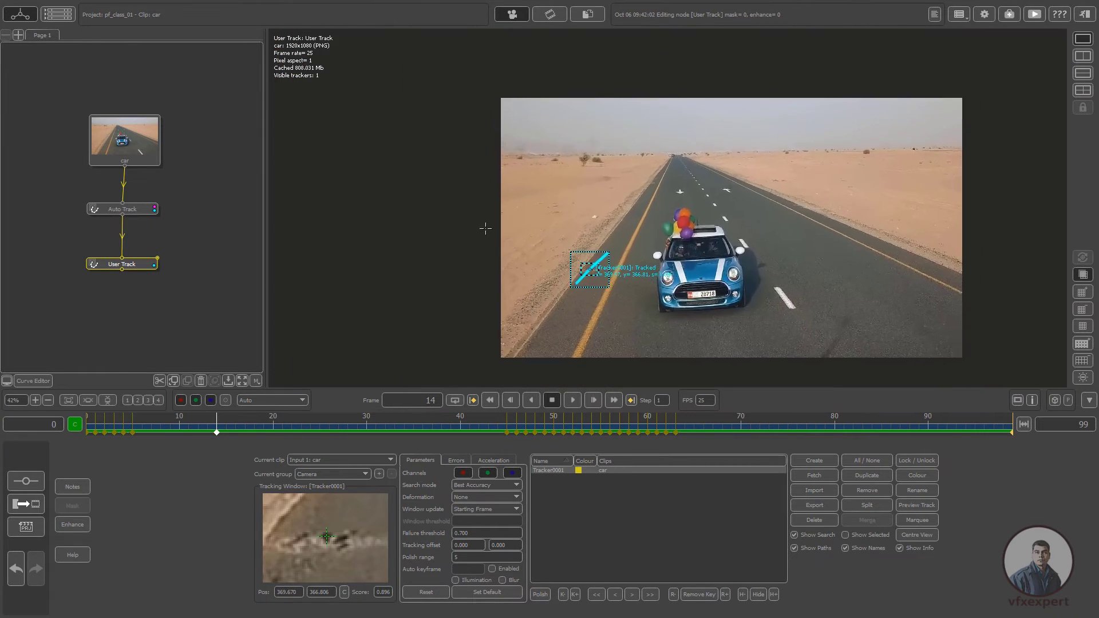
- Add a Camera Solver node after the User Track node and solve all cameras and trackers
{"action": "scroll", "coordinate": [612, 225], "scroll_direction": "up", "scroll_amount": 2}
{"action": "middle_click_drag", "start_coordinate": [743, 255], "coordinate": [666, 241]}
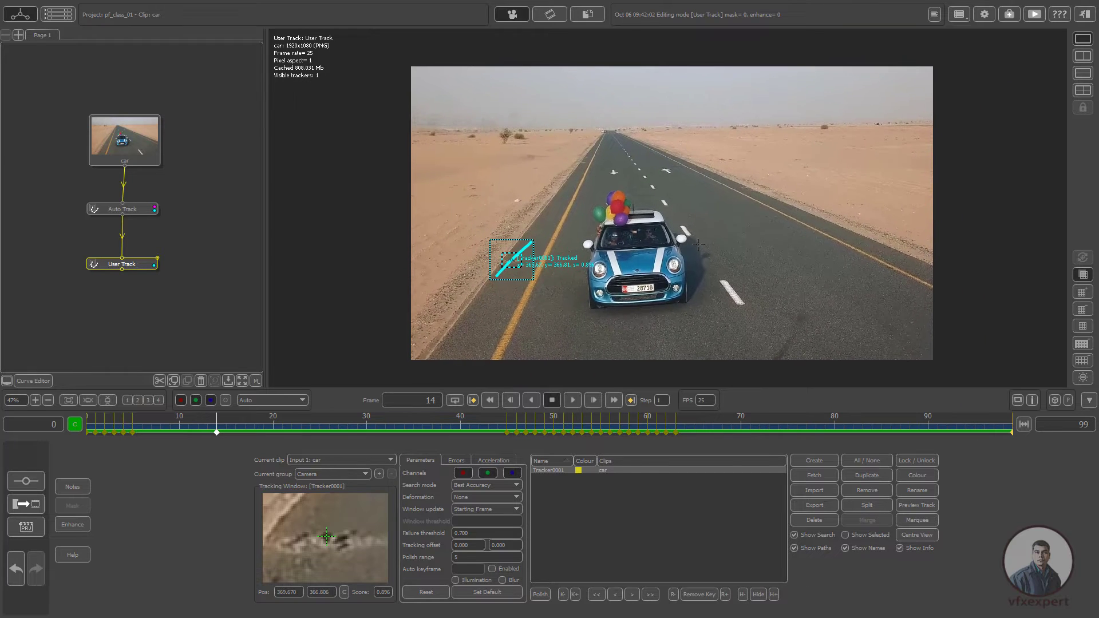
{"action": "scroll", "coordinate": [666, 243], "scroll_direction": "up", "scroll_amount": 2}
{"action": "scroll", "coordinate": [664, 240], "scroll_direction": "up", "scroll_amount": 1}
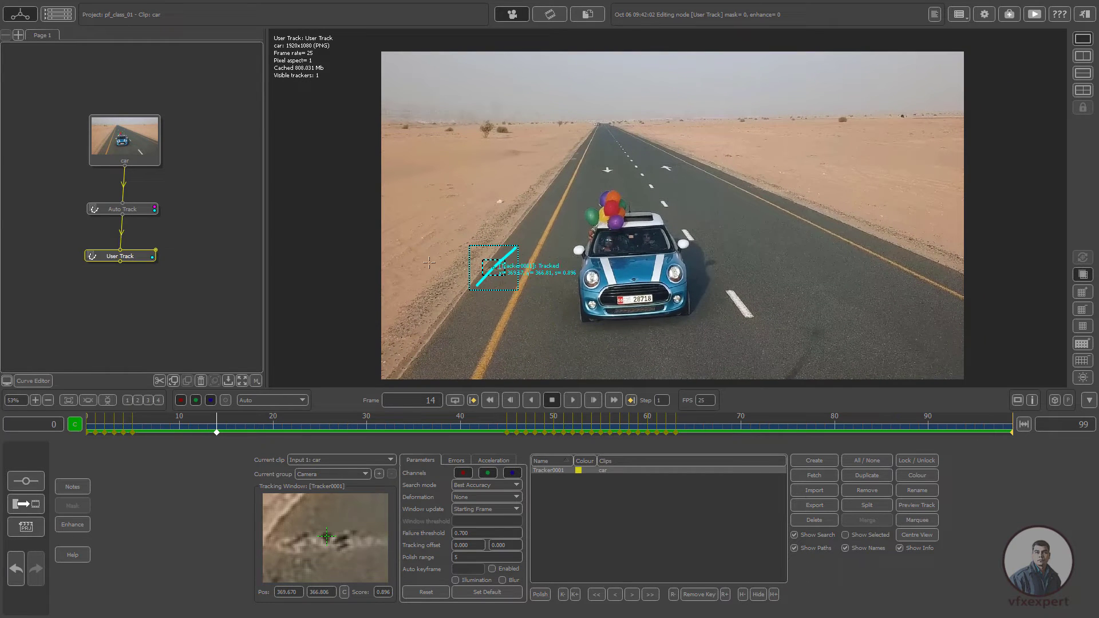
{"action": "right_click", "coordinate": [135, 257]}
{"action": "mouse_move", "coordinate": [175, 276]}
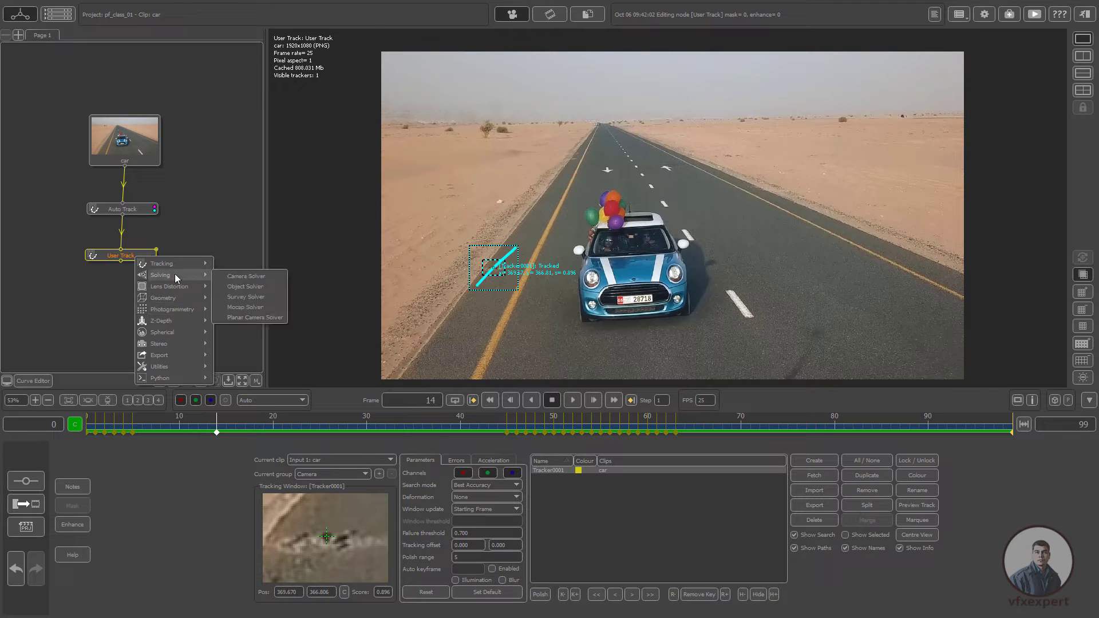
{"action": "left_click", "coordinate": [260, 275]}
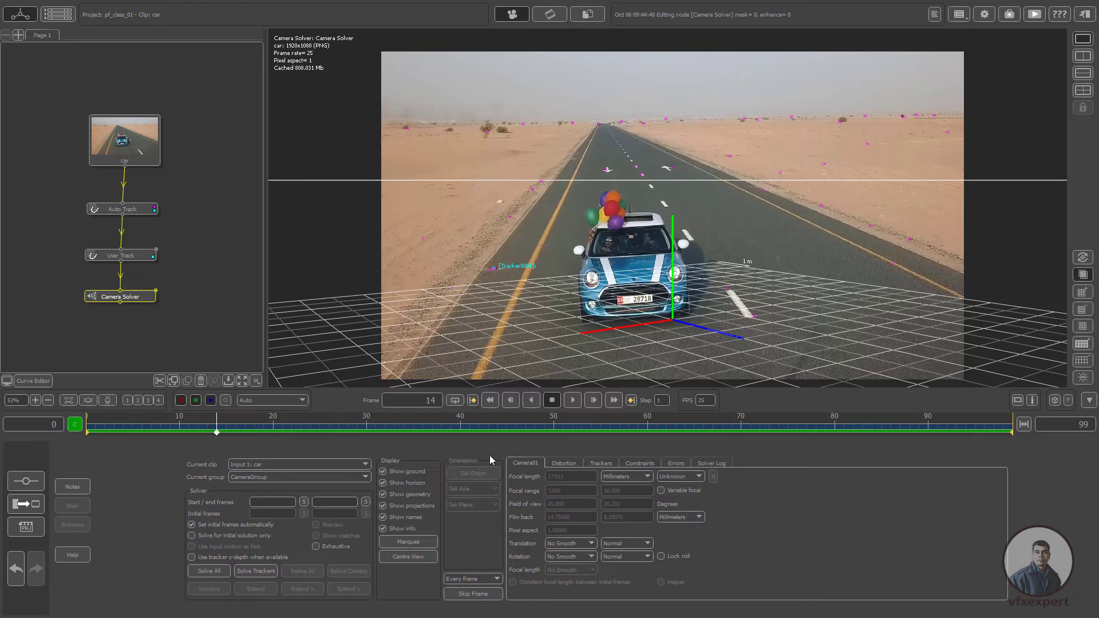
{"action": "left_click", "coordinate": [219, 571]}
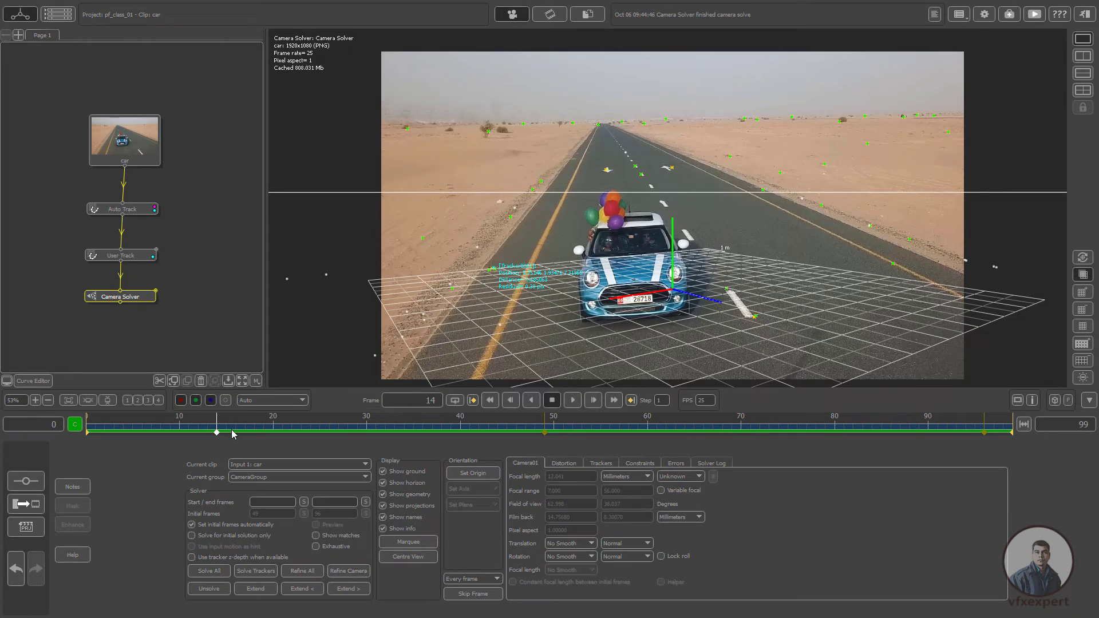
- Check the solved trackers against the footage up to frame 37 and read the solver log
{"action": "left_click_drag", "start_coordinate": [232, 430], "coordinate": [246, 408]}
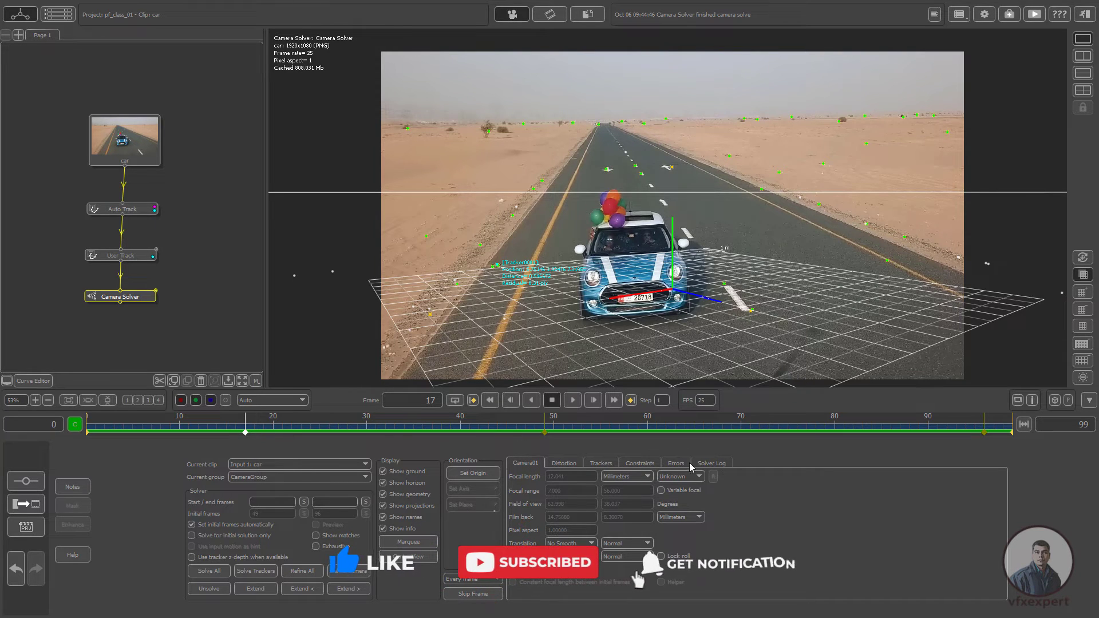
{"action": "left_click", "coordinate": [715, 465]}
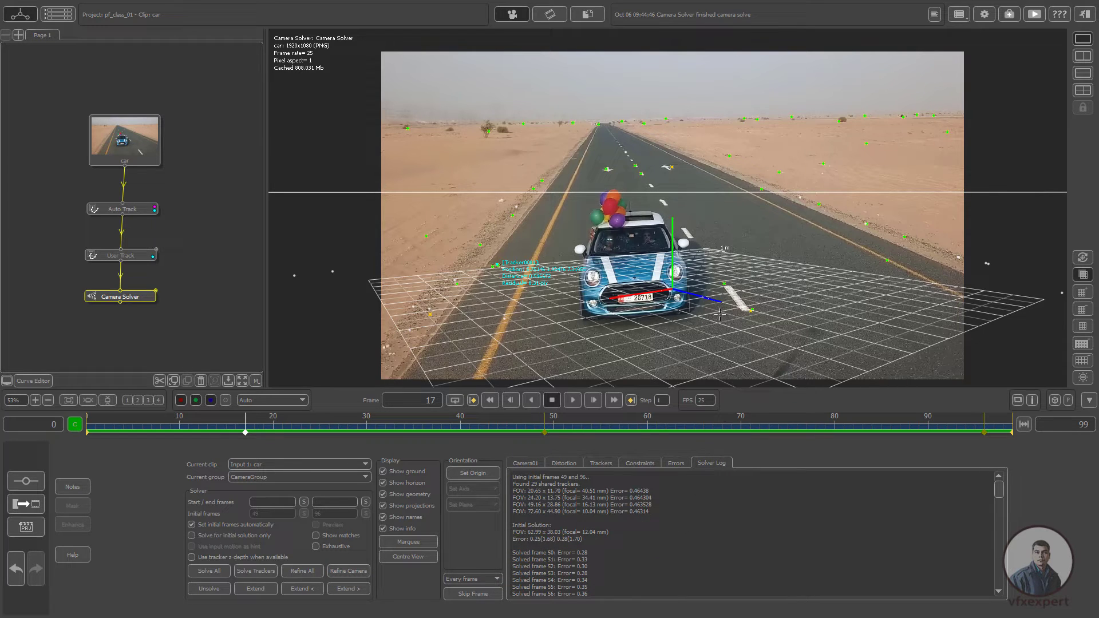
{"action": "left_click_drag", "start_coordinate": [609, 430], "coordinate": [431, 357]}
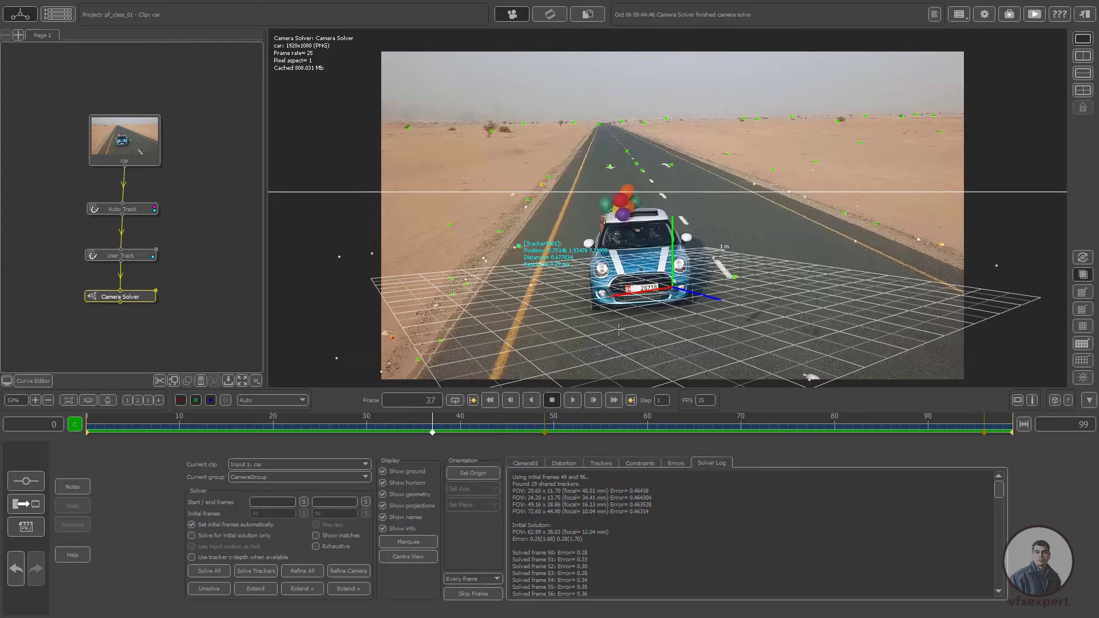
- Enable trimming on the tracker error graph, lower the trim threshold to just under 2, and solve everything again
{"action": "left_click", "coordinate": [676, 464]}
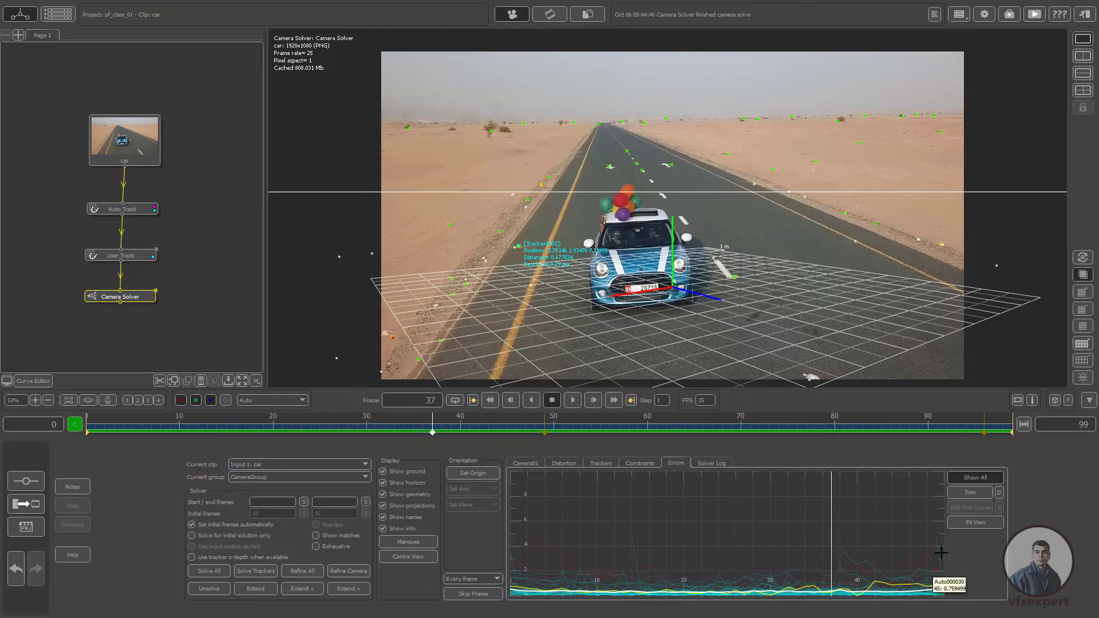
{"action": "left_click", "coordinate": [979, 527]}
{"action": "left_click", "coordinate": [968, 495]}
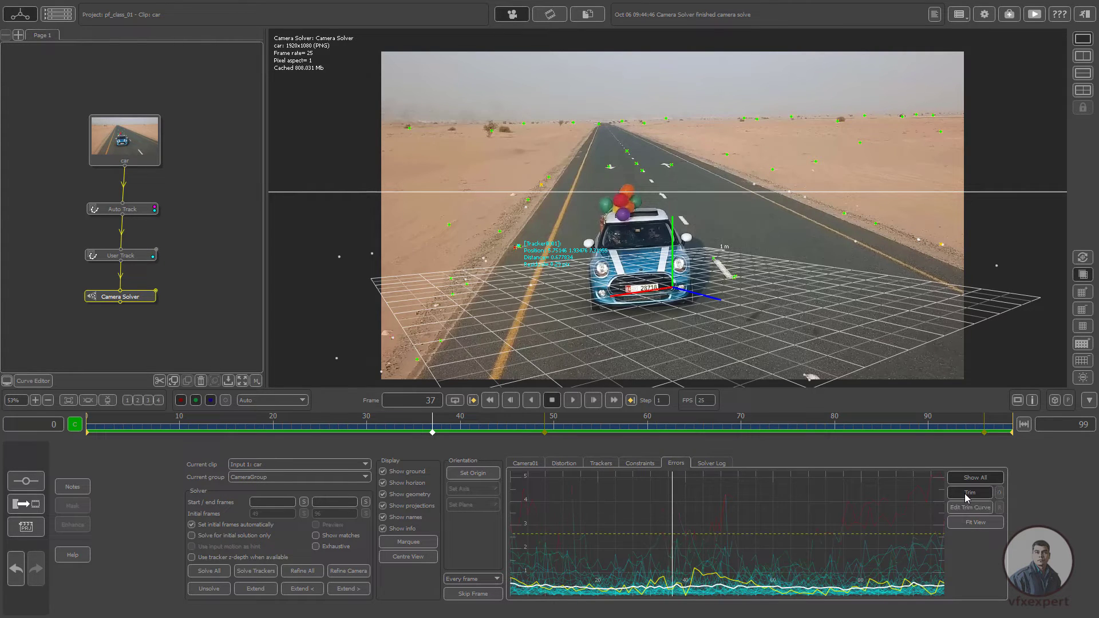
{"action": "left_click_drag", "start_coordinate": [781, 534], "coordinate": [786, 552]}
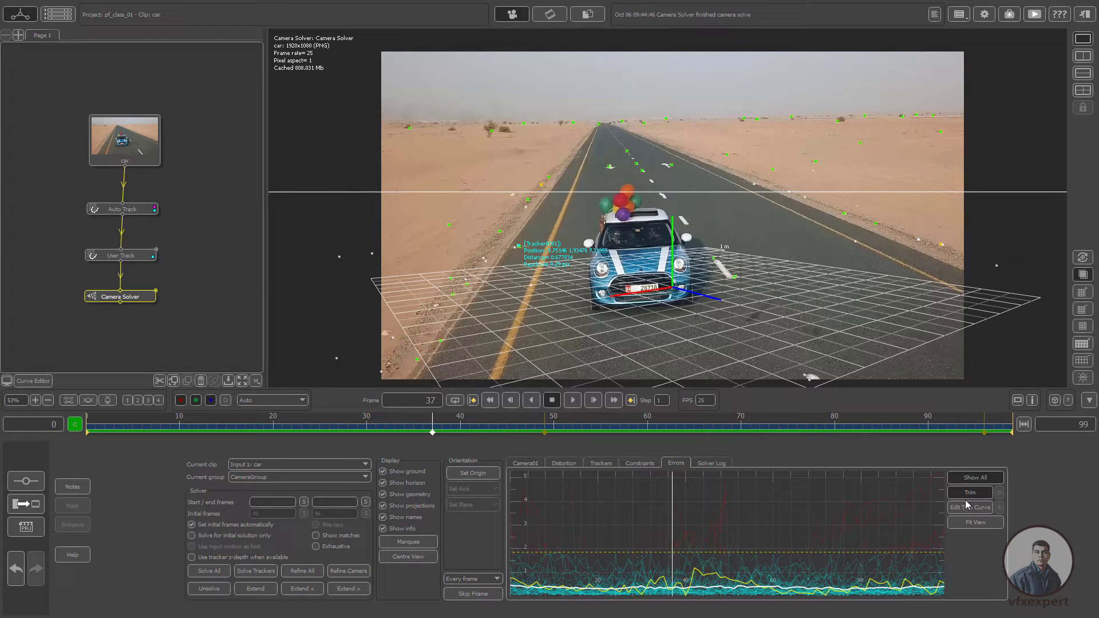
{"action": "left_click", "coordinate": [222, 571]}
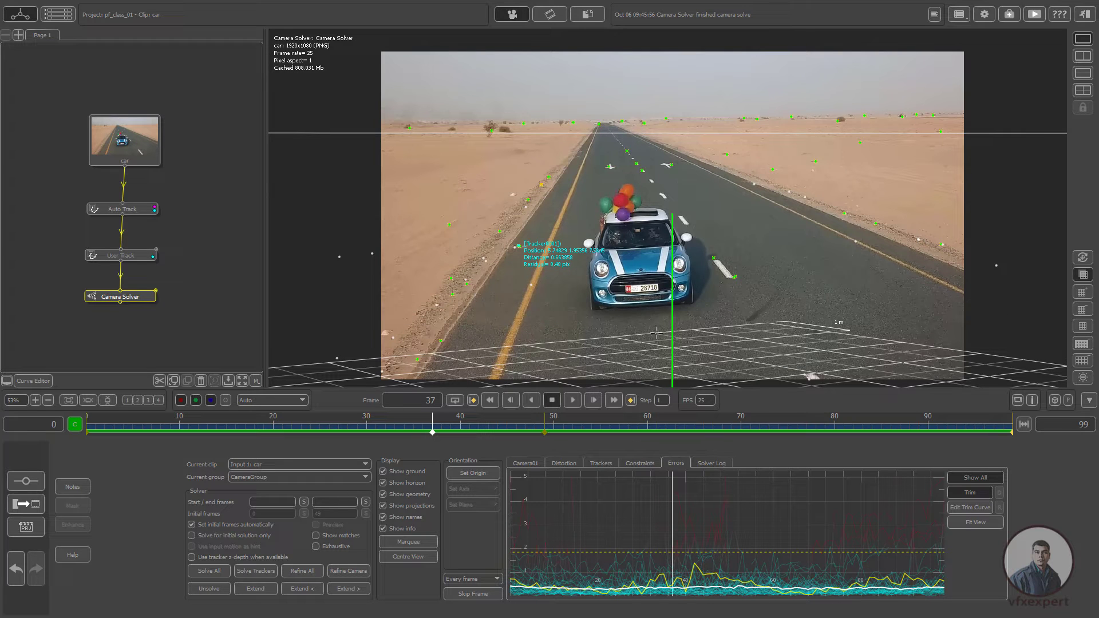
- Review the new solve by reading the solver log and camera parameters and playing the shot from frame 0
{"action": "left_click_drag", "start_coordinate": [432, 428], "coordinate": [375, 430]}
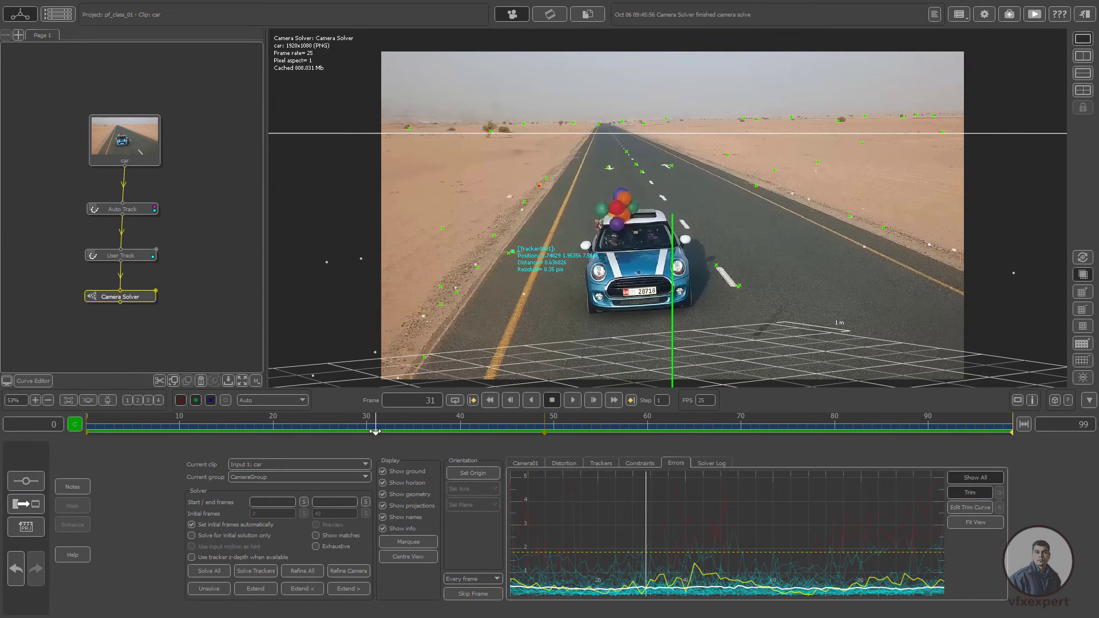
{"action": "left_click", "coordinate": [709, 464]}
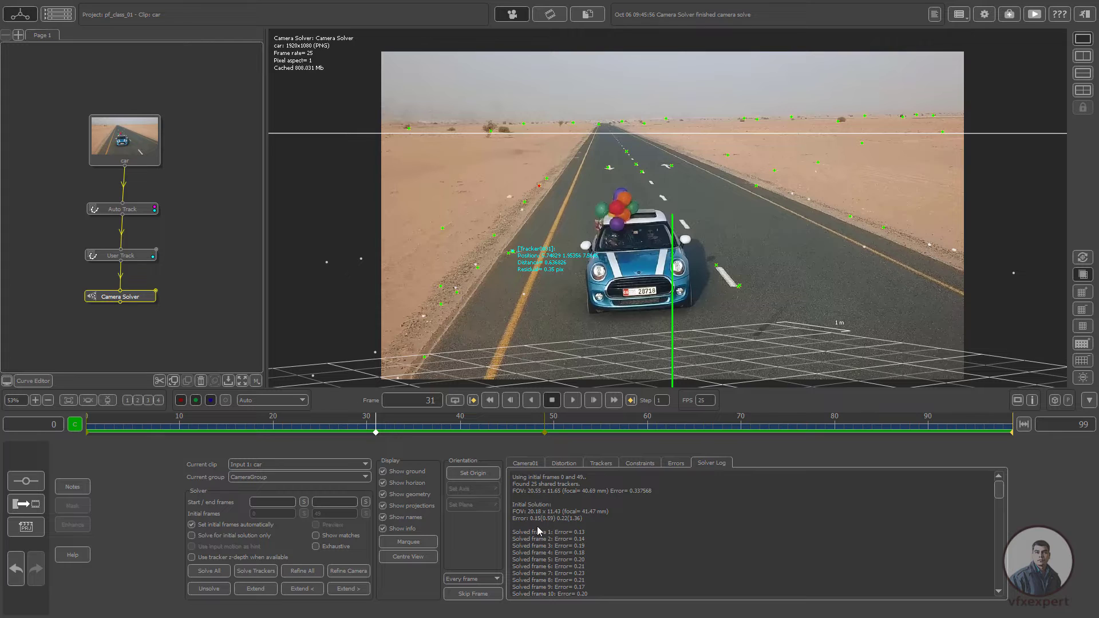
{"action": "left_click", "coordinate": [523, 465]}
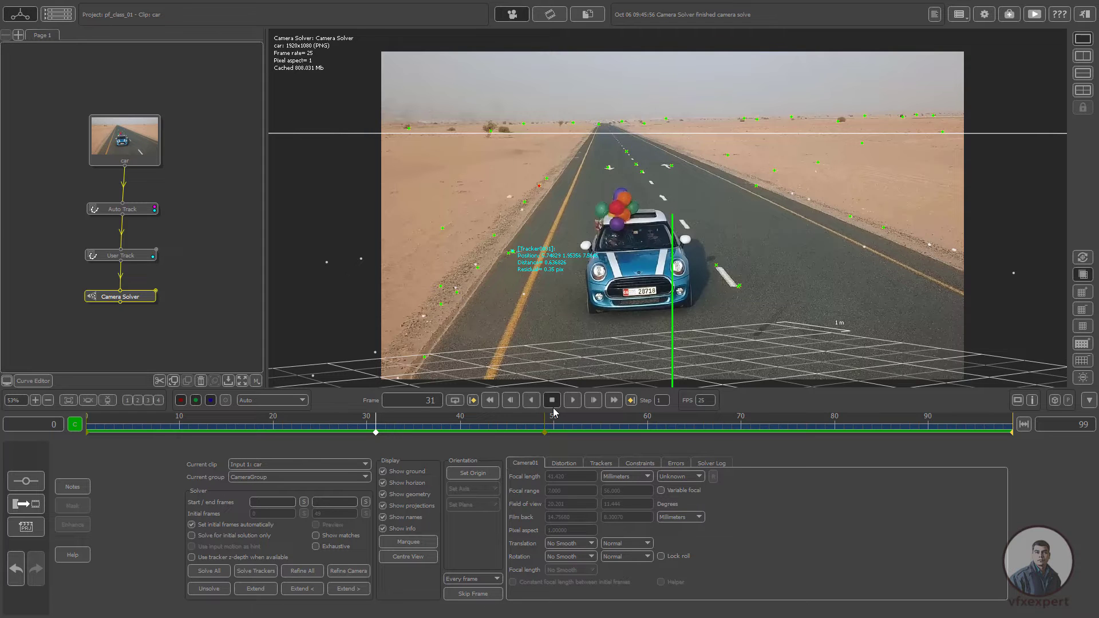
{"action": "left_click_drag", "start_coordinate": [540, 431], "coordinate": [57, 425]}
{"action": "middle_click_drag", "start_coordinate": [770, 346], "coordinate": [752, 325]}
{"action": "scroll", "coordinate": [751, 325], "scroll_direction": "down", "scroll_amount": 1}
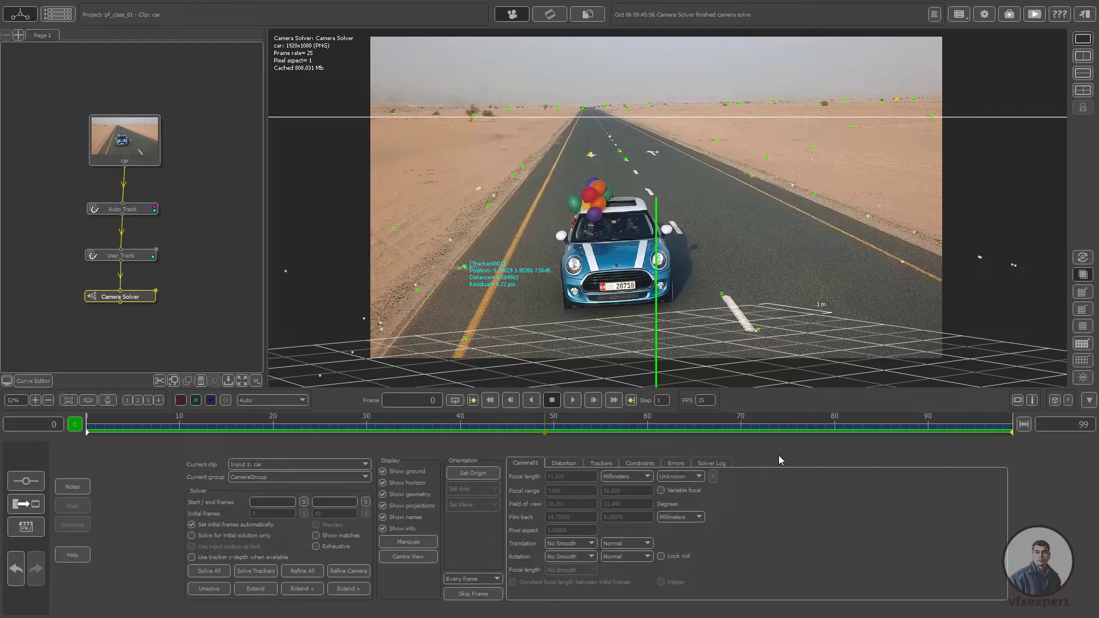
{"action": "left_click", "coordinate": [574, 401]}
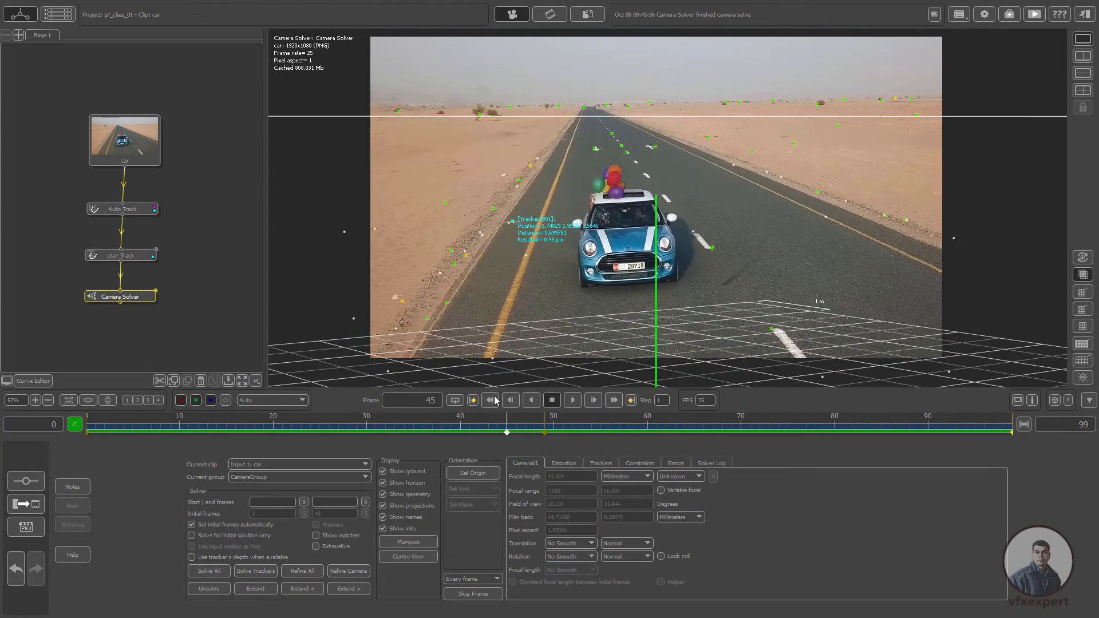
{"action": "left_click", "coordinate": [491, 400]}
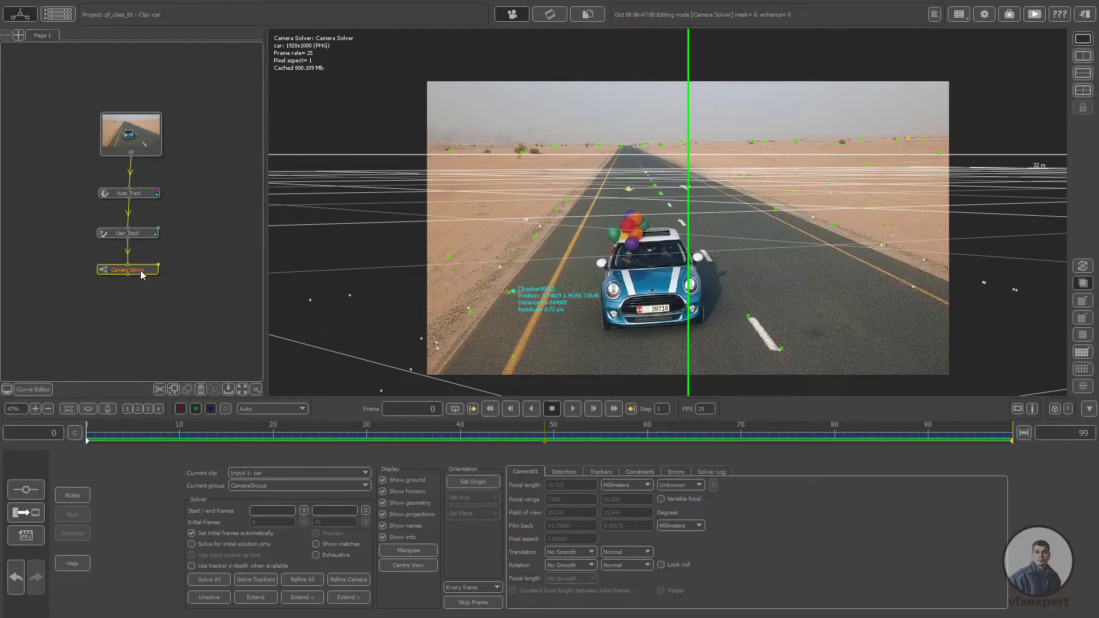
- Add an Orient Scene node after the Camera Solver and set the origin on the near lane dash's tracker at frame 11
{"action": "right_click", "coordinate": [142, 275]}
{"action": "mouse_move", "coordinate": [178, 381]}
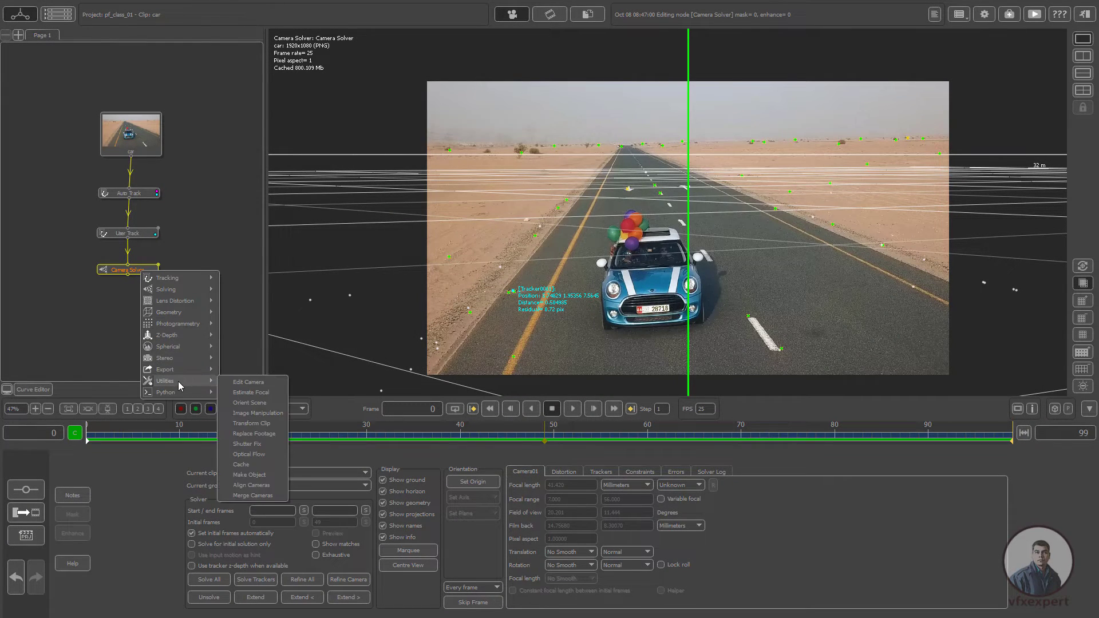
{"action": "left_click", "coordinate": [255, 403]}
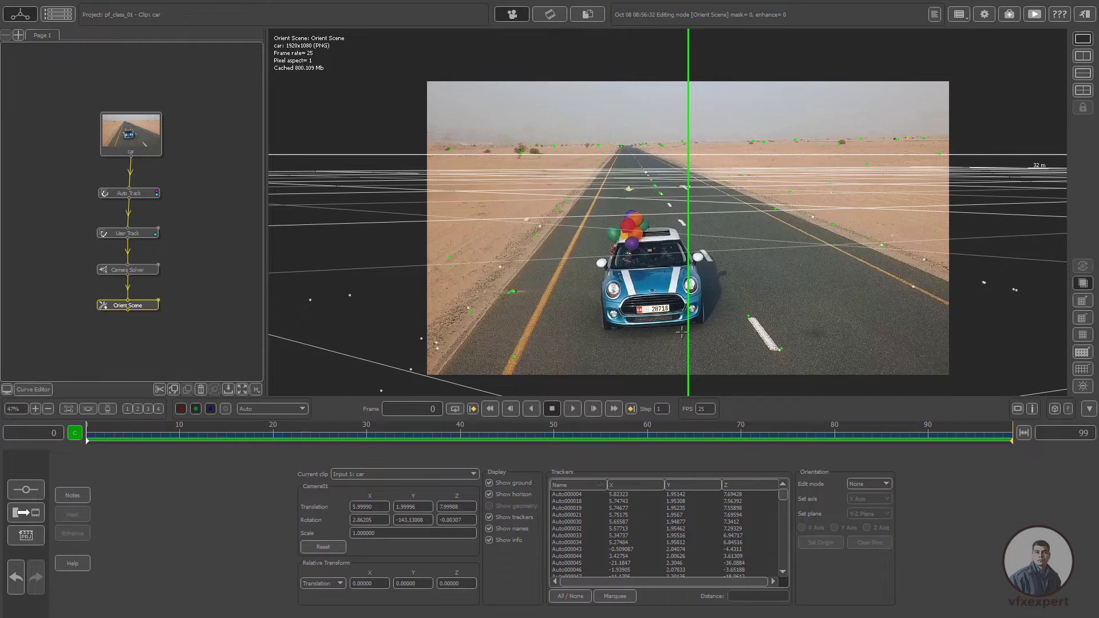
{"action": "left_click_drag", "start_coordinate": [326, 434], "coordinate": [188, 435]}
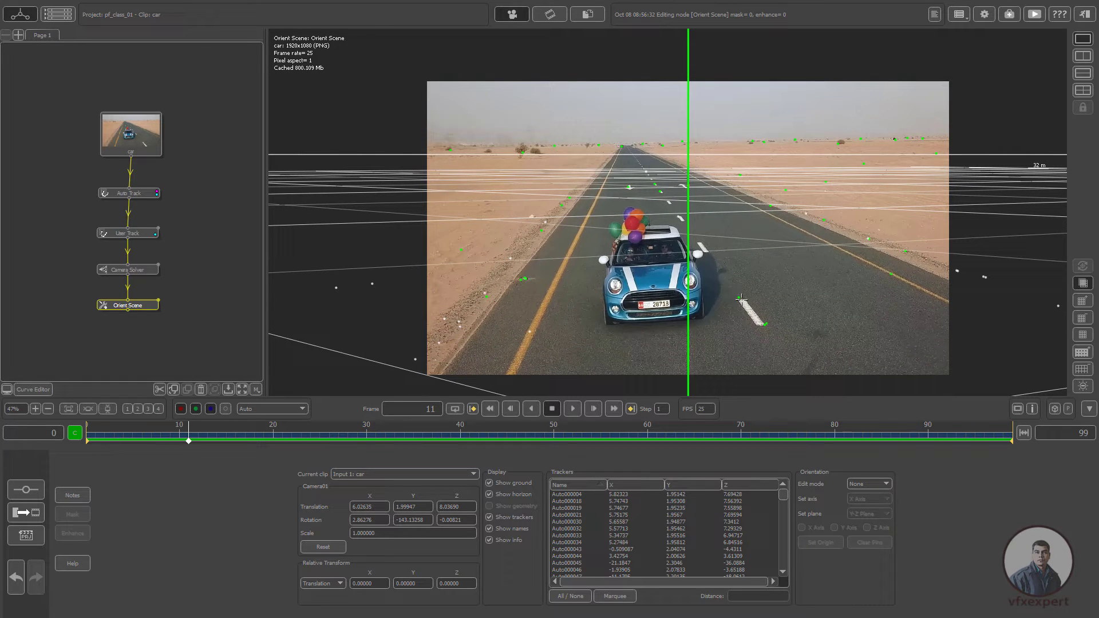
{"action": "left_click", "coordinate": [738, 298]}
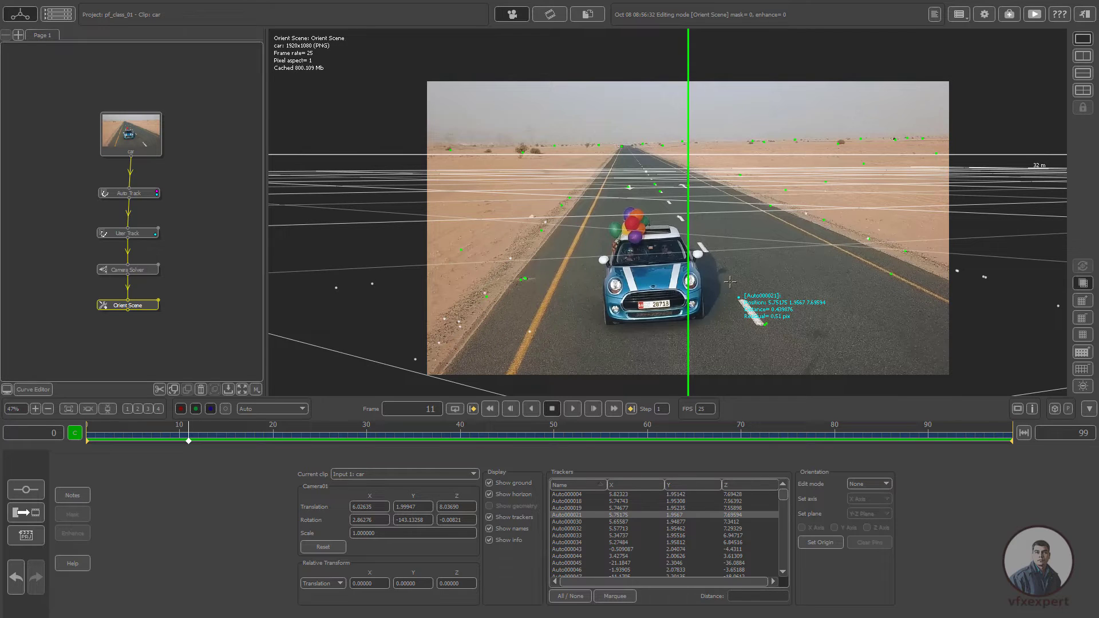
{"action": "left_click", "coordinate": [818, 541]}
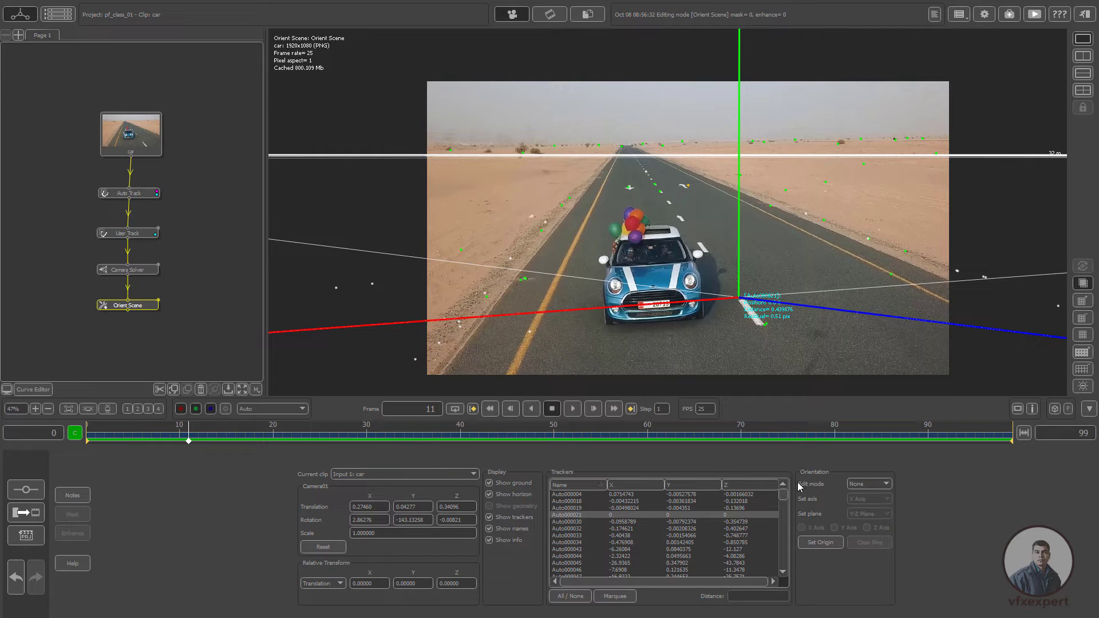
- Try the Translate, Rotate and Scale edit modes for the scene orientation in turn
{"action": "left_click", "coordinate": [868, 485]}
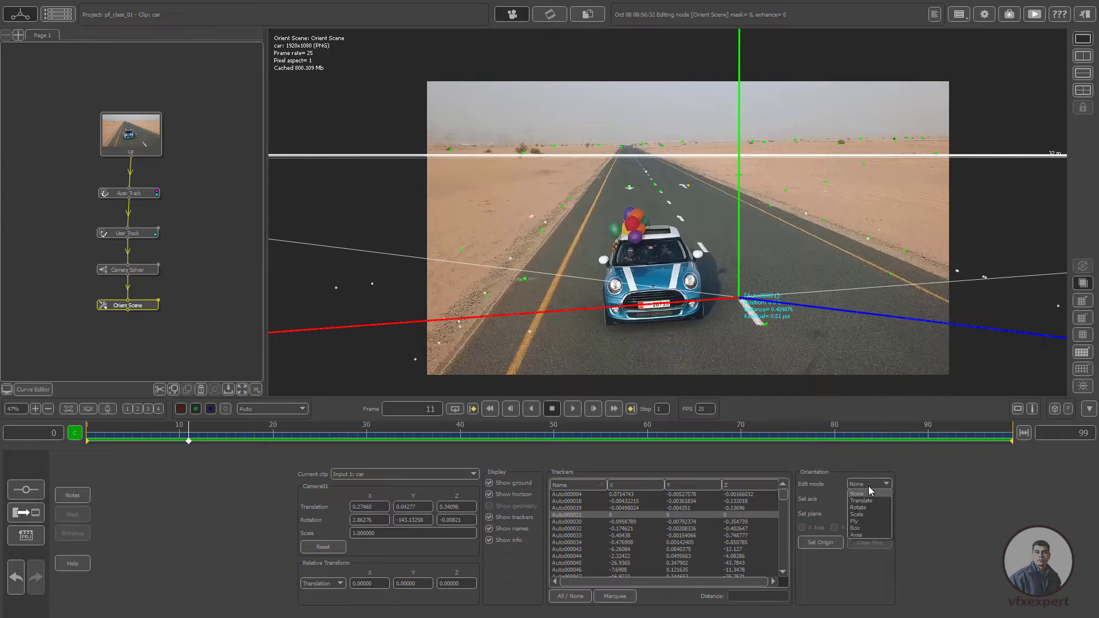
{"action": "left_click", "coordinate": [862, 501]}
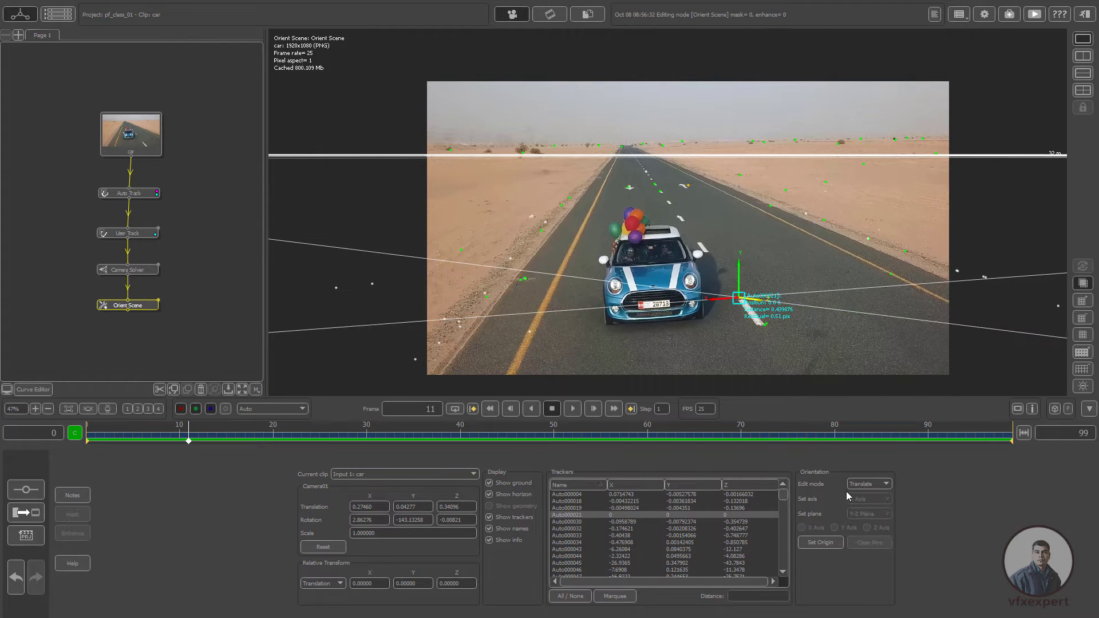
{"action": "left_click", "coordinate": [884, 485]}
{"action": "left_click", "coordinate": [871, 506]}
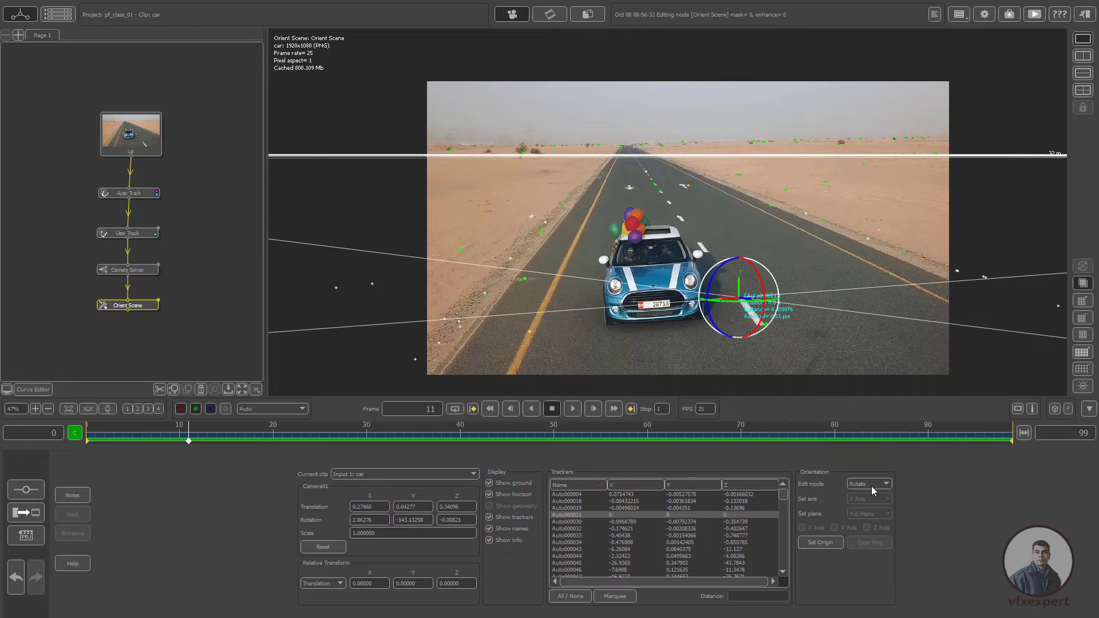
{"action": "left_click", "coordinate": [871, 485]}
{"action": "left_click", "coordinate": [870, 513]}
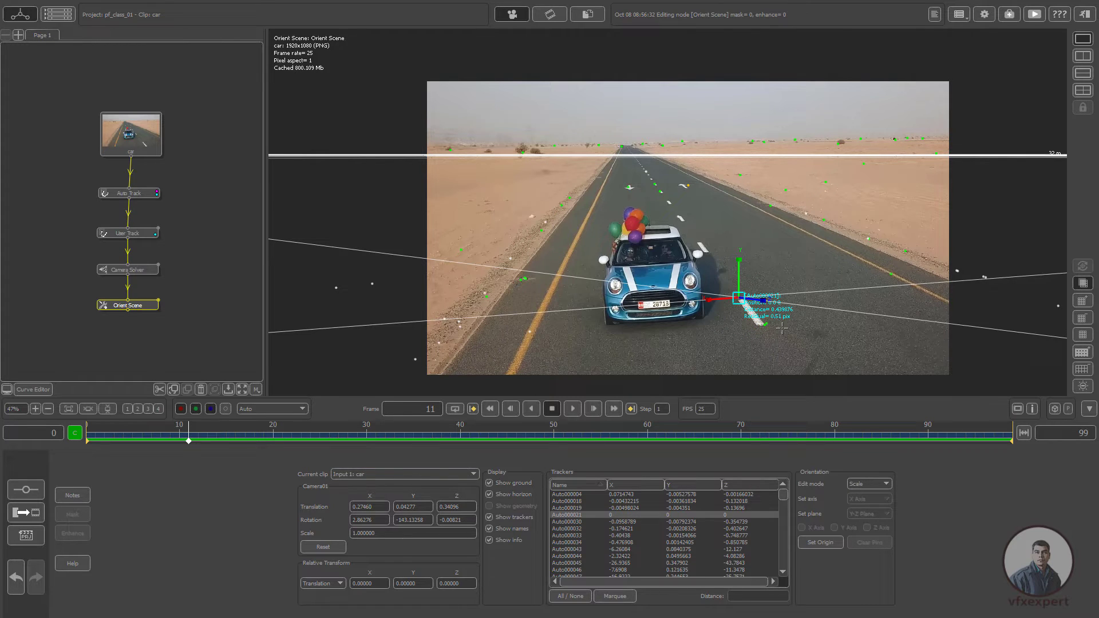
- Use the Rotate edit mode to turn the scene so its ground axis follows the road's dashed centre line
{"action": "left_click", "coordinate": [871, 484]}
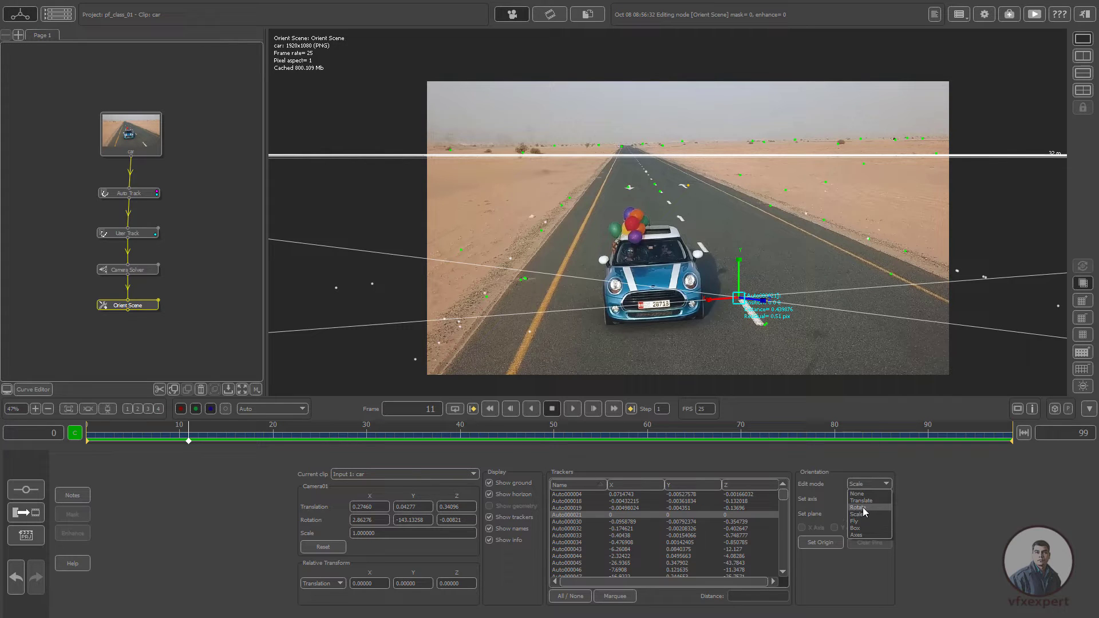
{"action": "left_click", "coordinate": [865, 509]}
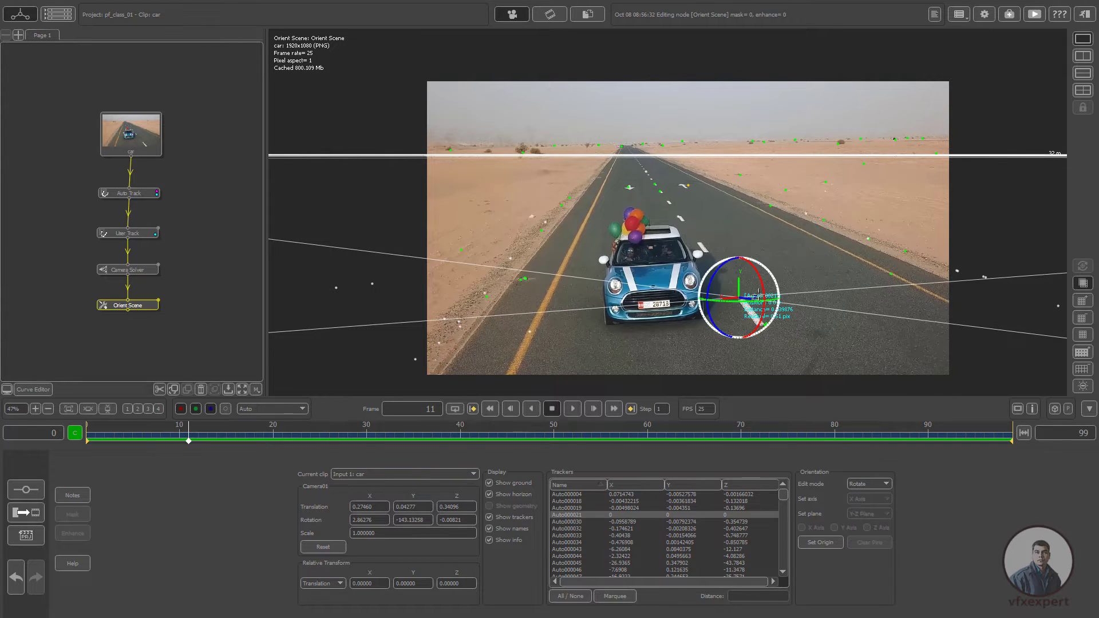
{"action": "left_click_drag", "start_coordinate": [760, 305], "coordinate": [709, 309]}
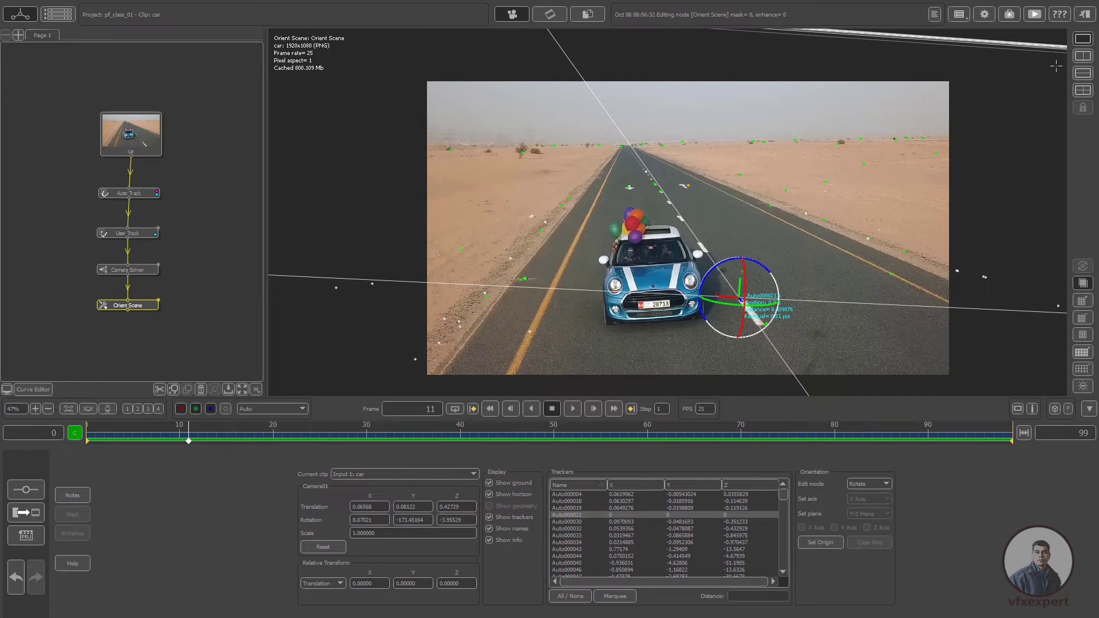
- Show the camera and perspective views side by side, and refine the scene rotation until the ground plane lies level with the road and horizon
{"action": "left_click", "coordinate": [1082, 55]}
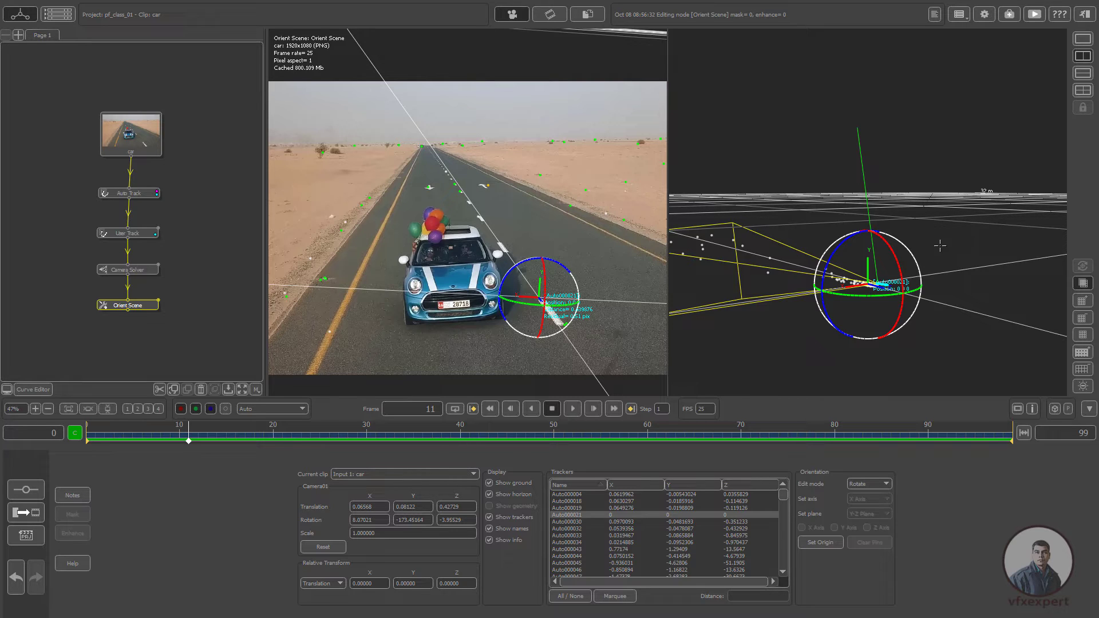
{"action": "right_click_drag", "start_coordinate": [940, 246], "coordinate": [900, 299]}
{"action": "middle_click_drag", "start_coordinate": [945, 262], "coordinate": [1037, 316]}
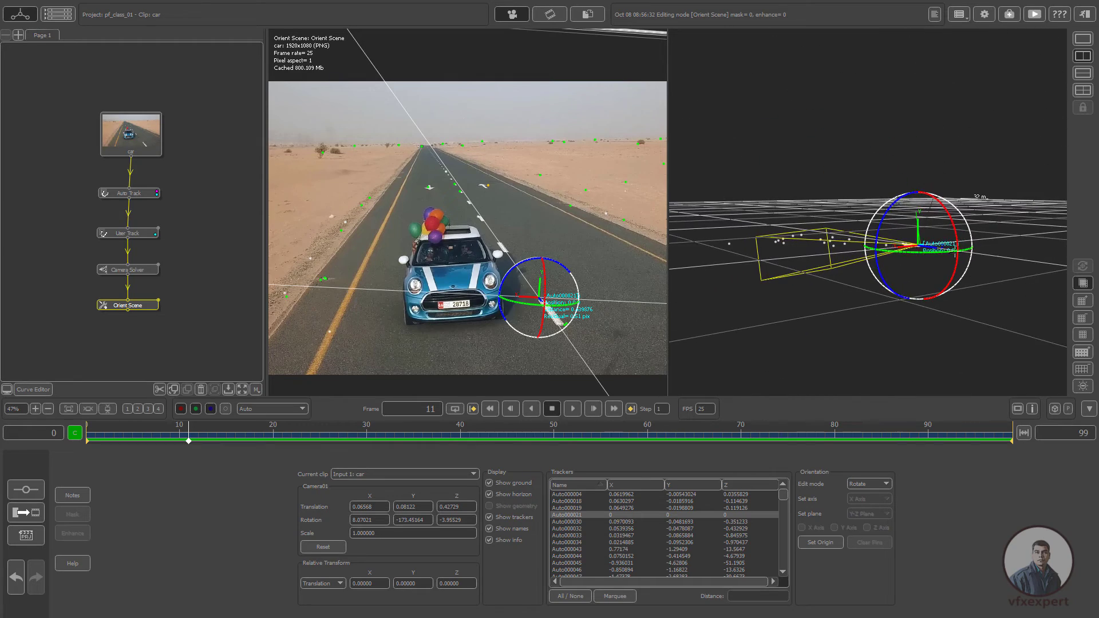
{"action": "left_click_drag", "start_coordinate": [841, 298], "coordinate": [846, 346]}
{"action": "scroll", "coordinate": [870, 349], "scroll_direction": "down", "scroll_amount": 8}
{"action": "scroll", "coordinate": [843, 351], "scroll_direction": "down", "scroll_amount": 8}
{"action": "mouse_move", "coordinate": [868, 256]}
{"action": "left_mouse_down"}
{"action": "mouse_move", "coordinate": [900, 204]}
{"action": "mouse_move", "coordinate": [880, 171]}
{"action": "mouse_move", "coordinate": [889, 256]}
{"action": "left_mouse_up"}
{"action": "scroll", "coordinate": [441, 309], "scroll_direction": "down", "scroll_amount": 1}
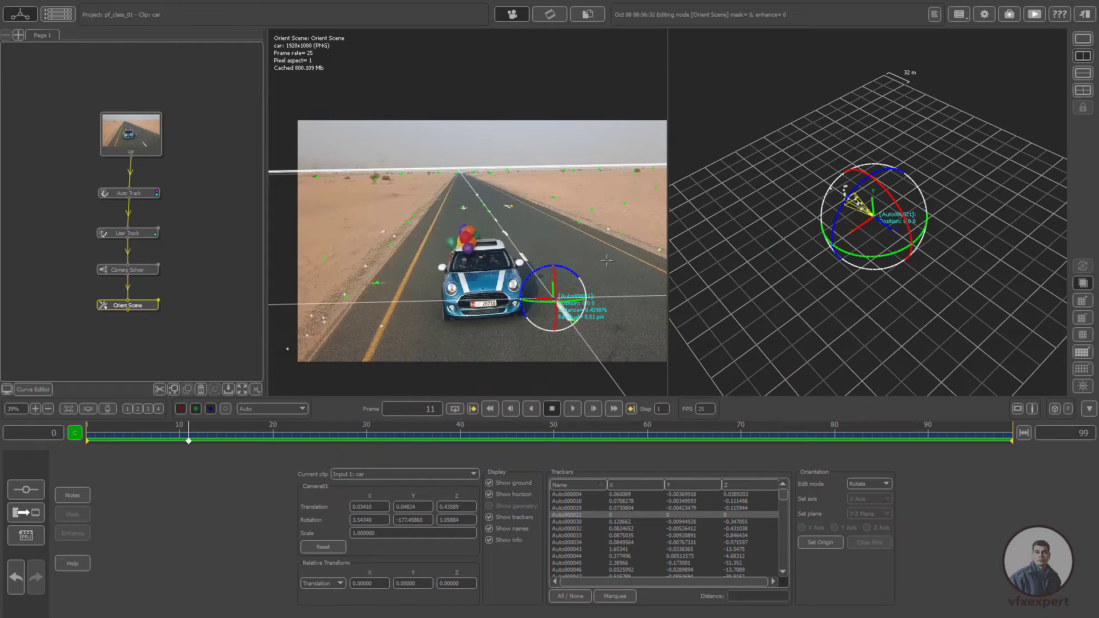
- Check the oriented scene back at frame 0 and return to the single camera view
{"action": "left_click", "coordinate": [337, 434]}
{"action": "left_click_drag", "start_coordinate": [337, 434], "coordinate": [3, 420]}
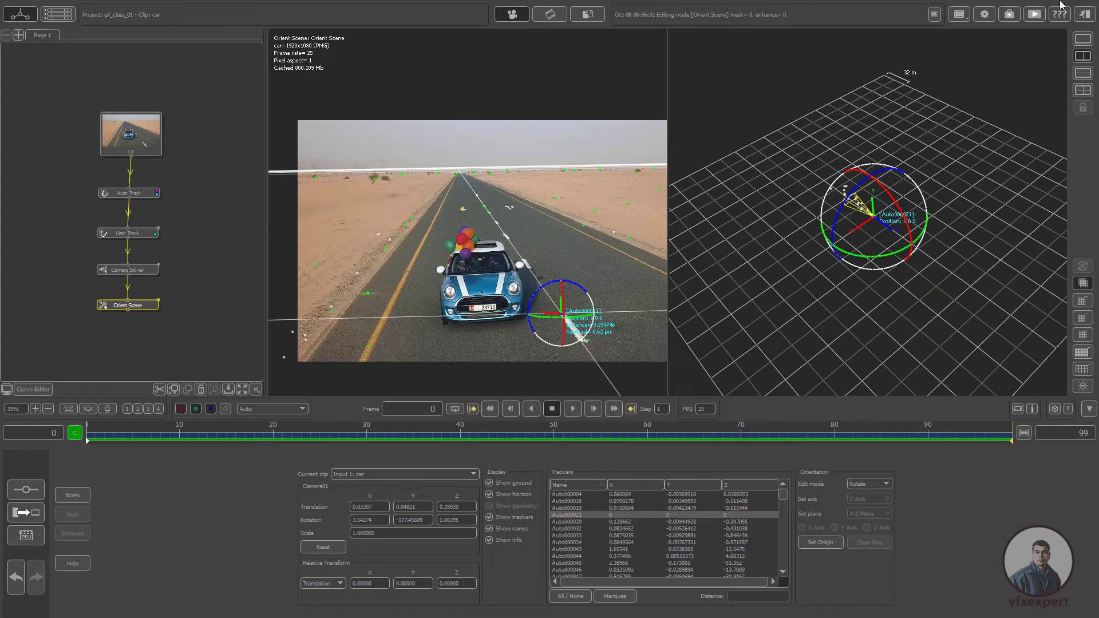
{"action": "left_click", "coordinate": [1085, 42]}
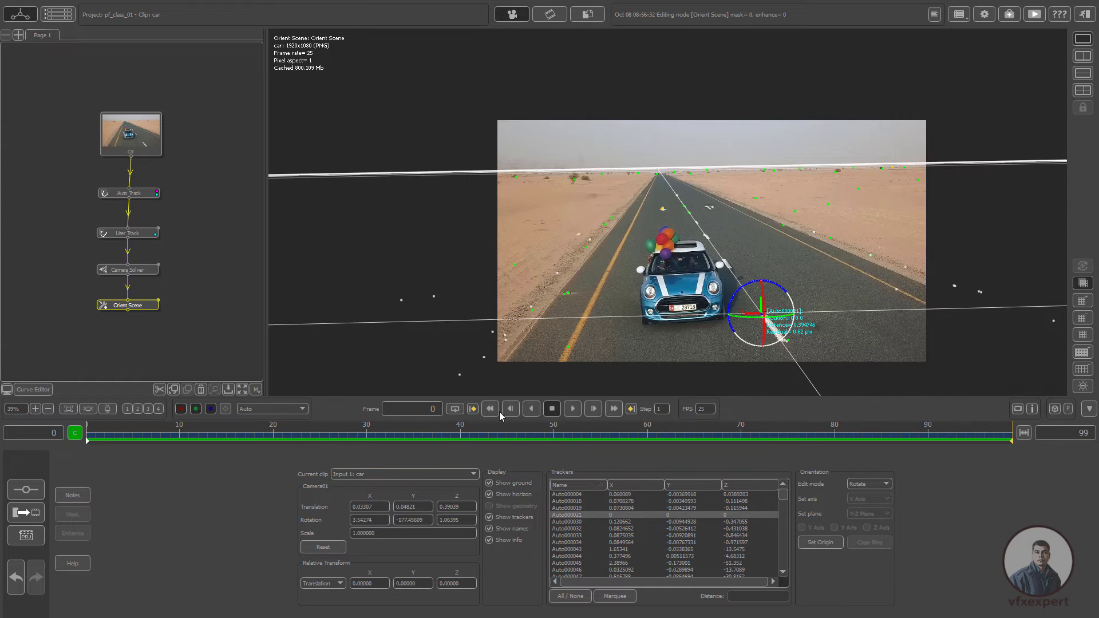
- Play the shot to check the ground plane against the road, and inspect the oriented scene in side-by-side camera and perspective views
{"action": "left_click", "coordinate": [572, 409]}
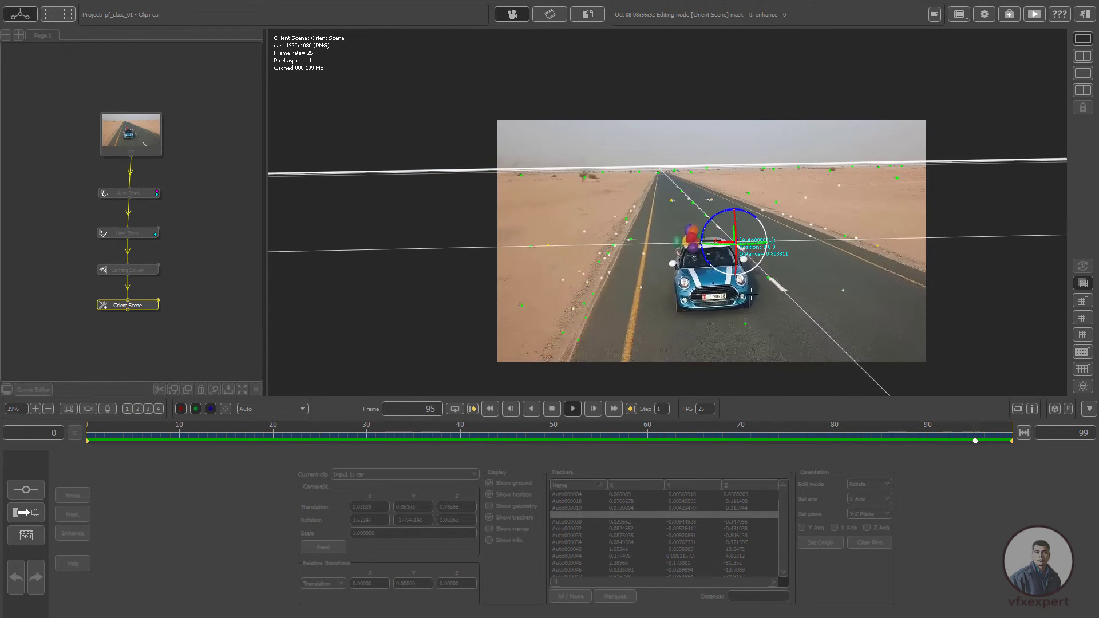
{"action": "left_click_drag", "start_coordinate": [628, 438], "coordinate": [35, 401]}
{"action": "left_click", "coordinate": [1088, 55]}
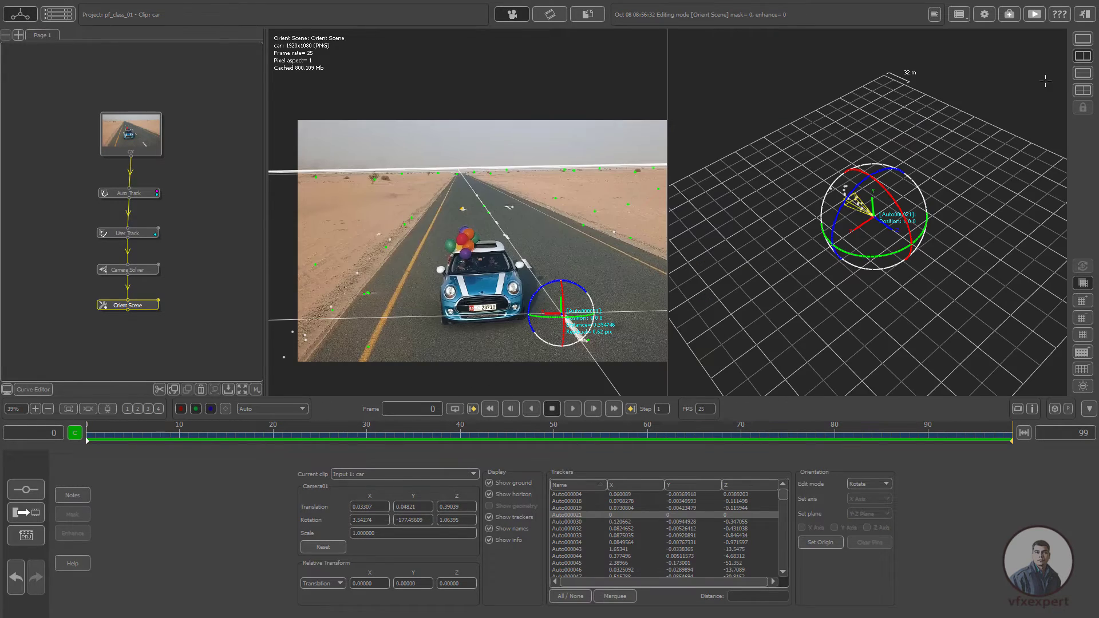
{"action": "middle_click_drag", "start_coordinate": [889, 324], "coordinate": [919, 363]}
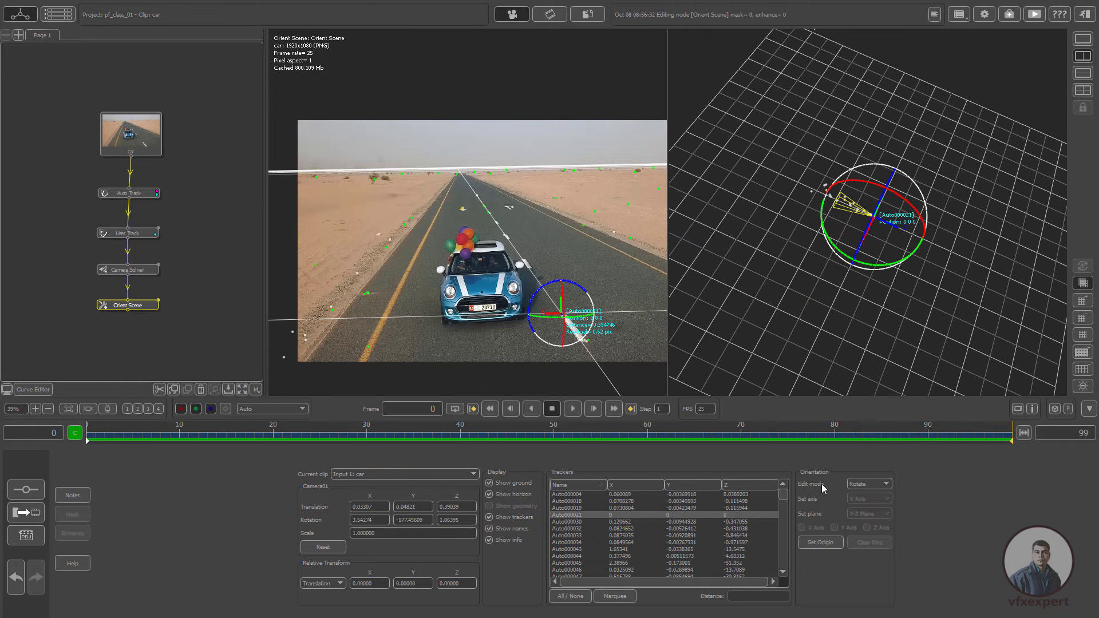
- Use the Scale edit mode to enlarge the scene to a scale of about 99, and return to the single camera view
{"action": "left_click", "coordinate": [877, 485]}
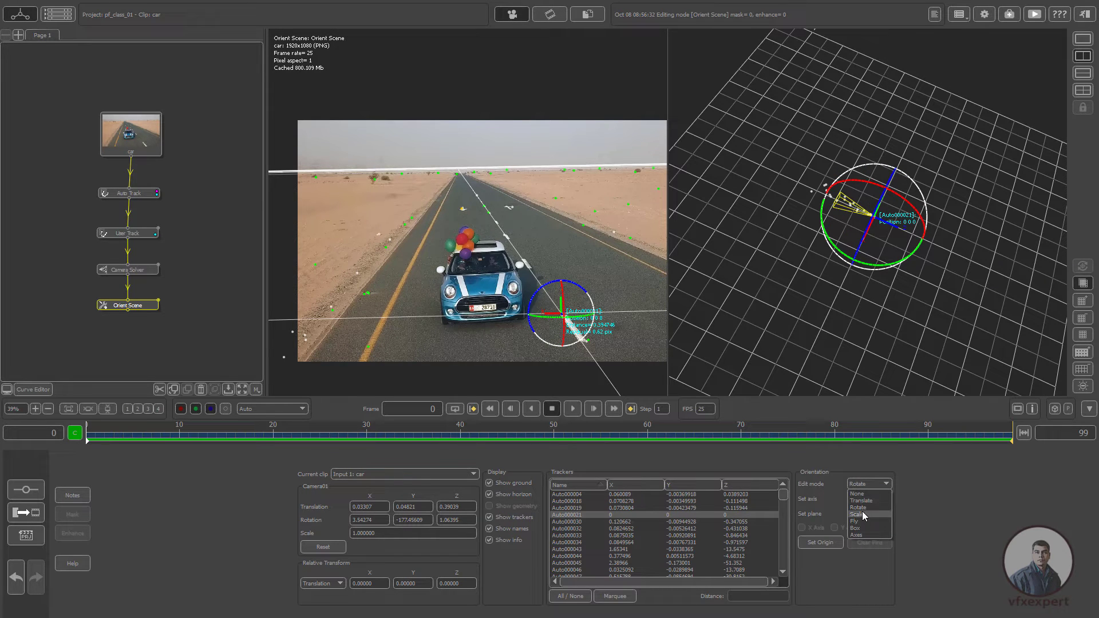
{"action": "left_click", "coordinate": [864, 514]}
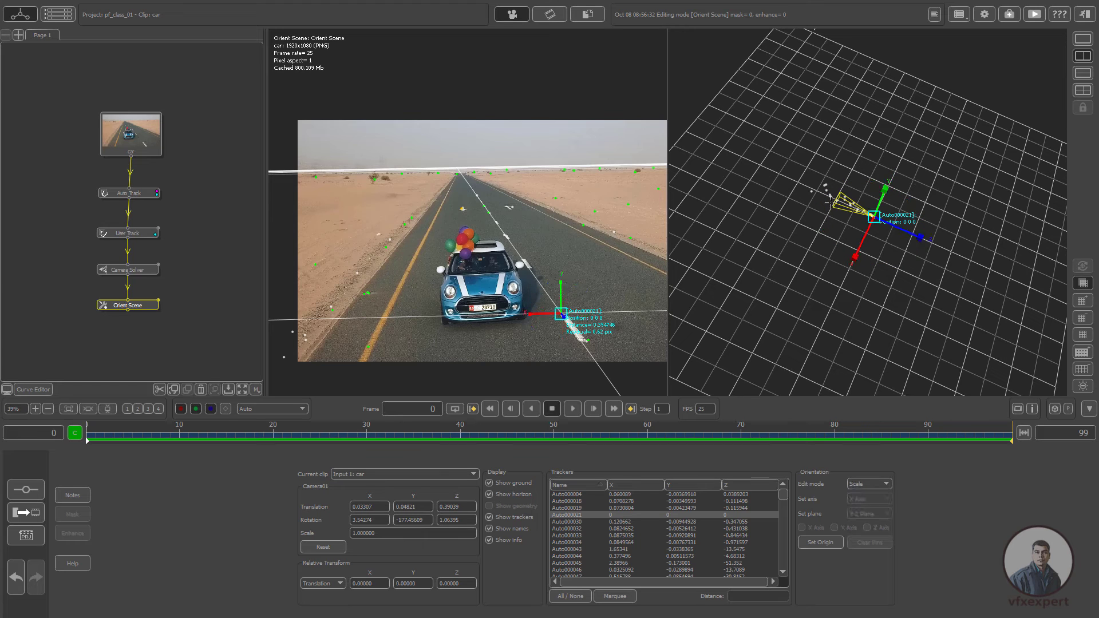
{"action": "left_click_drag", "start_coordinate": [855, 257], "coordinate": [852, 281]}
{"action": "middle_click_drag", "start_coordinate": [852, 281], "coordinate": [867, 307]}
{"action": "scroll", "coordinate": [964, 329], "scroll_direction": "up", "scroll_amount": 6}
{"action": "middle_click_drag", "start_coordinate": [966, 324], "coordinate": [901, 325]}
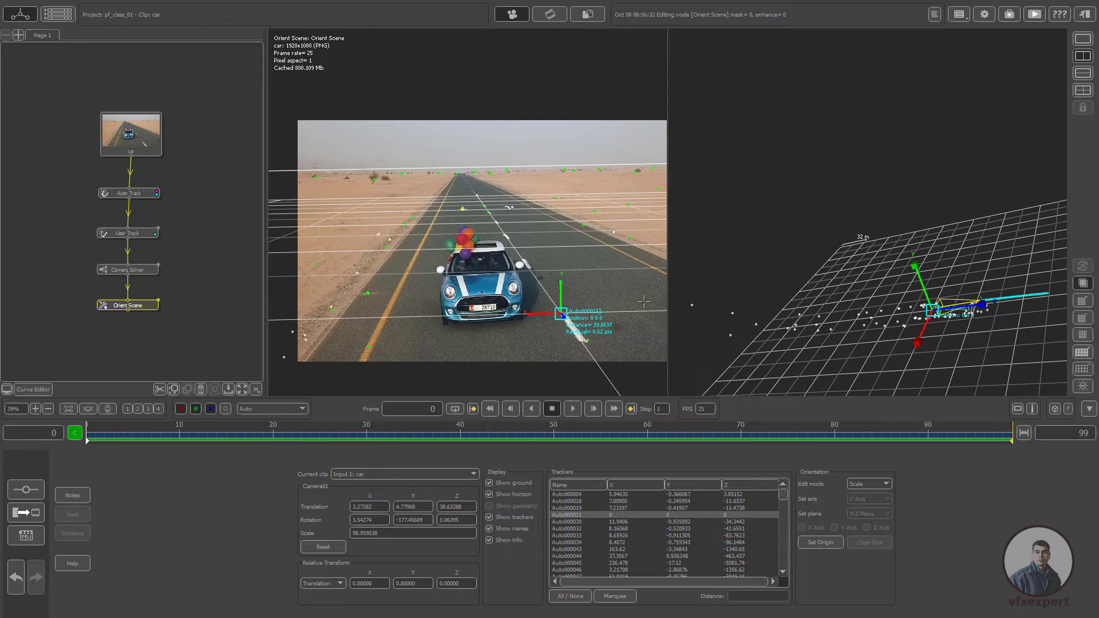
{"action": "left_click", "coordinate": [1086, 41]}
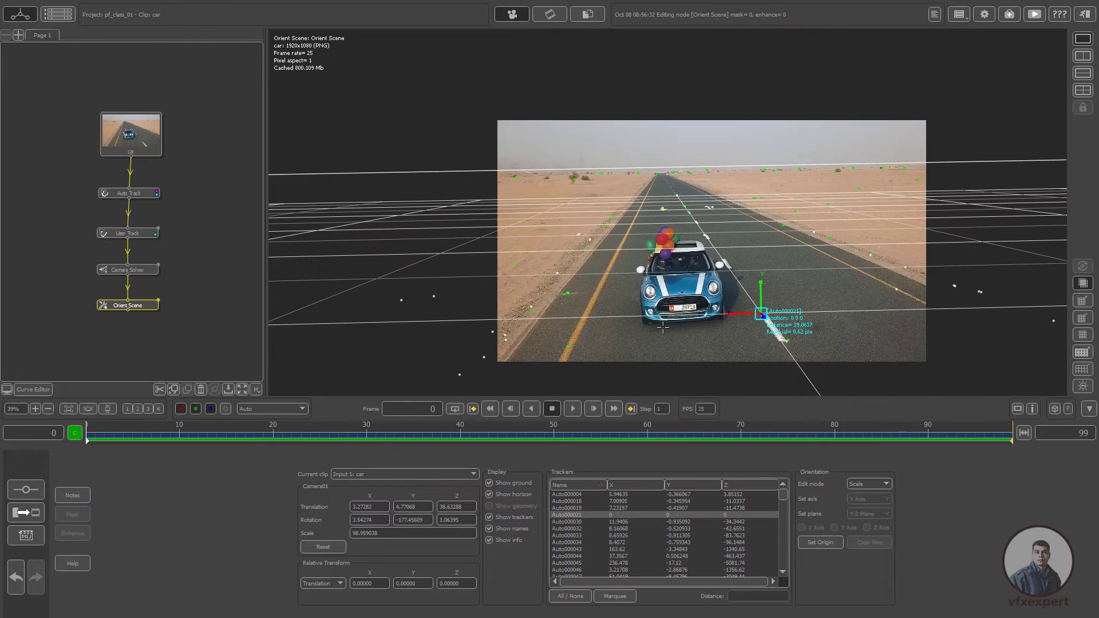
- Play the scaled shot, set the edit mode to None, replay from the first frame and scrub to frame 20 to check the grid
{"action": "left_click", "coordinate": [573, 409]}
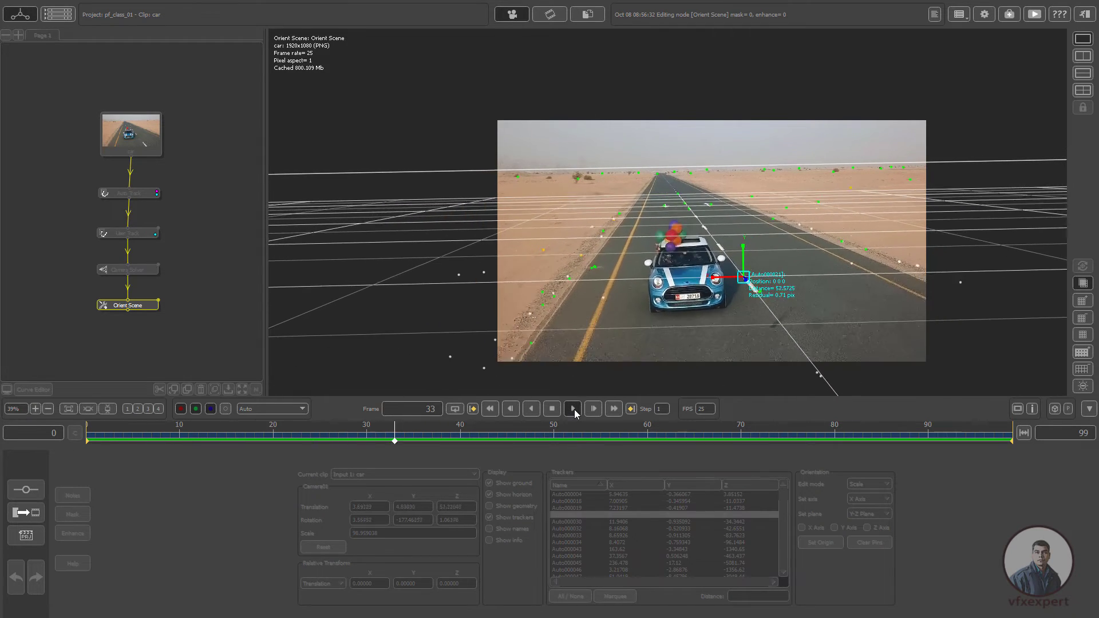
{"action": "left_click", "coordinate": [550, 409]}
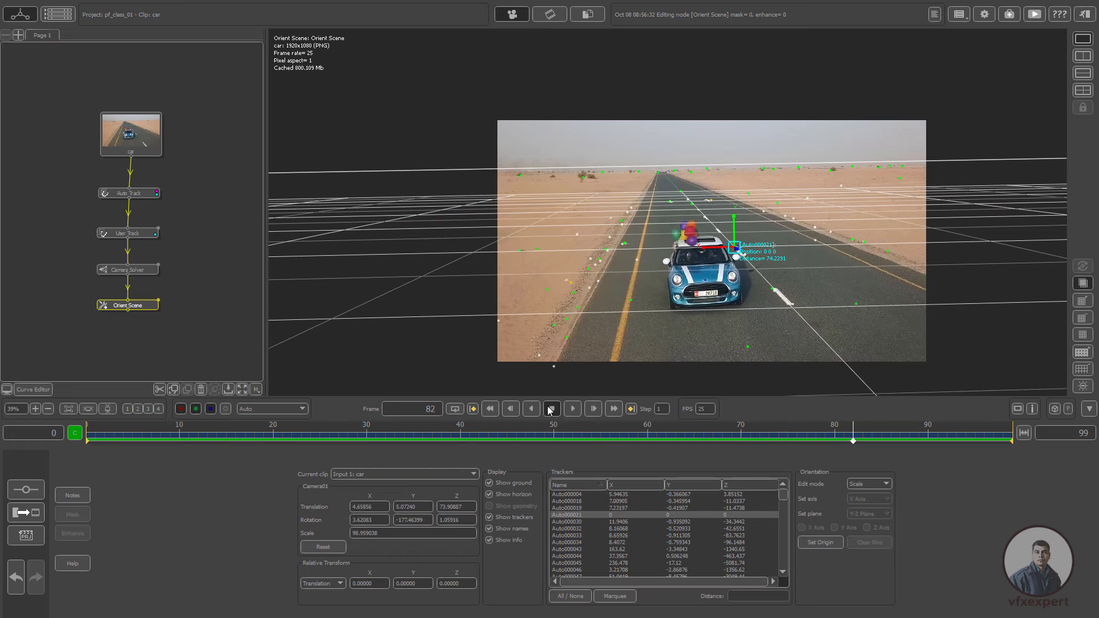
{"action": "left_click", "coordinate": [880, 485]}
{"action": "left_click", "coordinate": [867, 493]}
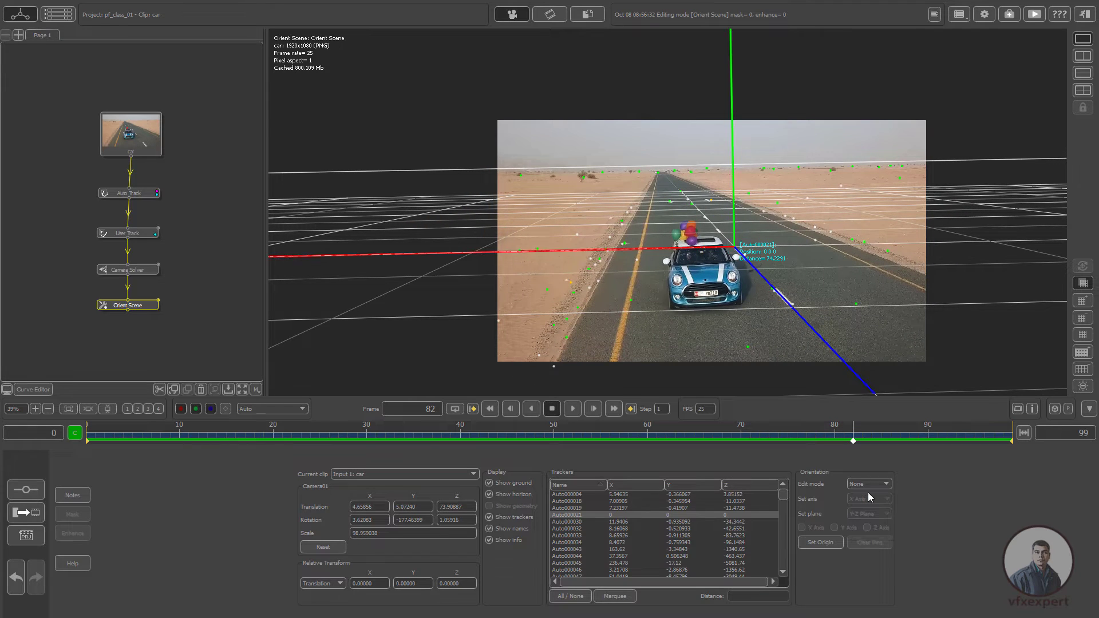
{"action": "left_click", "coordinate": [493, 409]}
{"action": "left_click", "coordinate": [573, 409]}
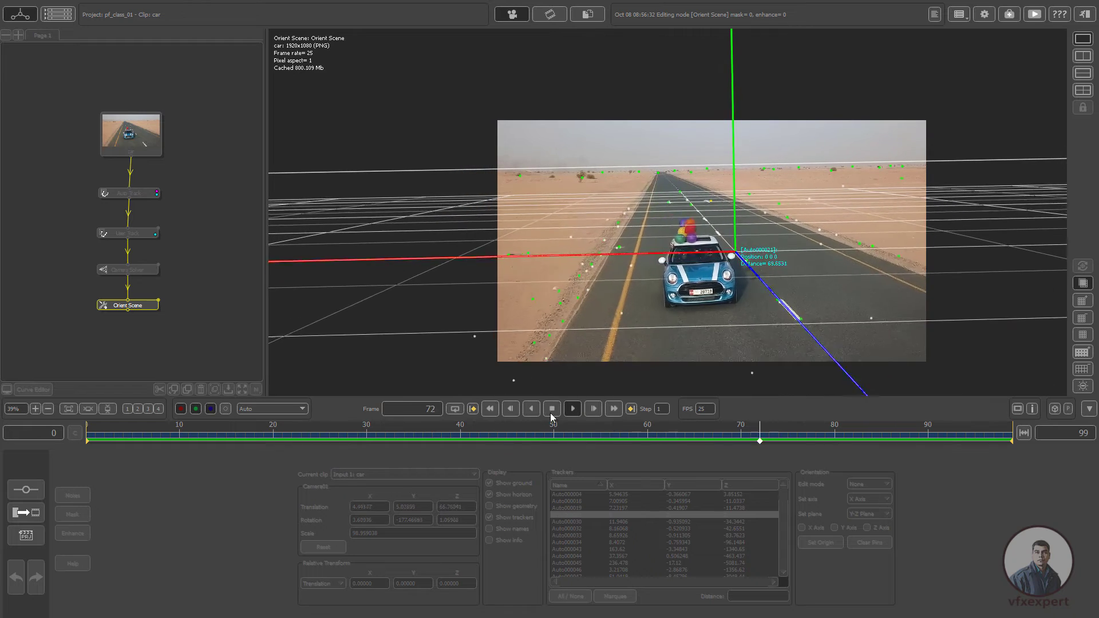
{"action": "left_click", "coordinate": [553, 412]}
{"action": "left_click_drag", "start_coordinate": [581, 437], "coordinate": [273, 437]}
- Add a Test Object node after Orient Scene and put a Tall_Marker in the scene with re-centring off
{"action": "scroll", "coordinate": [171, 295], "scroll_direction": "up", "scroll_amount": 3}
{"action": "scroll", "coordinate": [169, 295], "scroll_direction": "down", "scroll_amount": 4}
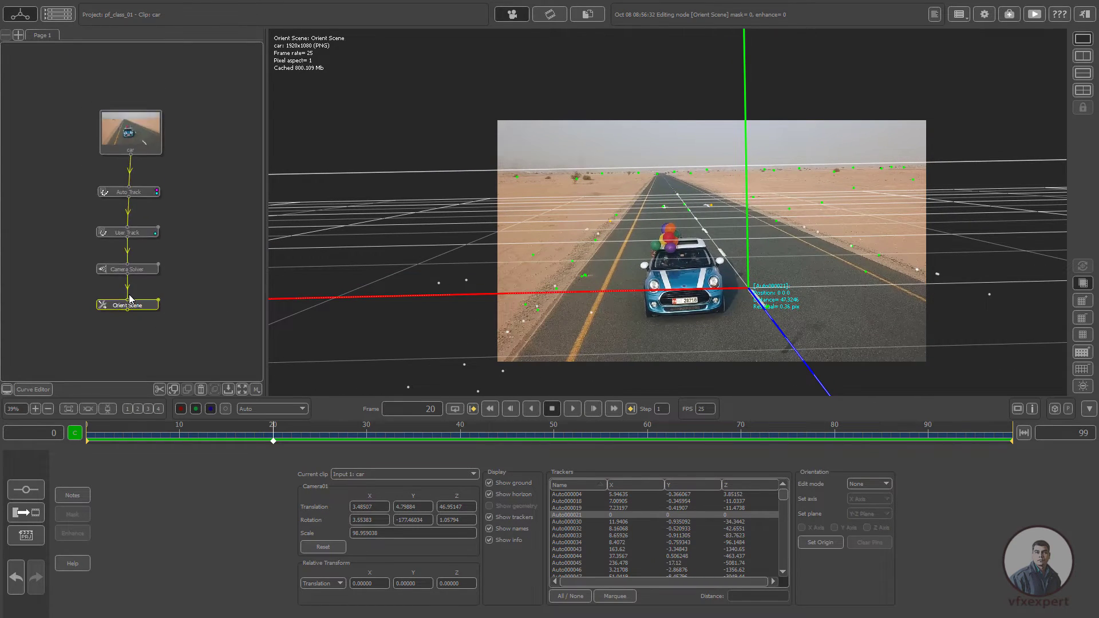
{"action": "middle_click_drag", "start_coordinate": [149, 311], "coordinate": [154, 287]}
{"action": "right_click", "coordinate": [147, 276]}
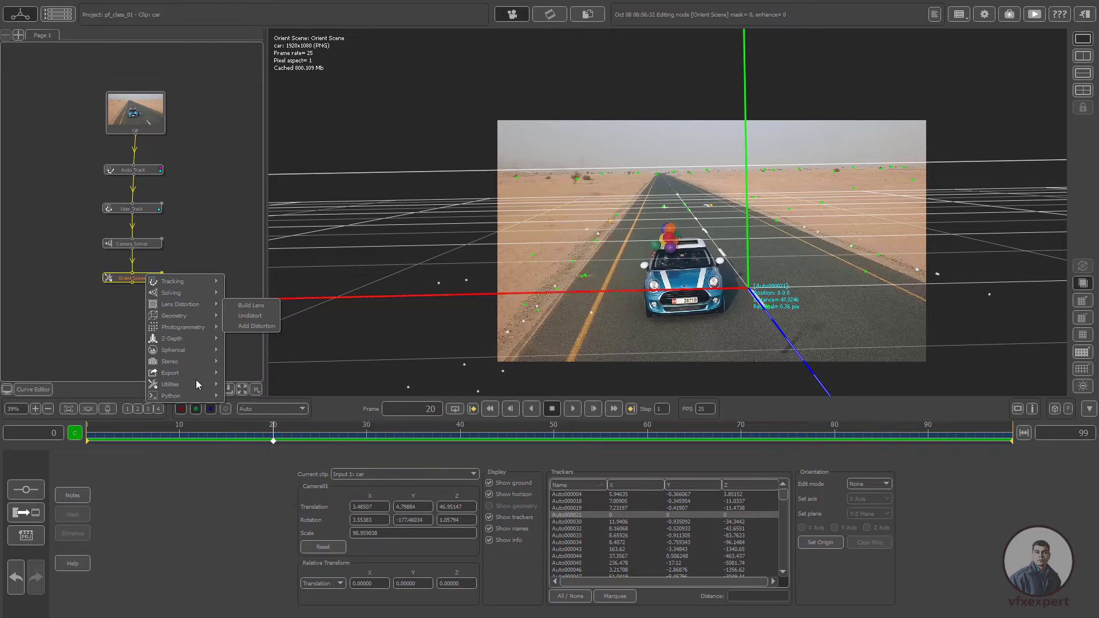
{"action": "mouse_move", "coordinate": [186, 312]}
{"action": "left_click", "coordinate": [259, 315]}
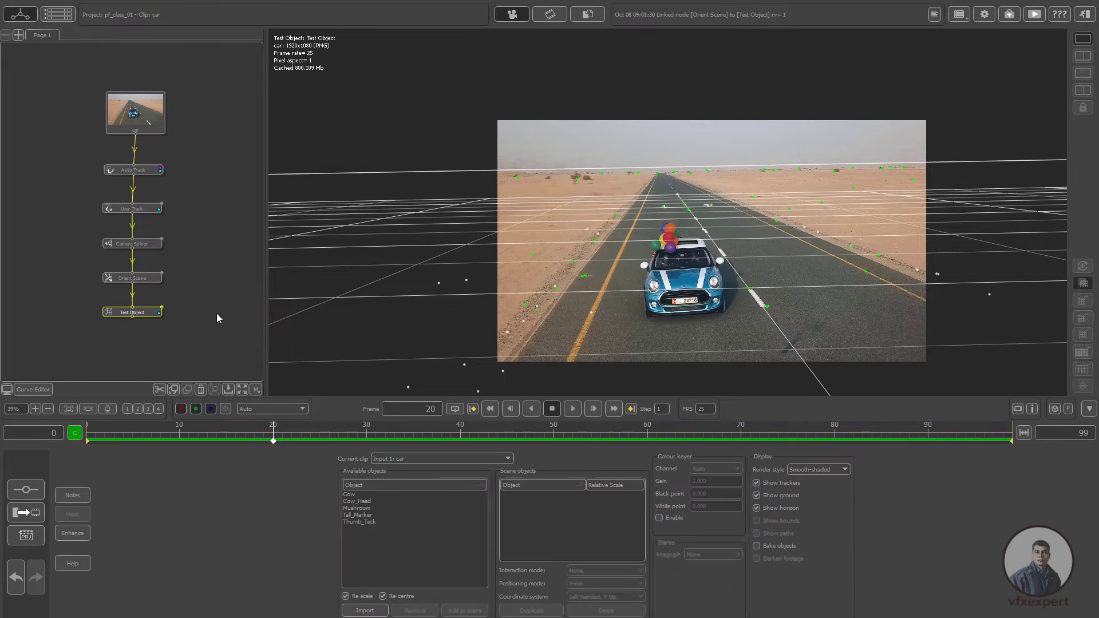
{"action": "left_click", "coordinate": [366, 516]}
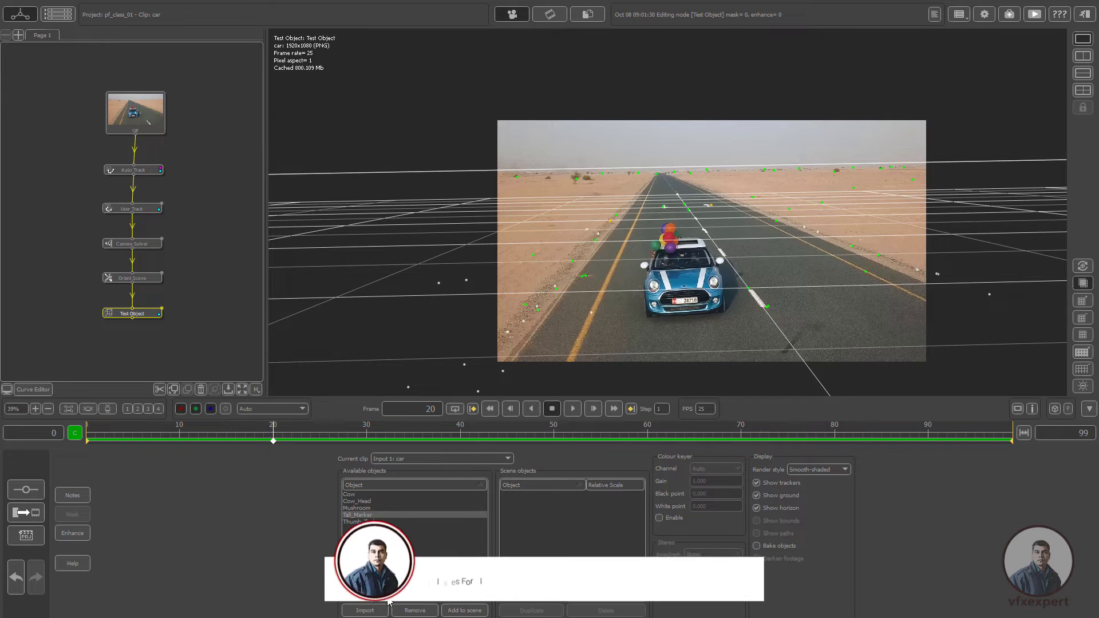
{"action": "left_click", "coordinate": [464, 610]}
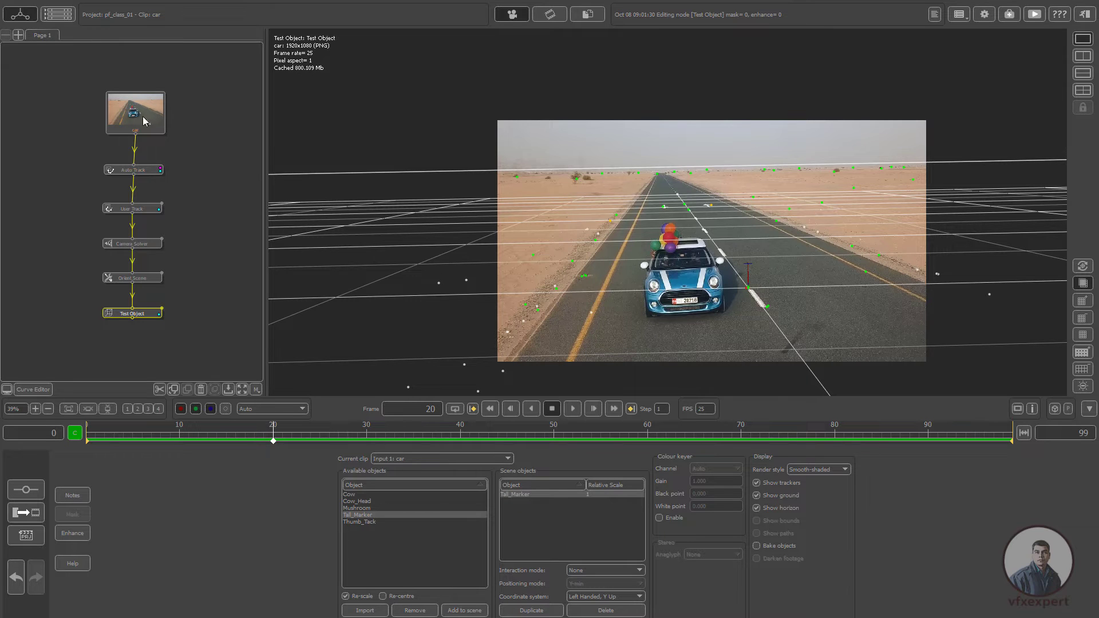
- Rescale the scene in the Orient Scene node with the Scale edit mode so the test marker stands taller beside the car
{"action": "left_click", "coordinate": [146, 279]}
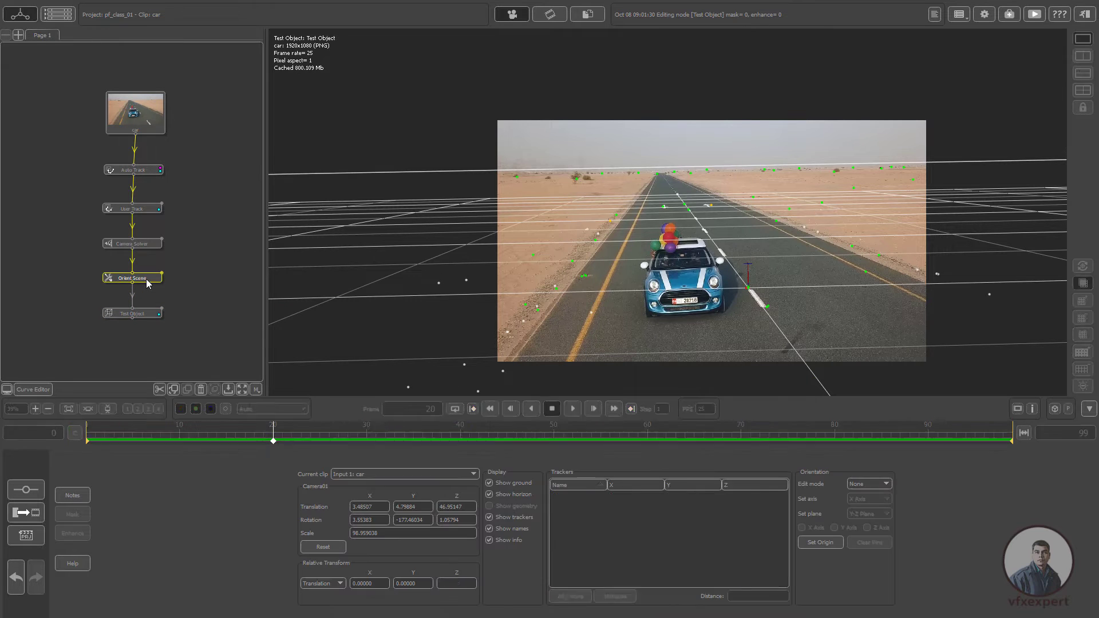
{"action": "left_click", "coordinate": [879, 486]}
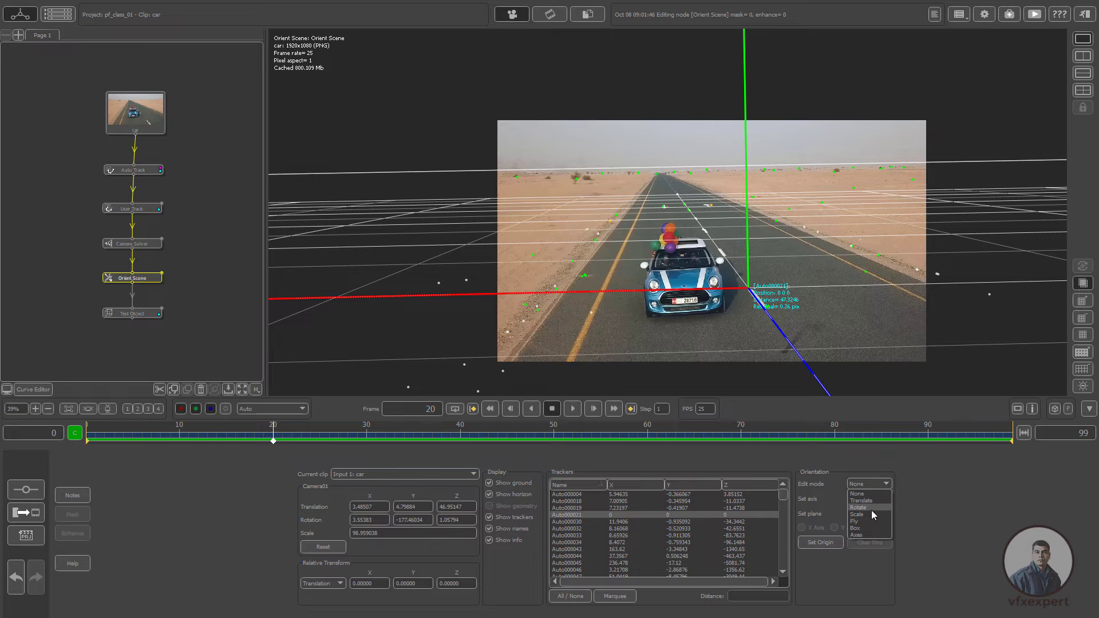
{"action": "left_click", "coordinate": [871, 513]}
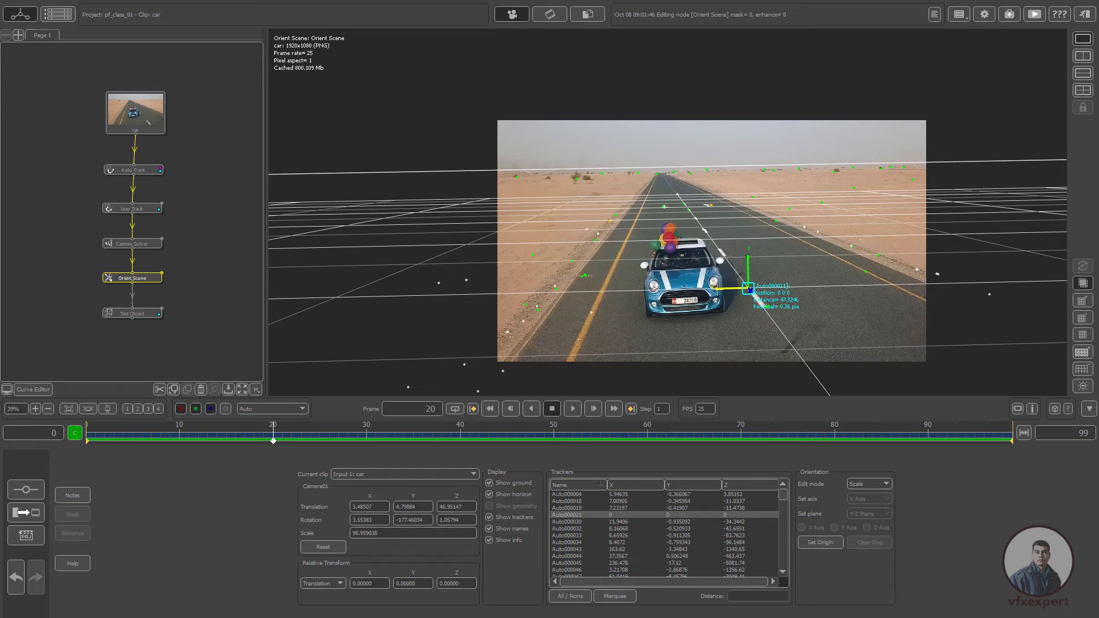
{"action": "left_click_drag", "start_coordinate": [717, 287], "coordinate": [697, 283]}
{"action": "left_click", "coordinate": [146, 314]}
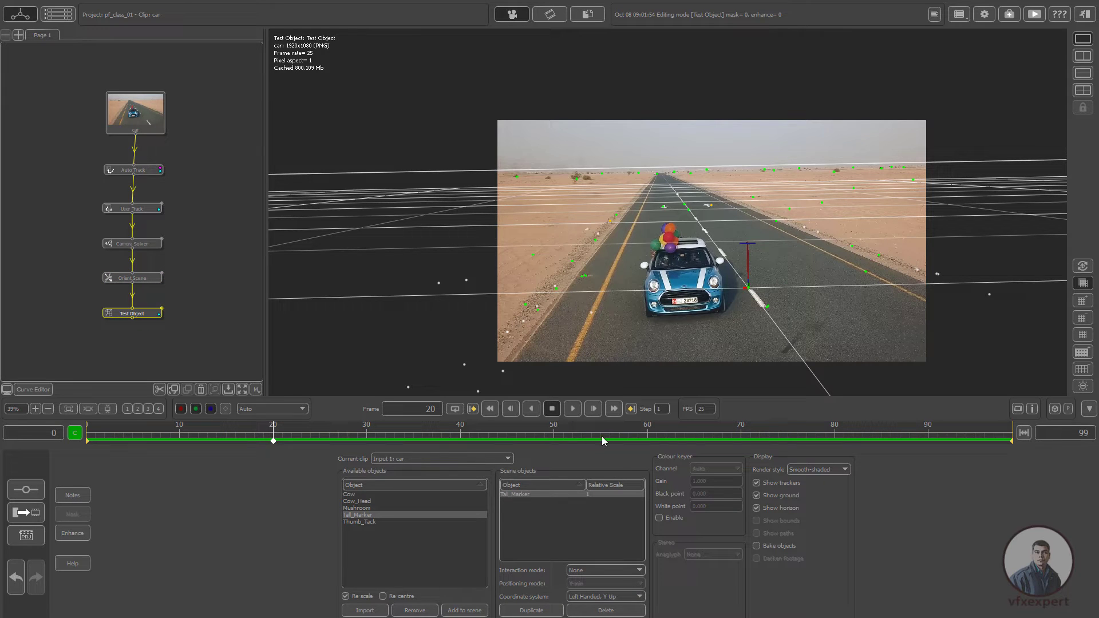
- At frame 87, duplicate the Tall_Marker and set one at the tracked feature beside the yellow road line, using Place at selected feature
{"action": "key", "text": "Right"}
{"action": "key", "text": "Right"}
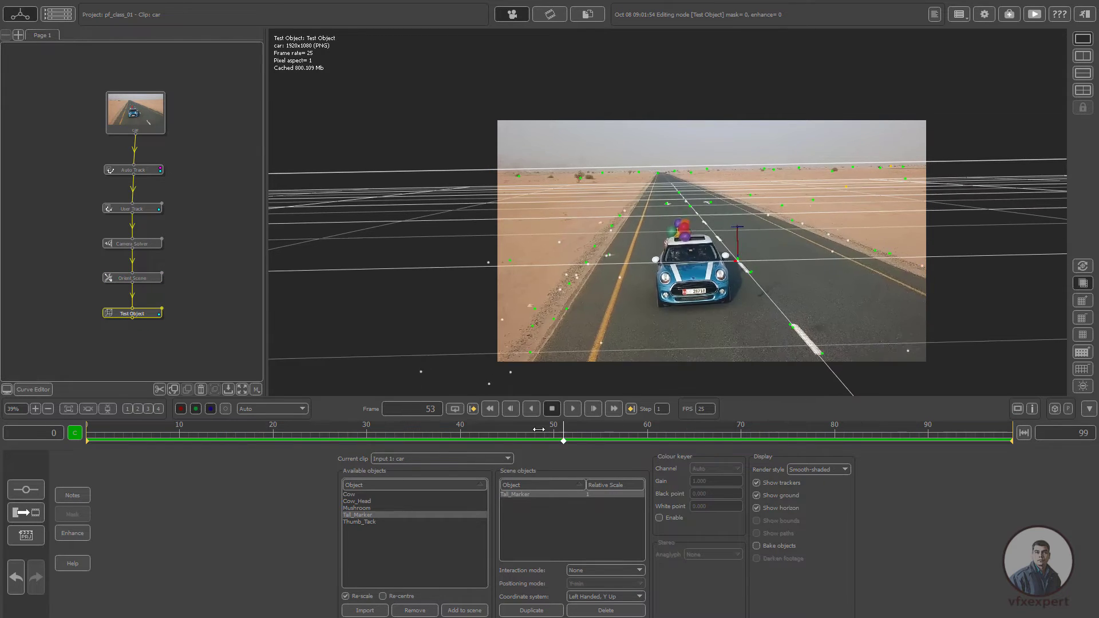
{"action": "left_click_drag", "start_coordinate": [287, 395], "coordinate": [896, 468]}
{"action": "left_click", "coordinate": [531, 611]}
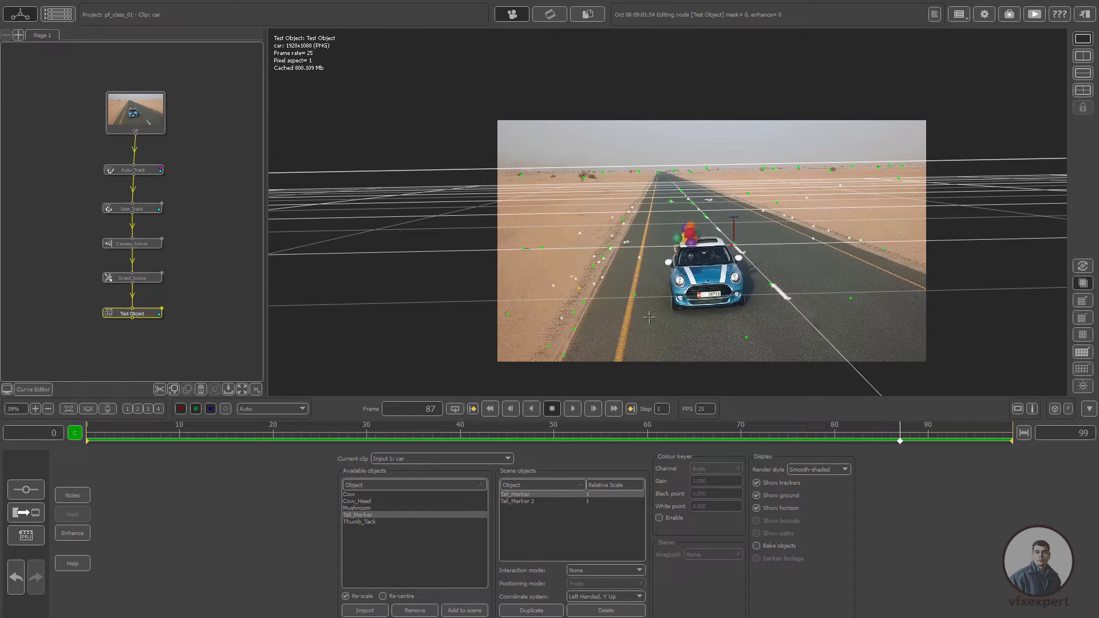
{"action": "left_click", "coordinate": [577, 571]}
{"action": "left_click", "coordinate": [600, 525]}
{"action": "left_click", "coordinate": [635, 296]}
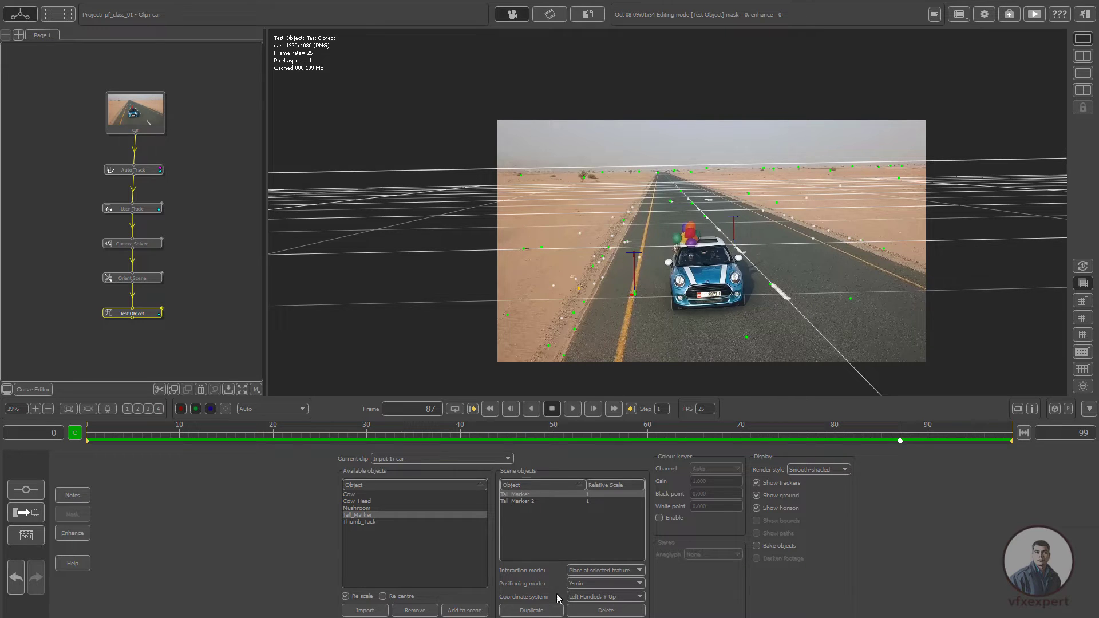
- Duplicate the marker twice more, place one at a tracked feature beyond the opposite road edge, and return to frame 0
{"action": "left_click", "coordinate": [544, 610]}
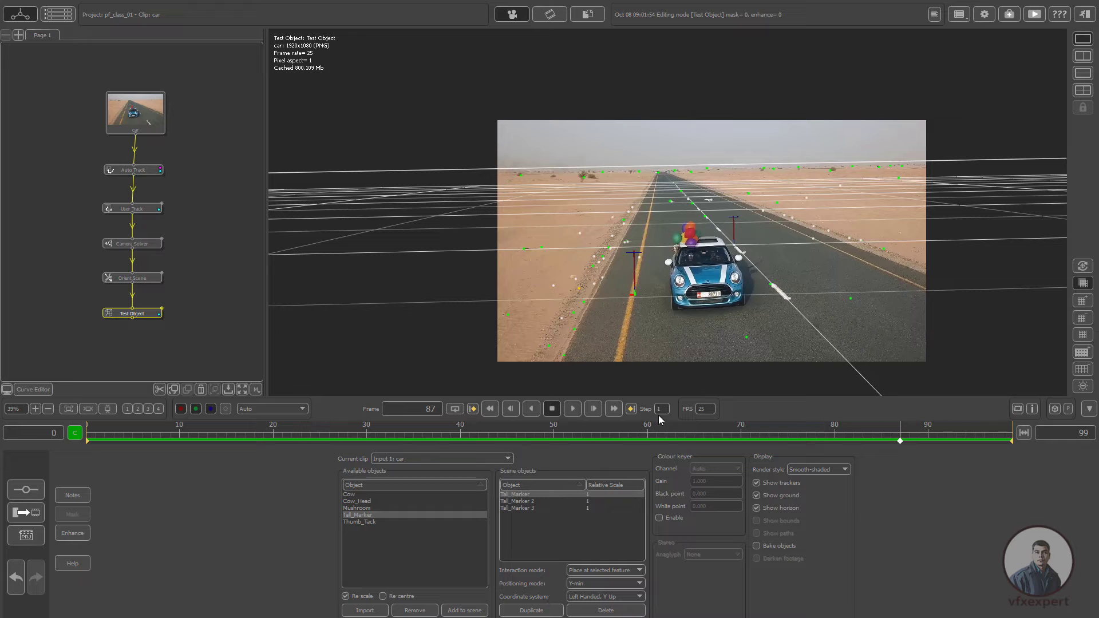
{"action": "left_click", "coordinate": [882, 248]}
{"action": "left_click", "coordinate": [559, 609]}
{"action": "left_click_drag", "start_coordinate": [942, 441], "coordinate": [84, 360]}
- Add a Mushroom to the scene and place it at a tracked feature in the sand beside the yellow-lined road edge
{"action": "left_click", "coordinate": [367, 508]}
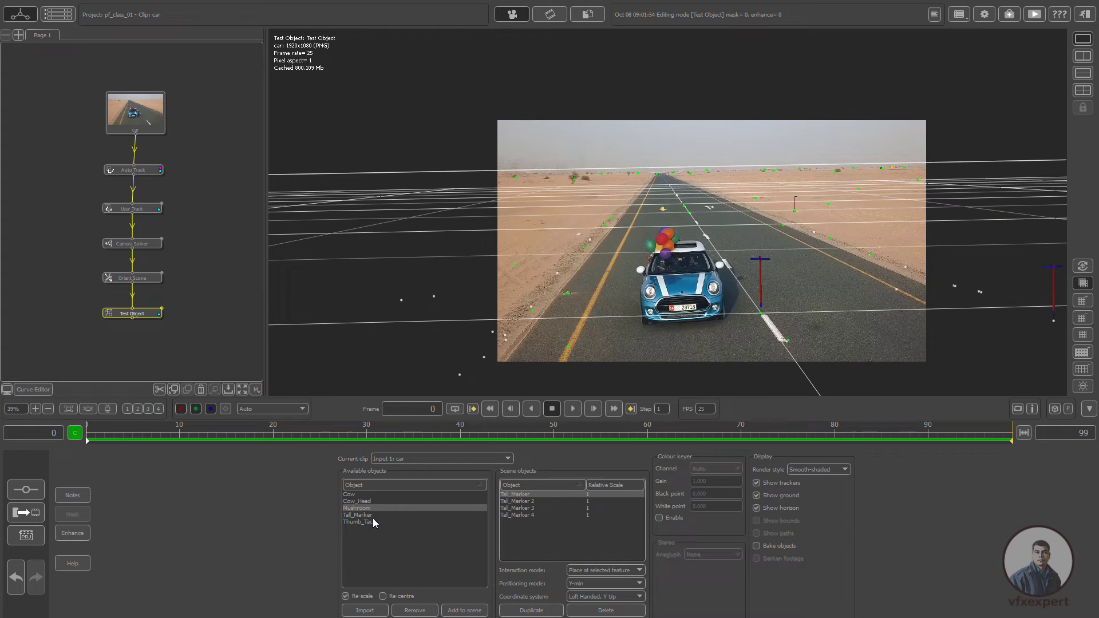
{"action": "left_click", "coordinate": [476, 611]}
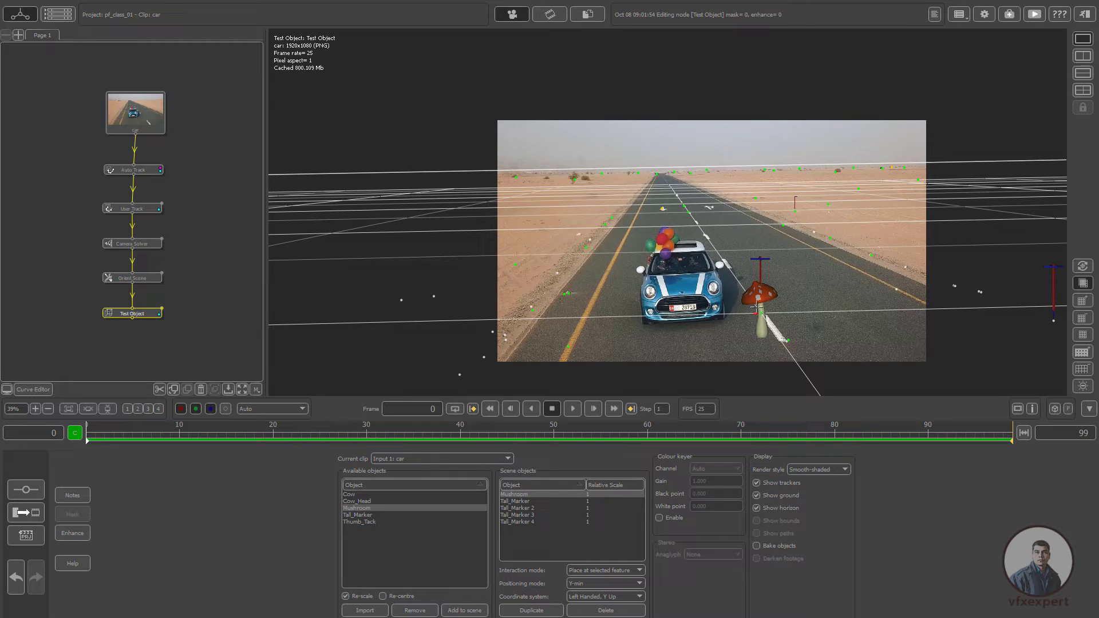
{"action": "left_click", "coordinate": [611, 218]}
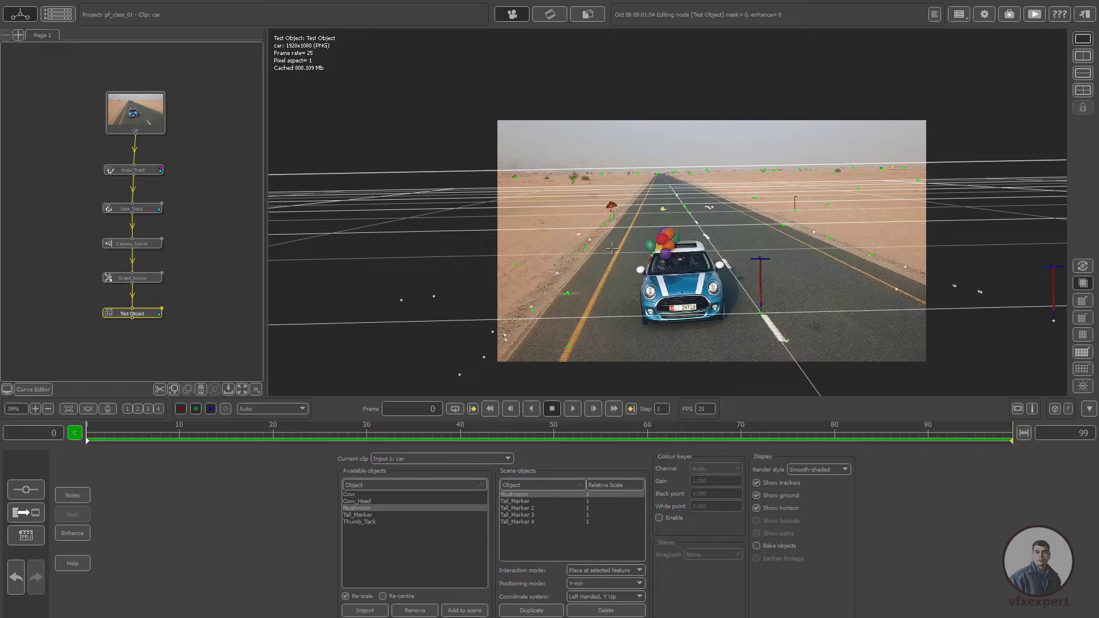
- Scrub through the shot and zoom in on the camera view to examine how the markers and mushroom hold their positions
{"action": "left_click_drag", "start_coordinate": [417, 435], "coordinate": [87, 435]}
{"action": "middle_click_drag", "start_coordinate": [732, 289], "coordinate": [738, 300]}
{"action": "scroll", "coordinate": [738, 300], "scroll_direction": "up", "scroll_amount": 5}
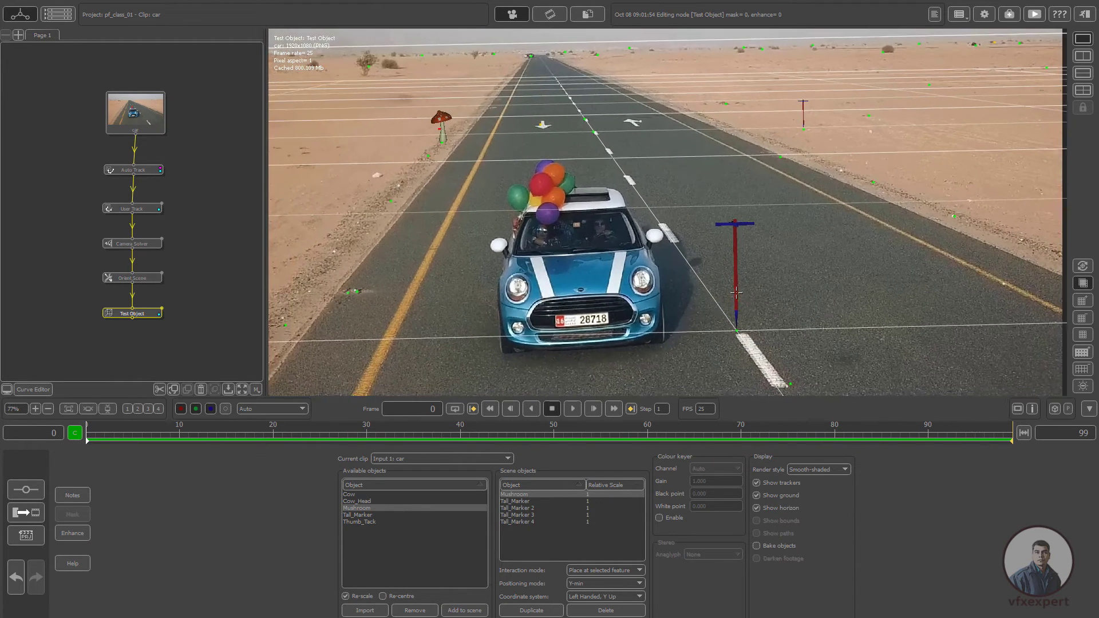
{"action": "right_click_drag", "start_coordinate": [718, 287], "coordinate": [718, 286]}
{"action": "left_click_drag", "start_coordinate": [522, 437], "coordinate": [169, 437]}
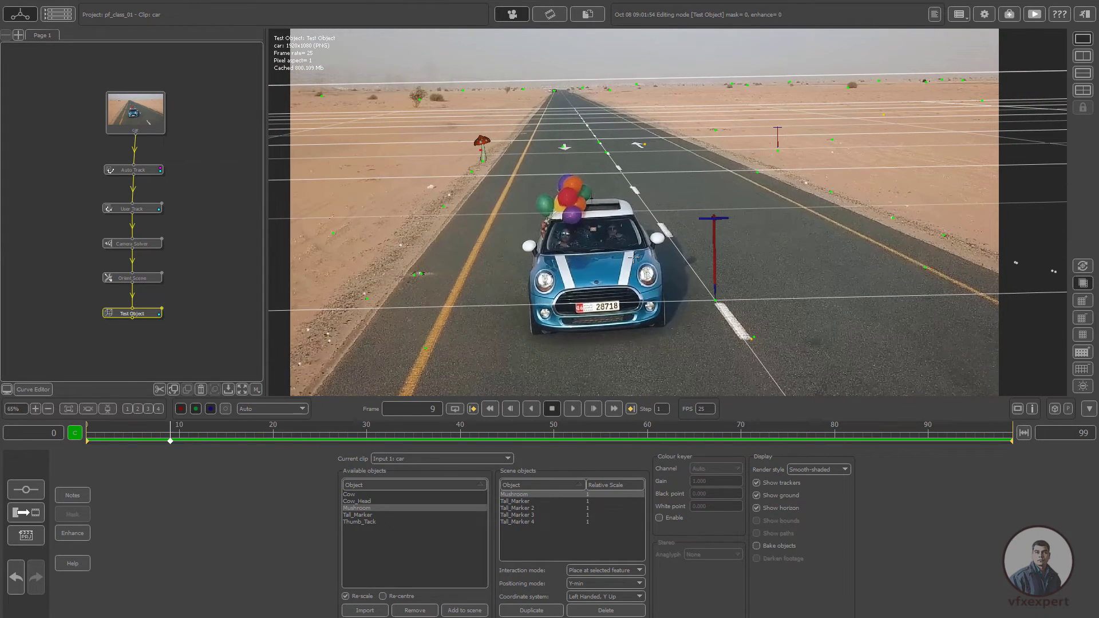
- View the object files available for import, cancel the import, and scrub to frame 1
{"action": "left_click", "coordinate": [377, 610]}
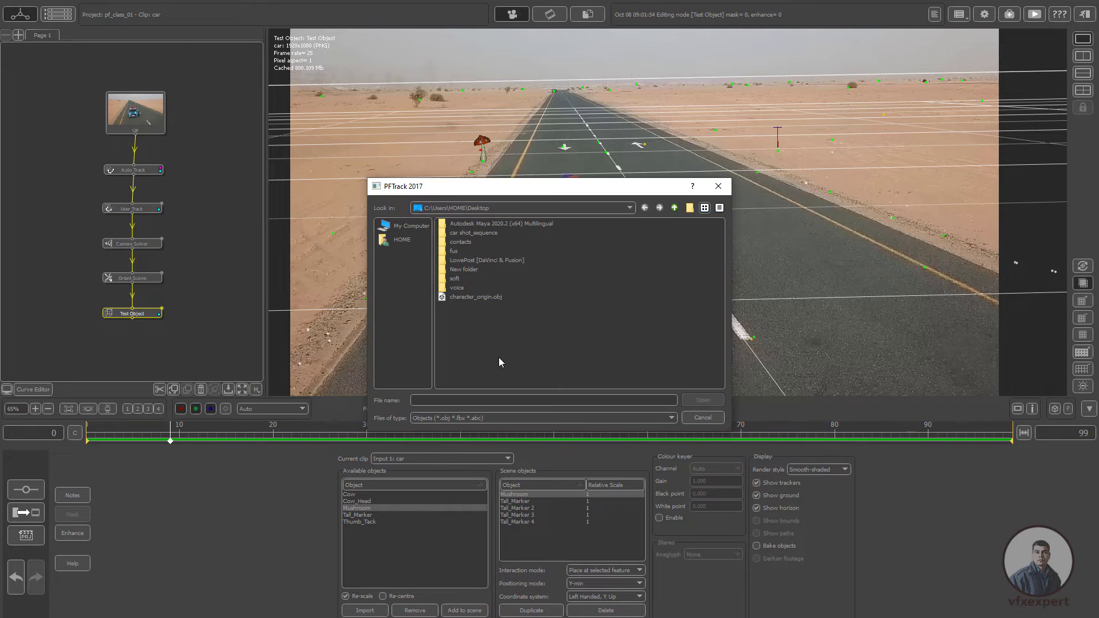
{"action": "left_click", "coordinate": [704, 417]}
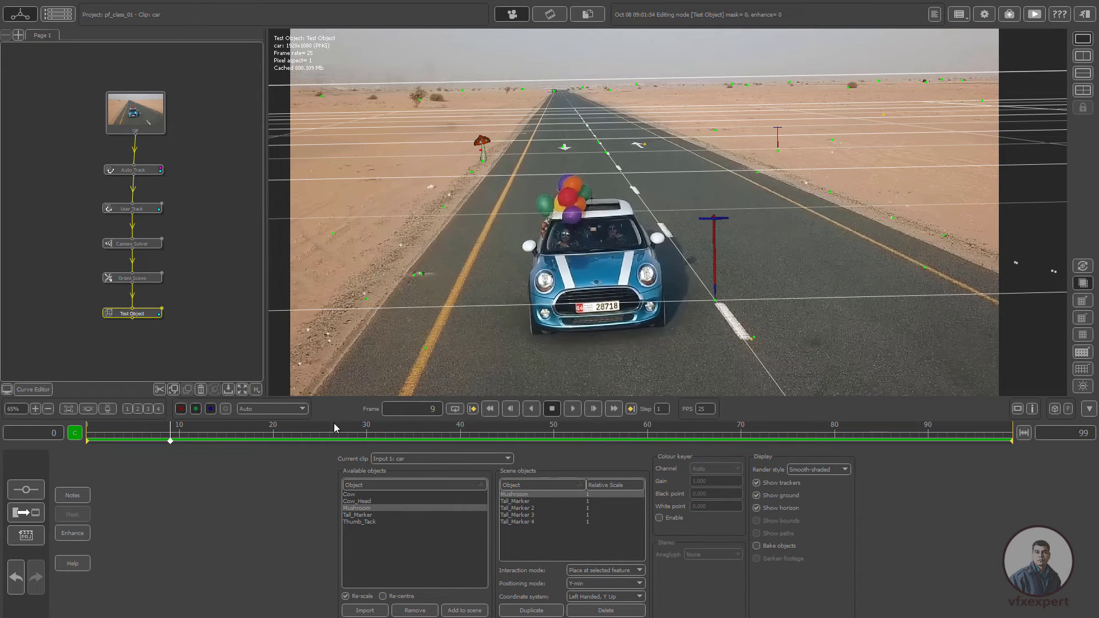
{"action": "left_click_drag", "start_coordinate": [349, 435], "coordinate": [96, 347]}
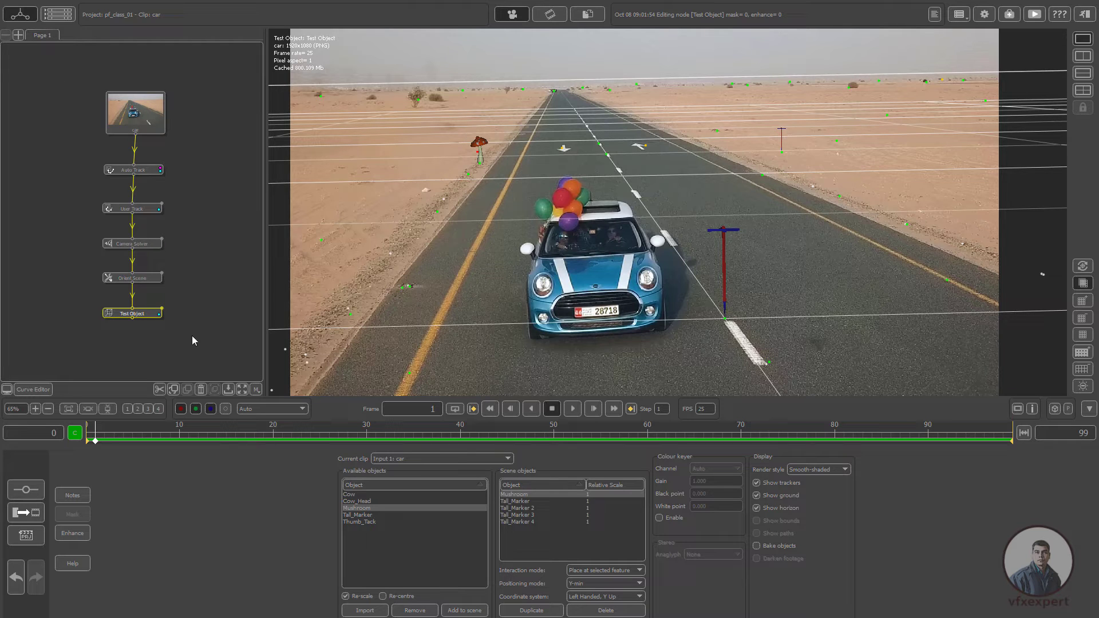
- Add an Export node after the Test Object node and position it beneath in the node tree
{"action": "scroll", "coordinate": [192, 337], "scroll_direction": "up", "scroll_amount": 1}
{"action": "right_click", "coordinate": [143, 317]}
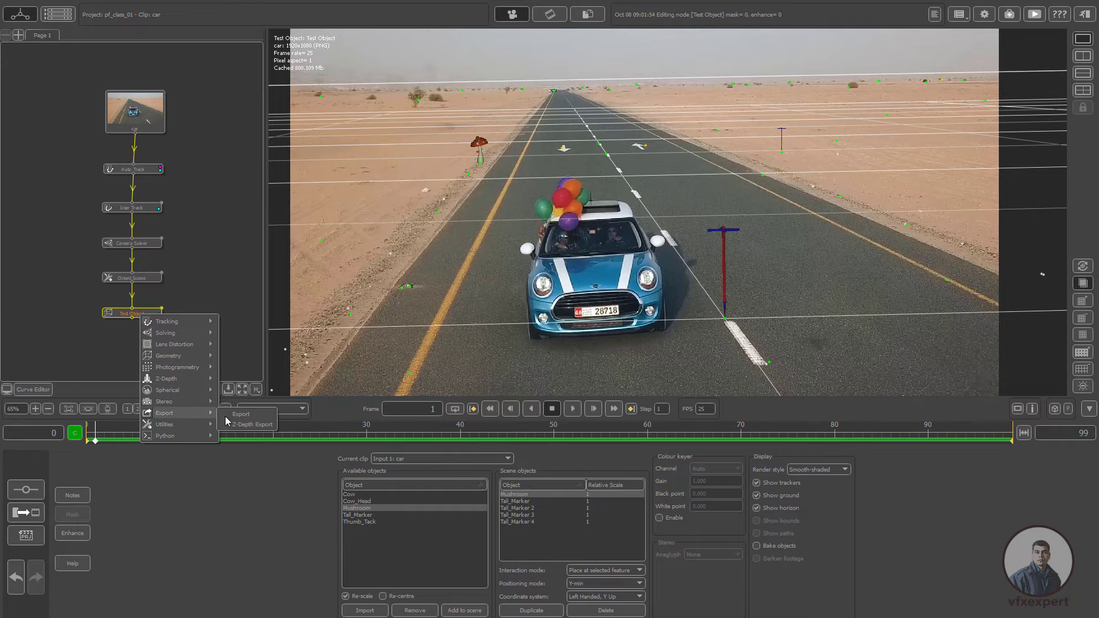
{"action": "mouse_move", "coordinate": [208, 412]}
{"action": "left_click", "coordinate": [247, 414]}
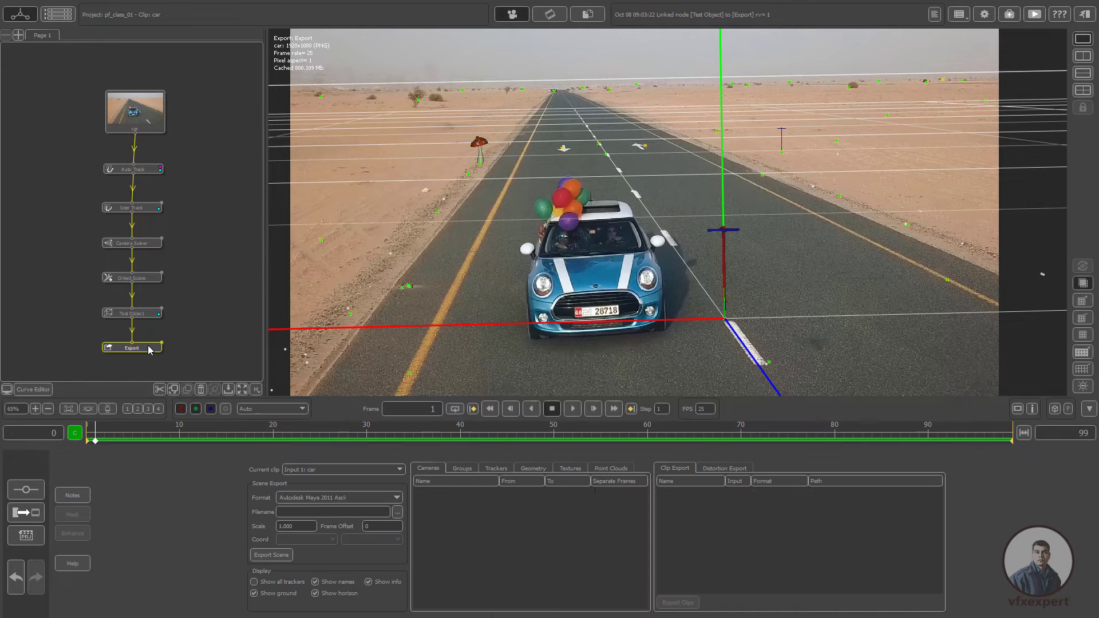
{"action": "left_click_drag", "start_coordinate": [140, 348], "coordinate": [141, 351]}
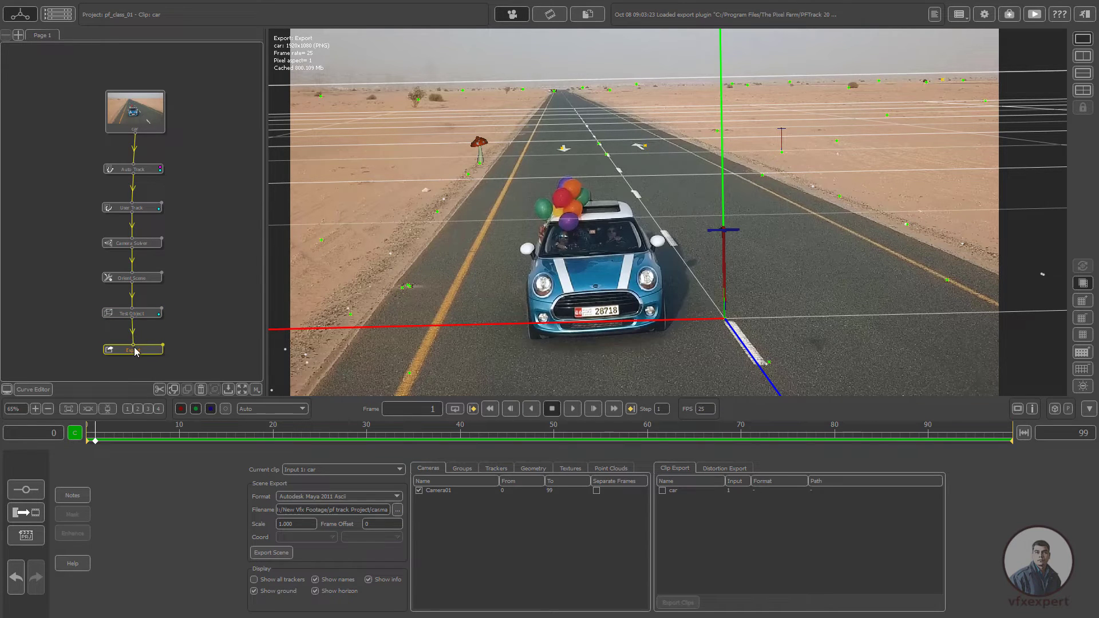
- Set the scene export format of the Export node to Autodesk Maya 2011 Ascii
{"action": "middle_click_drag", "start_coordinate": [204, 336], "coordinate": [220, 320]}
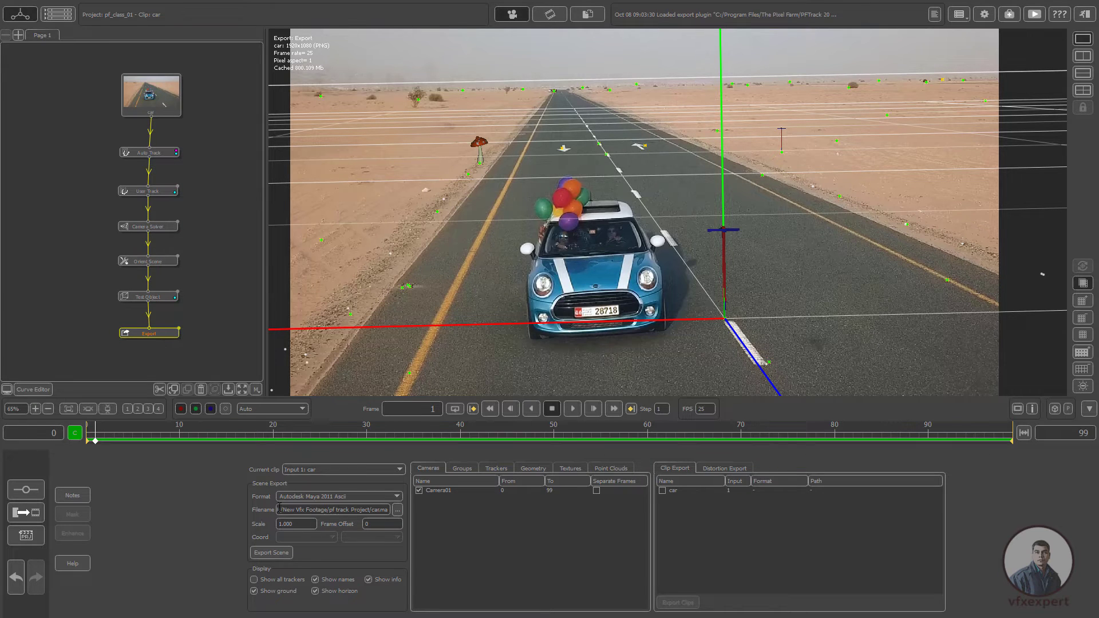
{"action": "left_click", "coordinate": [354, 497]}
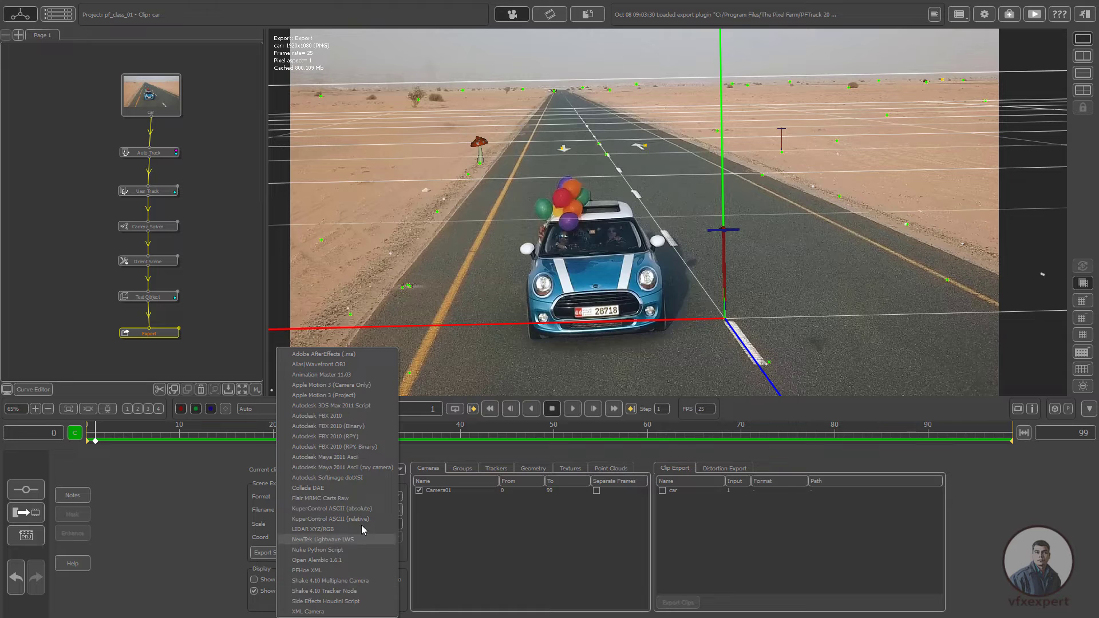
{"action": "left_click", "coordinate": [356, 463]}
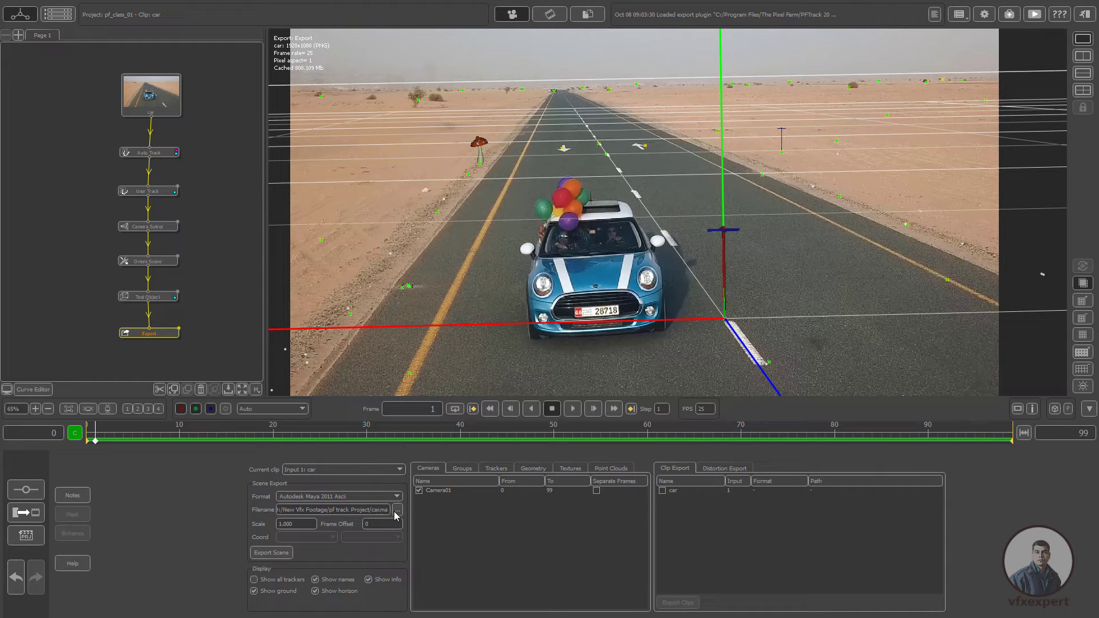
- Name the export file road_camera in the pf track Project folder and export the scene
{"action": "left_click", "coordinate": [397, 510]}
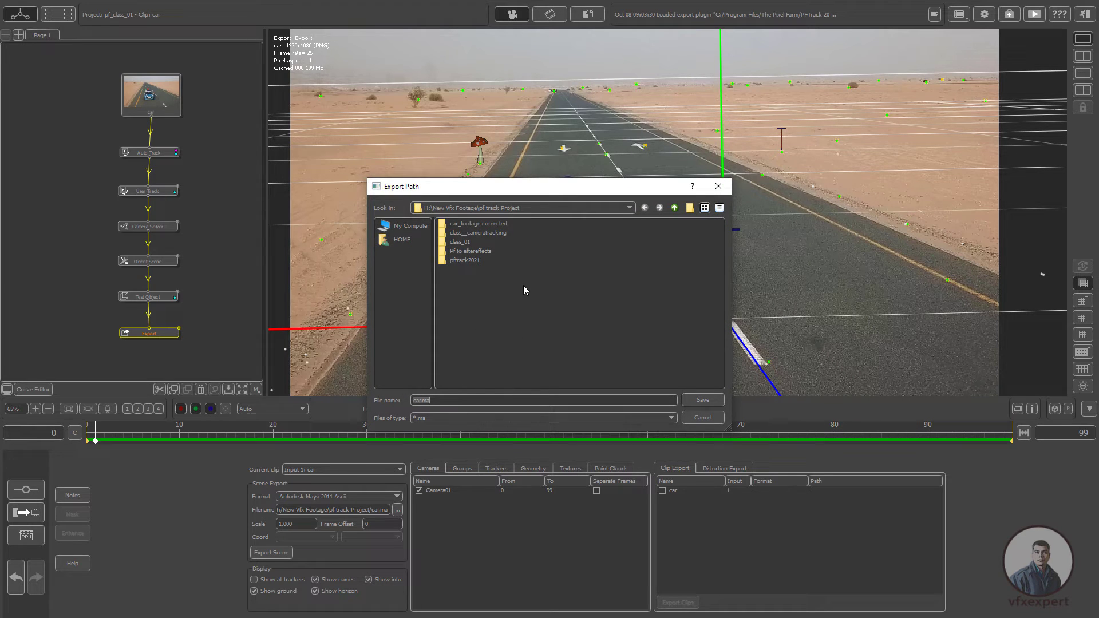
{"action": "left_click", "coordinate": [420, 400]}
{"action": "key", "text": "BackSpace"}
{"action": "key", "text": "BackSpace"}
{"action": "key", "text": "BackSpace"}
{"action": "type", "text": "road_camera"}
{"action": "left_click", "coordinate": [703, 401]}
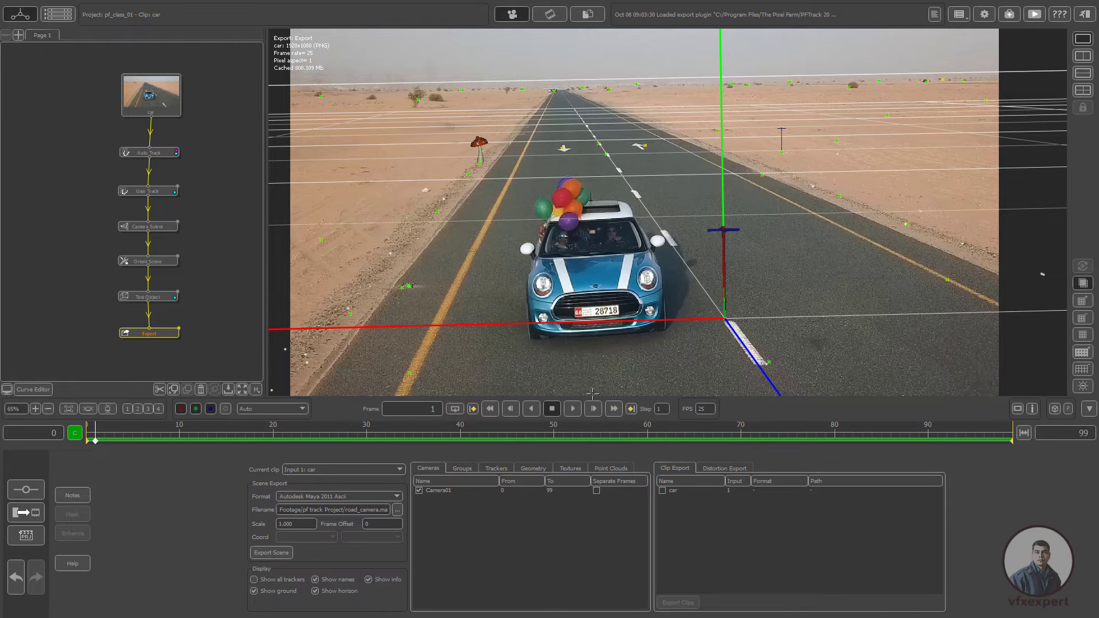
{"action": "left_click", "coordinate": [268, 554]}
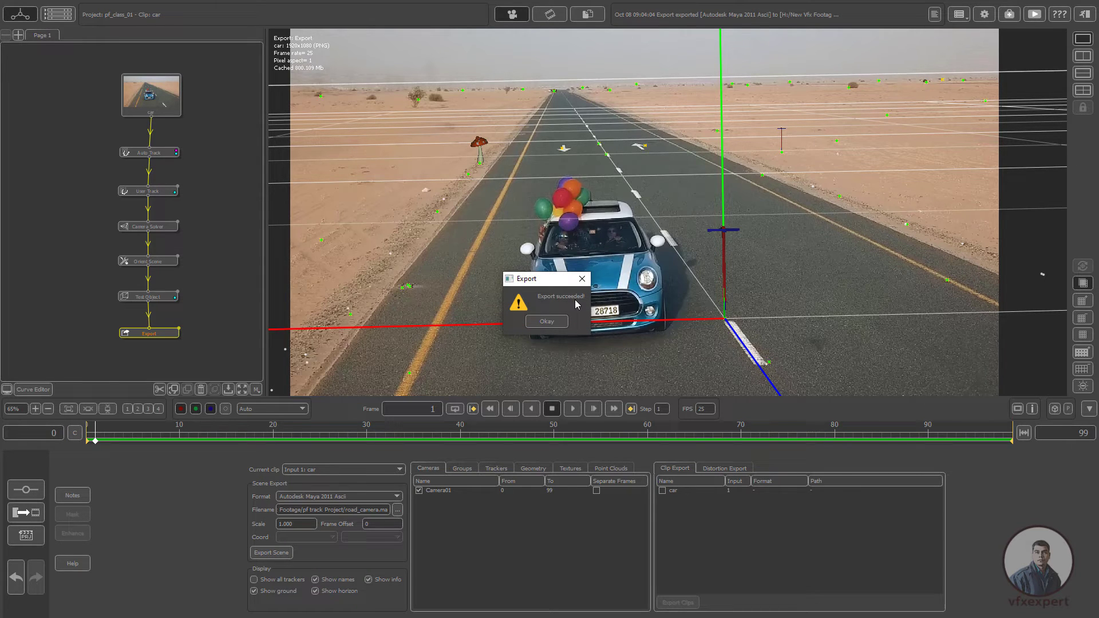
{"action": "left_click", "coordinate": [554, 324]}
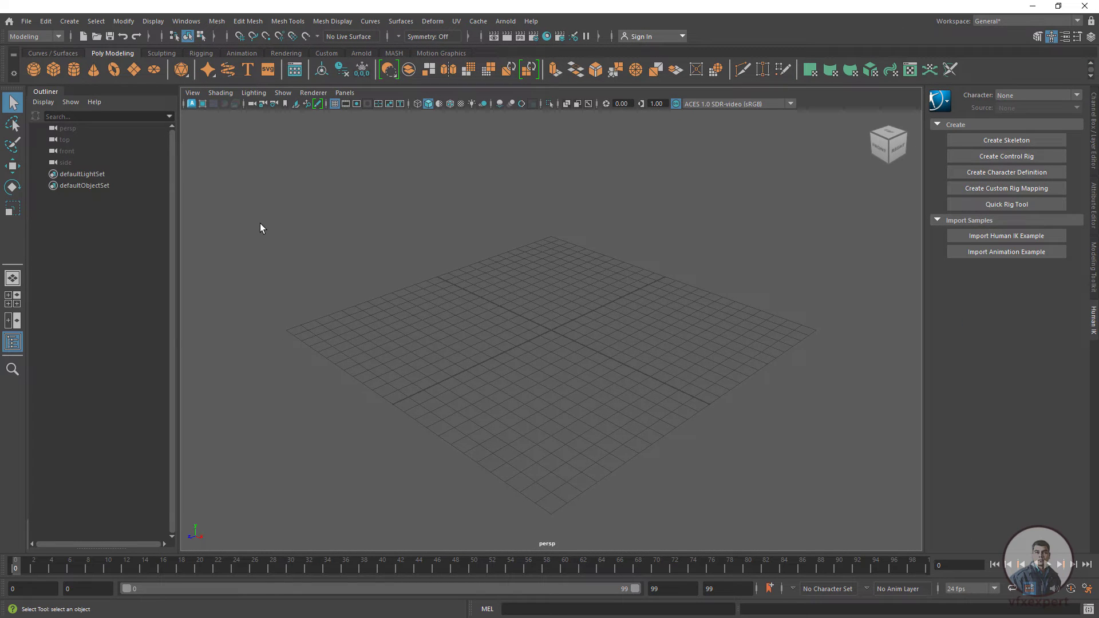
- Switch to Maya and open road_camera.ma from H:\New Vfx Footage\pf track Project without saving the untitled scene
{"action": "left_click", "coordinate": [26, 21]}
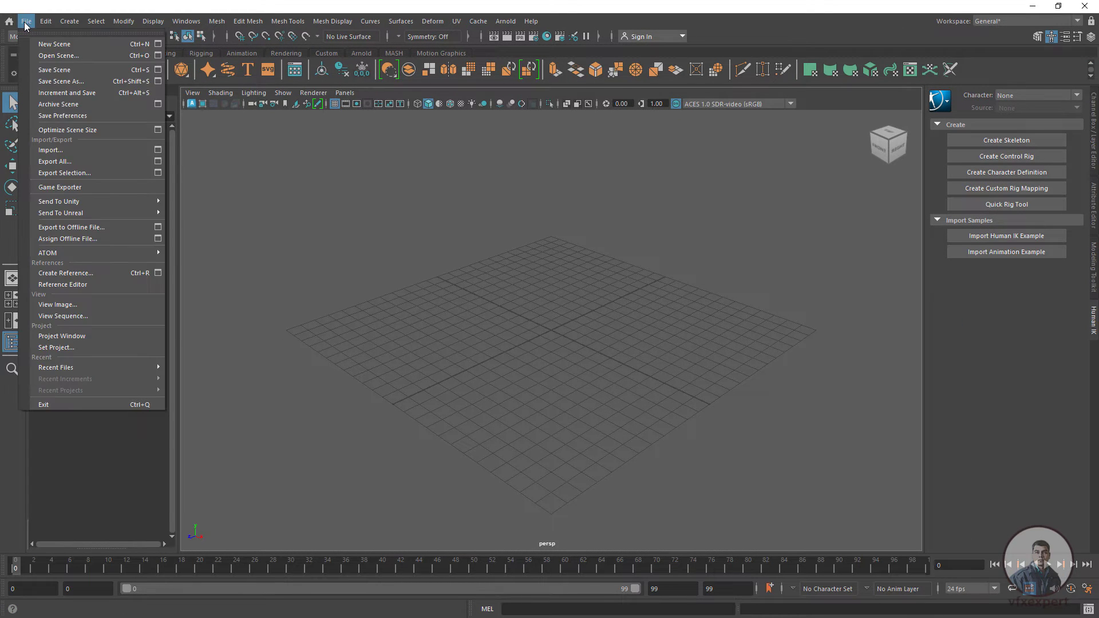
{"action": "left_click", "coordinate": [41, 55]}
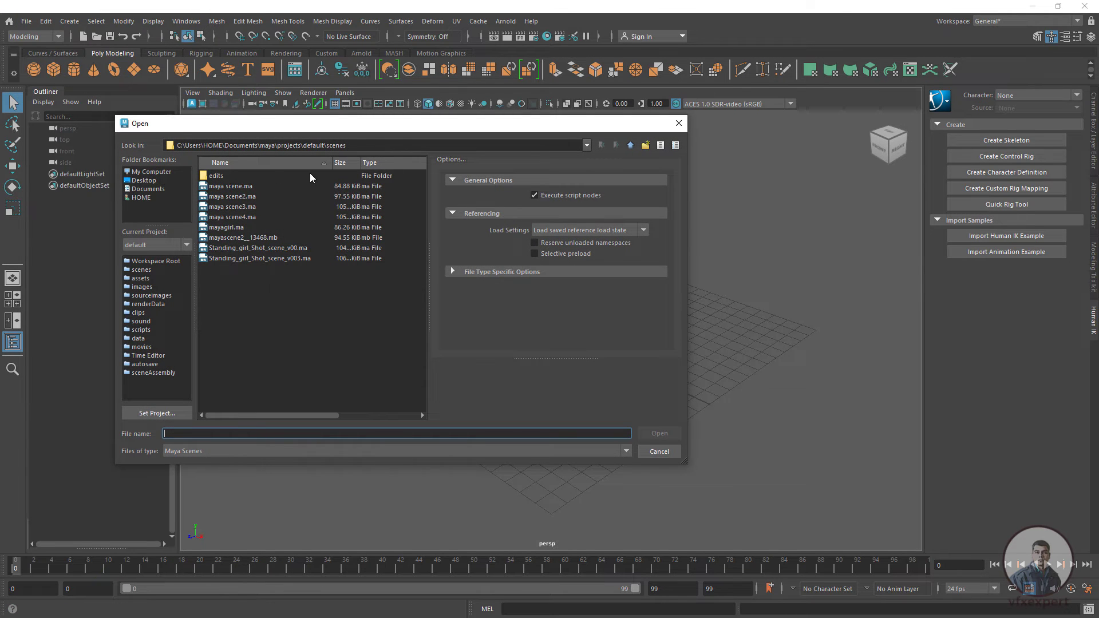
{"action": "left_click", "coordinate": [359, 147]}
{"action": "key", "text": "ctrl+a"}
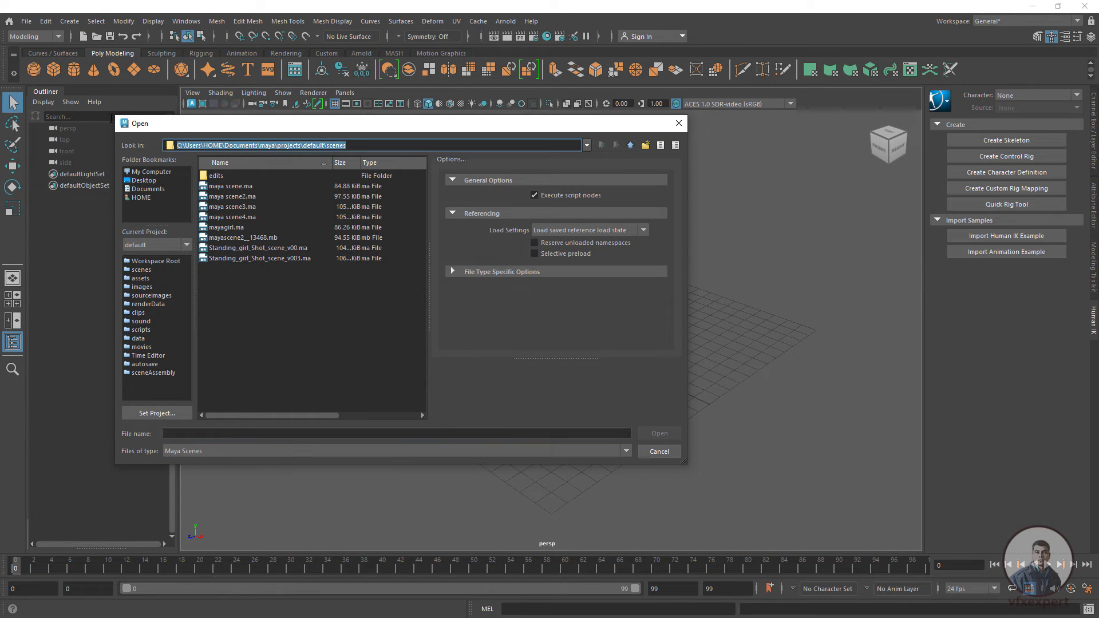
{"action": "type", "text": "H:\\New Vfx Footage\\pf track Project"}
{"action": "key", "text": "Return"}
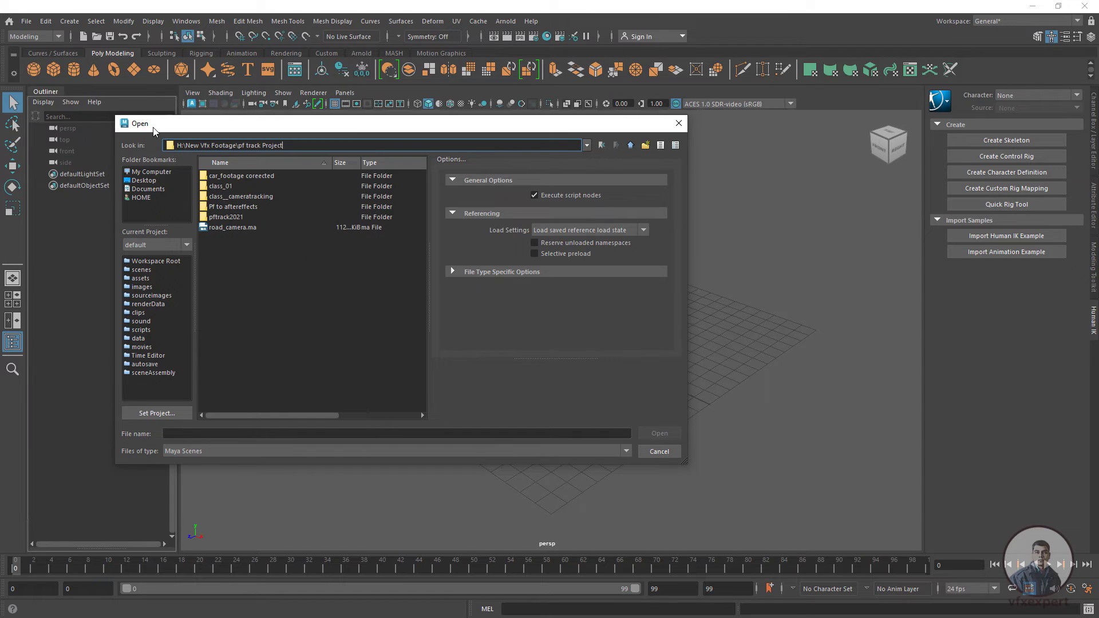
{"action": "left_click", "coordinate": [238, 227]}
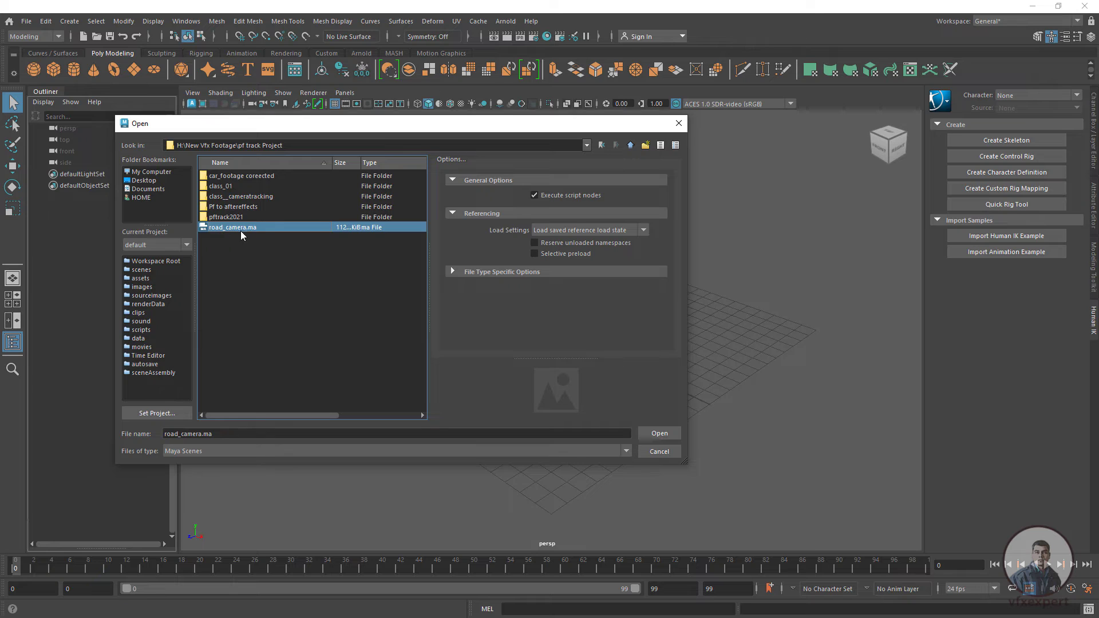
{"action": "left_click", "coordinate": [658, 434]}
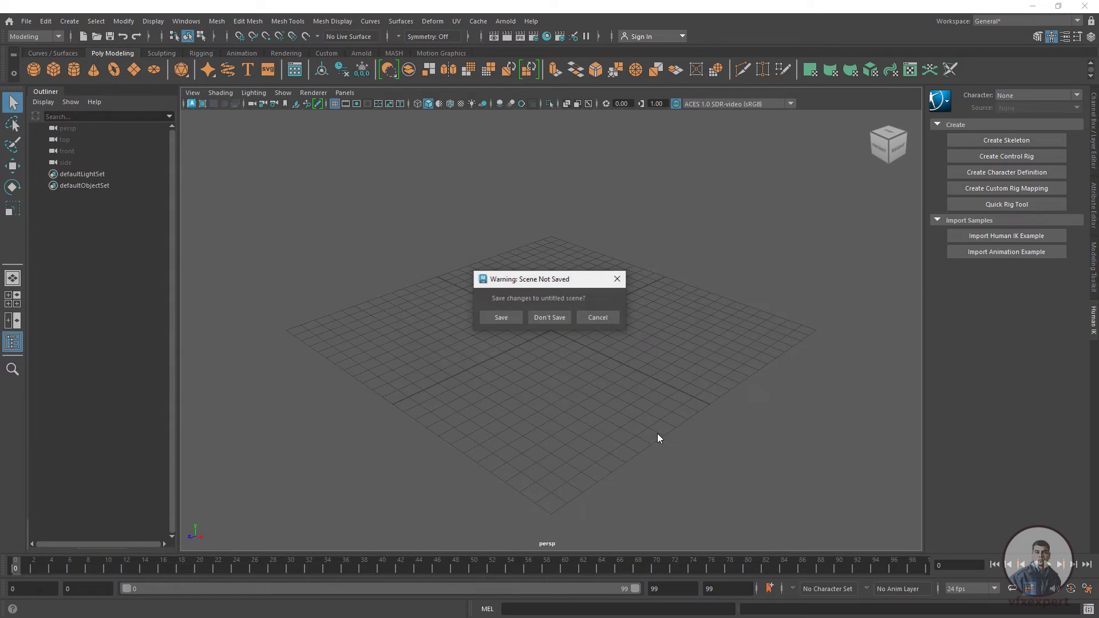
{"action": "left_click", "coordinate": [560, 323]}
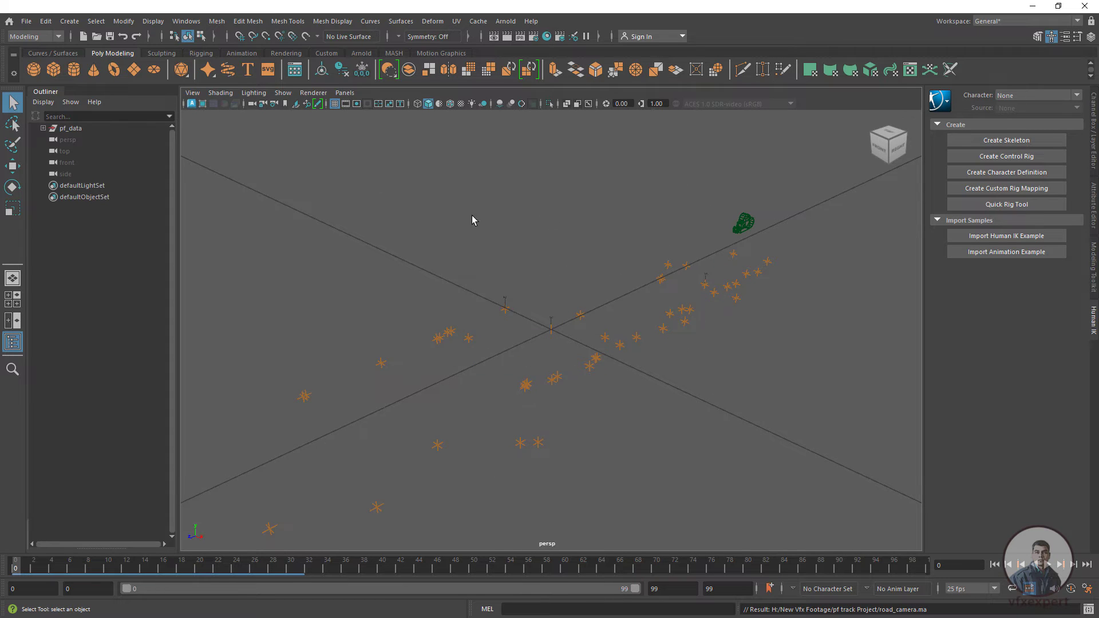
- Expand the pf_data group and examine its camera, locator group, tall markers and mushroom in the perspective view
{"action": "left_click", "coordinate": [73, 128]}
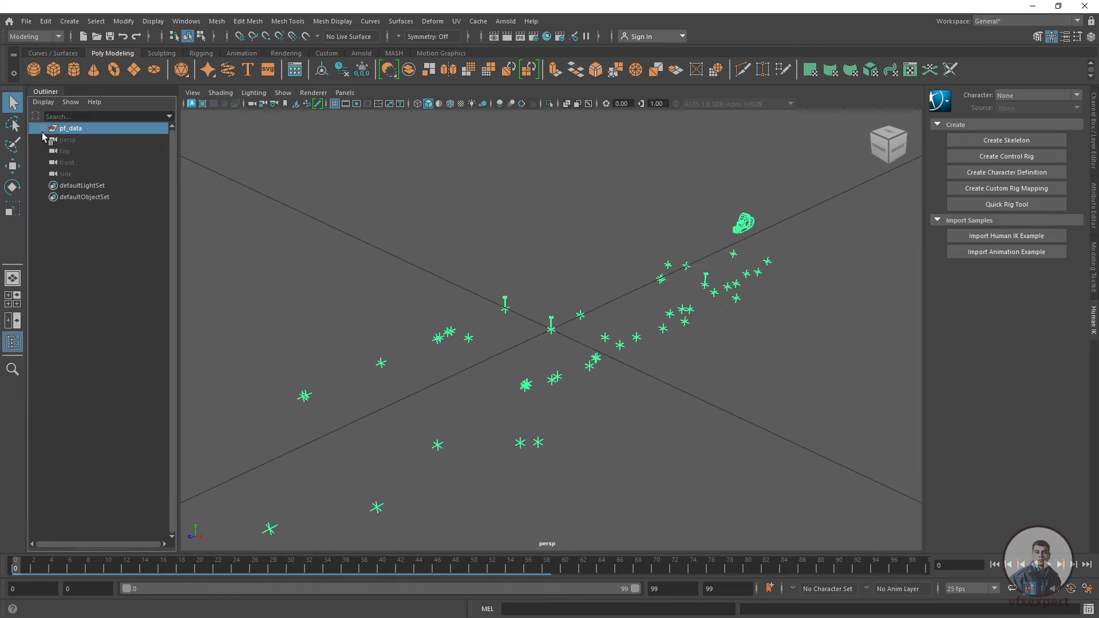
{"action": "left_click", "coordinate": [44, 128]}
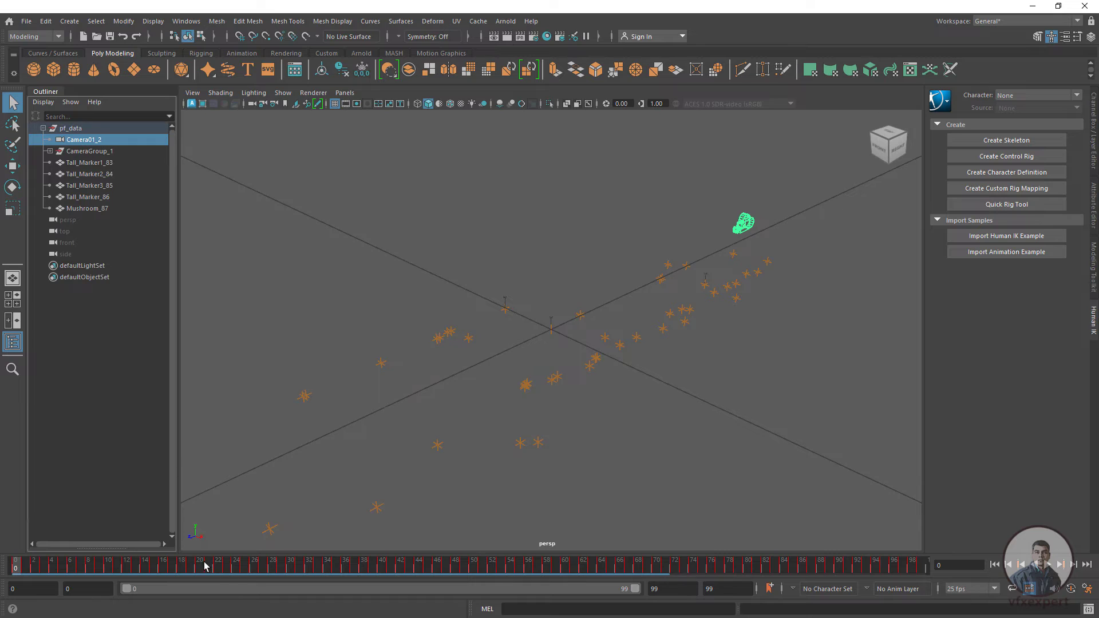
{"action": "left_click", "coordinate": [96, 153]}
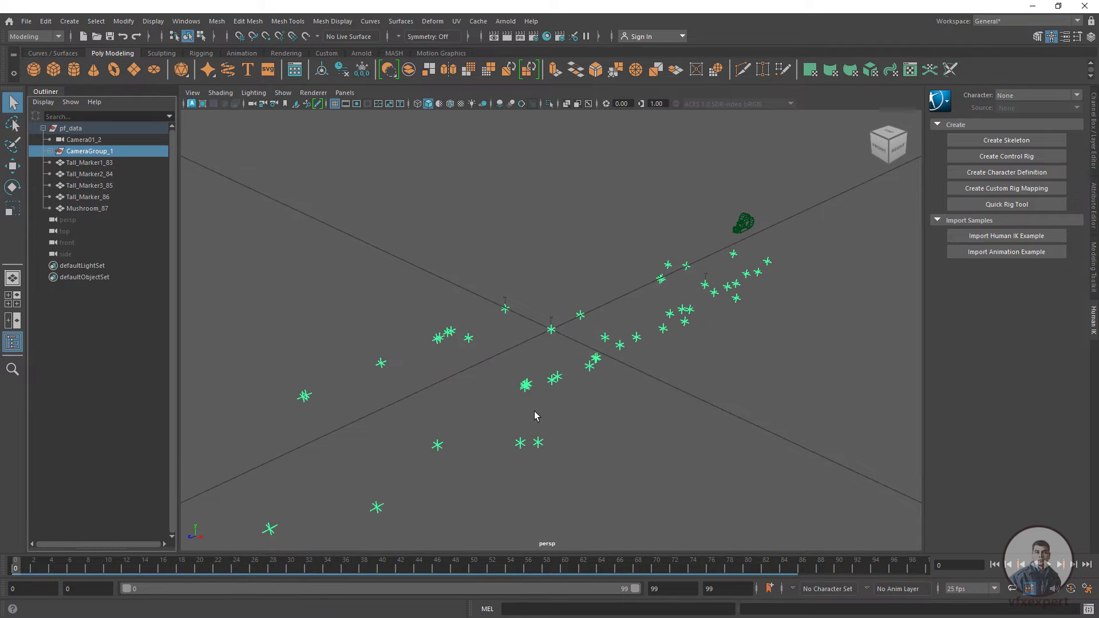
{"action": "left_click", "coordinate": [102, 163]}
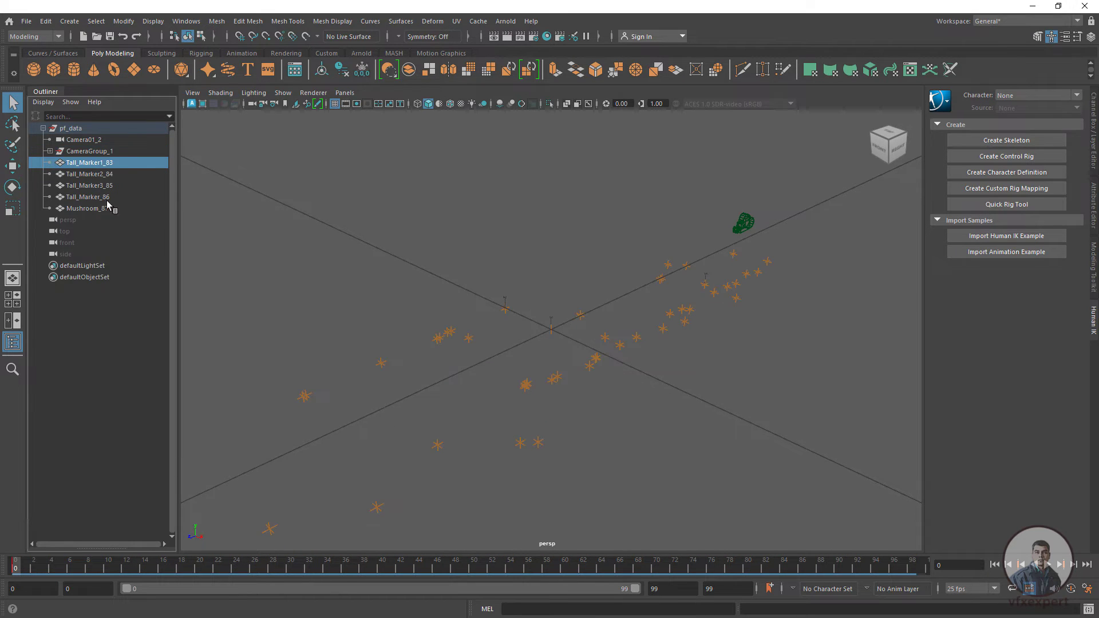
{"action": "left_click", "coordinate": [102, 209], "text": "shift"}
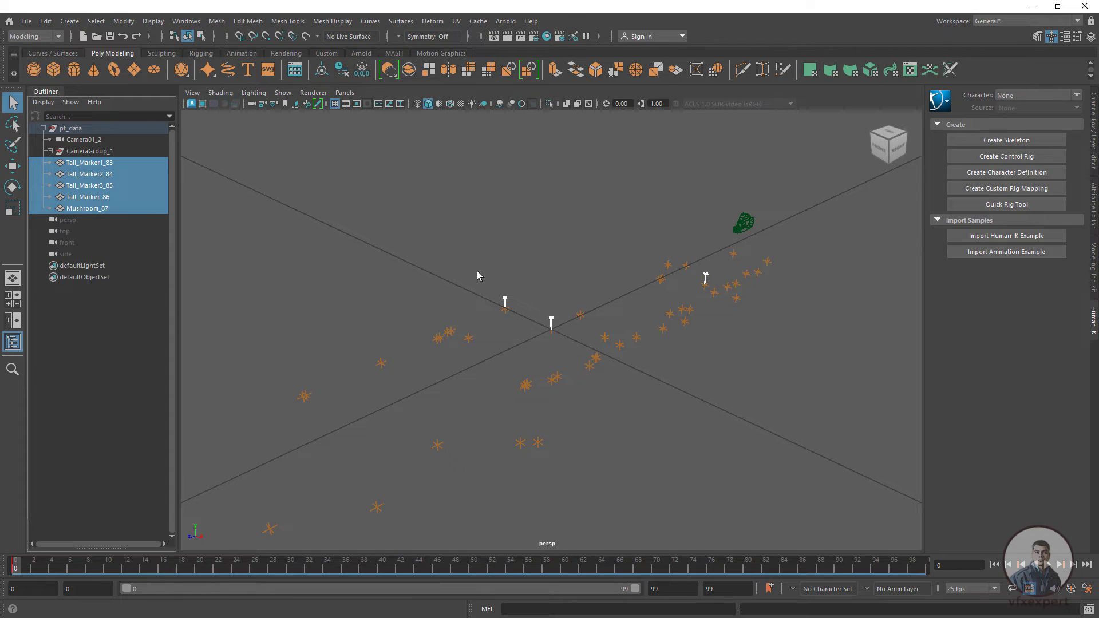
{"action": "left_click", "coordinate": [561, 273]}
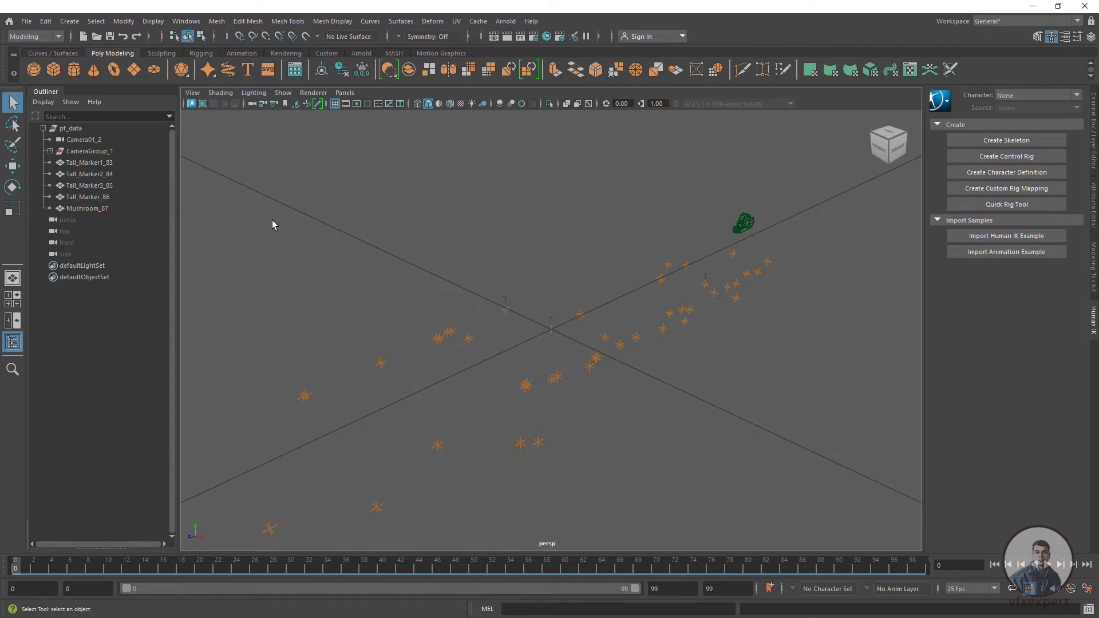
- Look through Camera01_2 in the viewport and play the shot to check the match, stopping at frame 38
{"action": "left_click", "coordinate": [345, 93]}
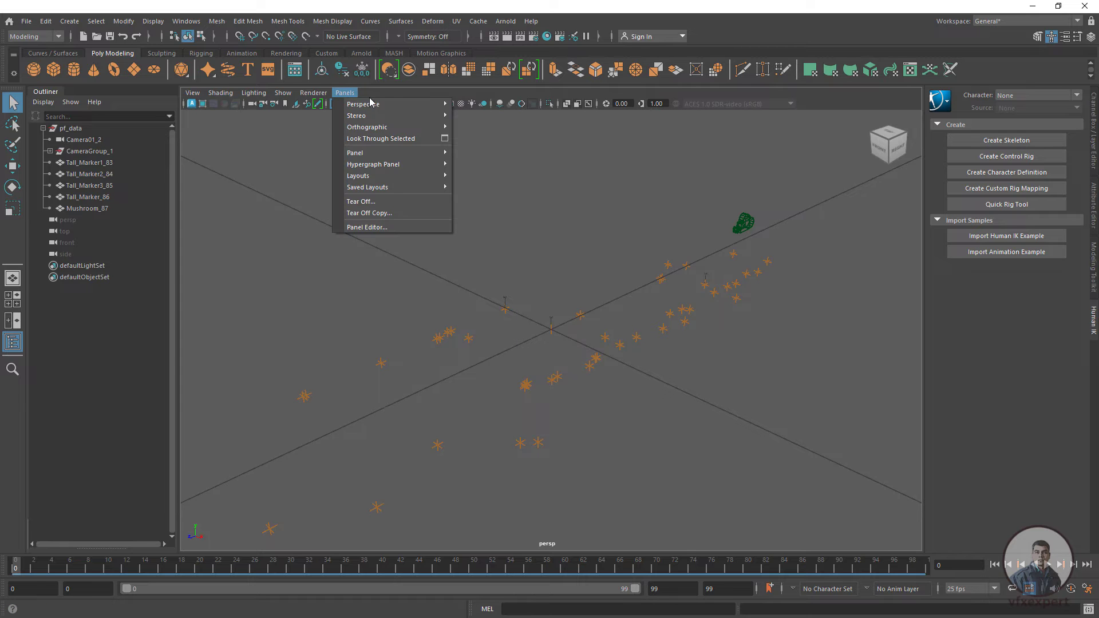
{"action": "mouse_move", "coordinate": [372, 104]}
{"action": "left_click", "coordinate": [492, 115]}
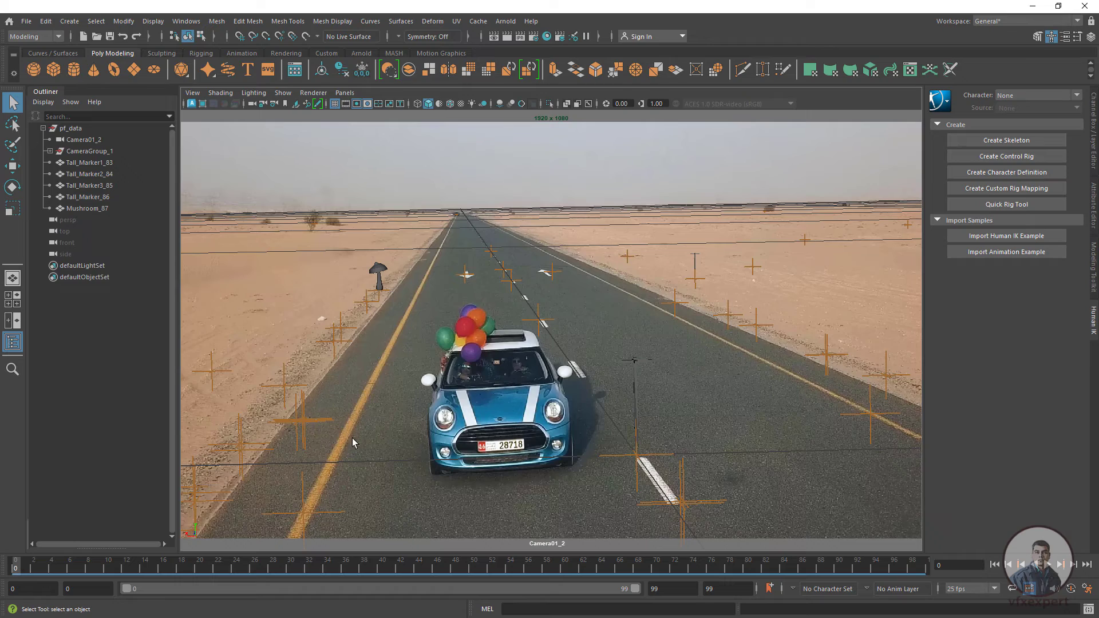
{"action": "left_click", "coordinate": [1049, 566]}
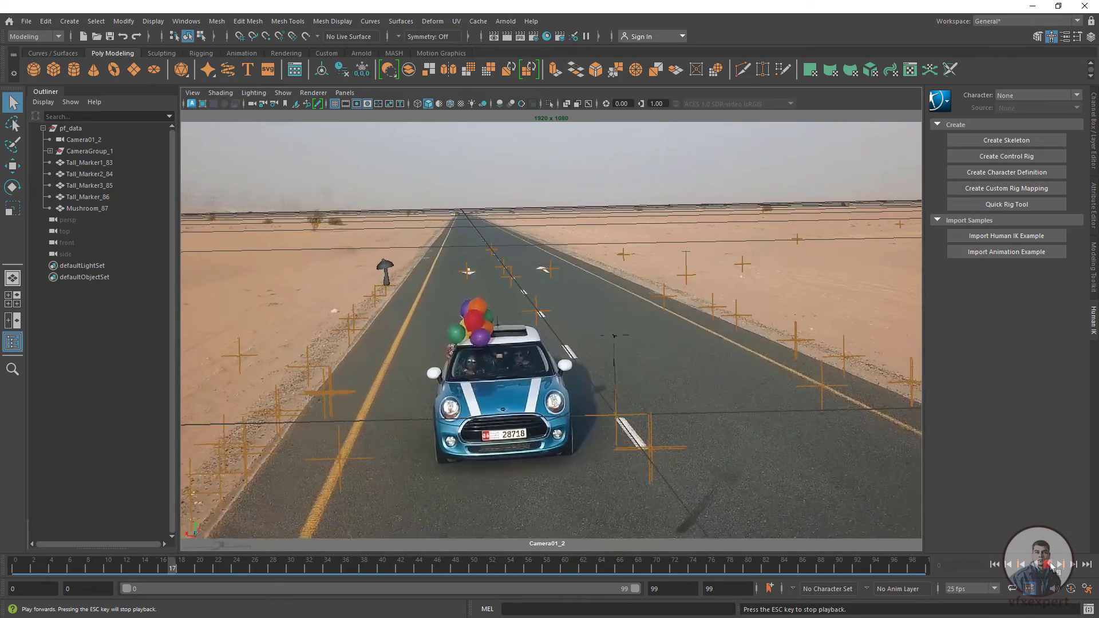
{"action": "key", "text": "Escape"}
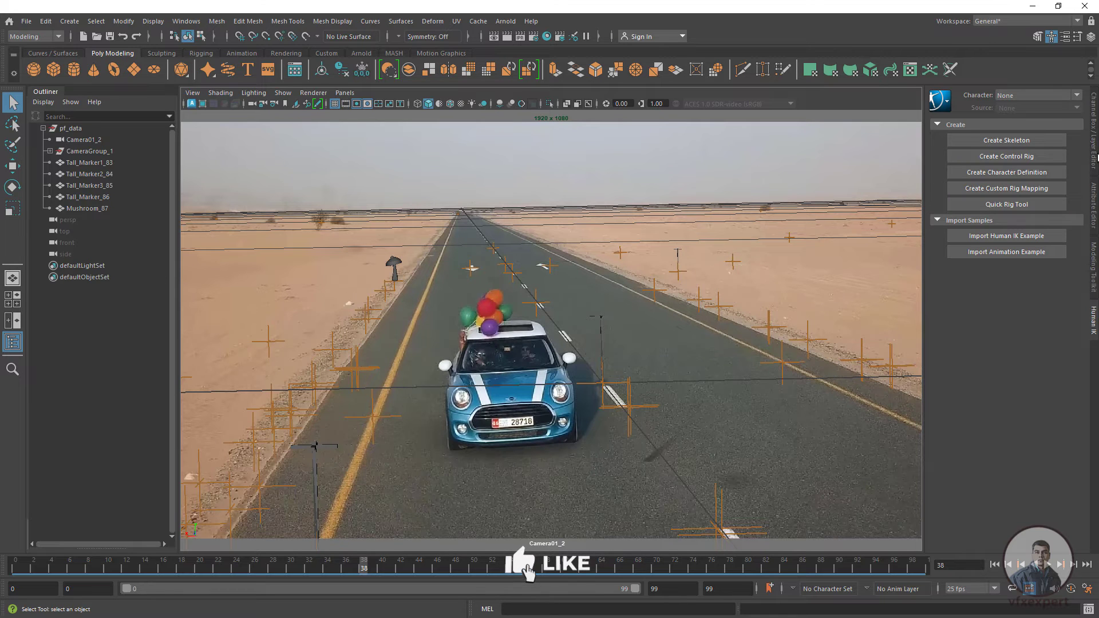
- Put the four tall markers and the mushroom in a new display layer named test_geo and hide that layer
{"action": "left_click", "coordinate": [1093, 137]}
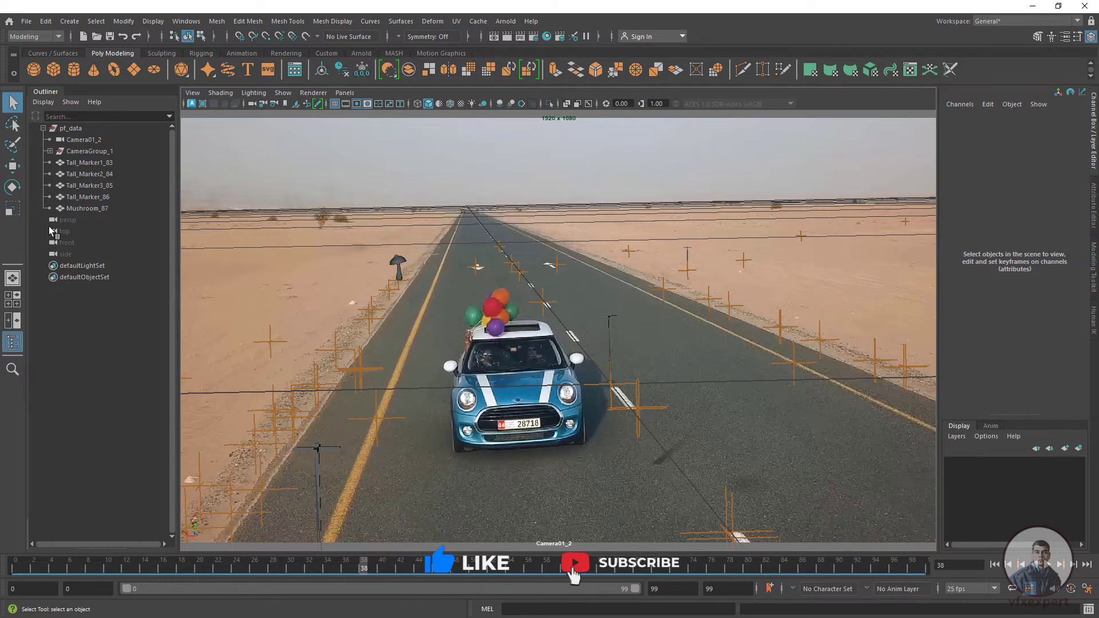
{"action": "left_click", "coordinate": [75, 209]}
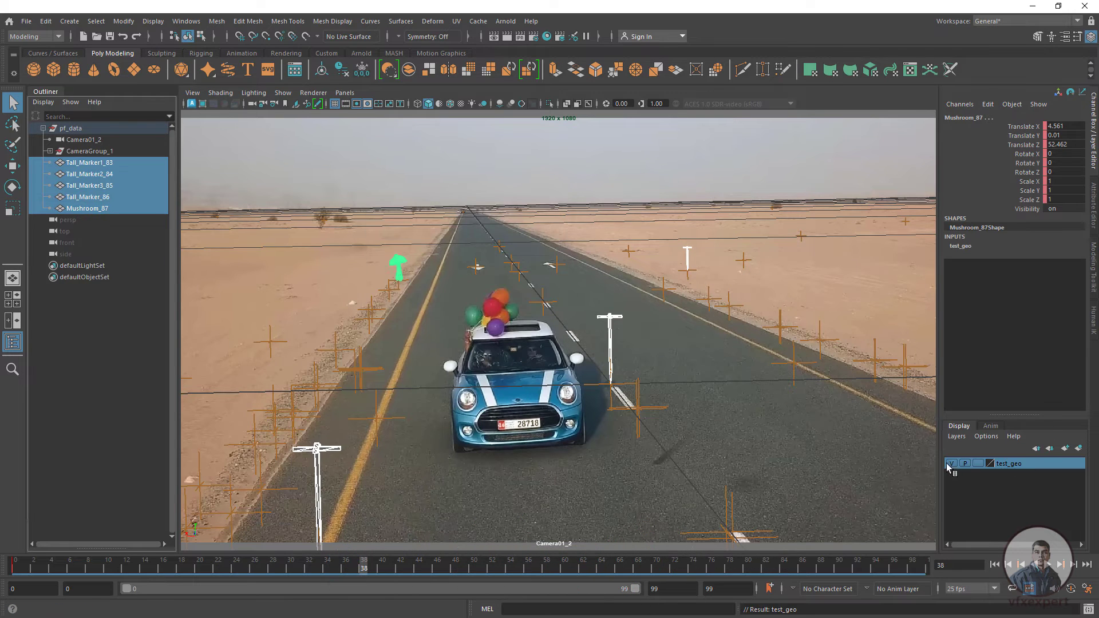
{"action": "left_click", "coordinate": [897, 389]}
- Create a display layer for CameraGroup_1, name it locators and give it a yellow colour
{"action": "left_click", "coordinate": [1078, 448]}
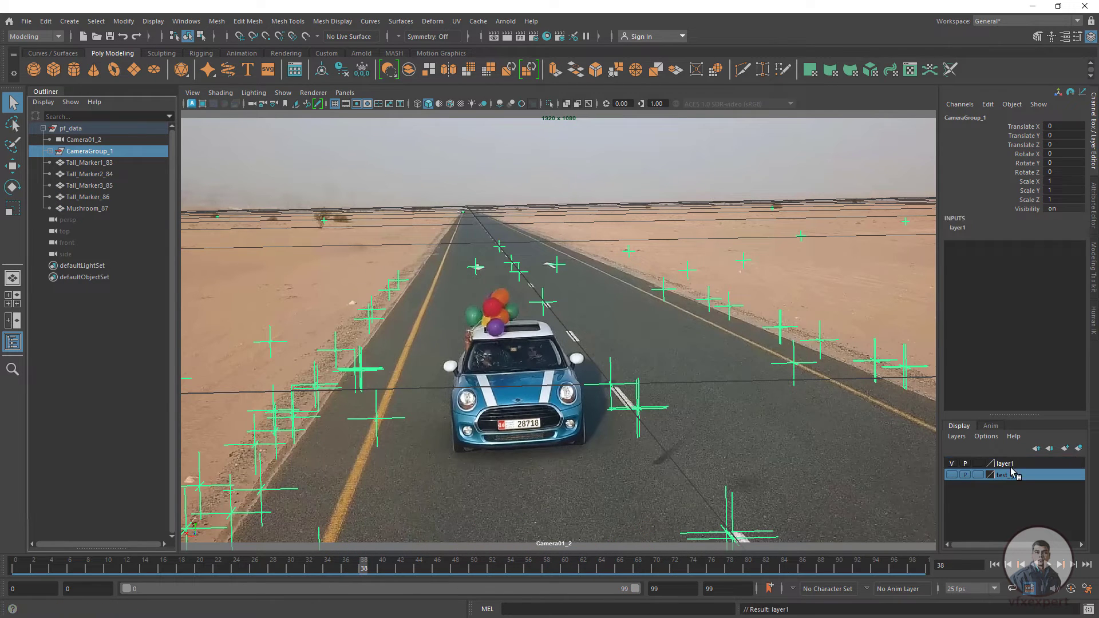
{"action": "double_click", "coordinate": [1006, 465]}
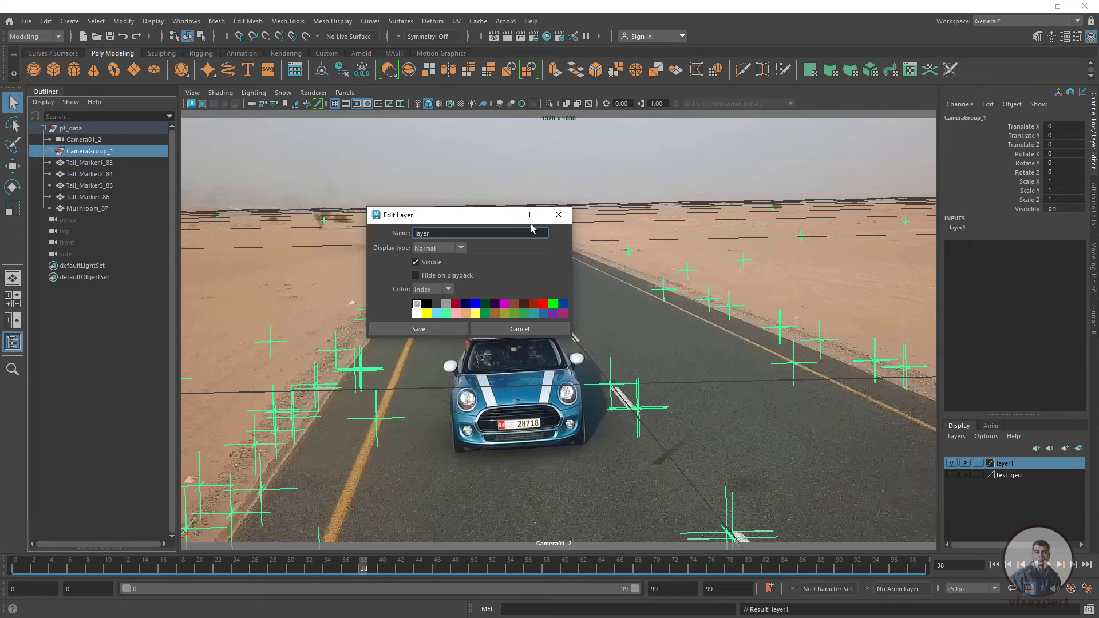
{"action": "type", "text": "llocators"}
{"action": "left_click", "coordinate": [428, 313]}
{"action": "left_click", "coordinate": [442, 331]}
{"action": "left_click", "coordinate": [615, 324]}
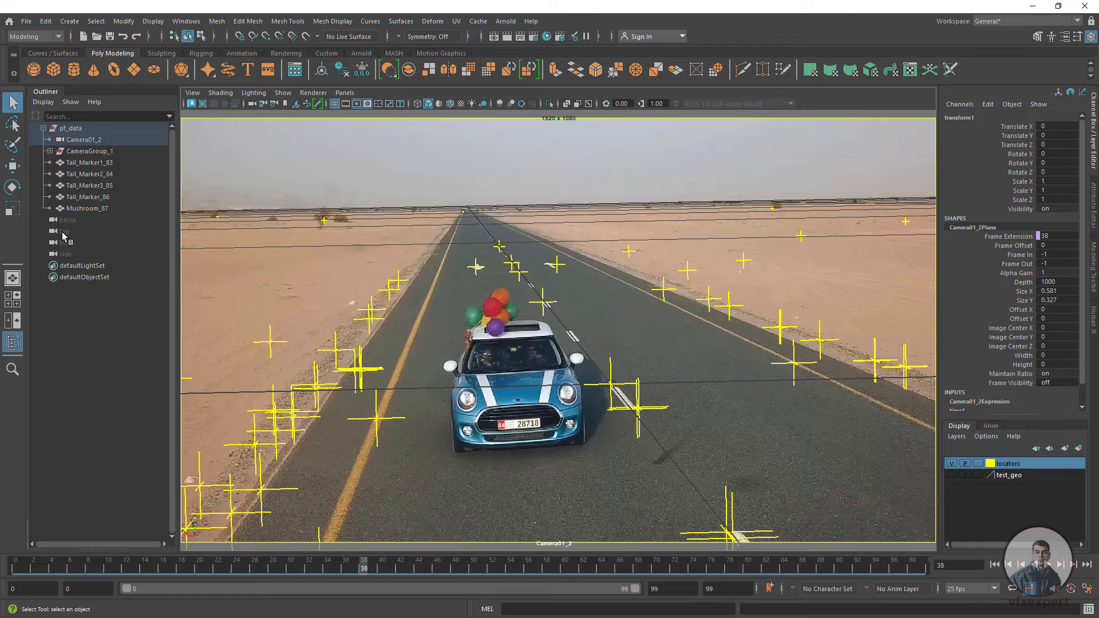
- Scale all tracker locators in CameraGroup_1, from Auto000004_3 through Tracker0001_82, to 0.2 in X, Y and Z
{"action": "left_click", "coordinate": [50, 151]}
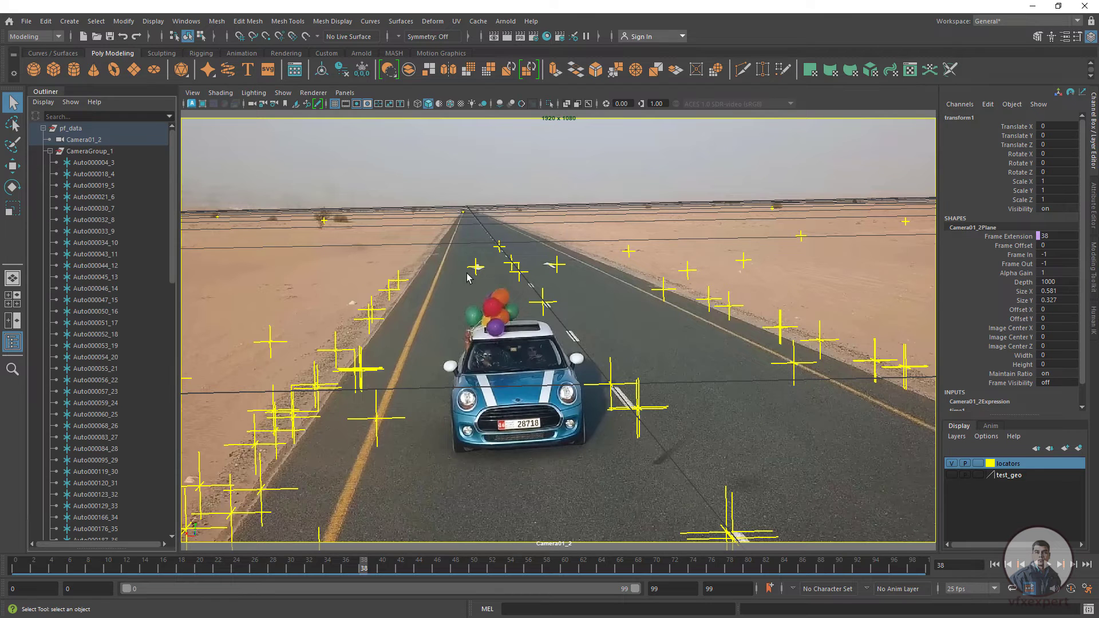
{"action": "left_click", "coordinate": [96, 163]}
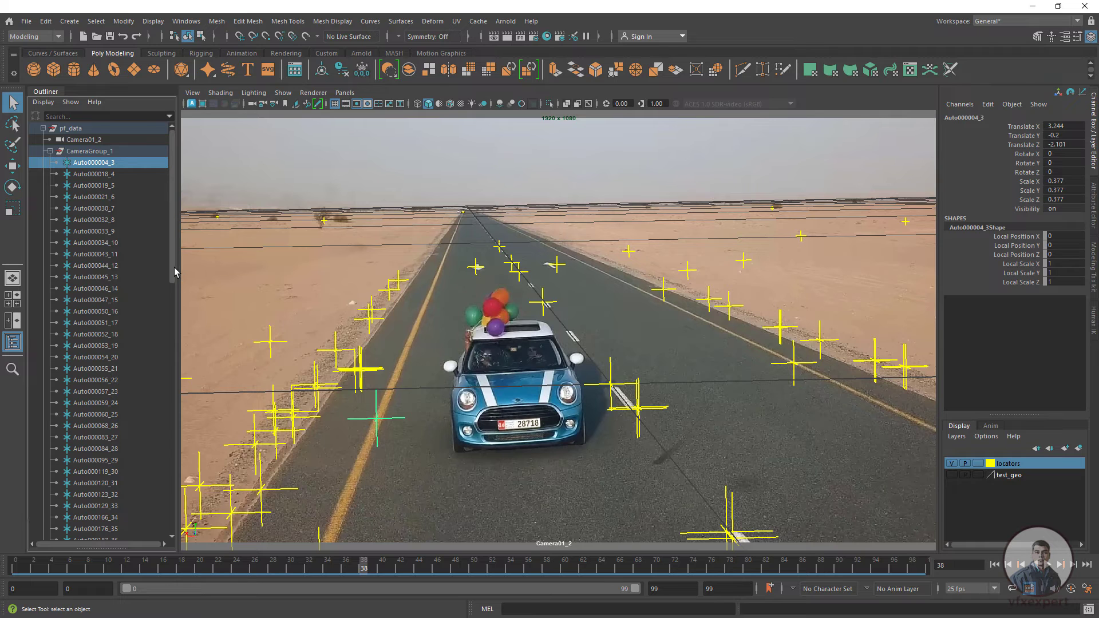
{"action": "left_click_drag", "start_coordinate": [174, 267], "coordinate": [174, 508]}
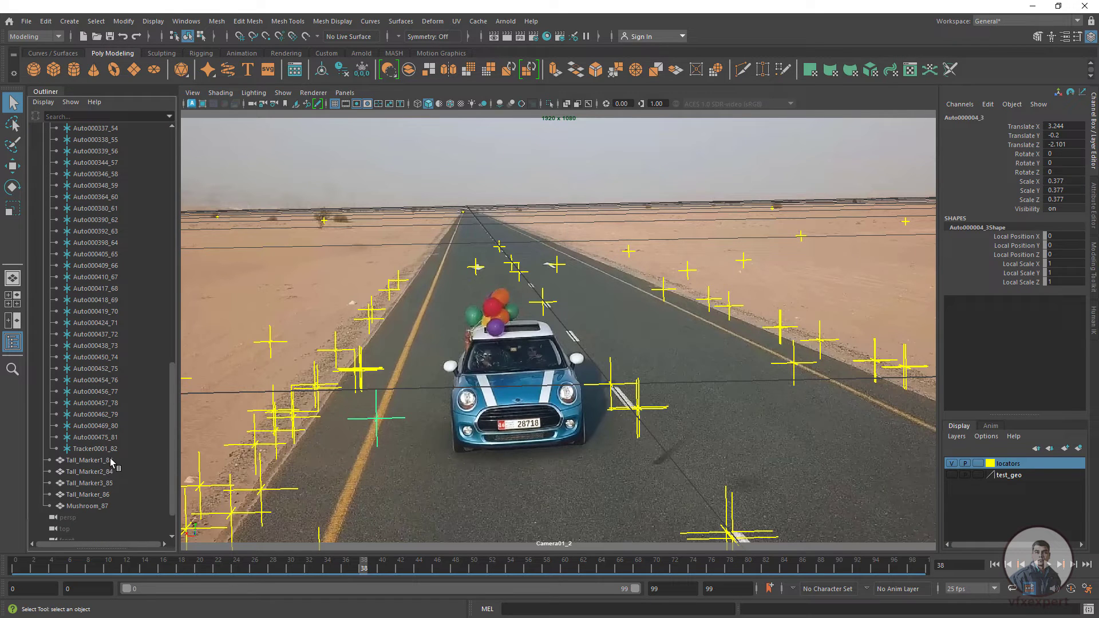
{"action": "left_click", "coordinate": [97, 450], "text": "shift"}
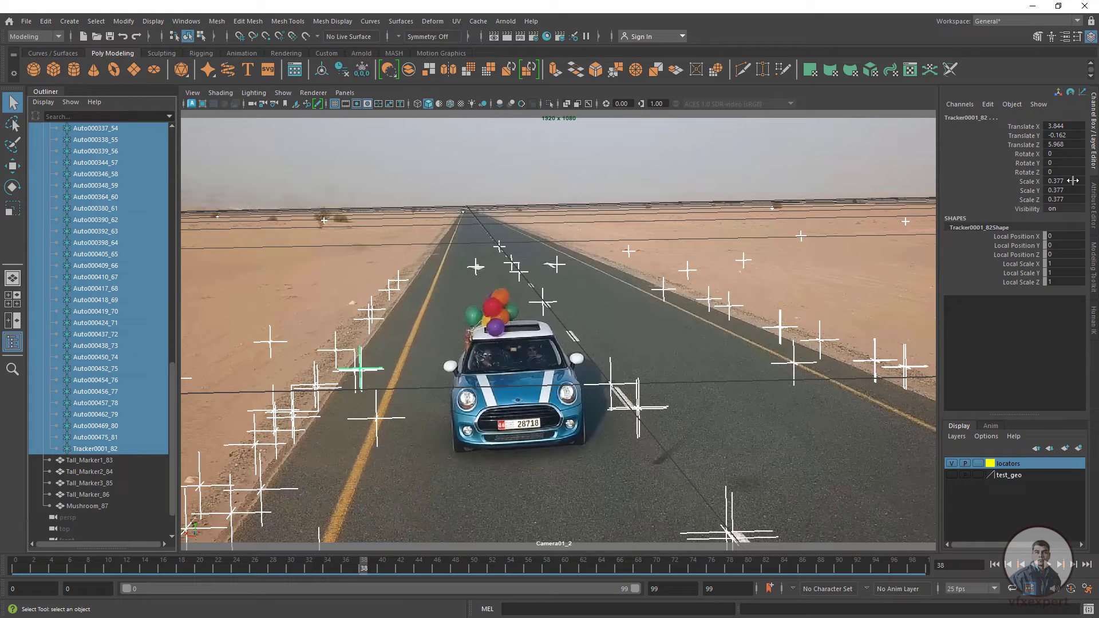
{"action": "left_click_drag", "start_coordinate": [1073, 181], "coordinate": [1061, 199]}
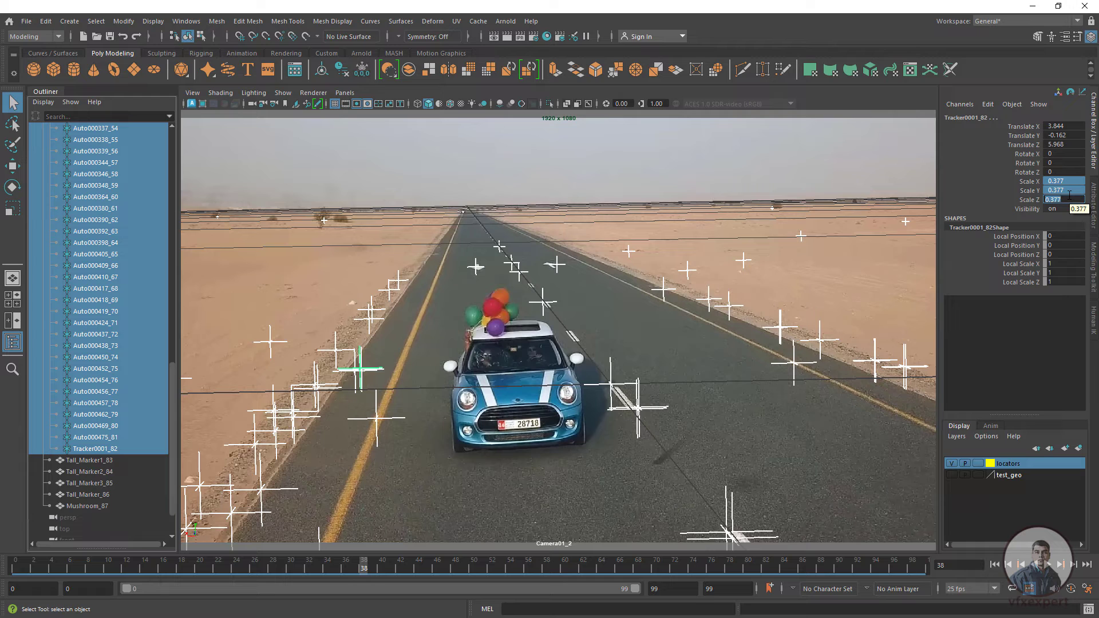
{"action": "key", "text": "Return"}
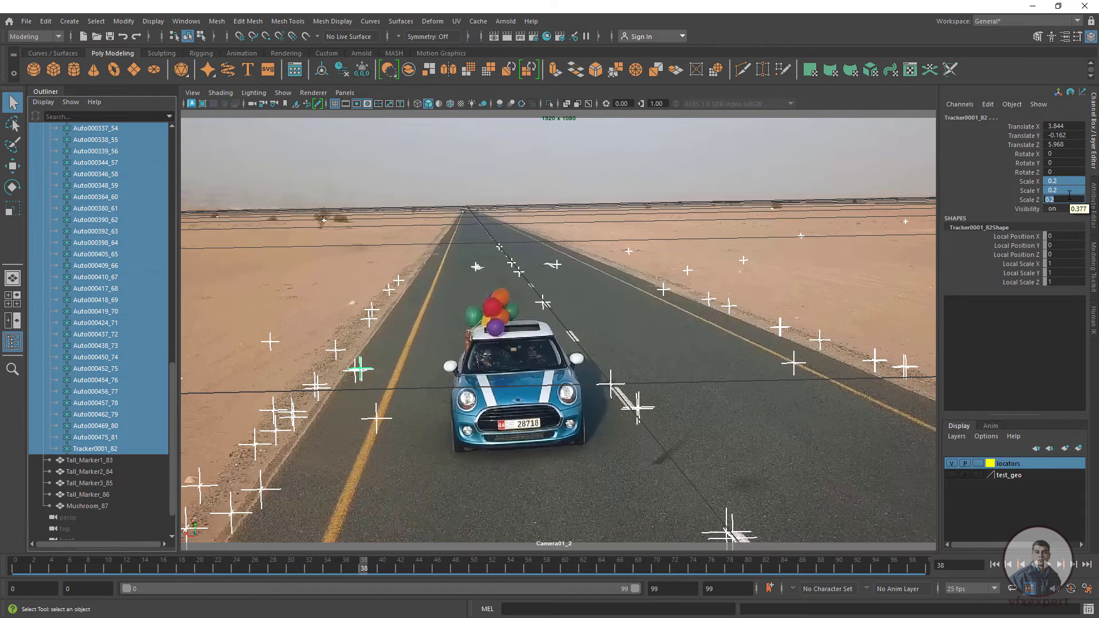
- Deselect the tracker locators, collapse CameraGroup_1 in the hierarchy and return the timeline to frame 0
{"action": "left_click", "coordinate": [723, 413]}
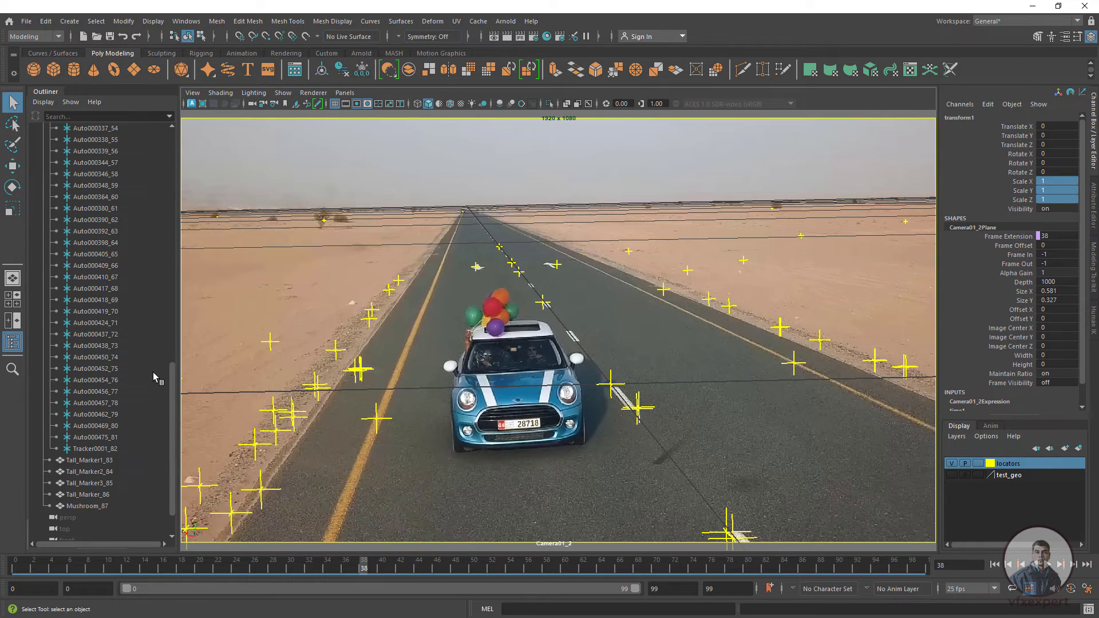
{"action": "left_click_drag", "start_coordinate": [175, 376], "coordinate": [184, 139]}
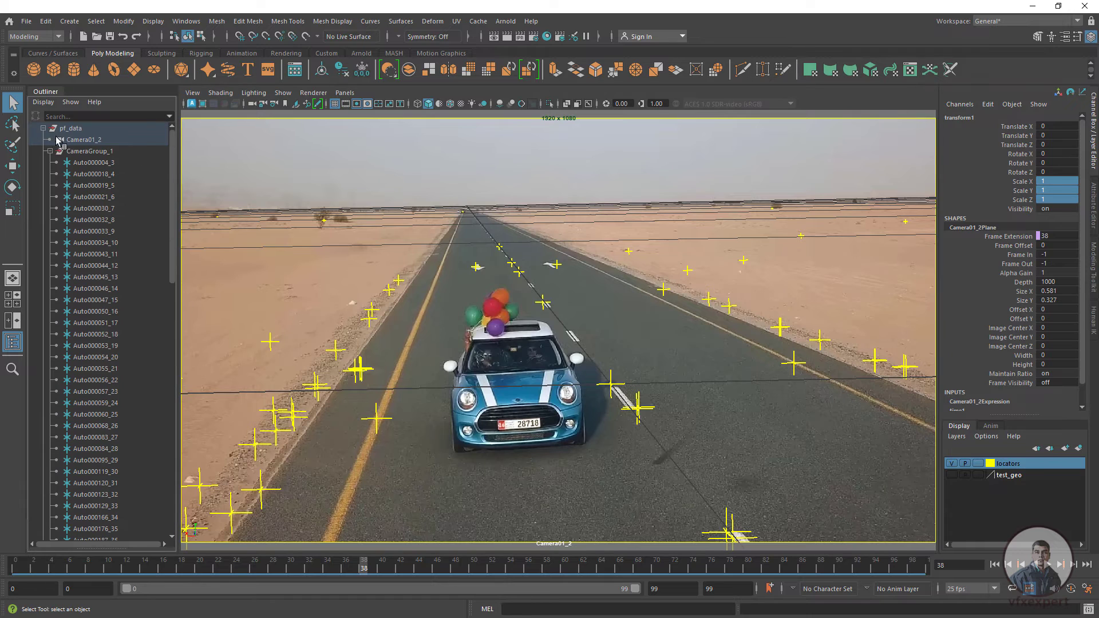
{"action": "left_click", "coordinate": [50, 151]}
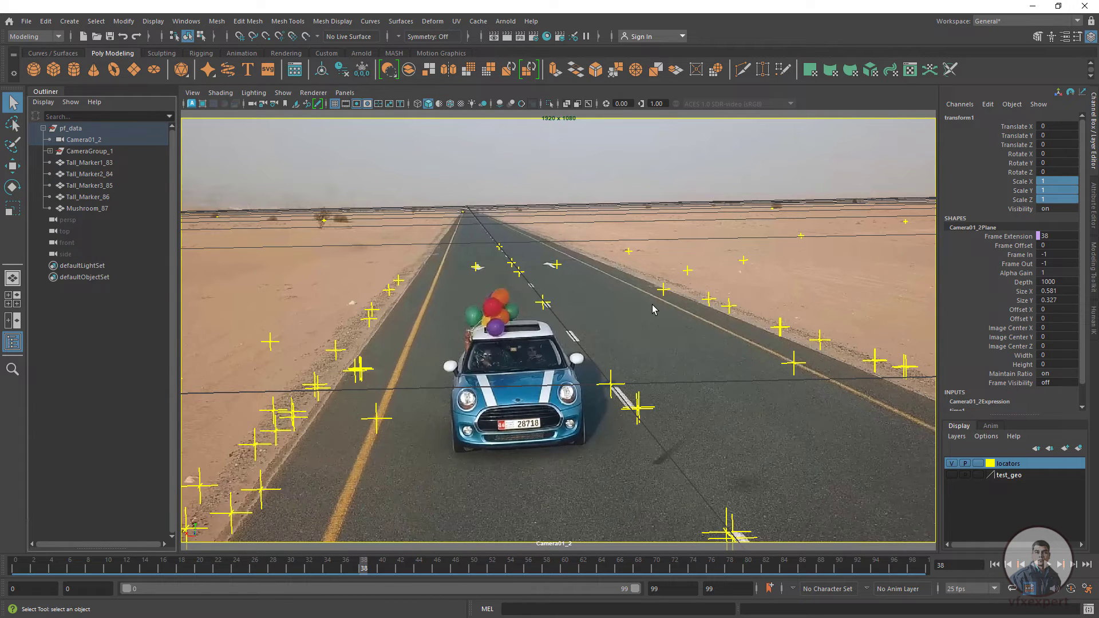
{"action": "left_click_drag", "start_coordinate": [344, 567], "coordinate": [15, 565]}
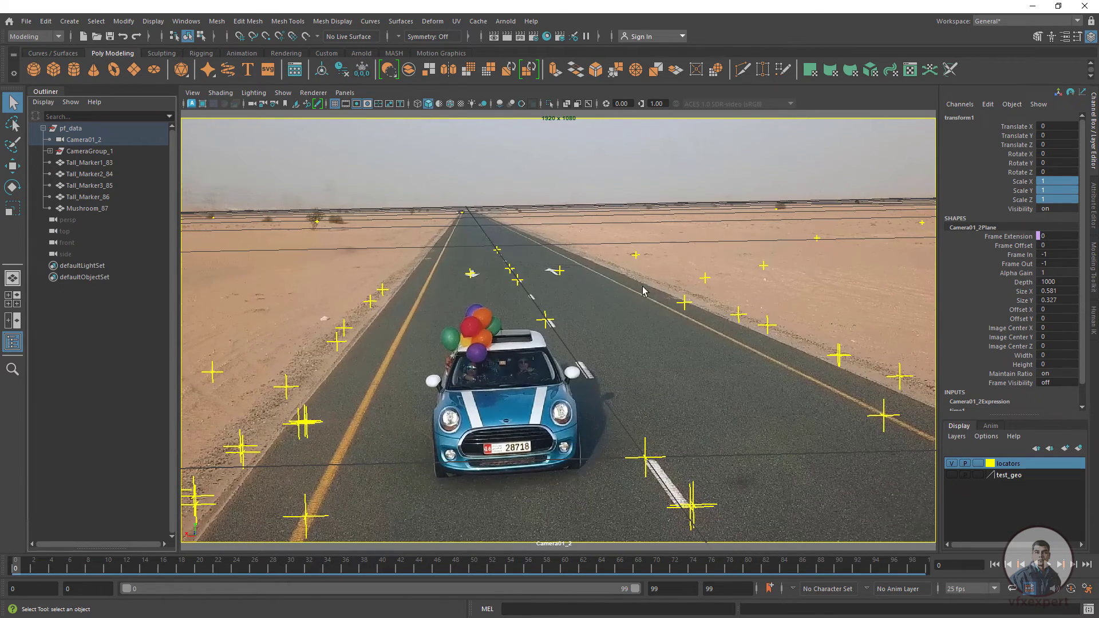
- Save the scene under the new name road_camera_mayascene_v001.ma in the pf track Project folder
{"action": "left_click", "coordinate": [26, 21]}
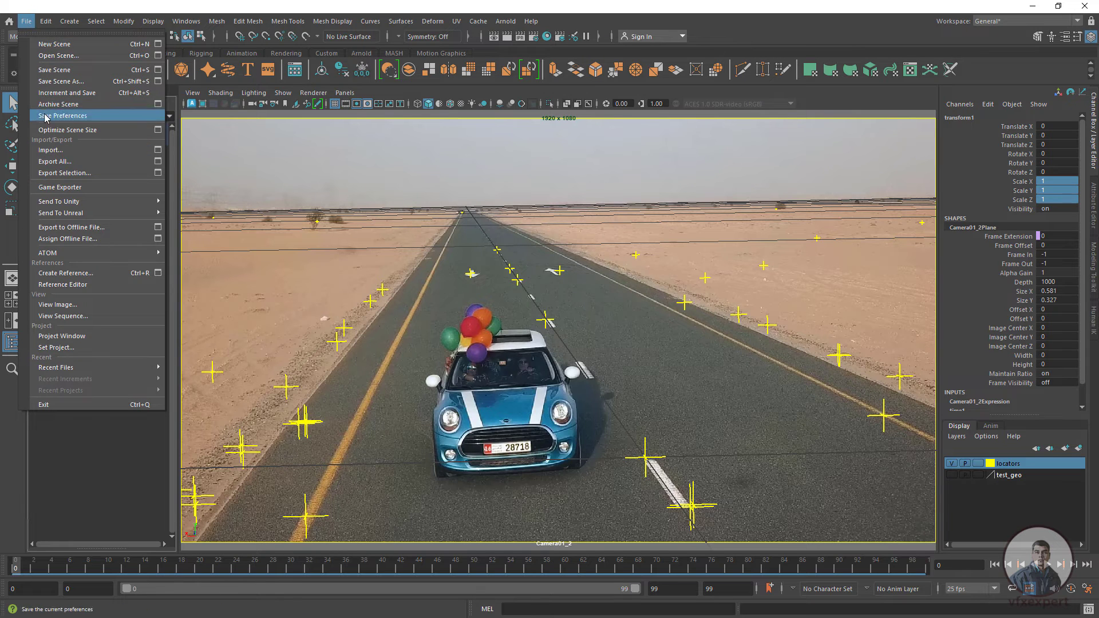
{"action": "left_click", "coordinate": [61, 82]}
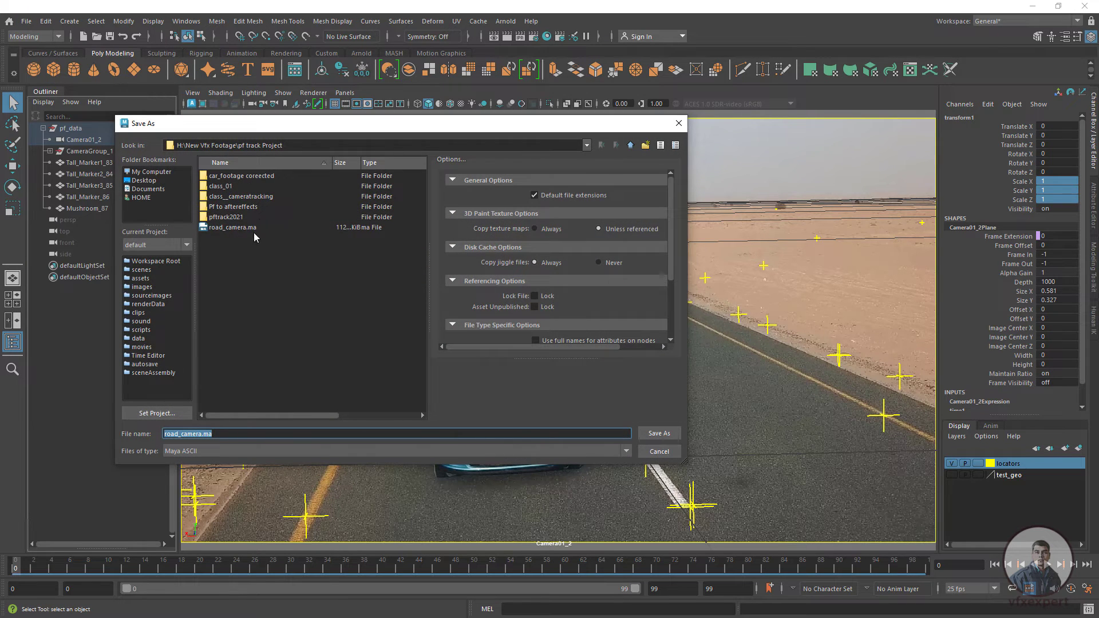
{"action": "left_click", "coordinate": [202, 434]}
{"action": "type", "text": "_mayascene_v001"}
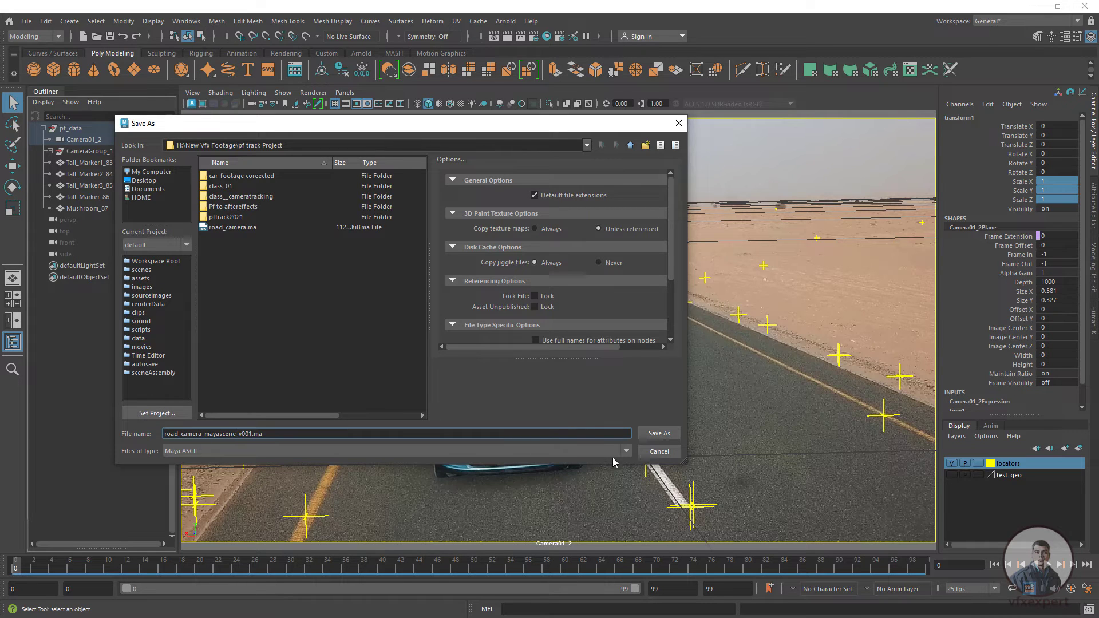
{"action": "left_click", "coordinate": [649, 433]}
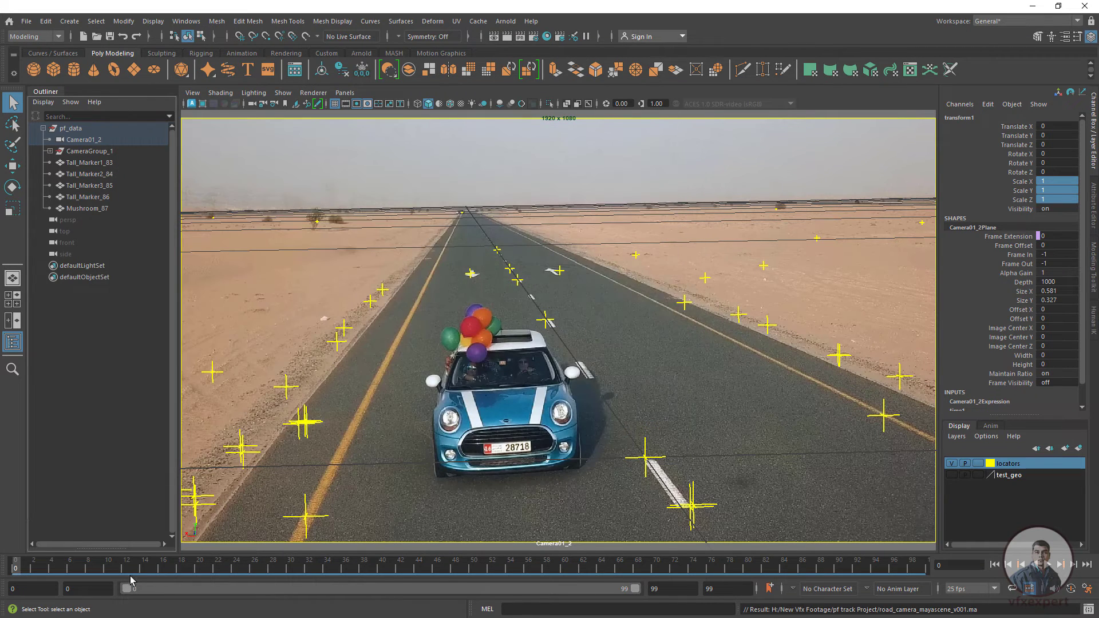
- Split the workspace into two side-by-side views, one looking through Camera01_2 and the other showing the locators in perspective
{"action": "left_click_drag", "start_coordinate": [54, 571], "coordinate": [1, 559]}
{"action": "left_click", "coordinate": [16, 325]}
{"action": "left_click", "coordinate": [344, 93]}
{"action": "mouse_move", "coordinate": [444, 104]}
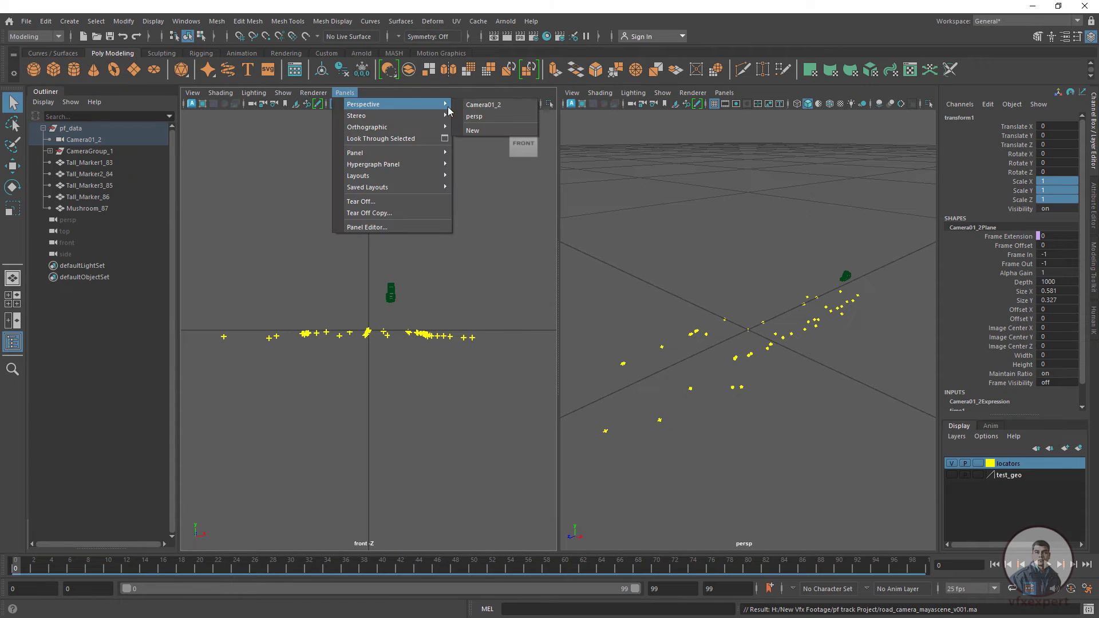
{"action": "left_click", "coordinate": [483, 105]}
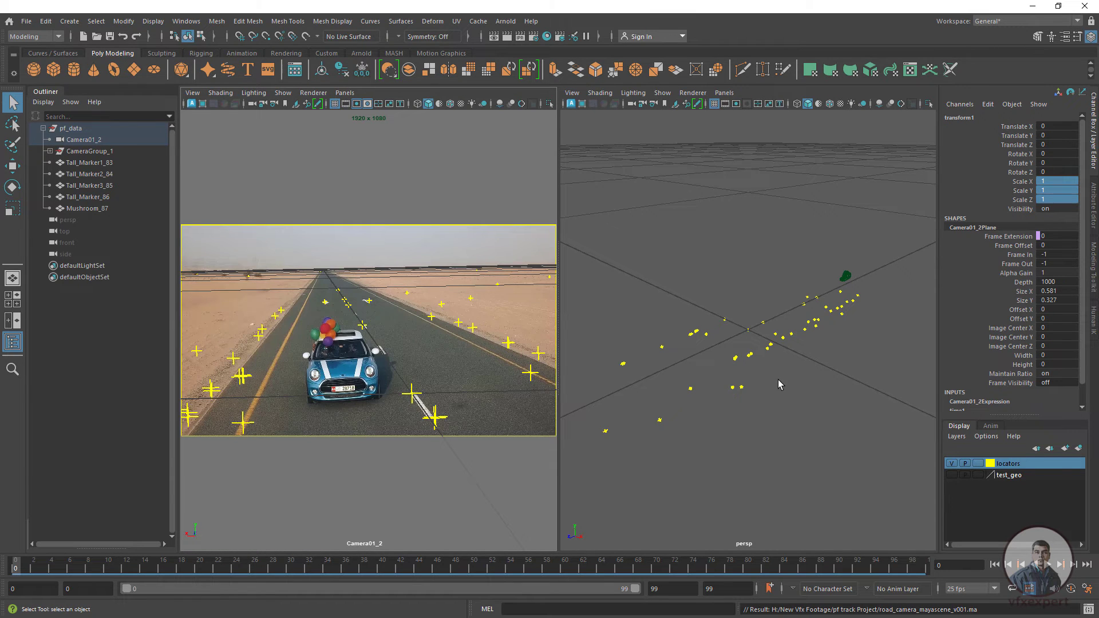
{"action": "left_click_drag", "start_coordinate": [873, 439], "coordinate": [804, 466], "text": "alt"}
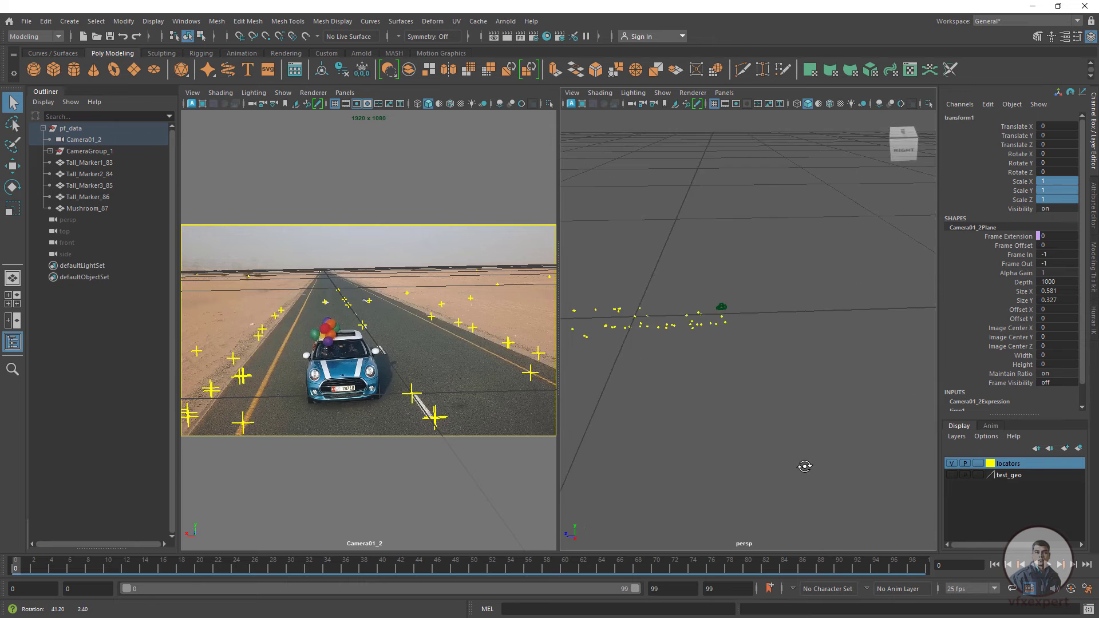
{"action": "right_click_drag", "start_coordinate": [633, 376], "coordinate": [692, 394], "text": "alt"}
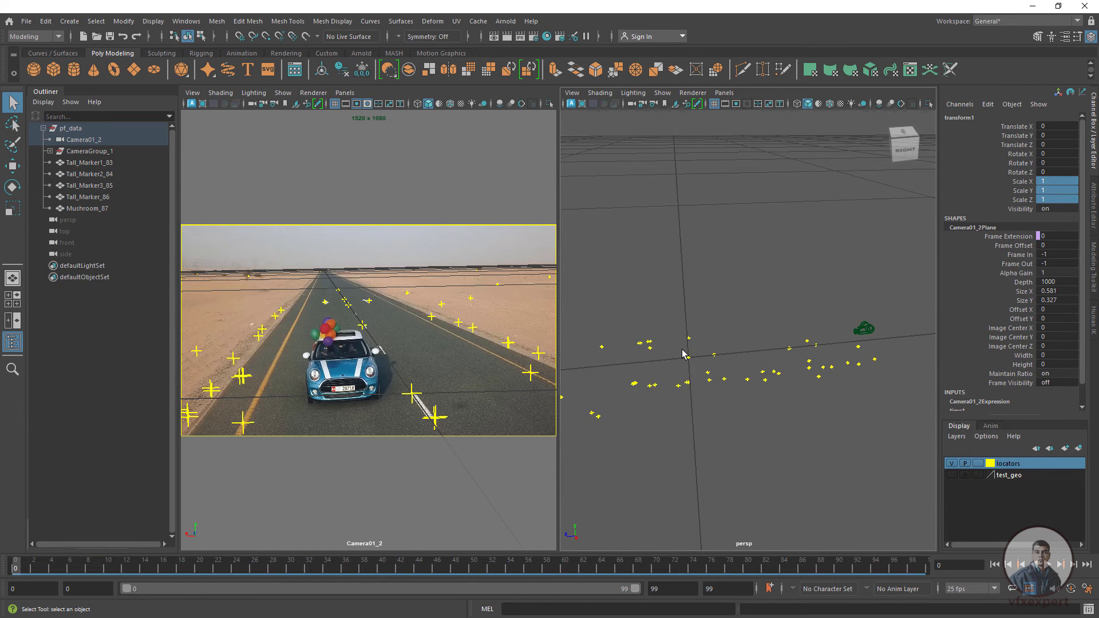
- Collapse and select the pf_data group and snap its pivot to the road-centre locator just behind the car's roof
{"action": "left_click", "coordinate": [43, 130]}
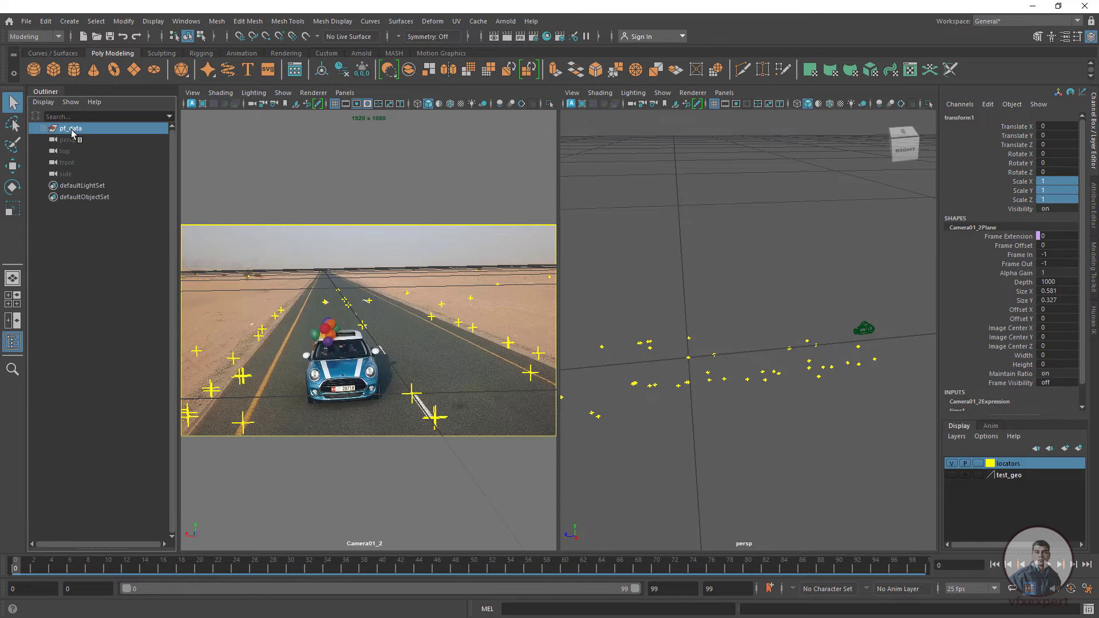
{"action": "left_click", "coordinate": [71, 130]}
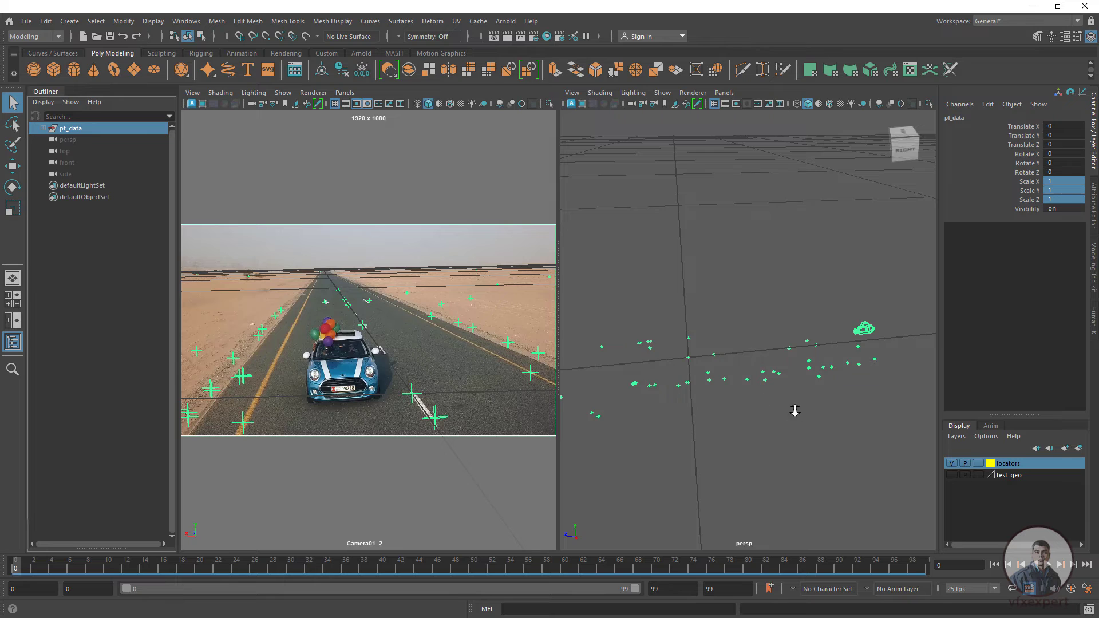
{"action": "left_click_drag", "start_coordinate": [794, 410], "coordinate": [749, 400], "text": "alt"}
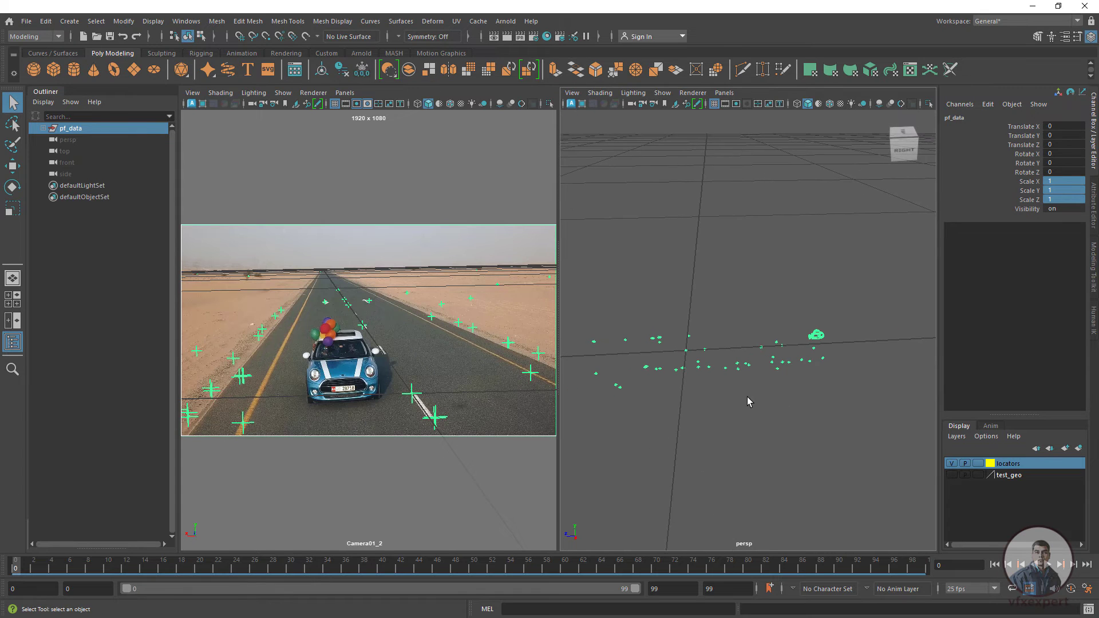
{"action": "key", "text": "w"}
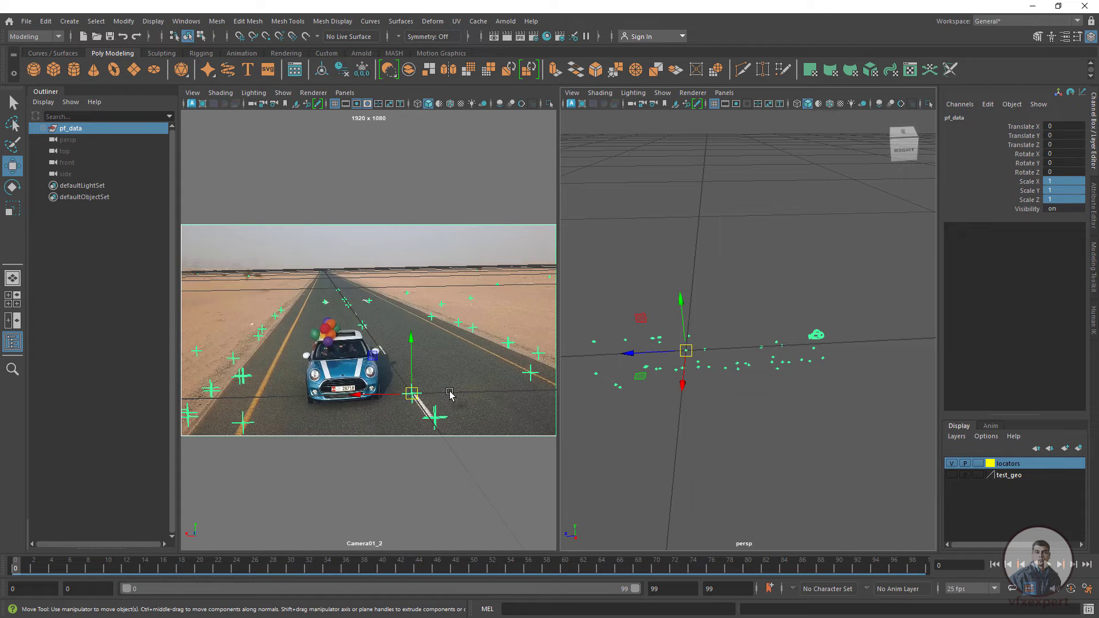
{"action": "key", "text": "d"}
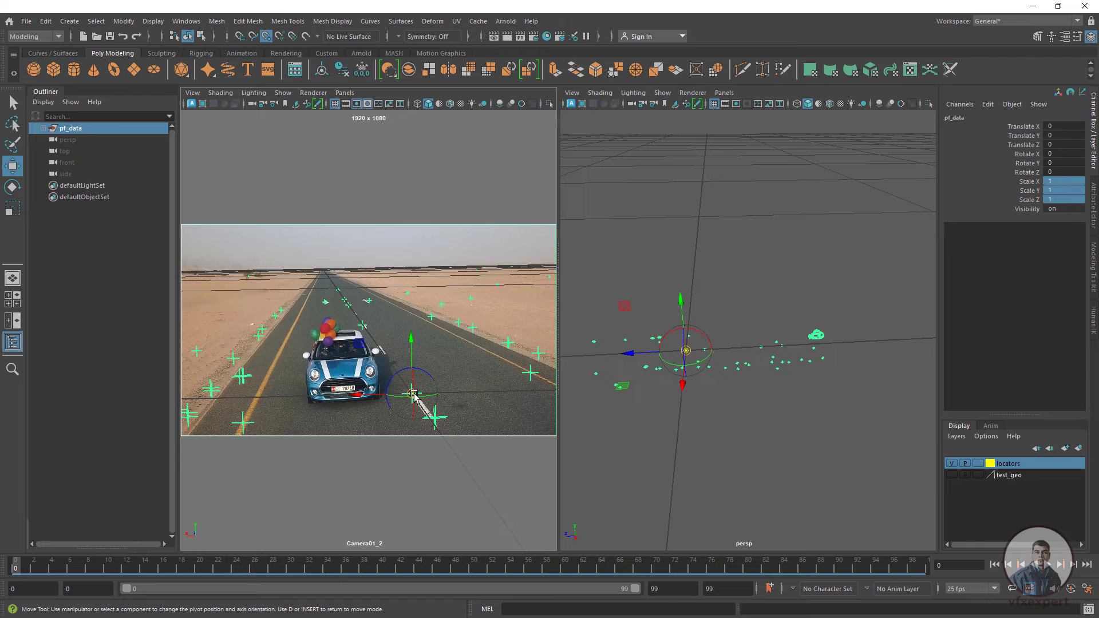
{"action": "left_click_drag", "start_coordinate": [414, 395], "coordinate": [368, 332]}
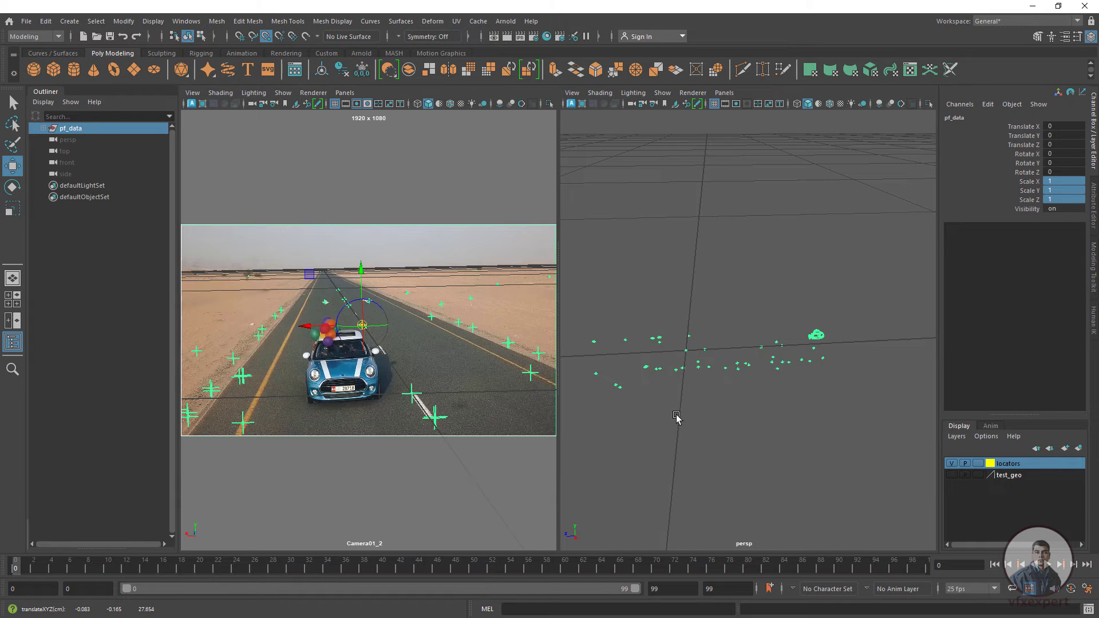
- Move the pf_data group with grid snapping so that its pivot sits on the grid origin
{"action": "right_click_drag", "start_coordinate": [774, 460], "coordinate": [725, 415], "text": "alt"}
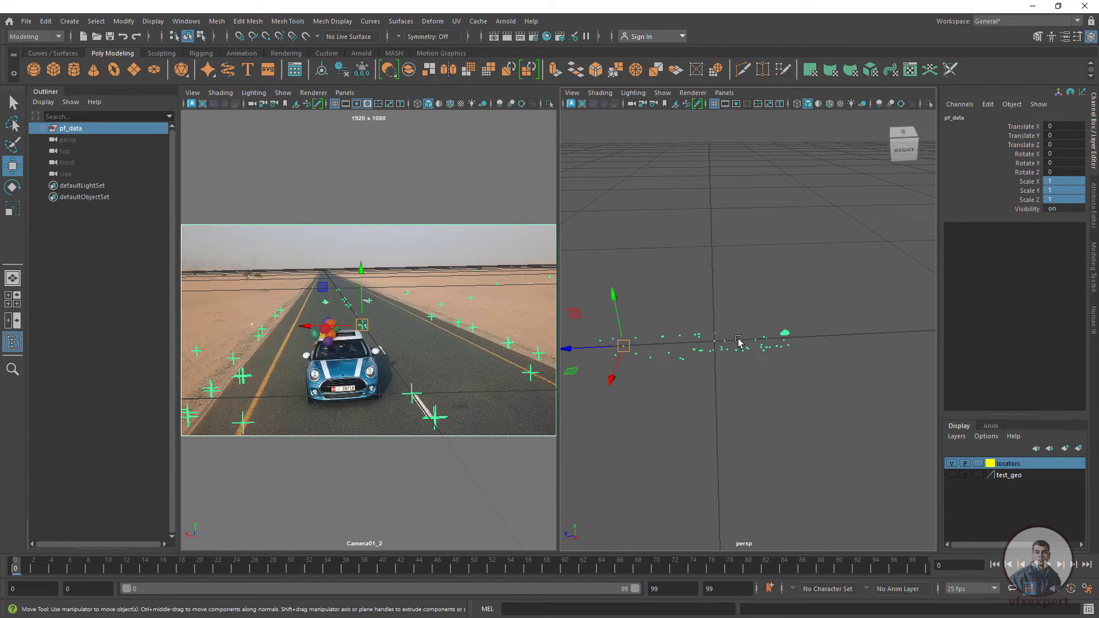
{"action": "key", "text": "v"}
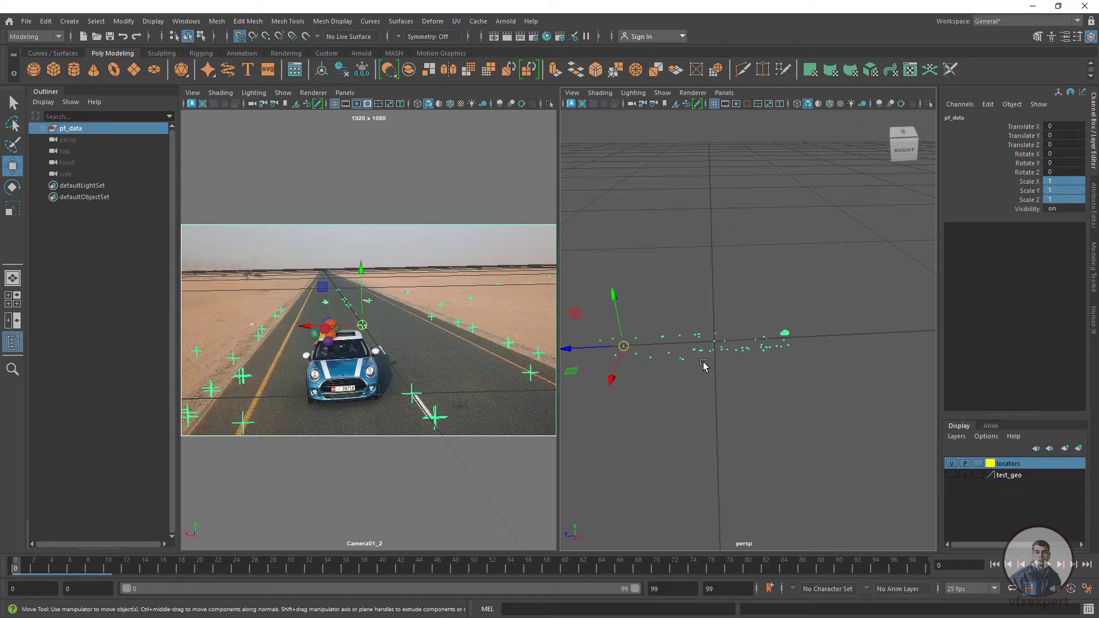
{"action": "left_click_drag", "start_coordinate": [623, 346], "coordinate": [677, 342]}
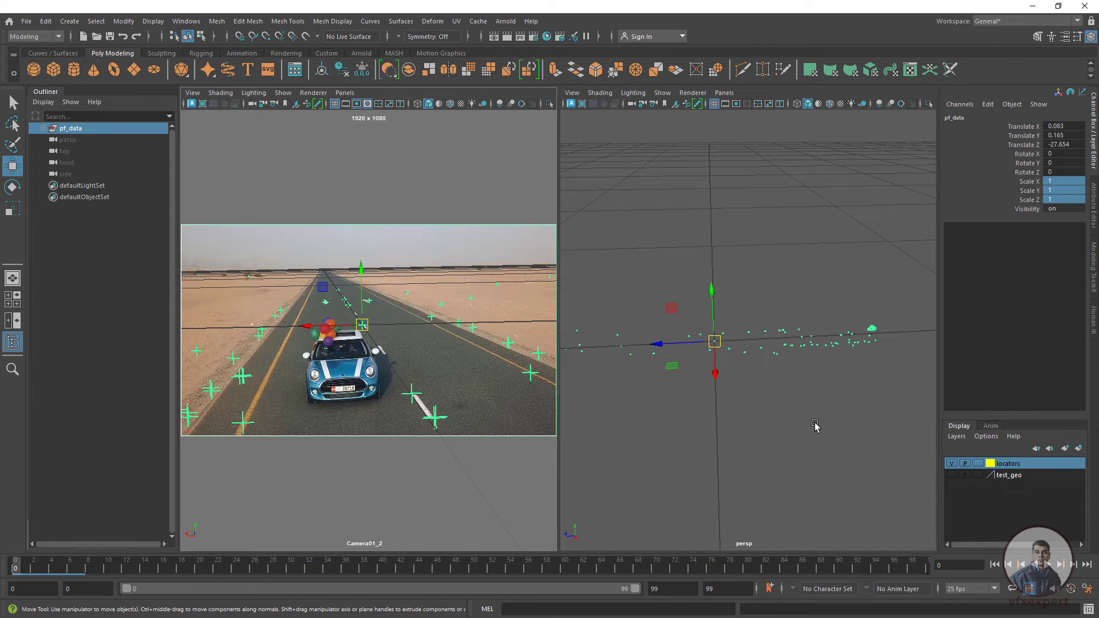
{"action": "left_click_drag", "start_coordinate": [753, 427], "coordinate": [719, 449], "text": "alt"}
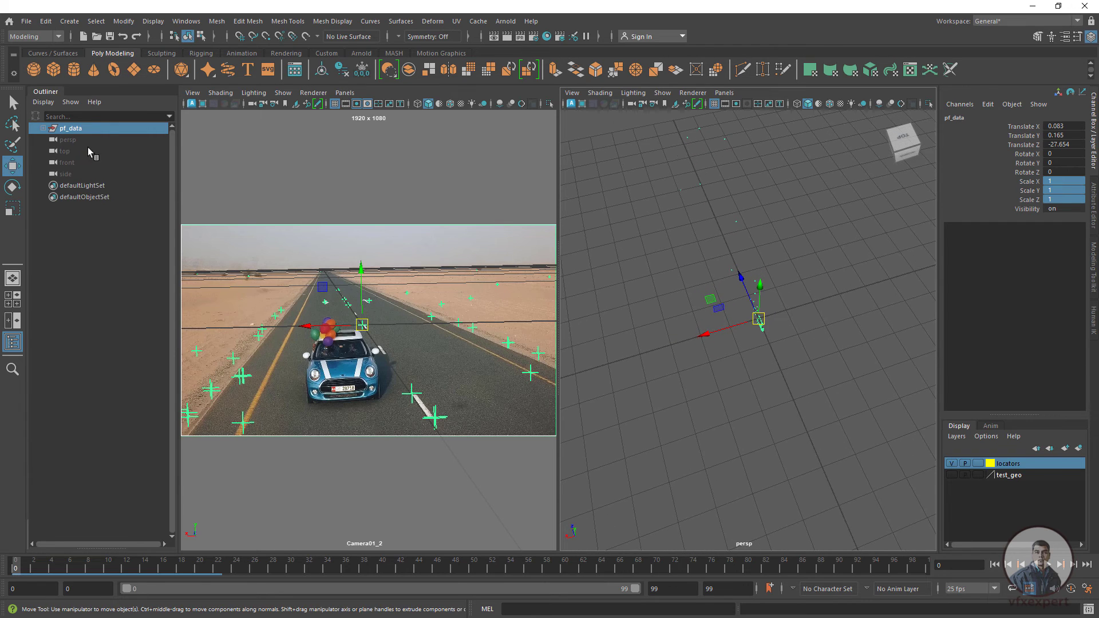
- Rotate the pf_data group about its Y axis and set Rotate Y to 180
{"action": "left_click", "coordinate": [1027, 154]}
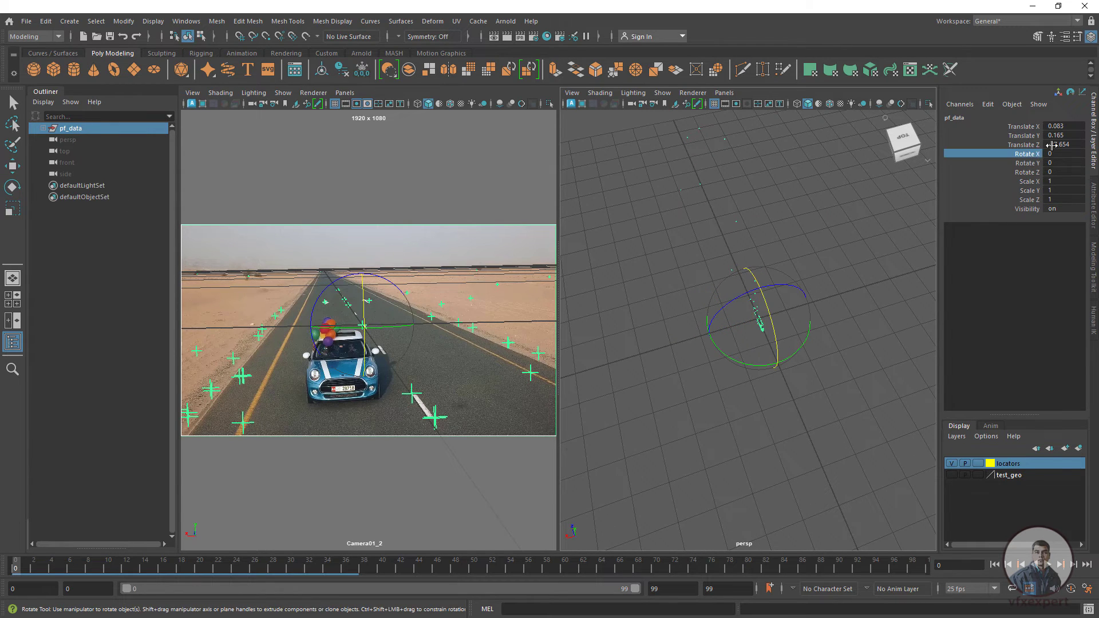
{"action": "left_click", "coordinate": [1029, 163]}
{"action": "left_click", "coordinate": [1029, 173]}
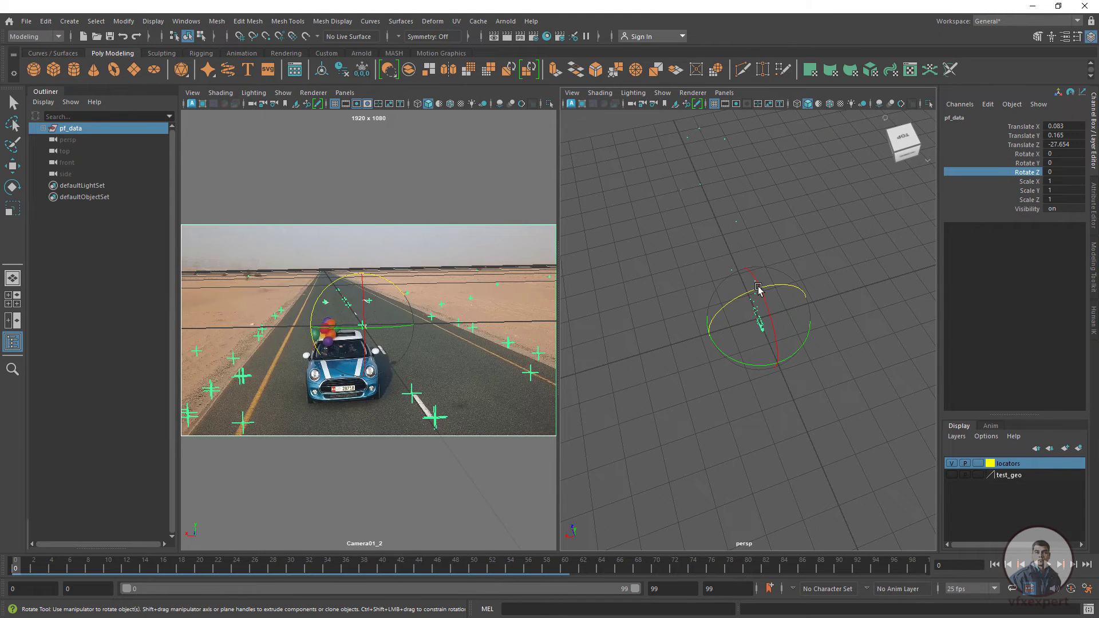
{"action": "left_click", "coordinate": [1029, 163]}
{"action": "left_click_drag", "start_coordinate": [775, 417], "coordinate": [859, 372], "text": "alt"}
{"action": "left_click_drag", "start_coordinate": [755, 351], "coordinate": [798, 335]}
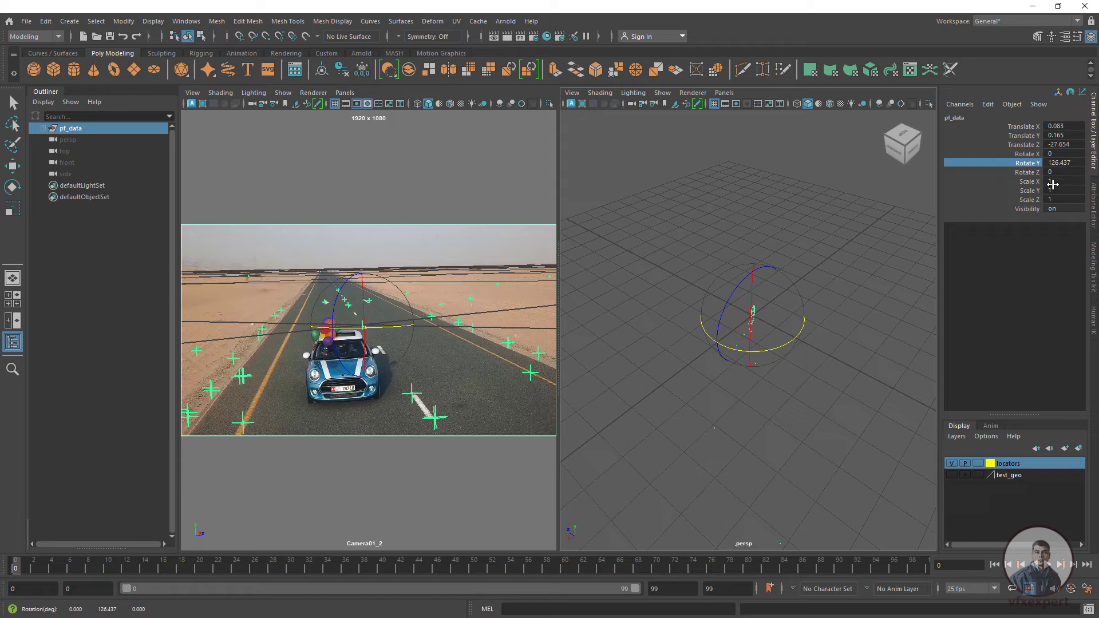
{"action": "double_click", "coordinate": [1076, 165]}
{"action": "type", "text": "1"}
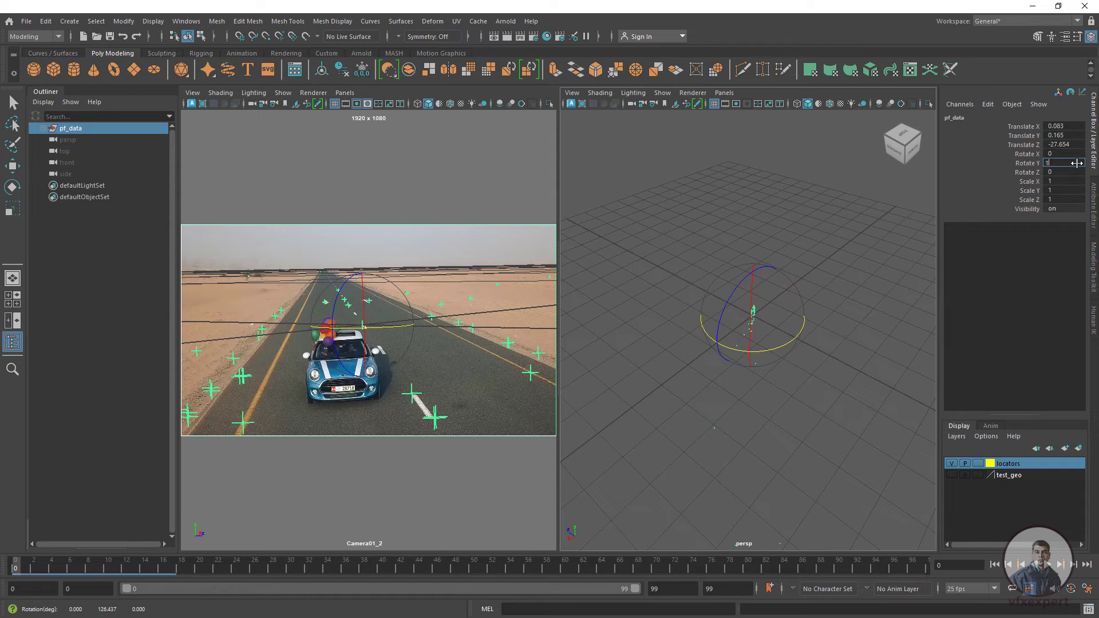
{"action": "type", "text": "80"}
{"action": "key", "text": "Return"}
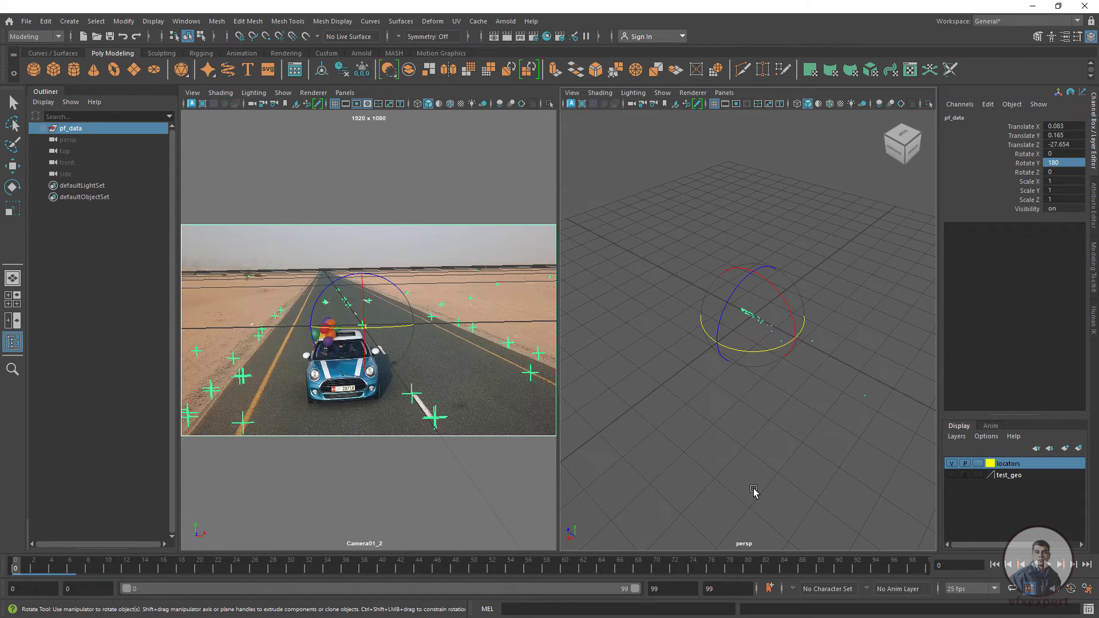
- Reselect pf_data and examine its X and Z rotation axes against the grid in the perspective view
{"action": "key", "text": "w"}
{"action": "left_click", "coordinate": [757, 482]}
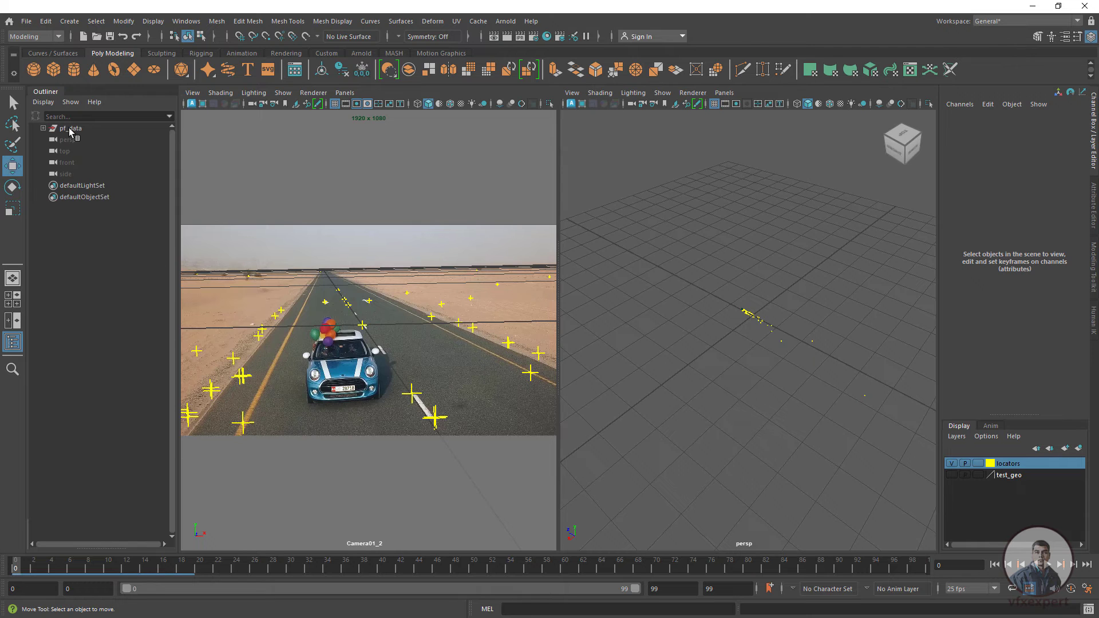
{"action": "left_click", "coordinate": [69, 128]}
{"action": "left_click_drag", "start_coordinate": [785, 390], "coordinate": [761, 434], "text": "alt"}
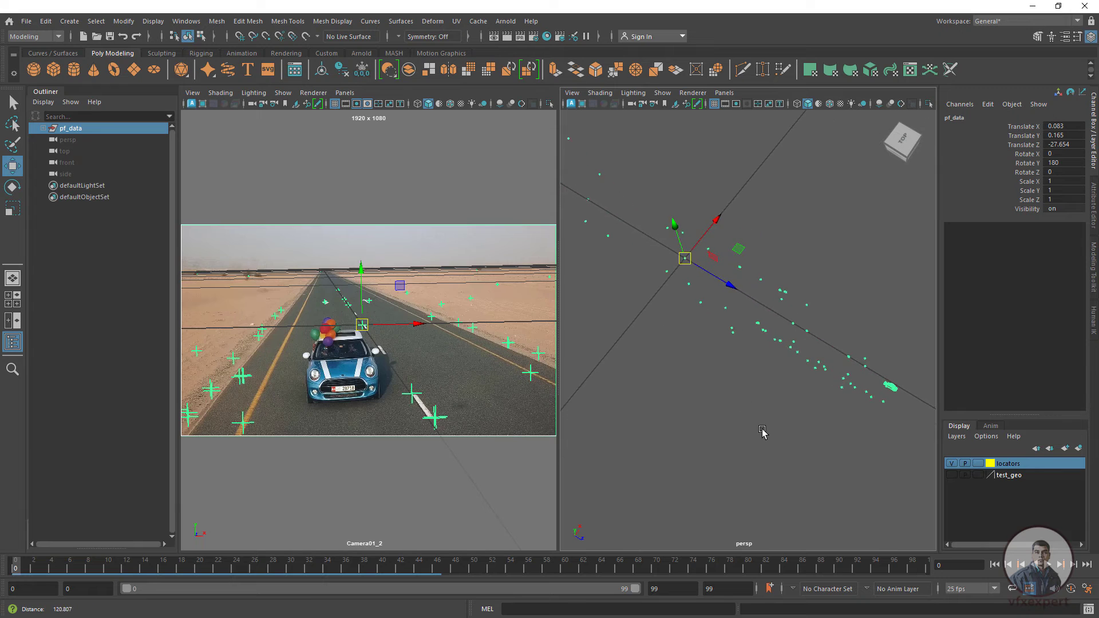
{"action": "left_click", "coordinate": [1033, 154]}
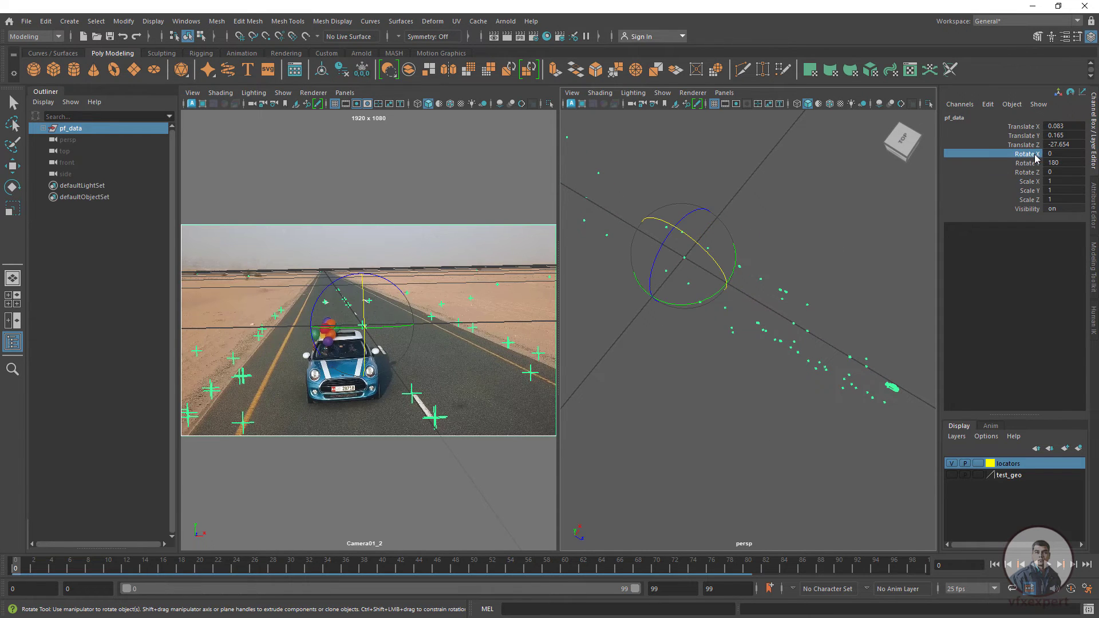
{"action": "left_click", "coordinate": [1027, 173]}
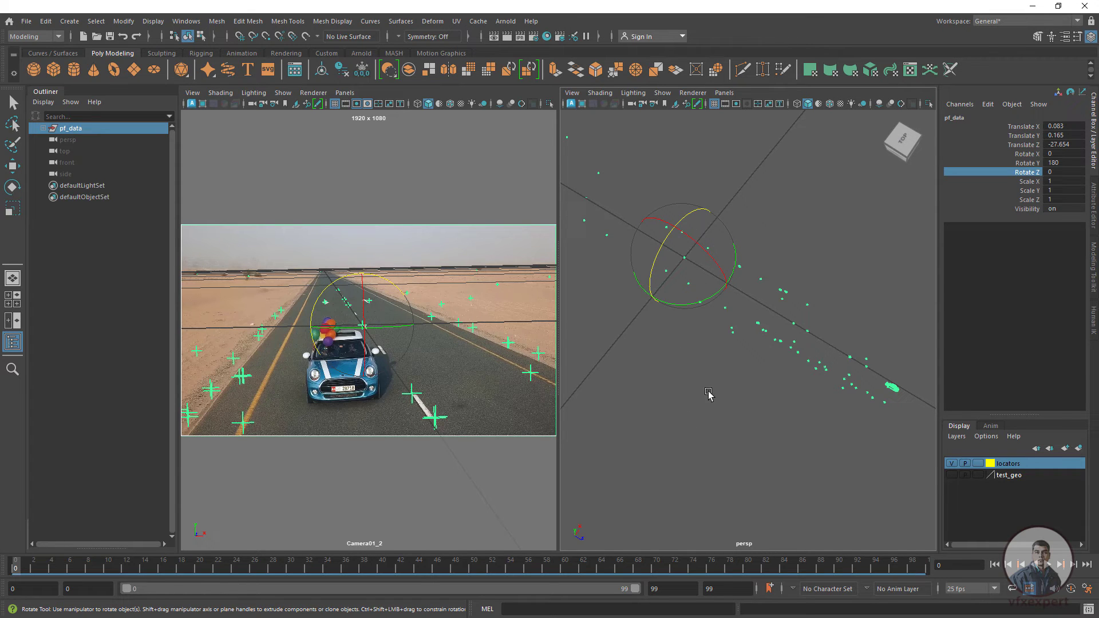
{"action": "left_click_drag", "start_coordinate": [709, 394], "coordinate": [581, 412], "text": "alt"}
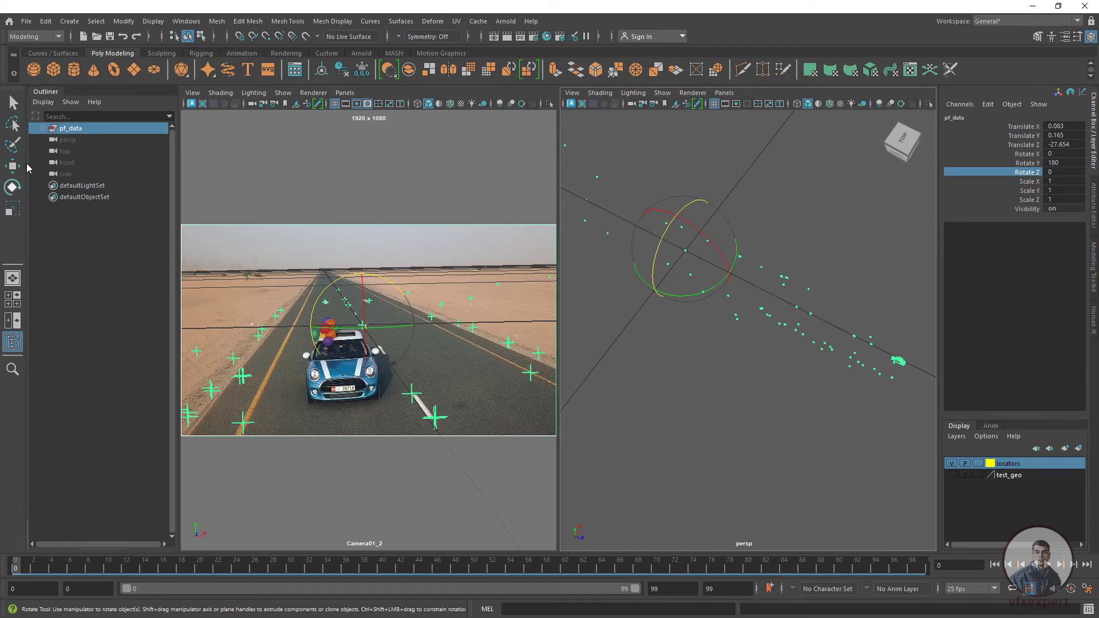
- Return to the Select tool and save the realigned scene under its current file name
{"action": "left_click", "coordinate": [14, 103]}
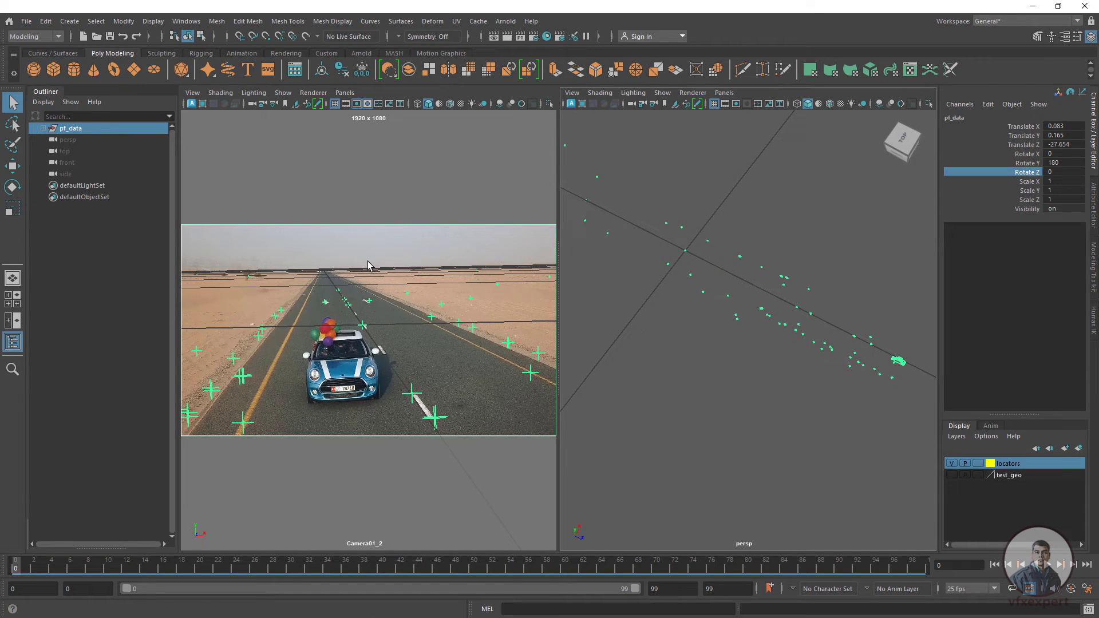
{"action": "key", "text": "ctrl+s"}
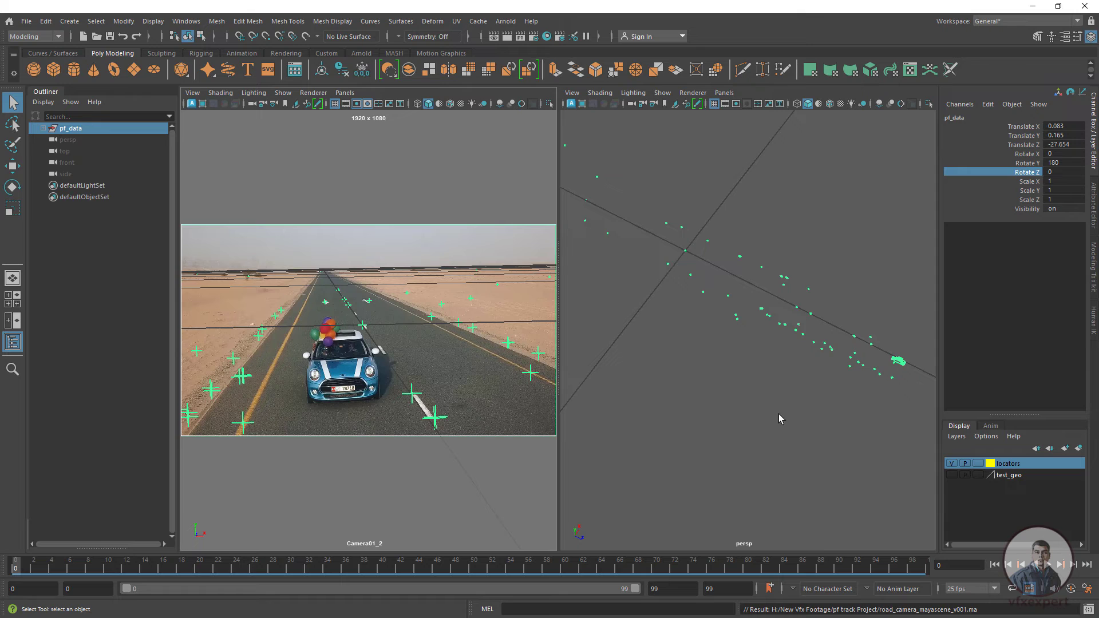
{"action": "left_click_drag", "start_coordinate": [779, 414], "coordinate": [891, 486], "text": "alt"}
{"action": "right_click_drag", "start_coordinate": [891, 486], "coordinate": [778, 429], "text": "alt"}
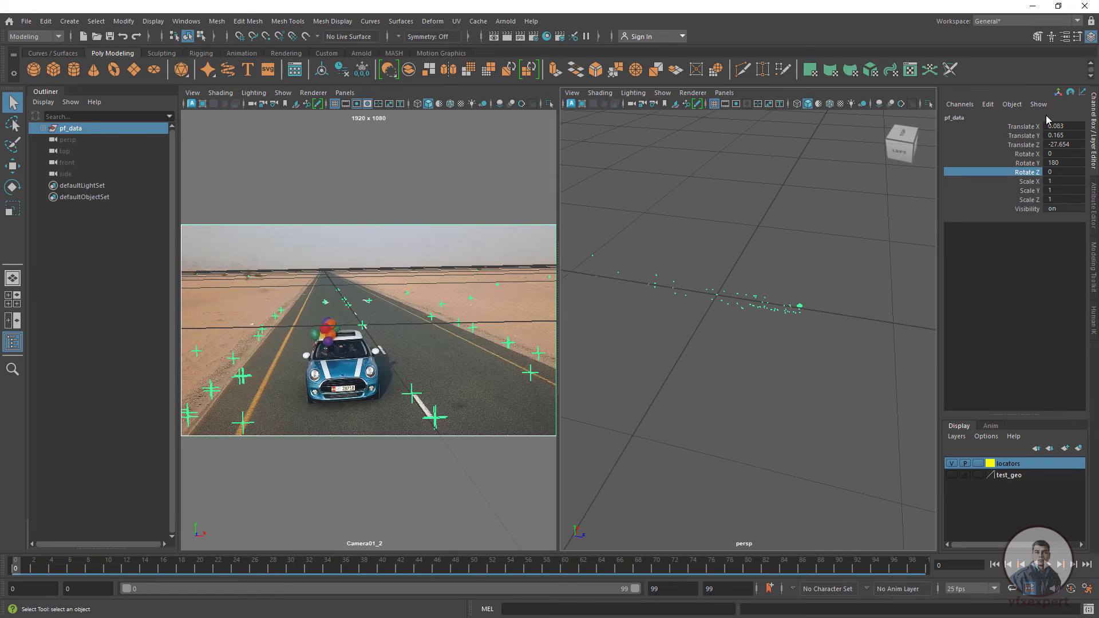
- Import the Human IK example character into the scene and examine the dummy standing at the grid origin
{"action": "left_click", "coordinate": [1052, 37]}
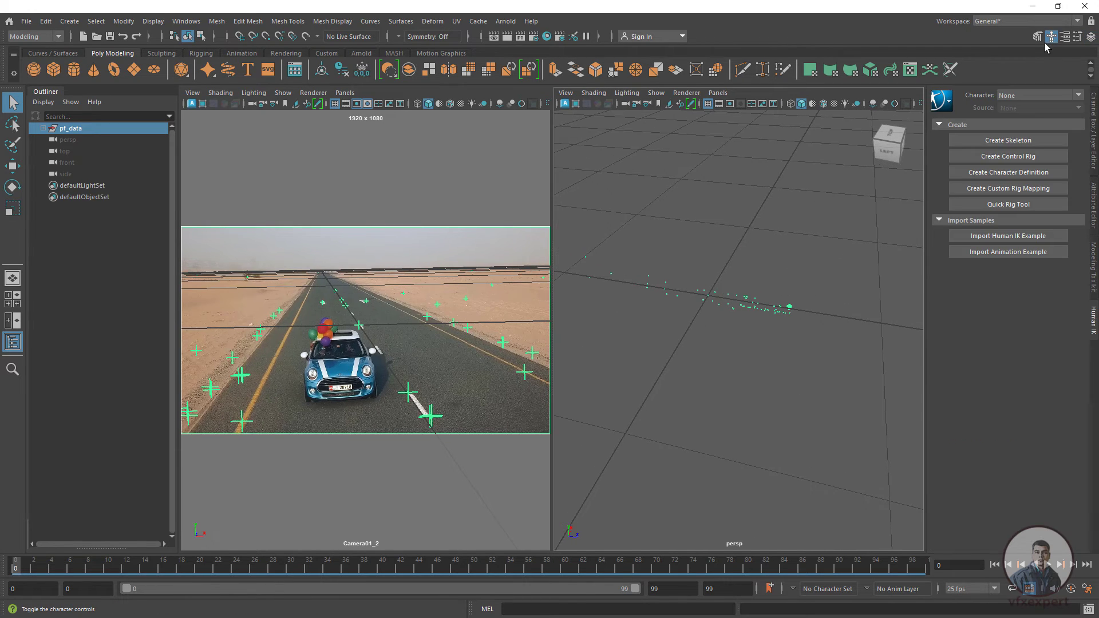
{"action": "left_click", "coordinate": [1023, 235]}
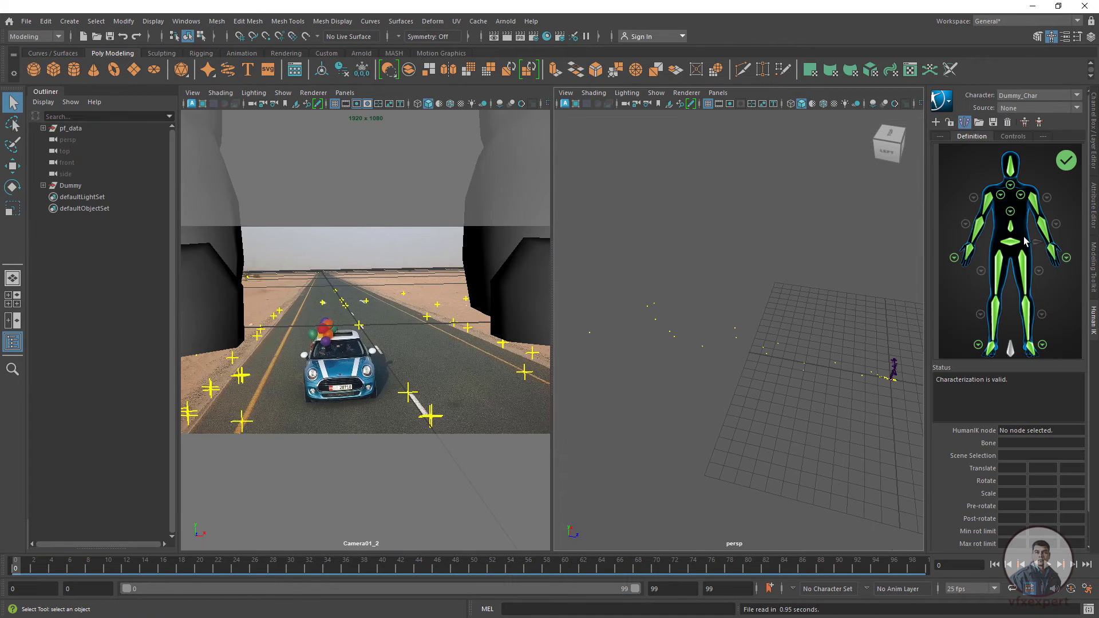
{"action": "mouse_move", "coordinate": [730, 413]}
{"action": "right_mouse_down", "text": "alt"}
{"action": "mouse_move", "coordinate": [677, 368]}
{"action": "mouse_move", "coordinate": [750, 416]}
{"action": "right_mouse_up", "text": "alt"}
{"action": "middle_click_drag", "start_coordinate": [751, 417], "coordinate": [758, 412], "text": "alt"}
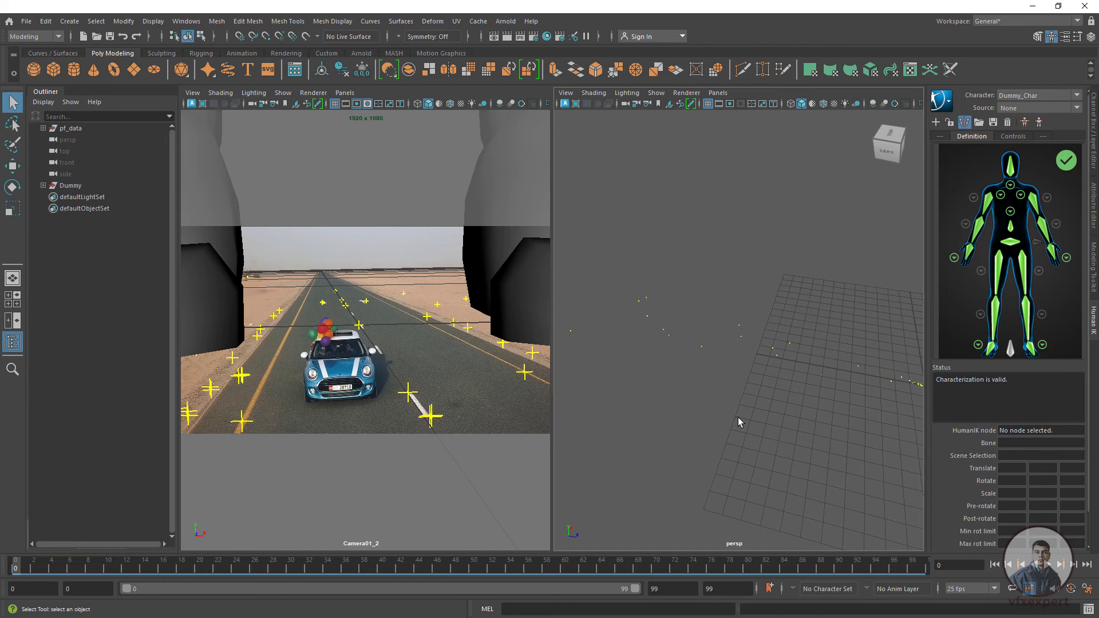
{"action": "right_click_drag", "start_coordinate": [738, 420], "coordinate": [834, 380], "text": "alt"}
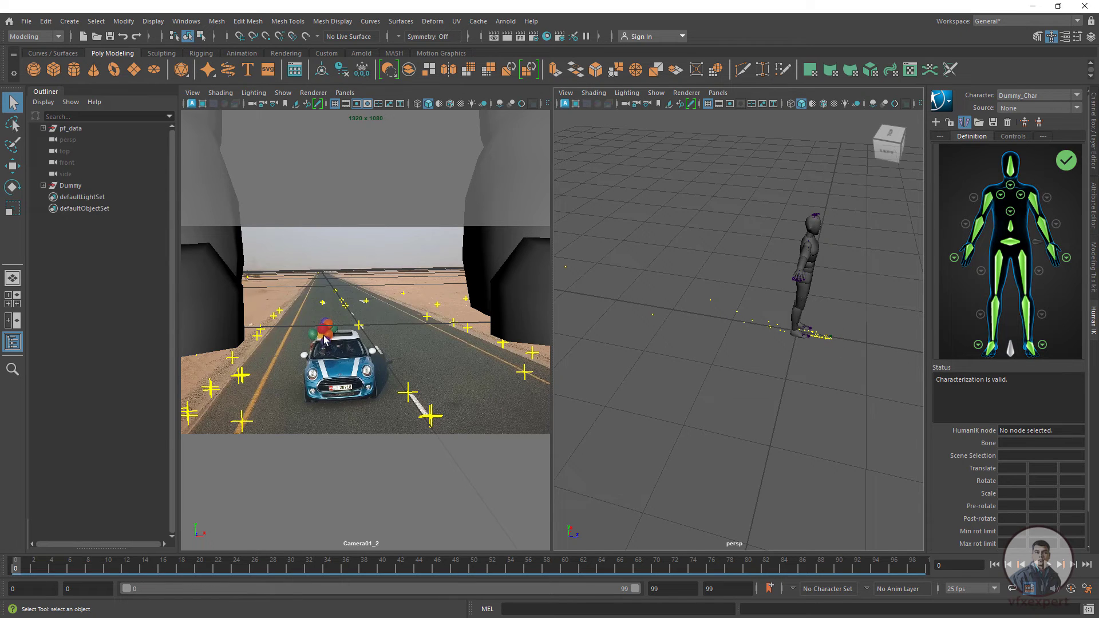
- Scale the pf_data group uniformly on X, Y and Z, trying 10 and 20 and ending at 50
{"action": "left_click", "coordinate": [70, 128]}
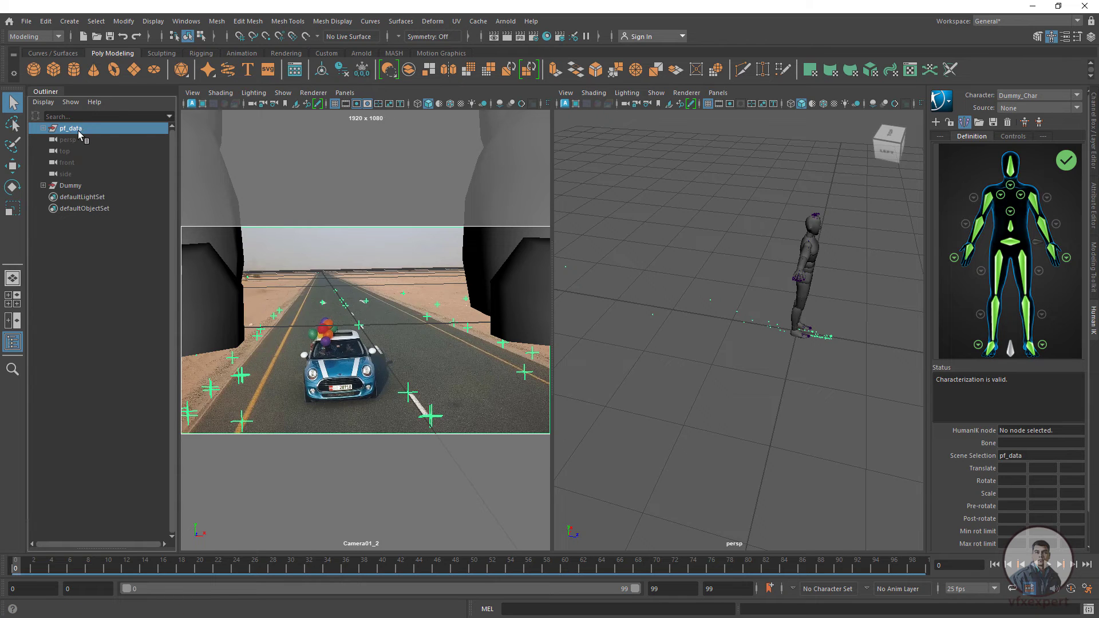
{"action": "left_click", "coordinate": [1095, 150]}
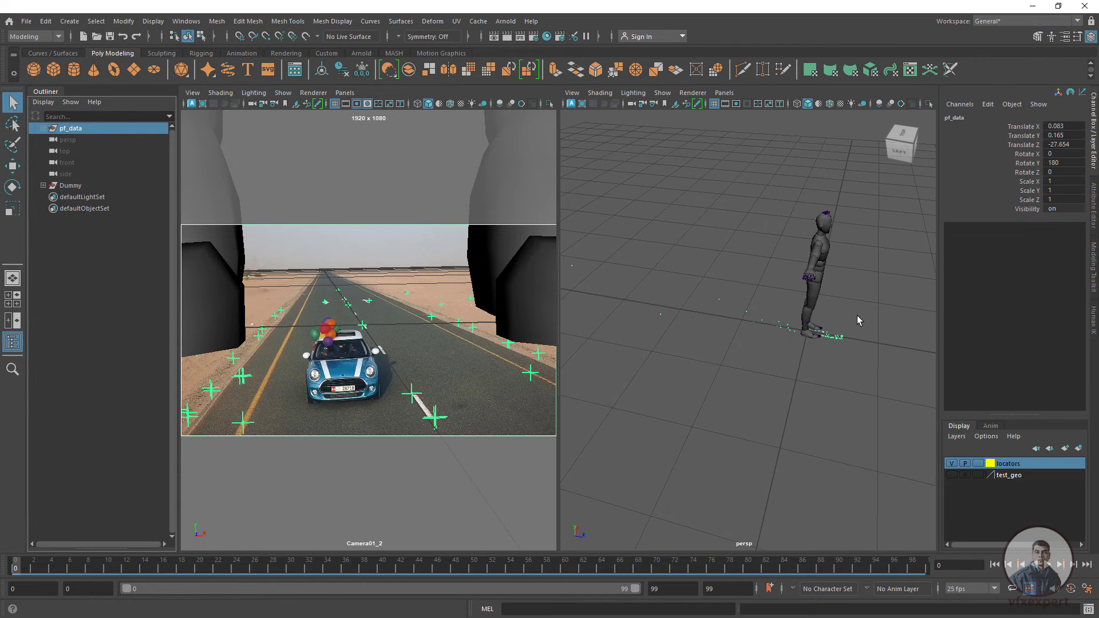
{"action": "key", "text": "r"}
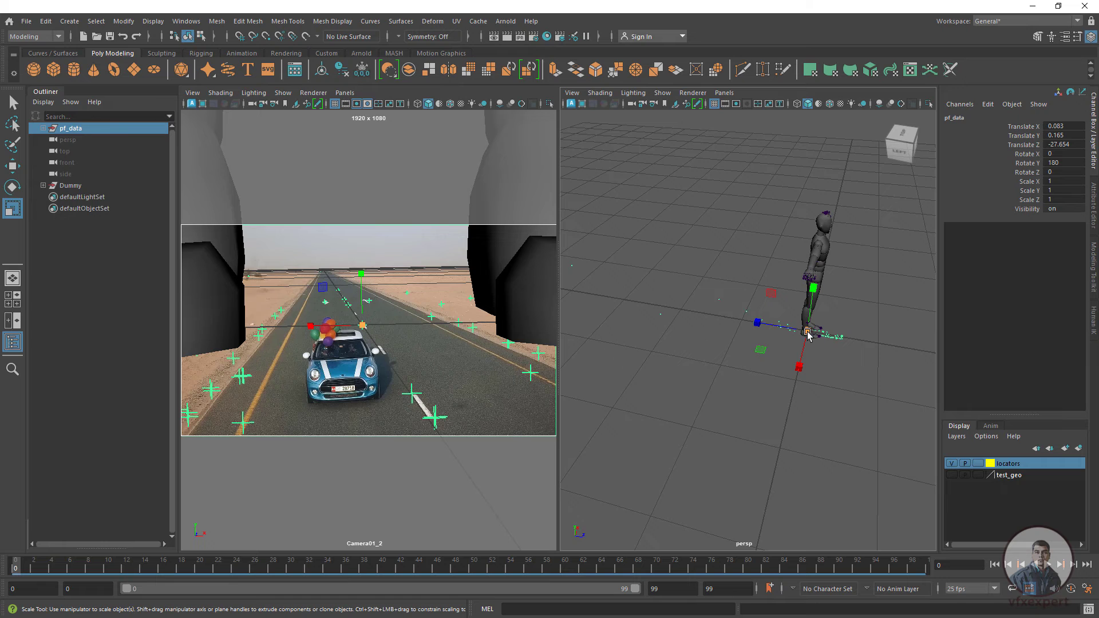
{"action": "left_click", "coordinate": [886, 348]}
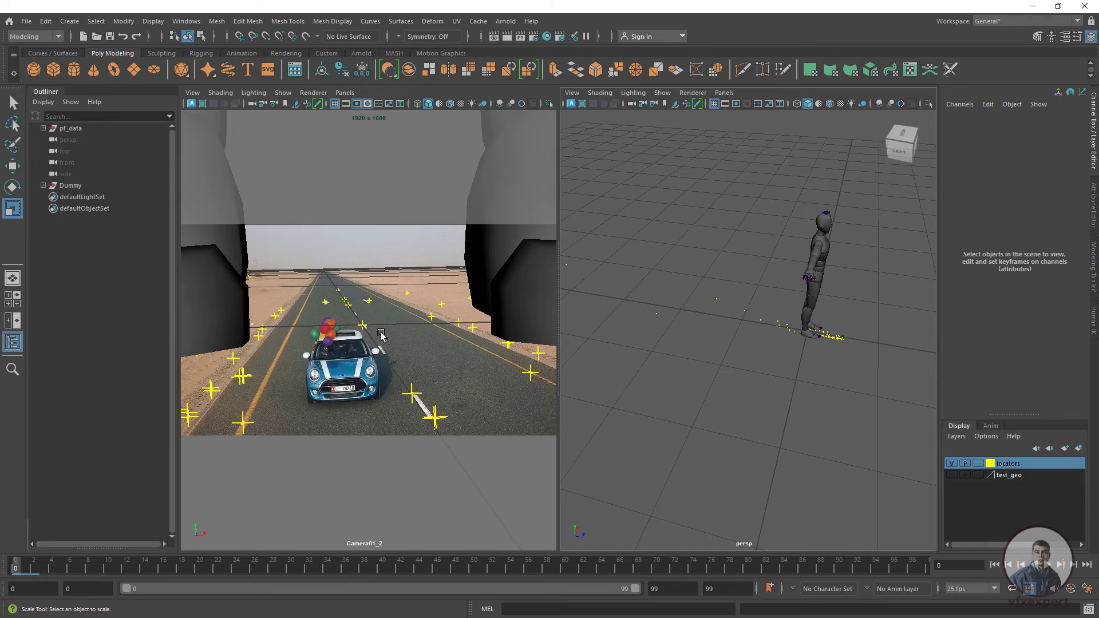
{"action": "left_click", "coordinate": [78, 128]}
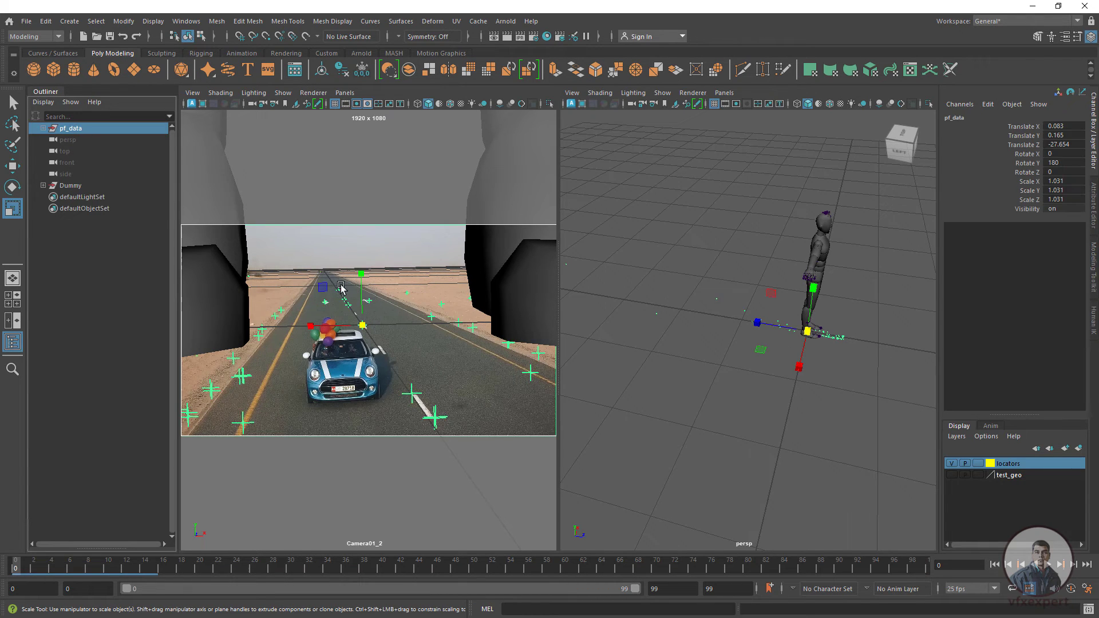
{"action": "left_click", "coordinate": [816, 335]}
{"action": "left_click_drag", "start_coordinate": [816, 335], "coordinate": [1063, 198]}
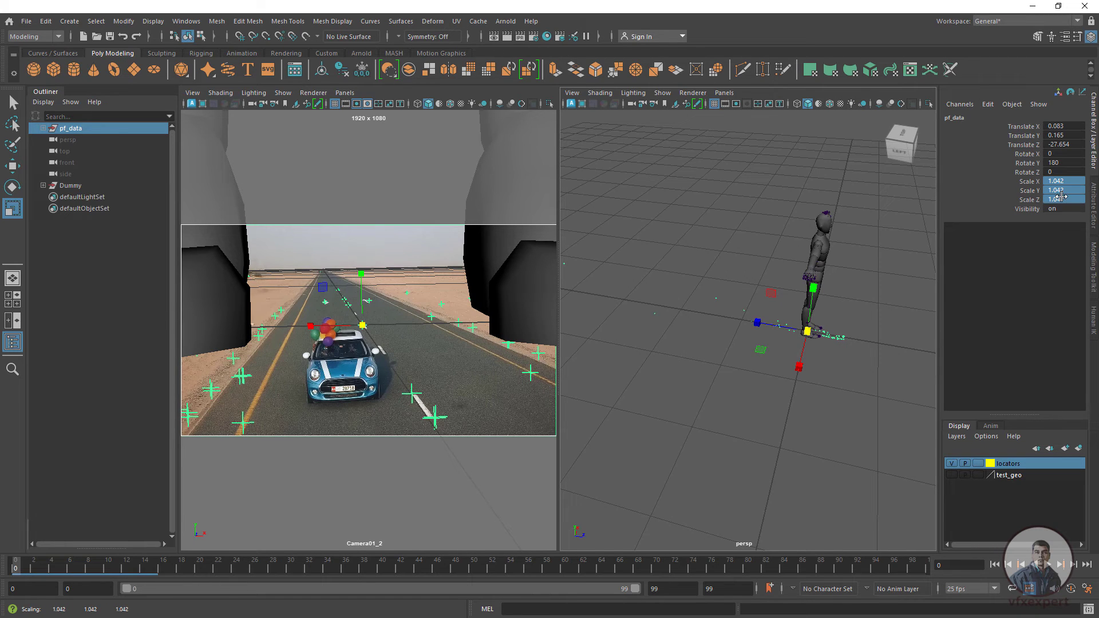
{"action": "key", "text": "Return"}
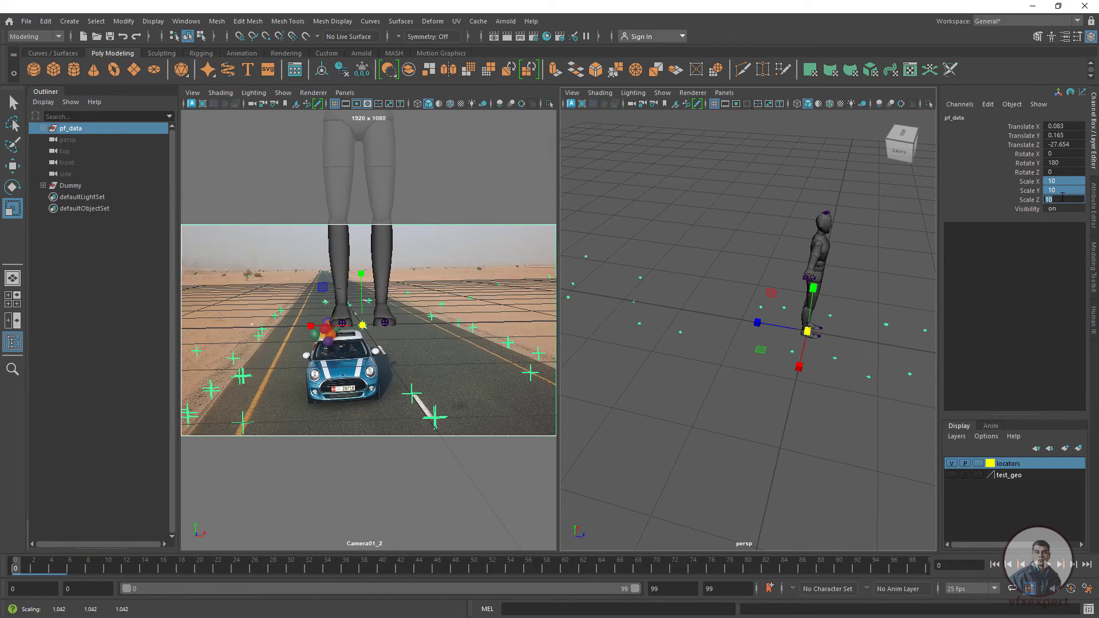
{"action": "key", "text": "Return"}
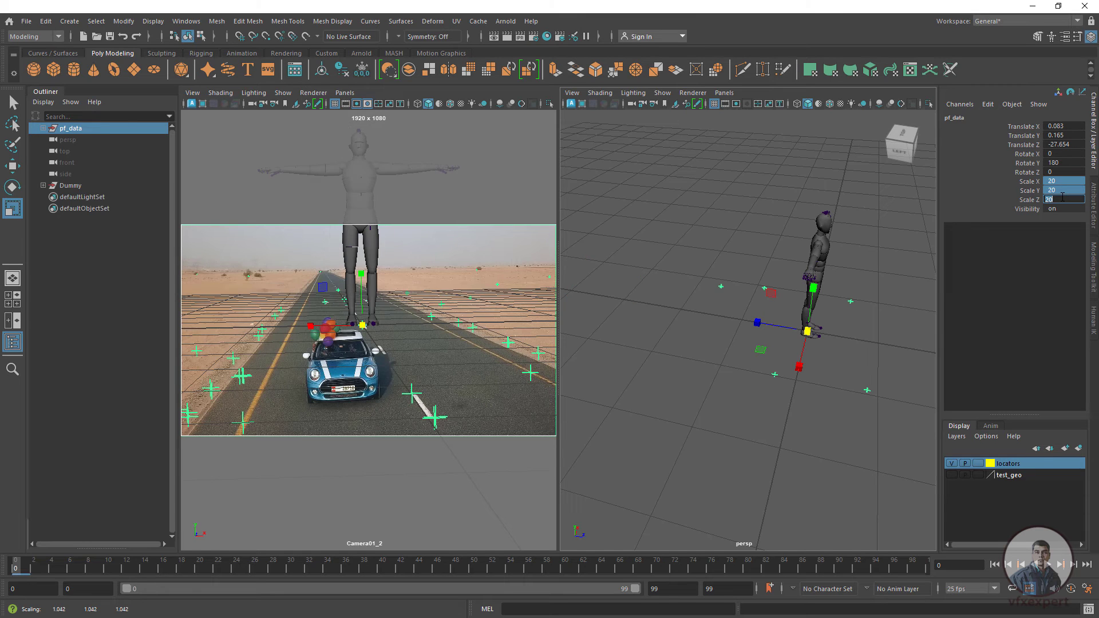
{"action": "type", "text": "50"}
{"action": "key", "text": "Return"}
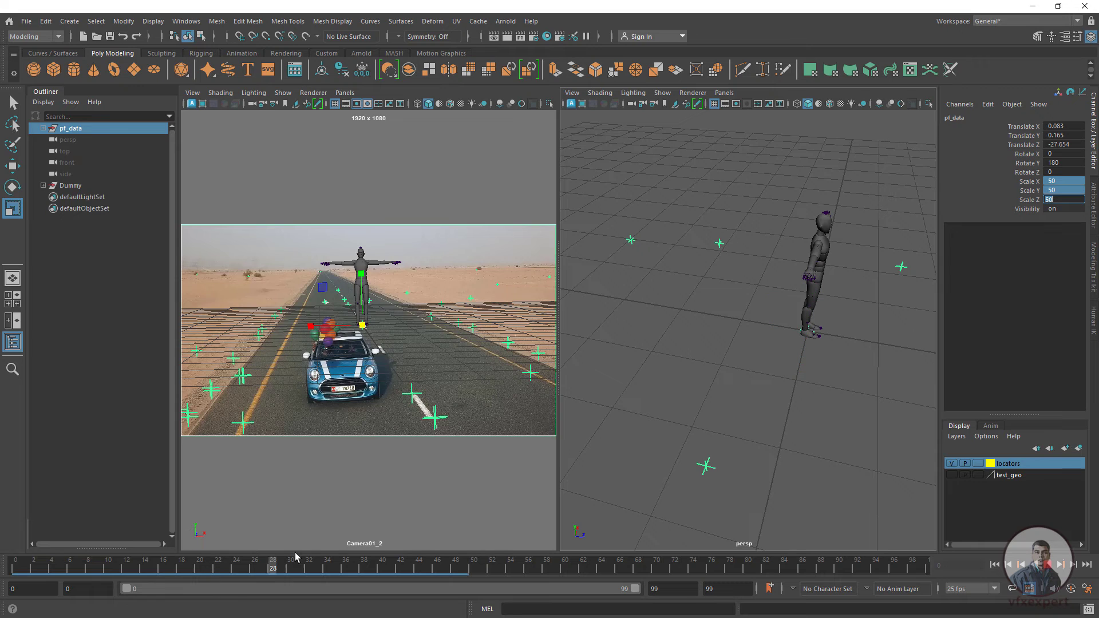
- Go to frame 46, select the tracking locator on the road line beside the car, and locate it in the perspective view
{"action": "left_click_drag", "start_coordinate": [382, 567], "coordinate": [442, 574]}
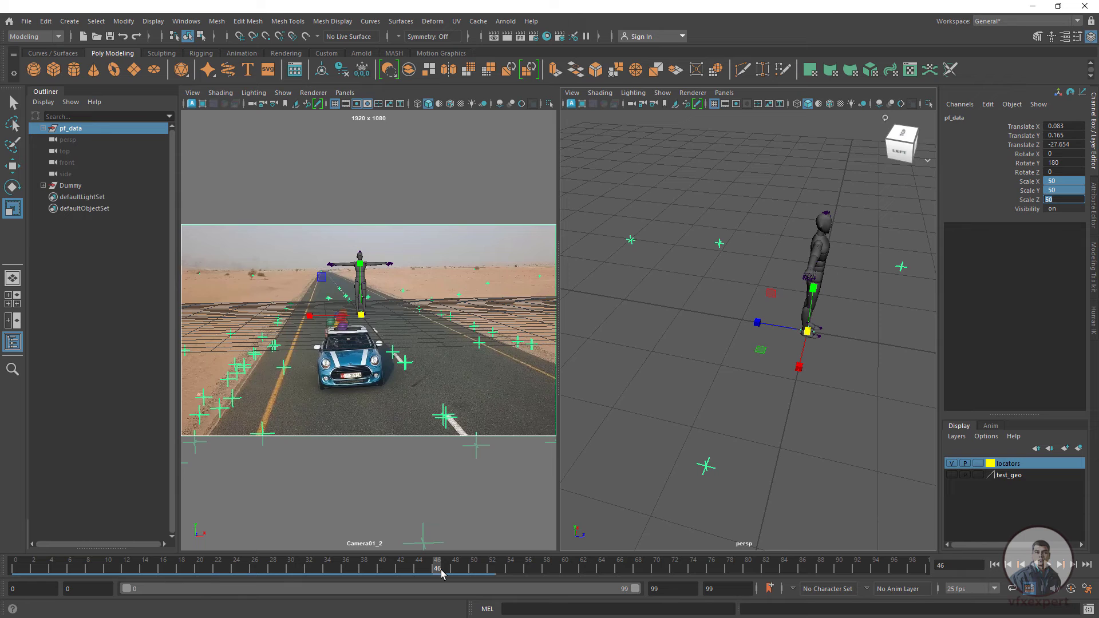
{"action": "left_click", "coordinate": [393, 351]}
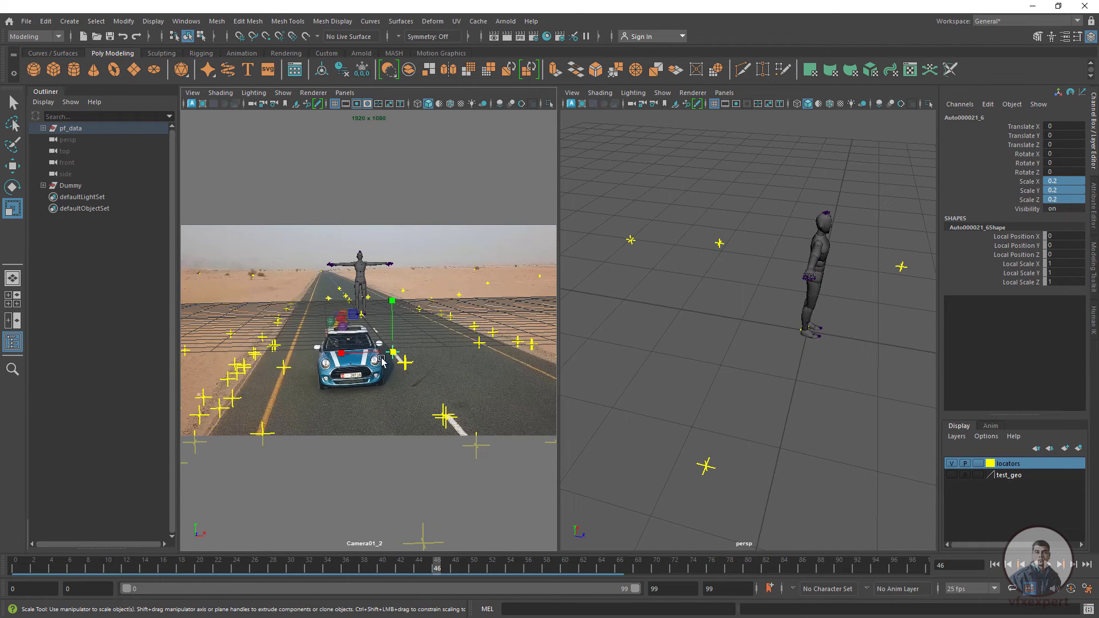
{"action": "right_click_drag", "start_coordinate": [811, 433], "coordinate": [662, 332], "text": "alt"}
{"action": "middle_click_drag", "start_coordinate": [776, 420], "coordinate": [655, 412], "text": "alt"}
{"action": "key", "text": "w"}
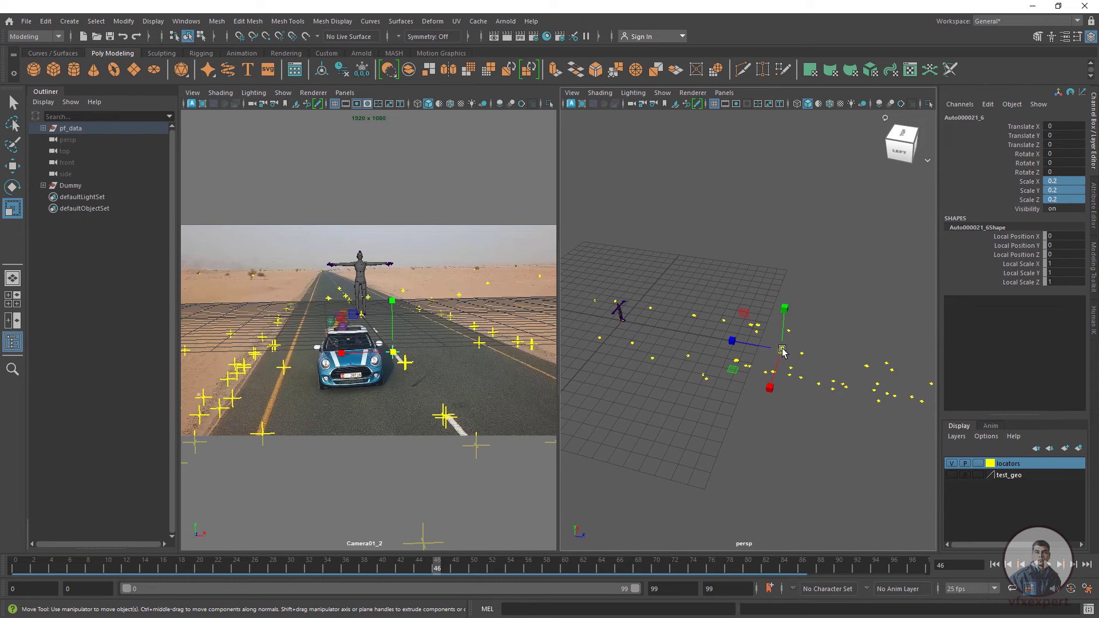
{"action": "left_click", "coordinate": [813, 428]}
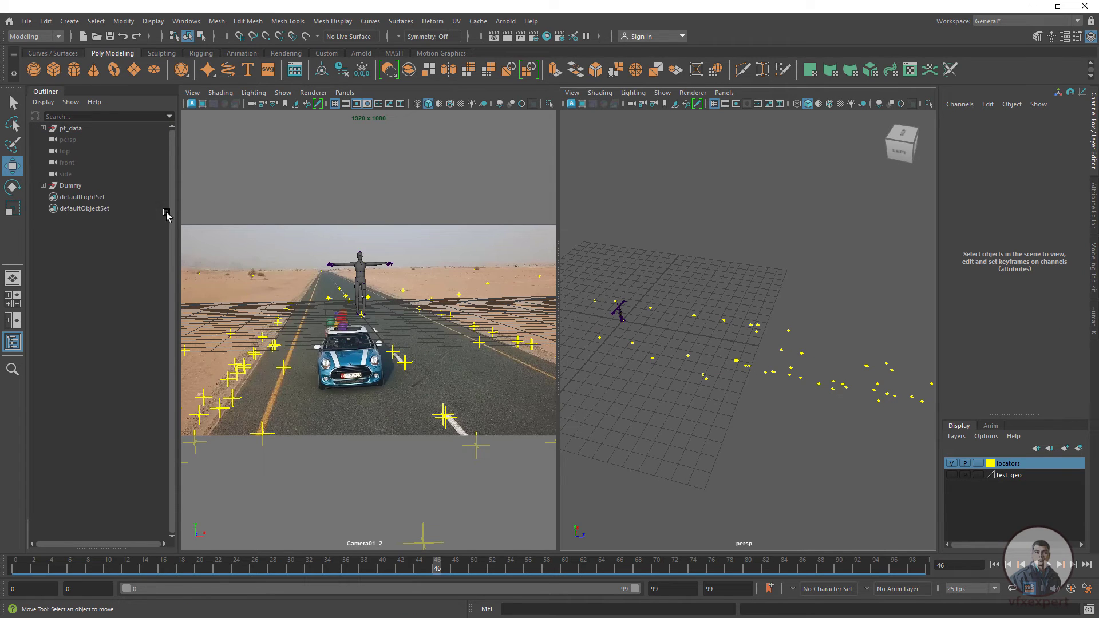
- Snap the pf_data pivot to the road-line locator beside the car, and move the group with grid snapping onto the grid origin
{"action": "left_click", "coordinate": [71, 128]}
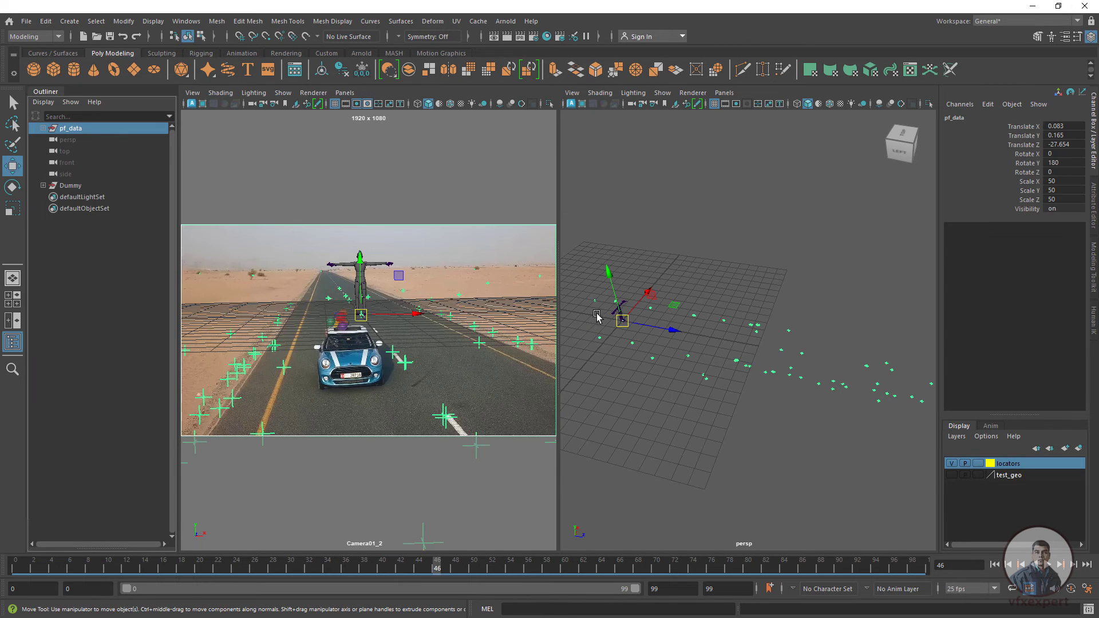
{"action": "key", "text": "d"}
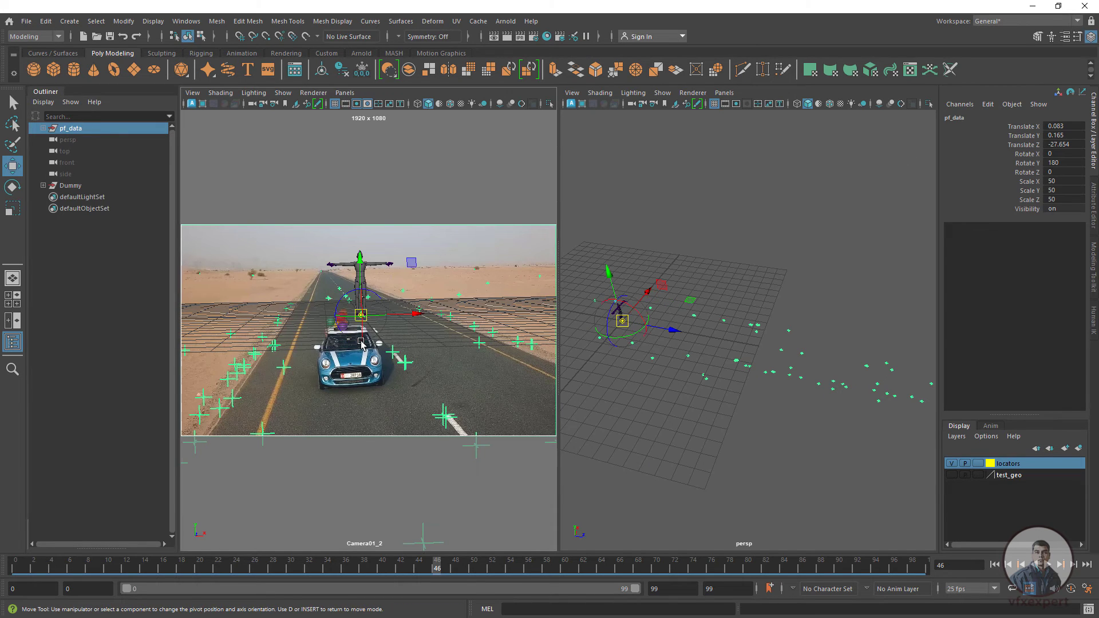
{"action": "key", "text": "v"}
{"action": "left_click_drag", "start_coordinate": [363, 317], "coordinate": [391, 346]}
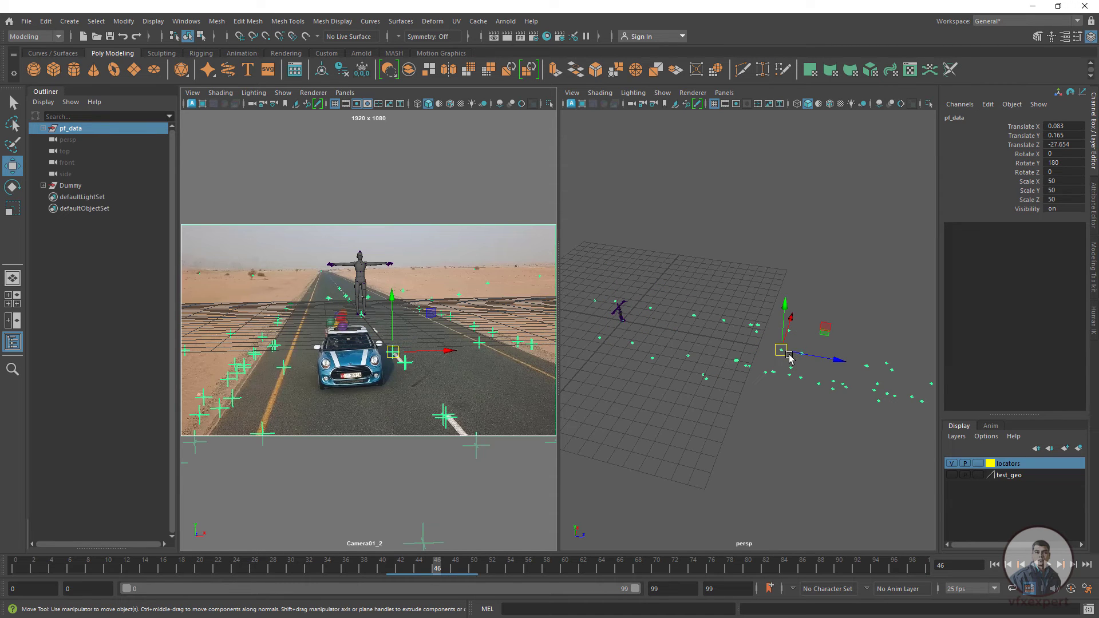
{"action": "left_click_drag", "start_coordinate": [789, 355], "coordinate": [622, 322]}
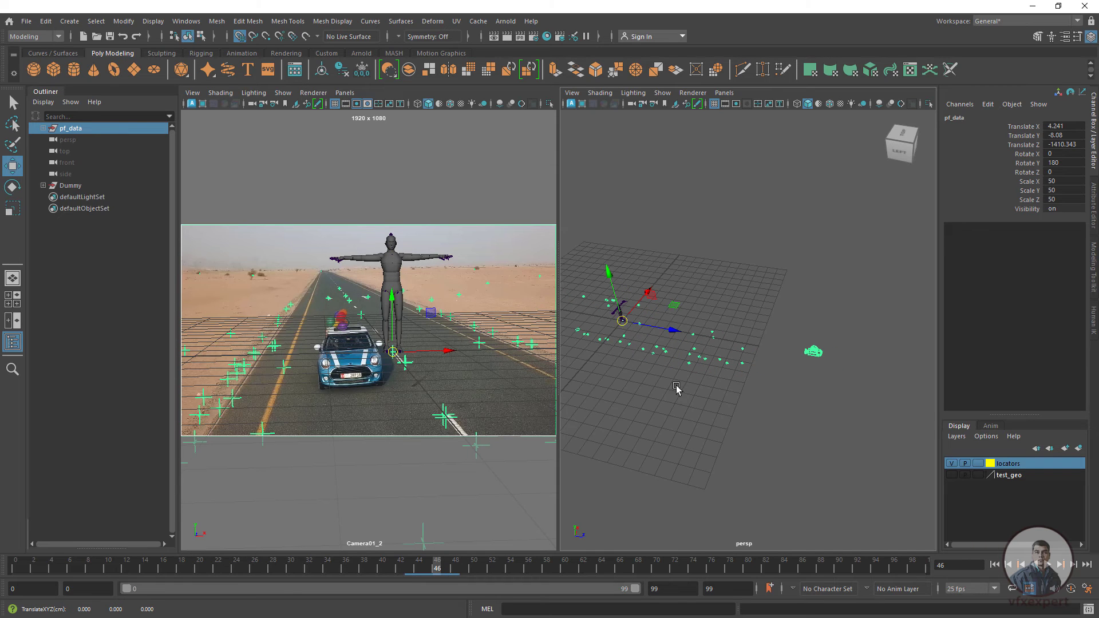
- Try Scale X, Y and Z values of 100 and 200 on the pf_data group
{"action": "scroll", "coordinate": [762, 444], "scroll_direction": "down", "scroll_amount": 2}
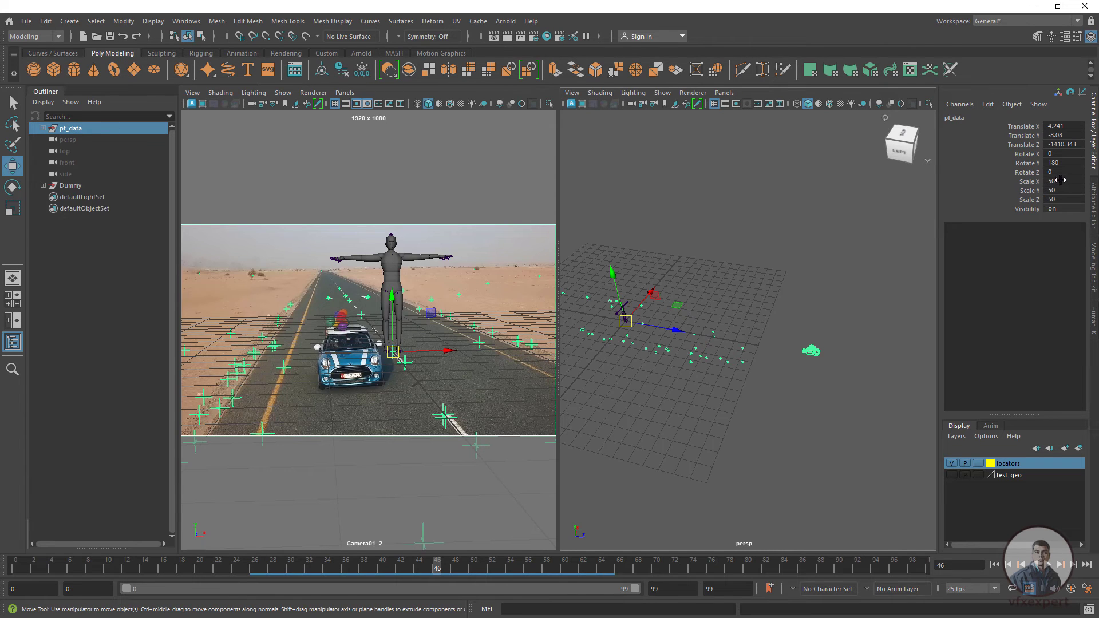
{"action": "left_click_drag", "start_coordinate": [1060, 189], "coordinate": [1063, 199]}
{"action": "type", "text": "100"}
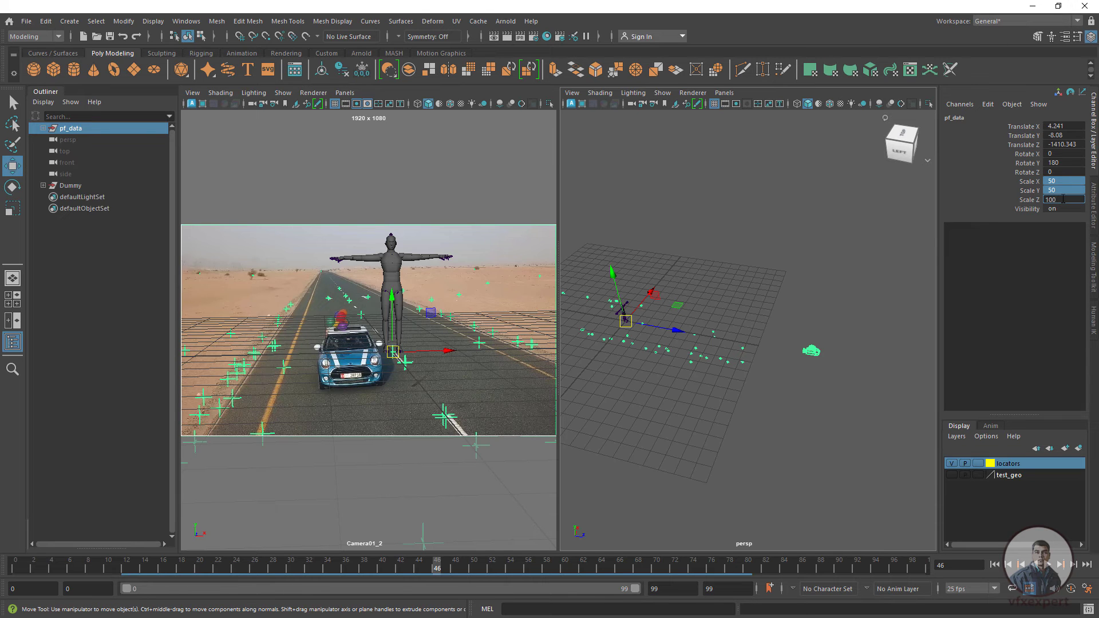
{"action": "key", "text": "Return"}
{"action": "type", "text": "200"}
{"action": "key", "text": "Return"}
- Compare the dummy with the car in a 2D-zoomed camera view and set pf_data's Scale X, Y and Z to 180
{"action": "left_click", "coordinate": [847, 274]}
{"action": "right_click", "coordinate": [447, 451]}
{"action": "key", "text": "backslash"}
{"action": "right_click_drag", "start_coordinate": [446, 451], "coordinate": [411, 445]}
{"action": "key", "text": "backslash"}
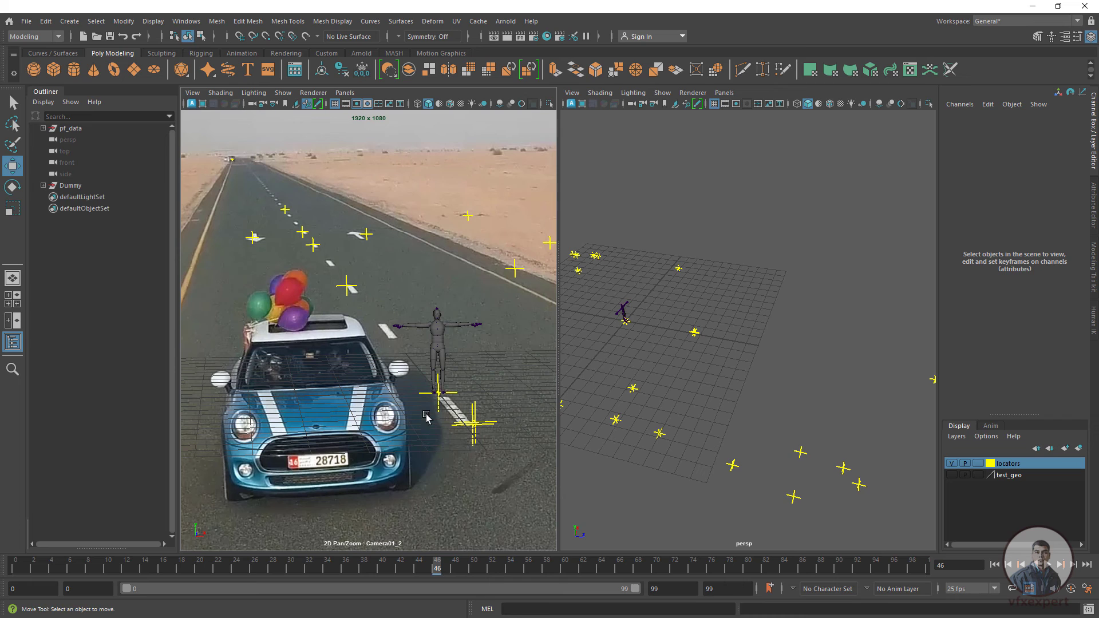
{"action": "left_click", "coordinate": [75, 129]}
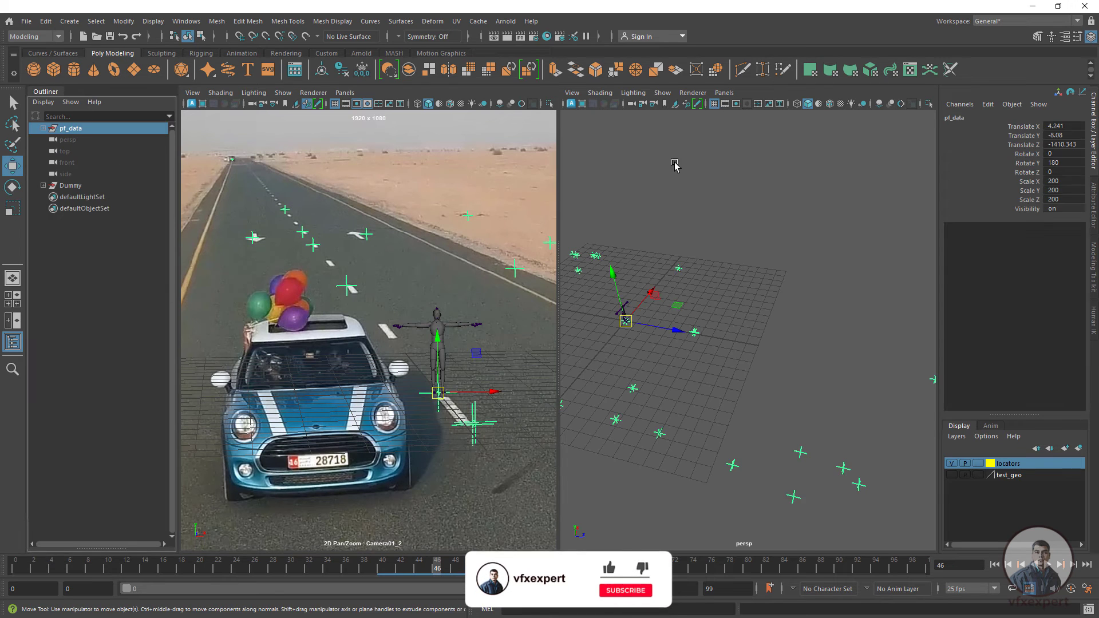
{"action": "left_click_drag", "start_coordinate": [1064, 181], "coordinate": [1064, 201]}
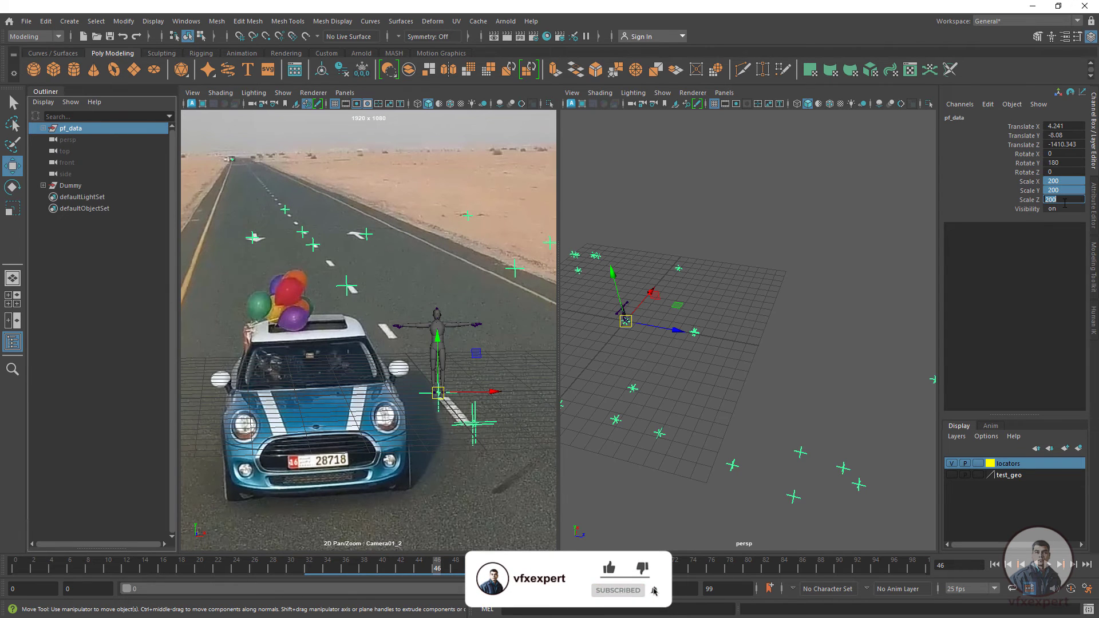
{"action": "type", "text": "180"}
{"action": "key", "text": "Return"}
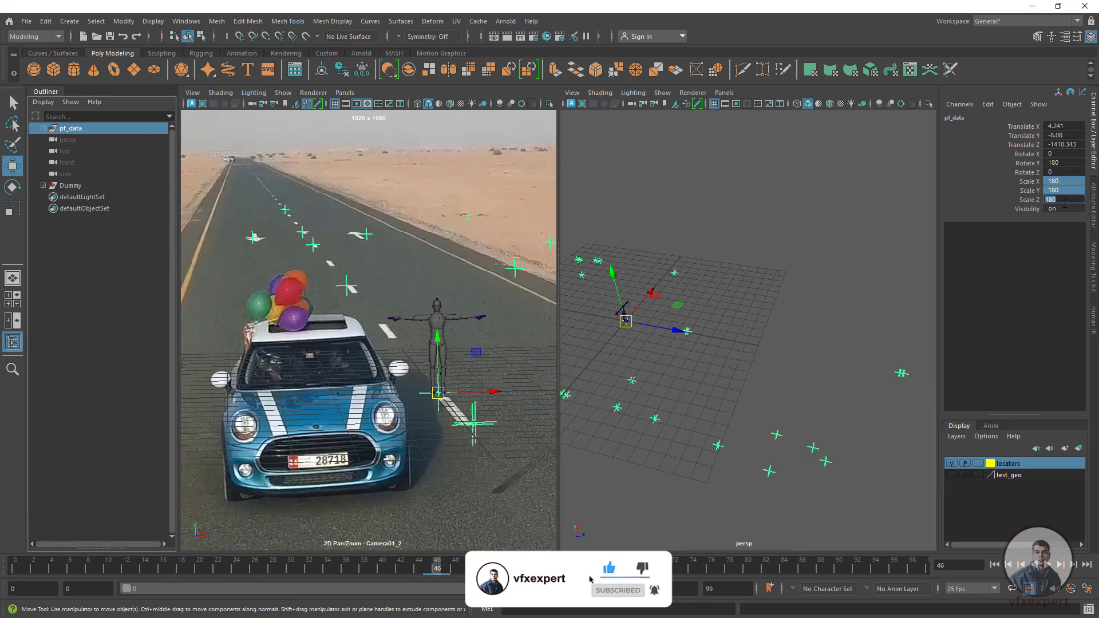
{"action": "left_click", "coordinate": [807, 289]}
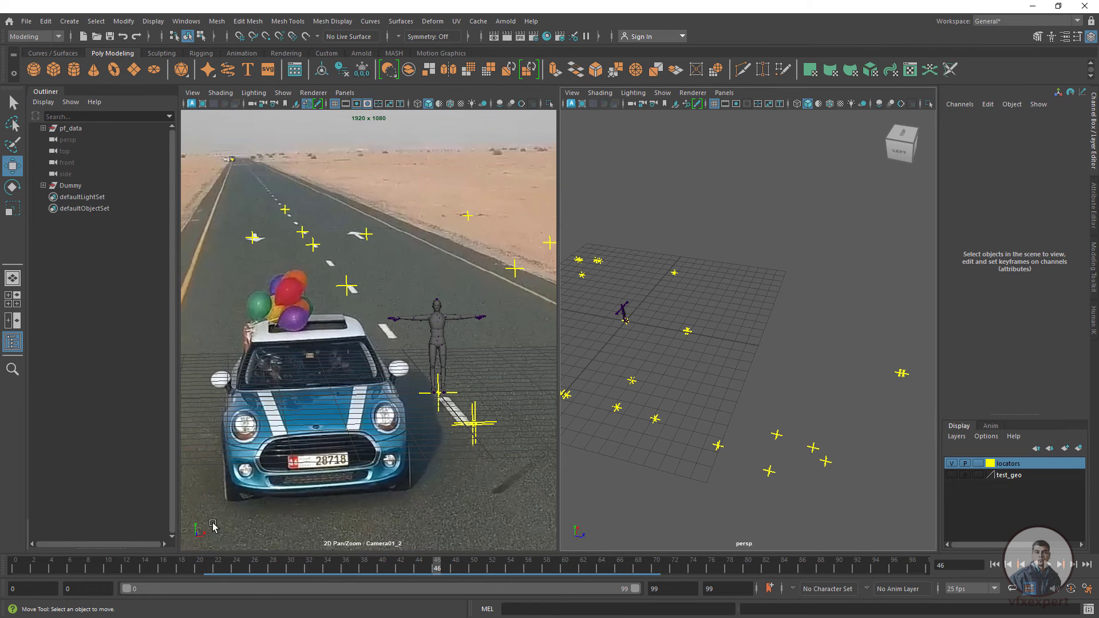
- Play the shot from frame 0 and scrub to frame 84 to check that the dummy stays fixed to the road
{"action": "left_click", "coordinate": [26, 566]}
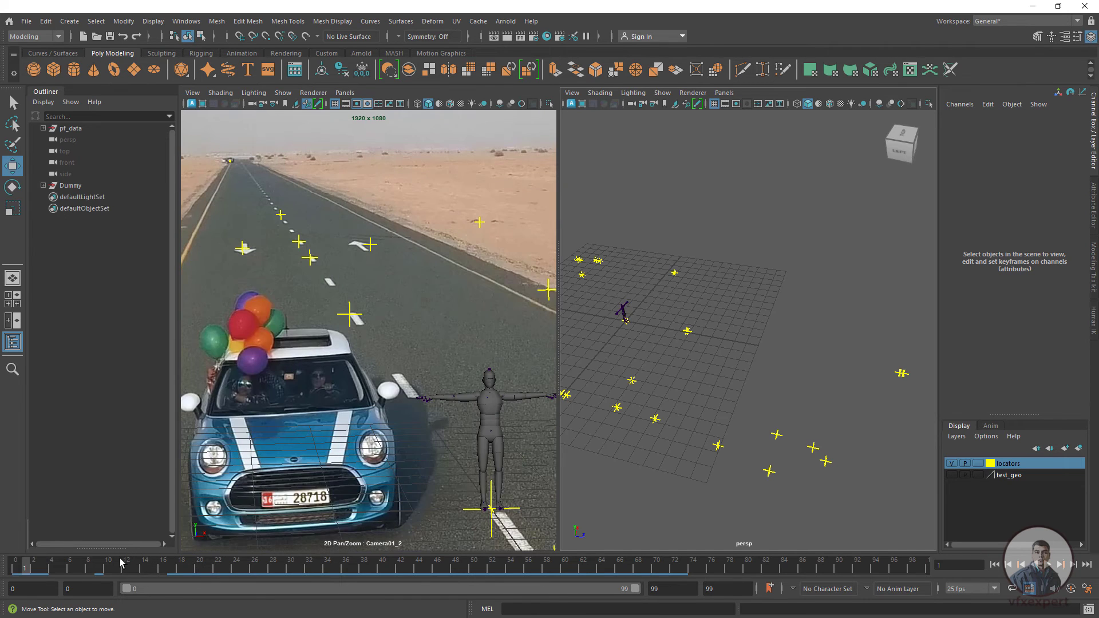
{"action": "left_click", "coordinate": [15, 566]}
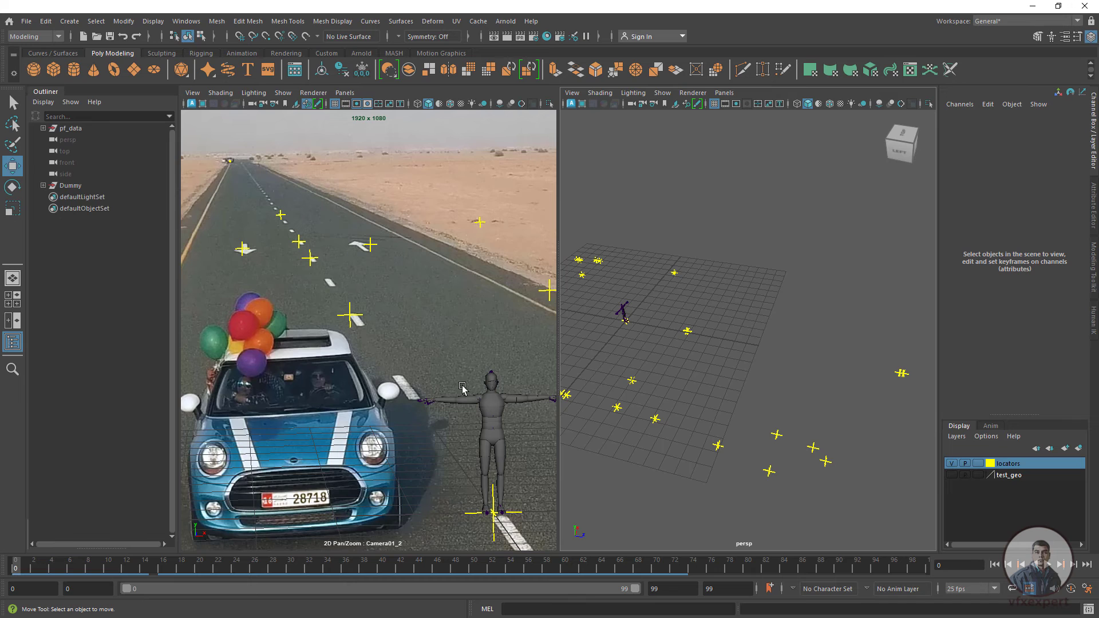
{"action": "left_click", "coordinate": [1048, 565]}
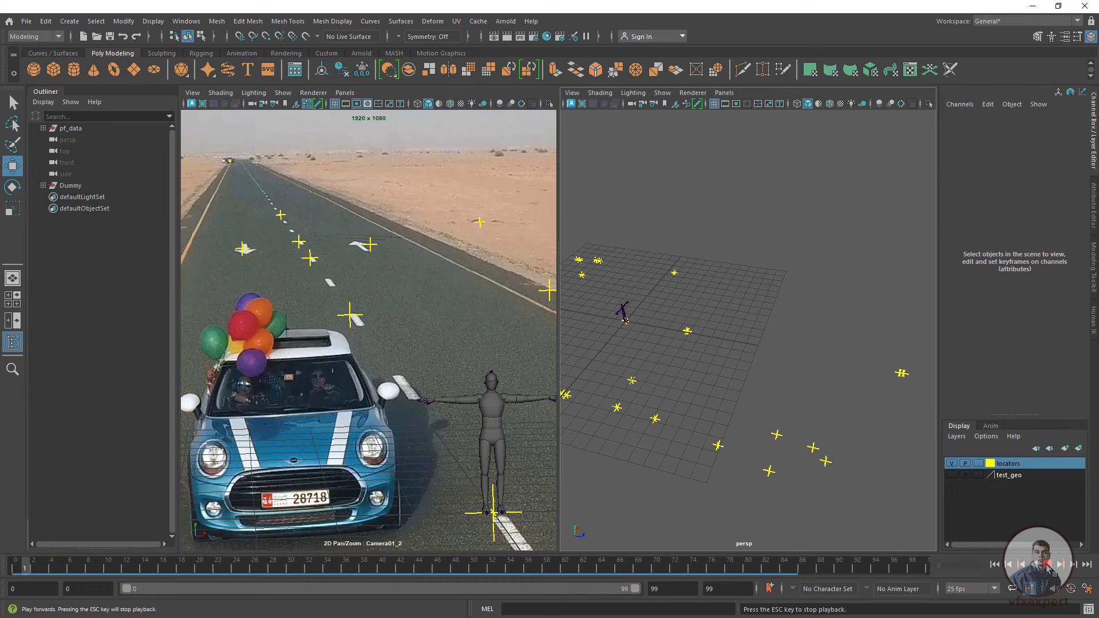
{"action": "left_click", "coordinate": [1048, 566]}
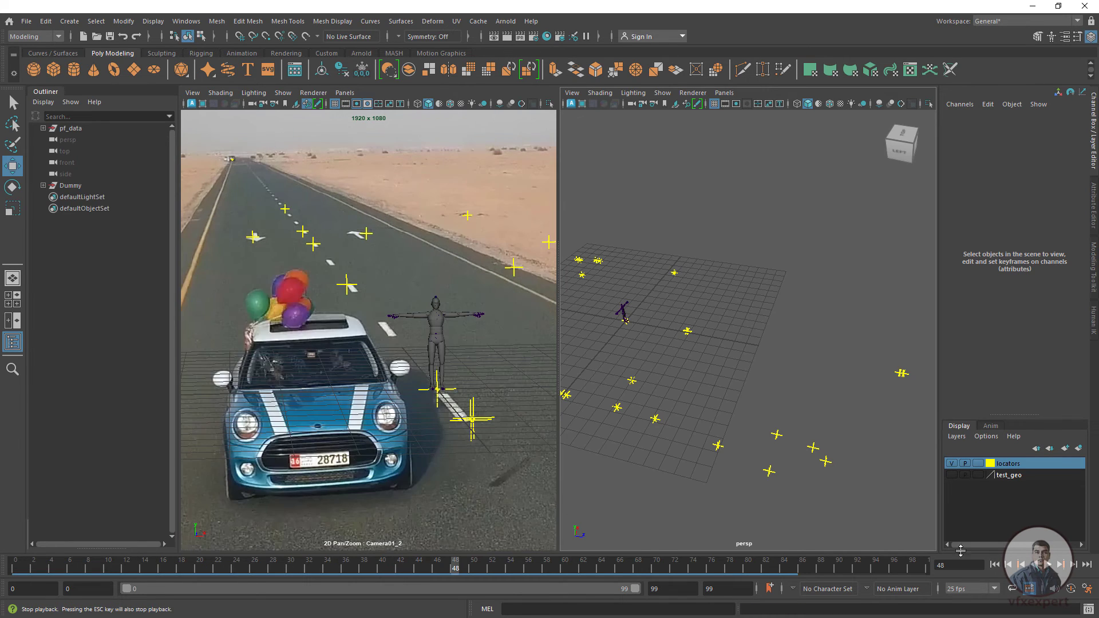
{"action": "left_click", "coordinate": [292, 534]}
{"action": "left_click_drag", "start_coordinate": [200, 574], "coordinate": [781, 518]}
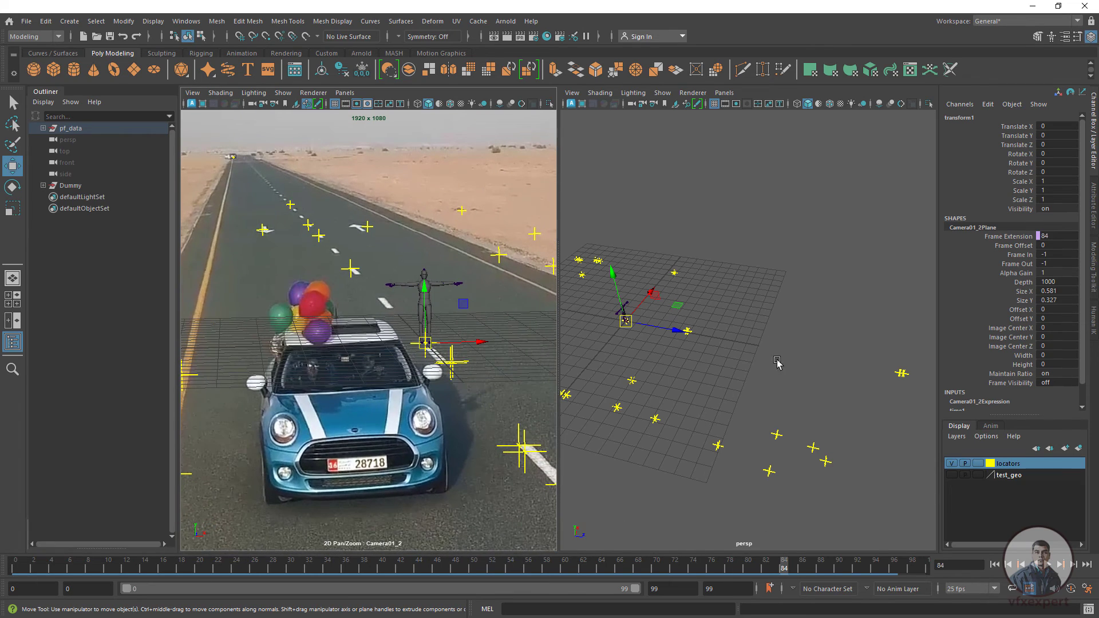
- Create a polygon plane at the grid origin, scale it up uniformly as a large ground covering the road, and deselect it
{"action": "right_click_drag", "start_coordinate": [813, 333], "coordinate": [672, 311], "text": "alt"}
{"action": "right_click_drag", "start_coordinate": [719, 406], "coordinate": [718, 405], "text": "alt"}
{"action": "mouse_move", "coordinate": [718, 406]}
{"action": "left_mouse_down", "text": "alt"}
{"action": "mouse_move", "coordinate": [744, 429]}
{"action": "mouse_move", "coordinate": [731, 422]}
{"action": "left_mouse_up", "text": "alt"}
{"action": "left_click_drag", "start_coordinate": [647, 449], "coordinate": [623, 484], "text": "alt"}
{"action": "left_click", "coordinate": [134, 69]}
{"action": "key", "text": "r"}
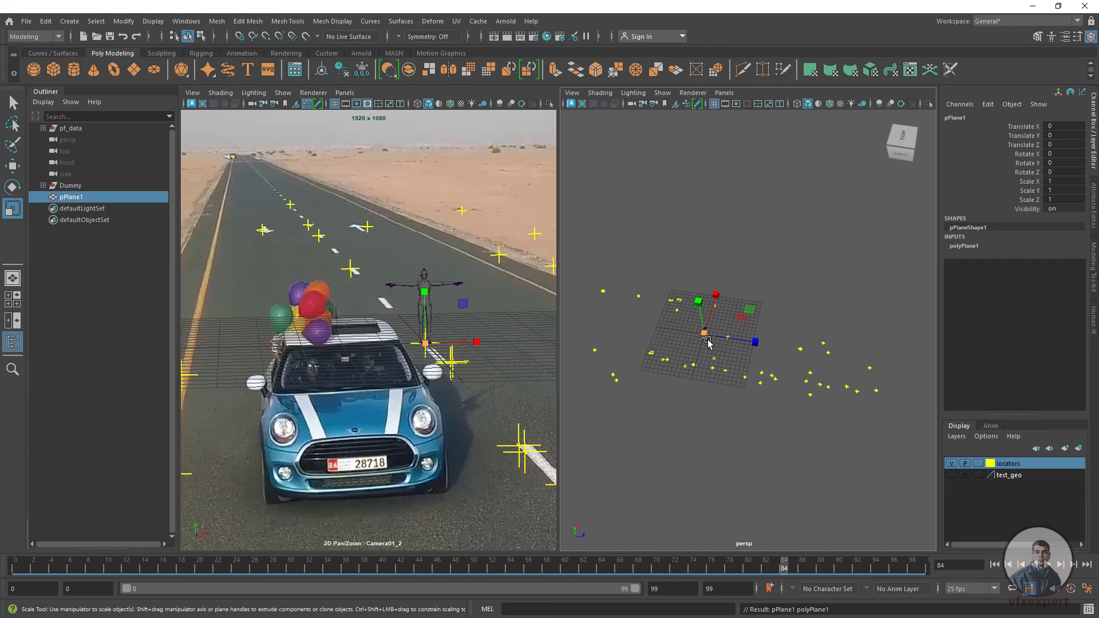
{"action": "left_click_drag", "start_coordinate": [704, 334], "coordinate": [777, 447]}
{"action": "right_click_drag", "start_coordinate": [777, 448], "coordinate": [750, 429], "text": "alt"}
{"action": "left_click", "coordinate": [91, 257]}
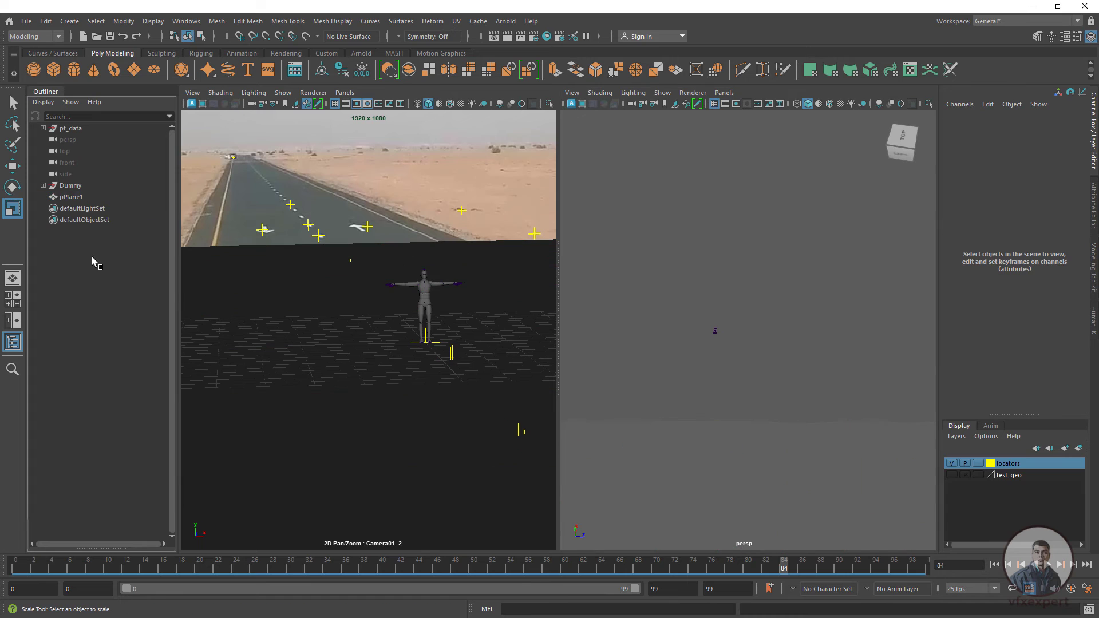
- Lock all transform and shape channels of Camera01_2 in the pf_data group, from Translate X to Locator Scale
{"action": "left_click", "coordinate": [71, 129]}
{"action": "left_click", "coordinate": [43, 128]}
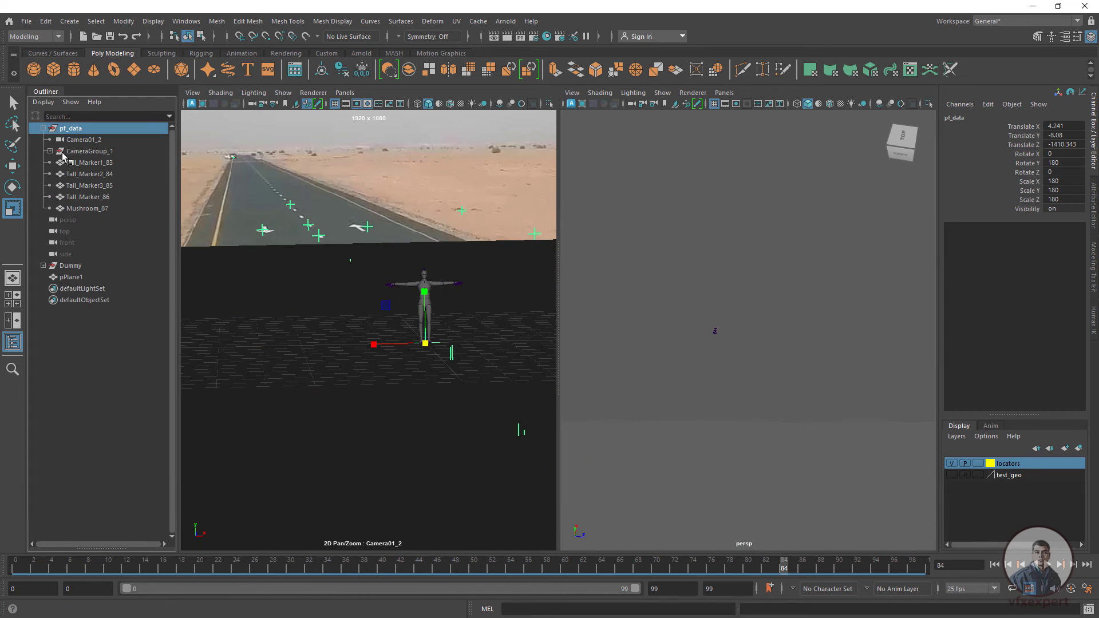
{"action": "left_click", "coordinate": [82, 141]}
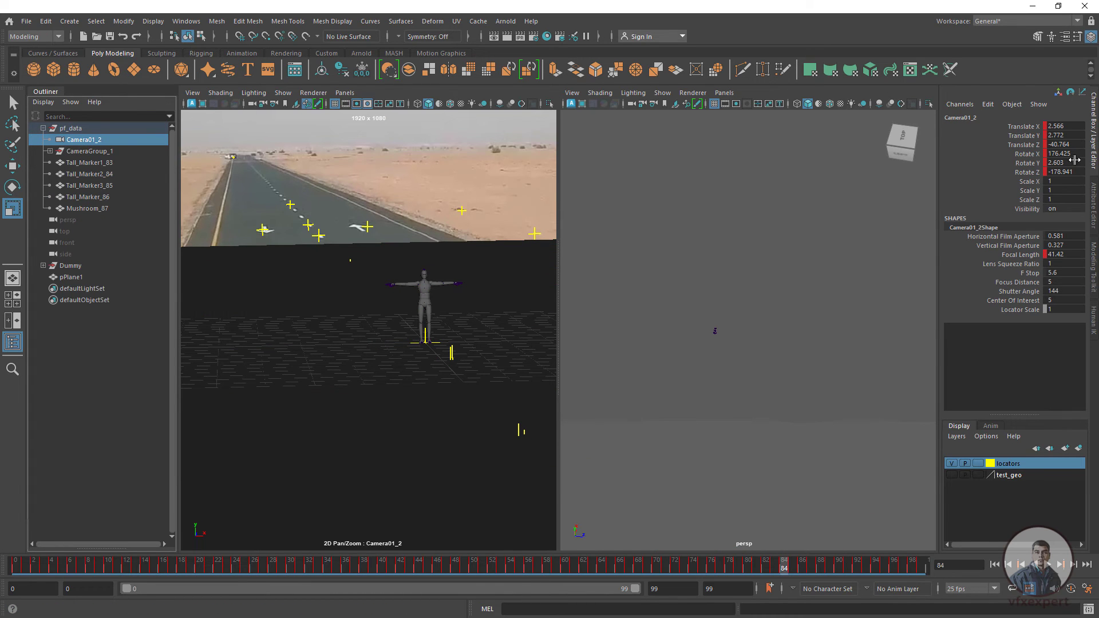
{"action": "left_click_drag", "start_coordinate": [1023, 131], "coordinate": [1015, 311]}
{"action": "right_click", "coordinate": [1013, 303]}
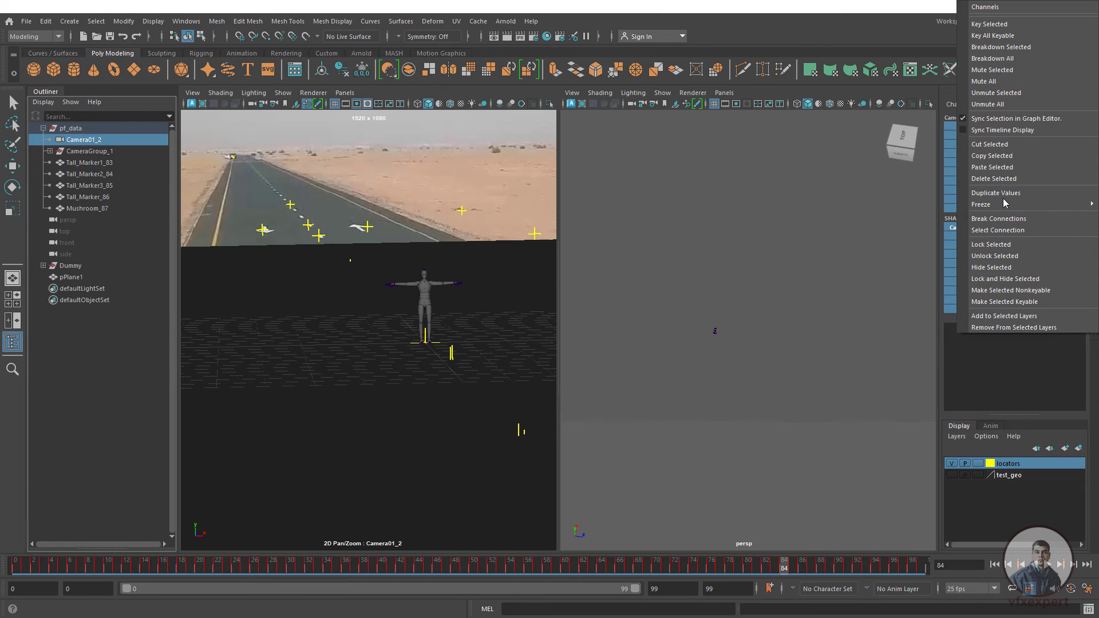
{"action": "left_click", "coordinate": [988, 246]}
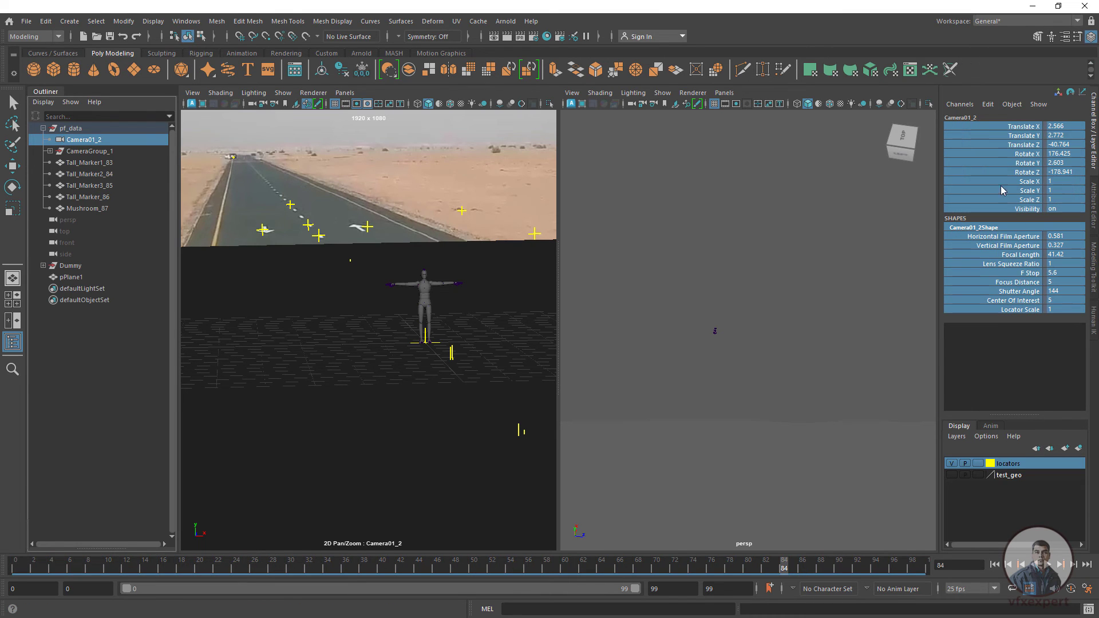
{"action": "left_click", "coordinate": [252, 105]}
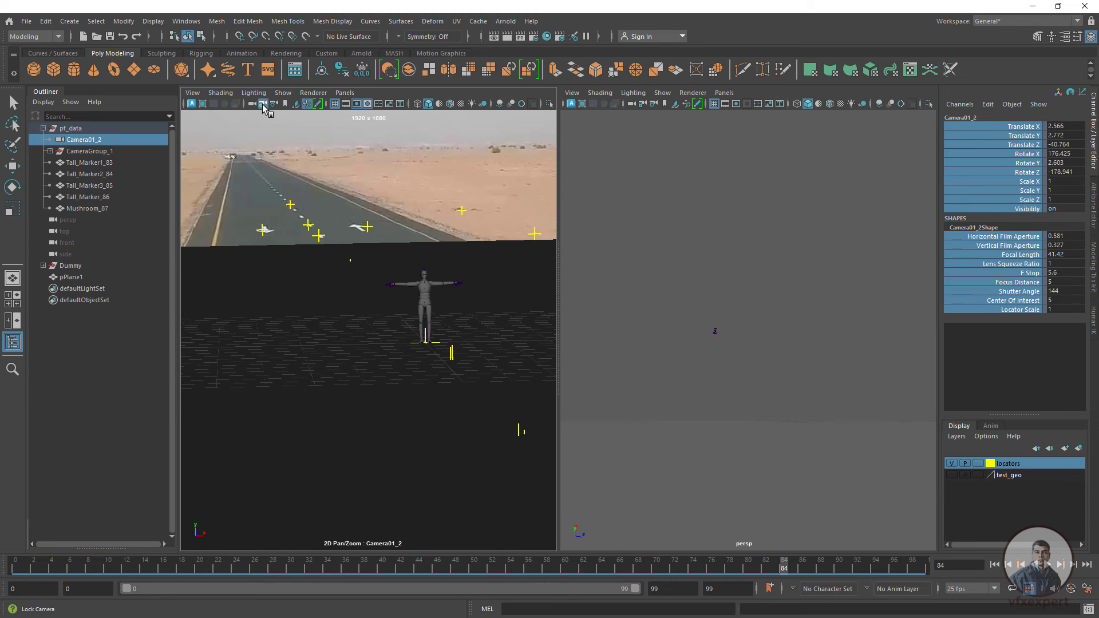
- Set Camera01_2Shape's near clip plane to 0.001 and its far clip plane to 10000000
{"action": "left_click", "coordinate": [1094, 224]}
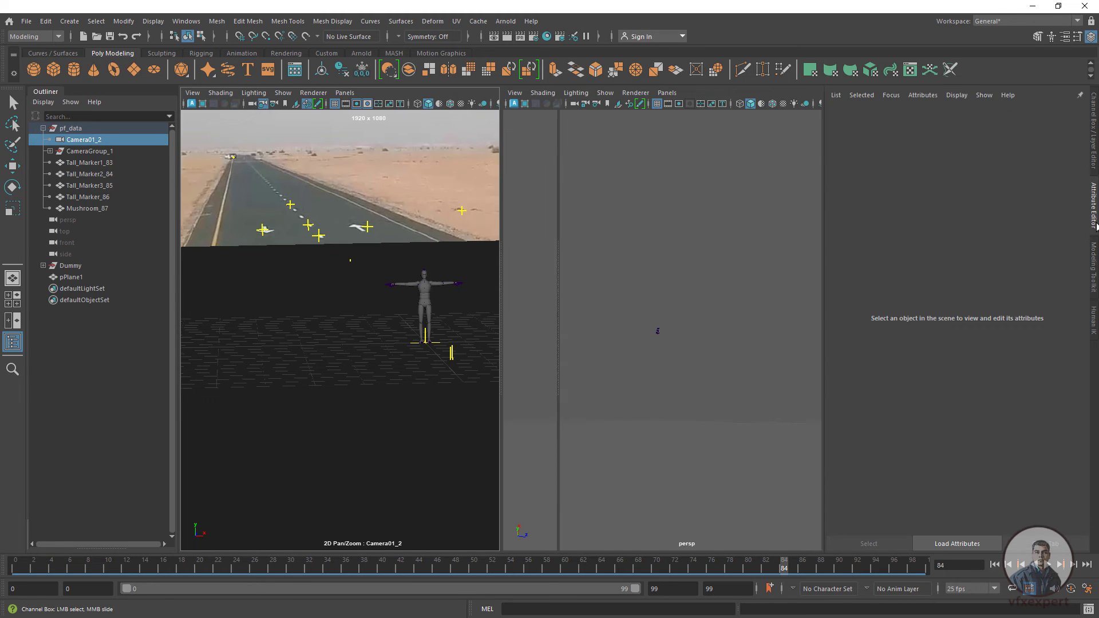
{"action": "key", "text": "r"}
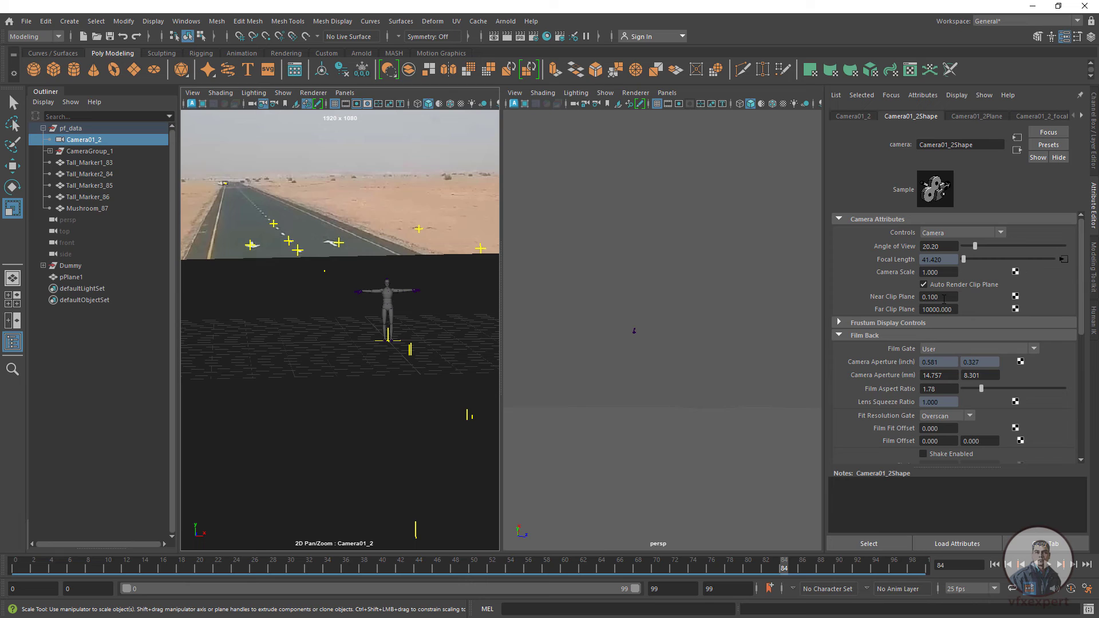
{"action": "left_click_drag", "start_coordinate": [944, 298], "coordinate": [918, 298]}
{"action": "key", "text": "Return"}
{"action": "left_click", "coordinate": [939, 310]}
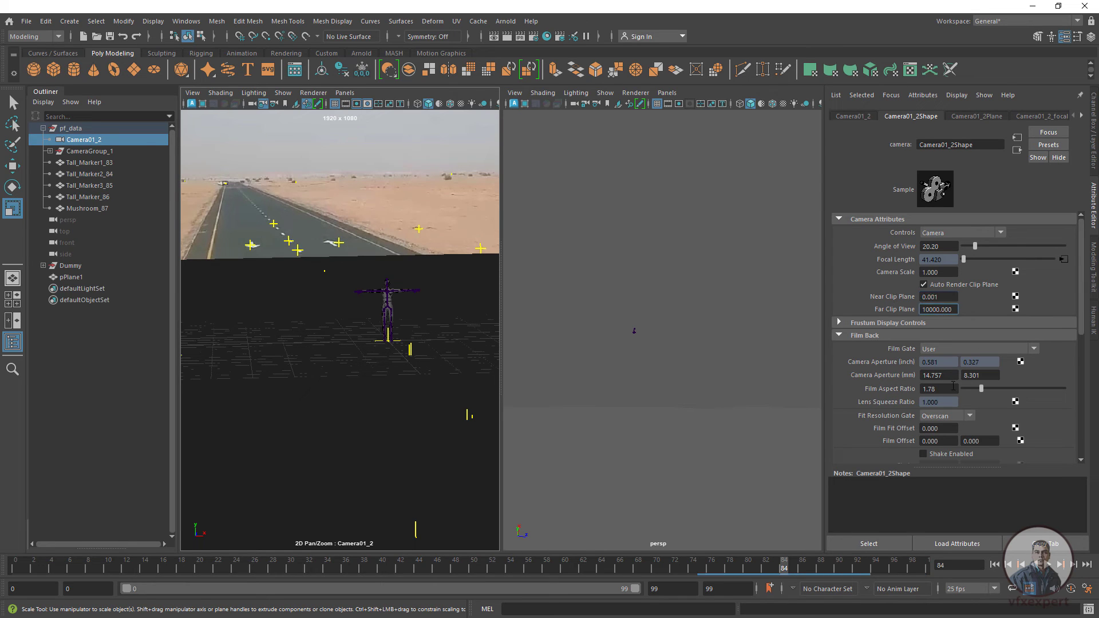
{"action": "type", "text": "000"}
{"action": "key", "text": "Return"}
{"action": "scroll", "coordinate": [725, 467], "scroll_direction": "up", "scroll_amount": 2}
{"action": "scroll", "coordinate": [648, 410], "scroll_direction": "up", "scroll_amount": 5}
{"action": "scroll", "coordinate": [619, 376], "scroll_direction": "down", "scroll_amount": 4}
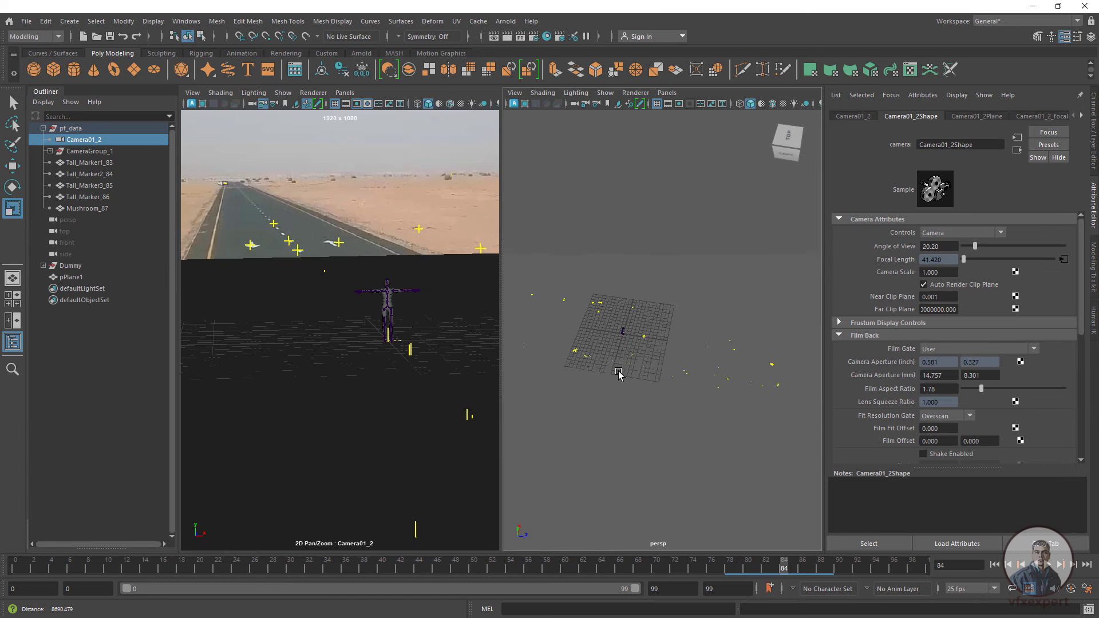
{"action": "scroll", "coordinate": [633, 332], "scroll_direction": "up", "scroll_amount": 2}
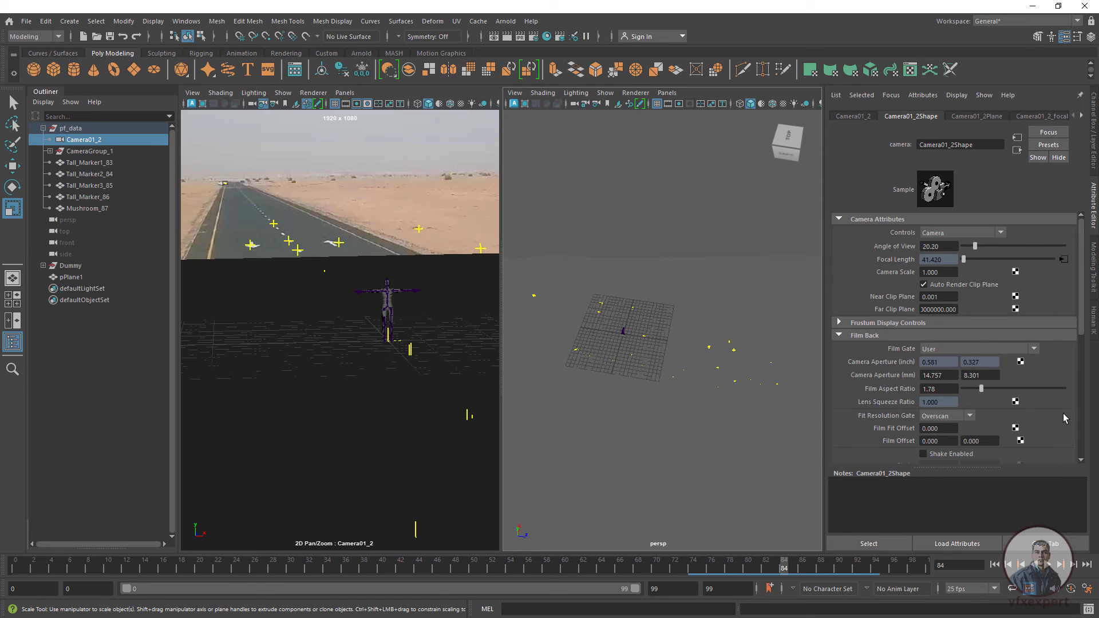
- Set the placement depth of the Camera01_2Plane image plane to 45000
{"action": "left_click_drag", "start_coordinate": [1083, 330], "coordinate": [1075, 359]}
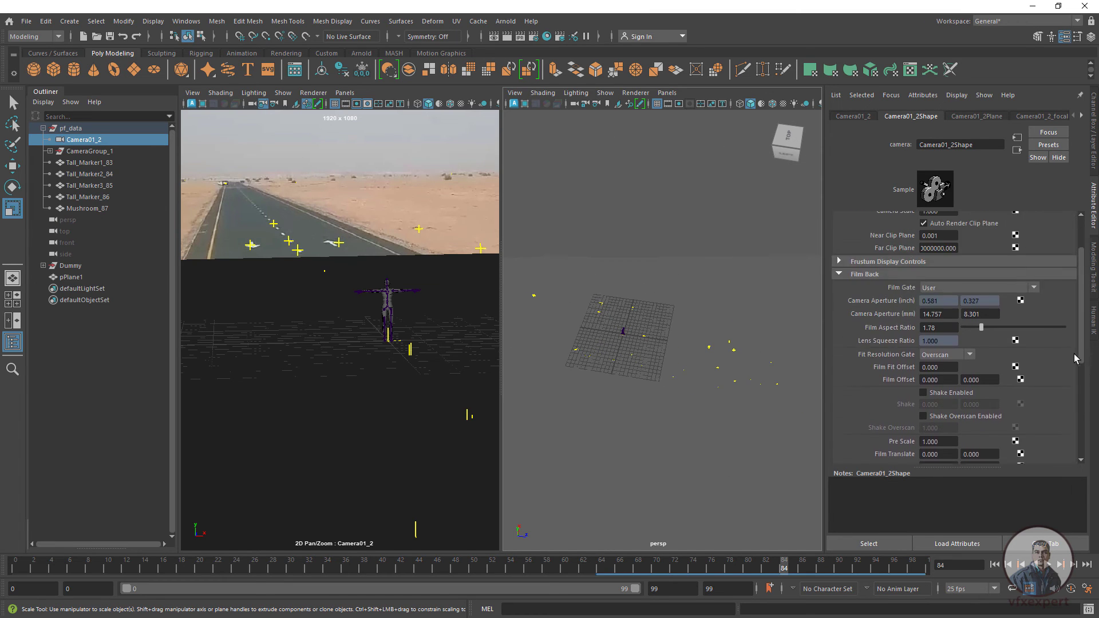
{"action": "left_click", "coordinate": [984, 117]}
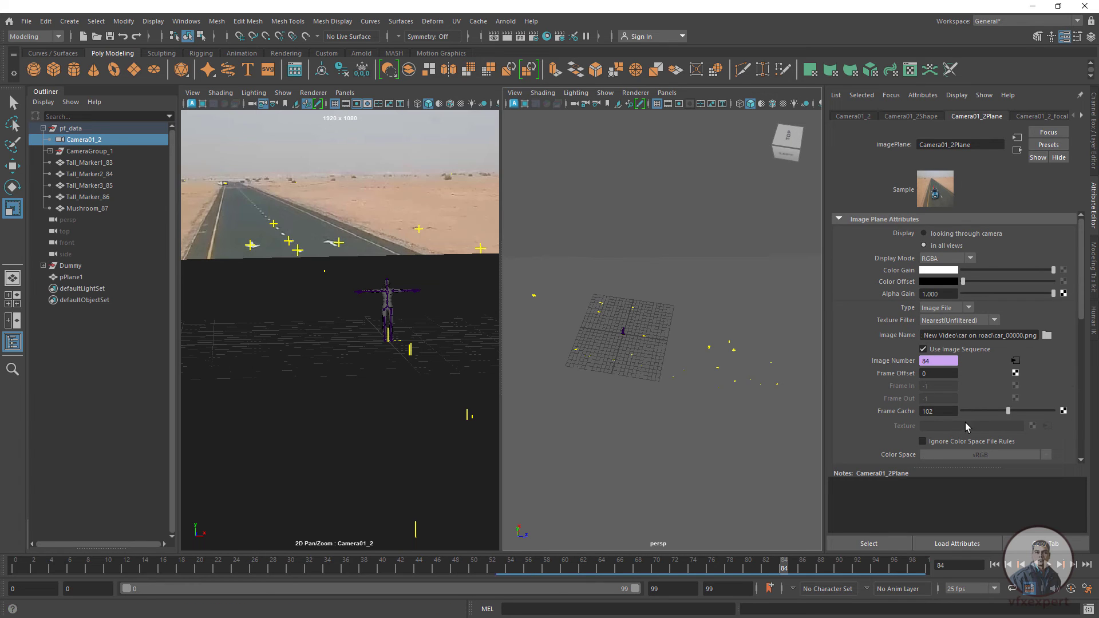
{"action": "scroll", "coordinate": [965, 423], "scroll_direction": "down", "scroll_amount": 2}
{"action": "scroll", "coordinate": [908, 435], "scroll_direction": "down", "scroll_amount": 2}
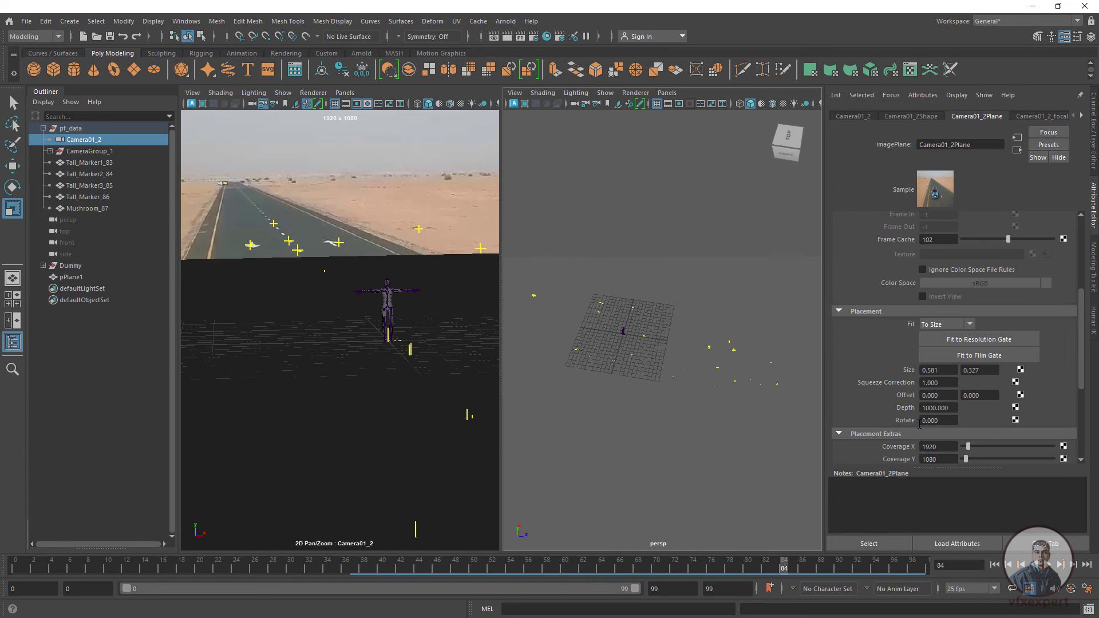
{"action": "left_click", "coordinate": [952, 409]}
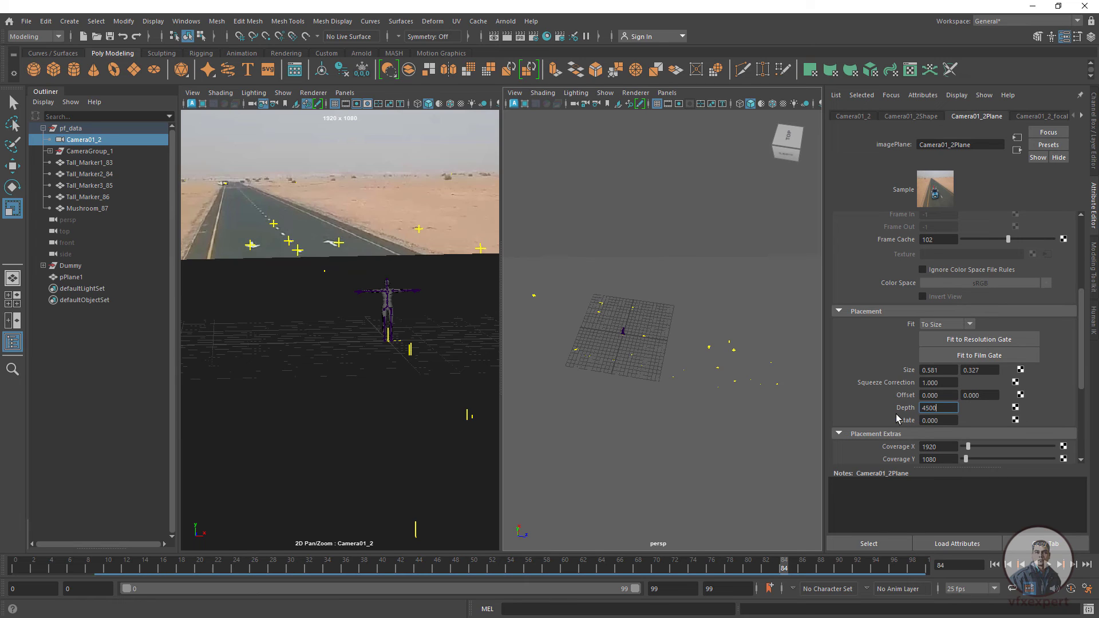
{"action": "key", "text": "Return"}
{"action": "type", "text": "4"}
{"action": "key", "text": "Return"}
- Display the camera view in wireframe and play the shot to check the dummy and ground plane against the footage
{"action": "right_click_drag", "start_coordinate": [678, 363], "coordinate": [730, 373], "text": "alt"}
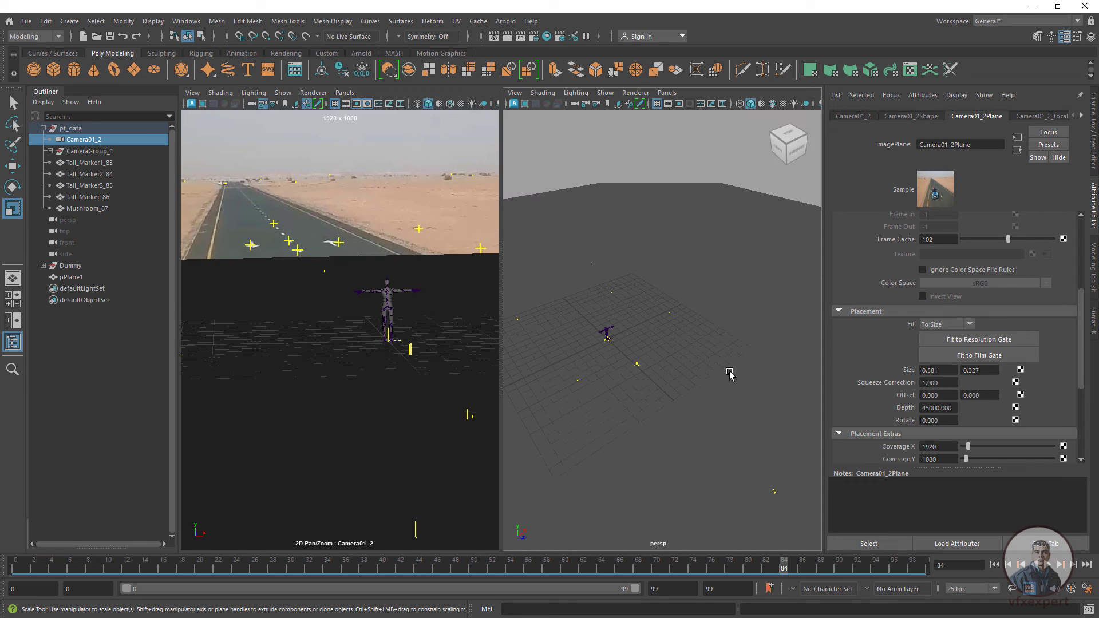
{"action": "right_click_drag", "start_coordinate": [681, 374], "coordinate": [692, 423], "text": "alt"}
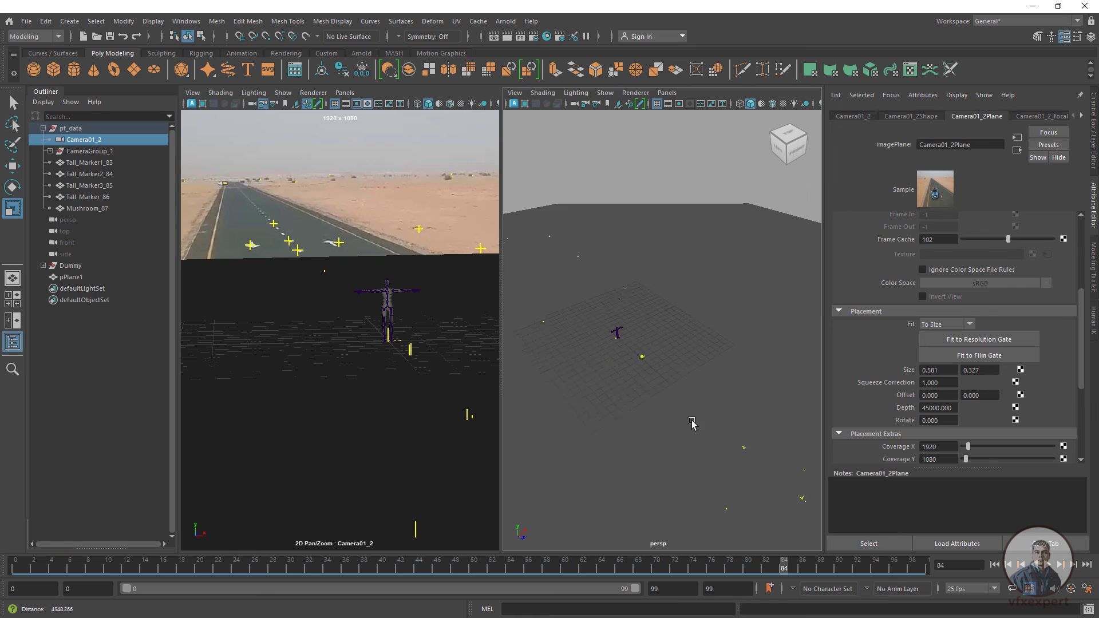
{"action": "left_click_drag", "start_coordinate": [692, 424], "coordinate": [625, 459], "text": "alt"}
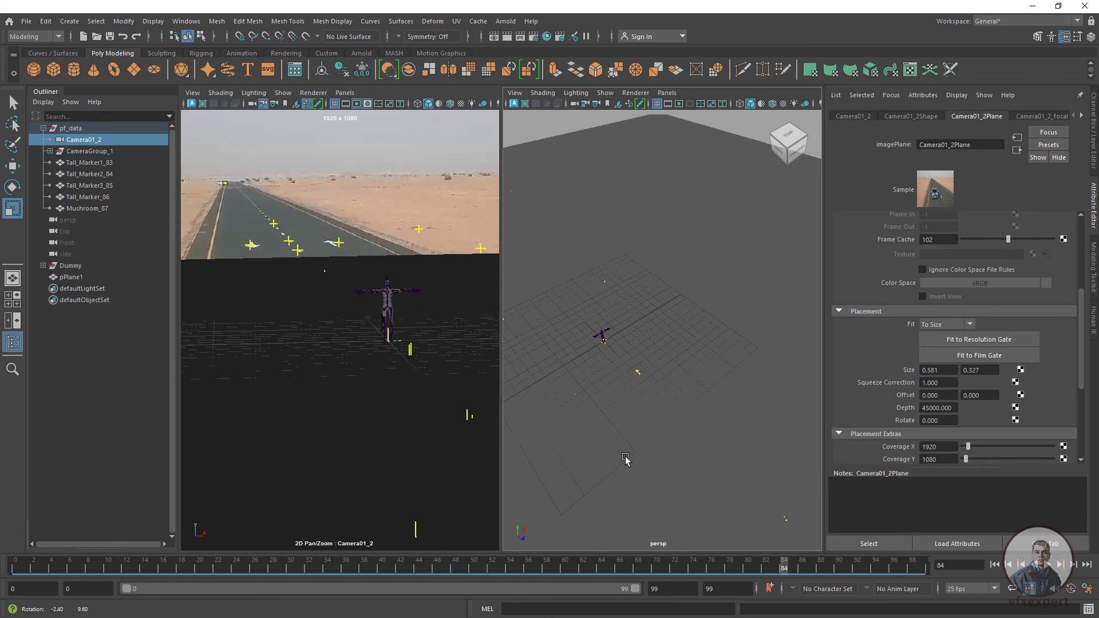
{"action": "left_click", "coordinate": [359, 174]}
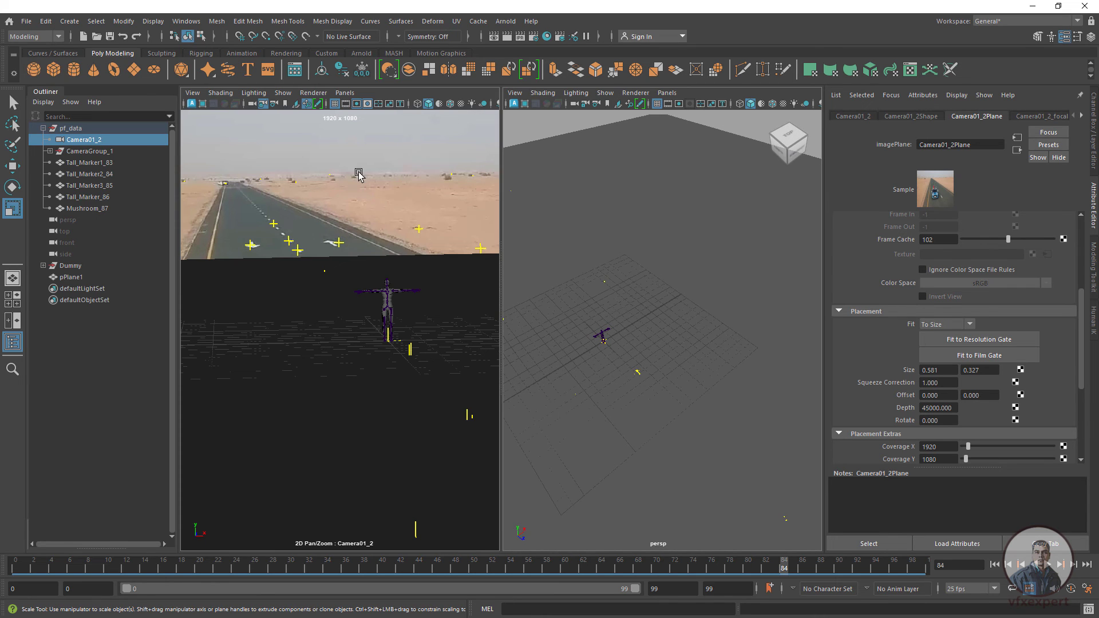
{"action": "left_click", "coordinate": [418, 105]}
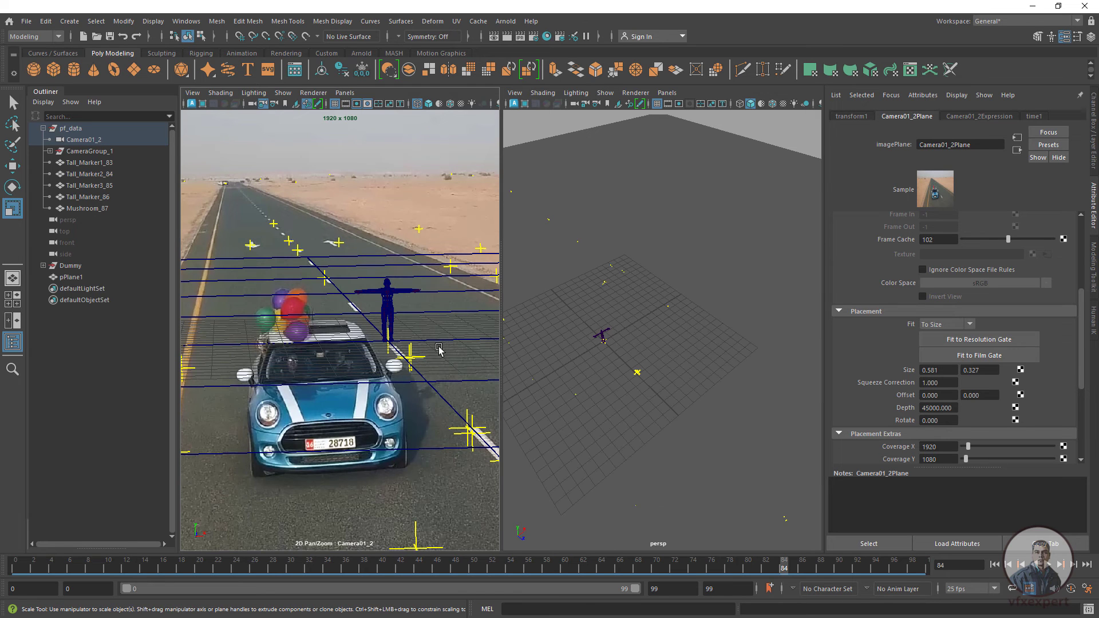
{"action": "right_click_drag", "start_coordinate": [446, 351], "coordinate": [214, 452]}
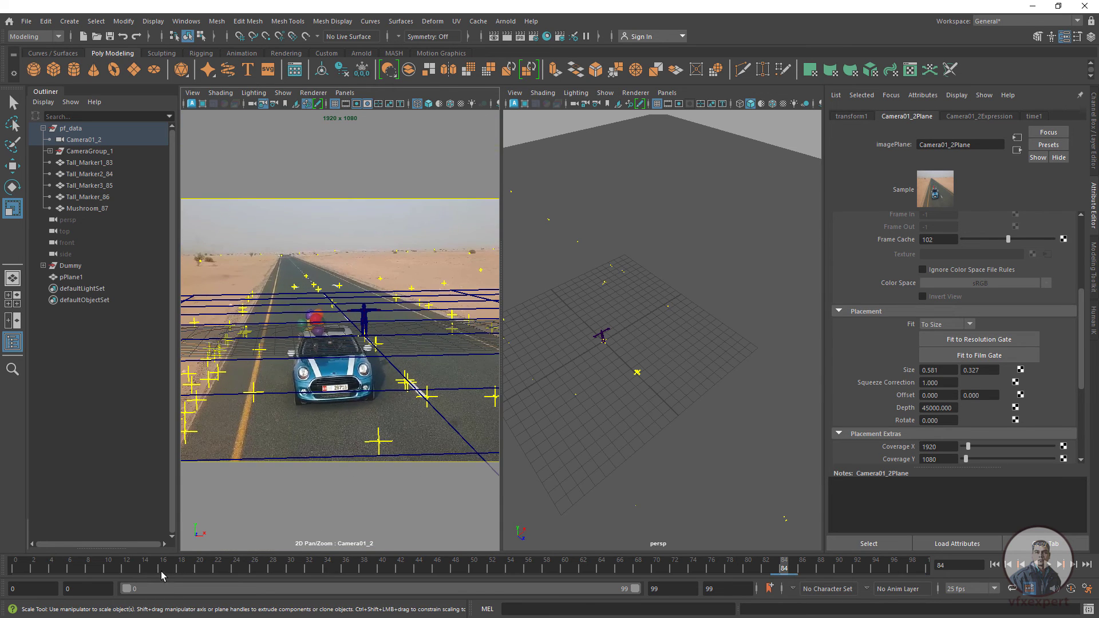
{"action": "key", "text": "alt+v"}
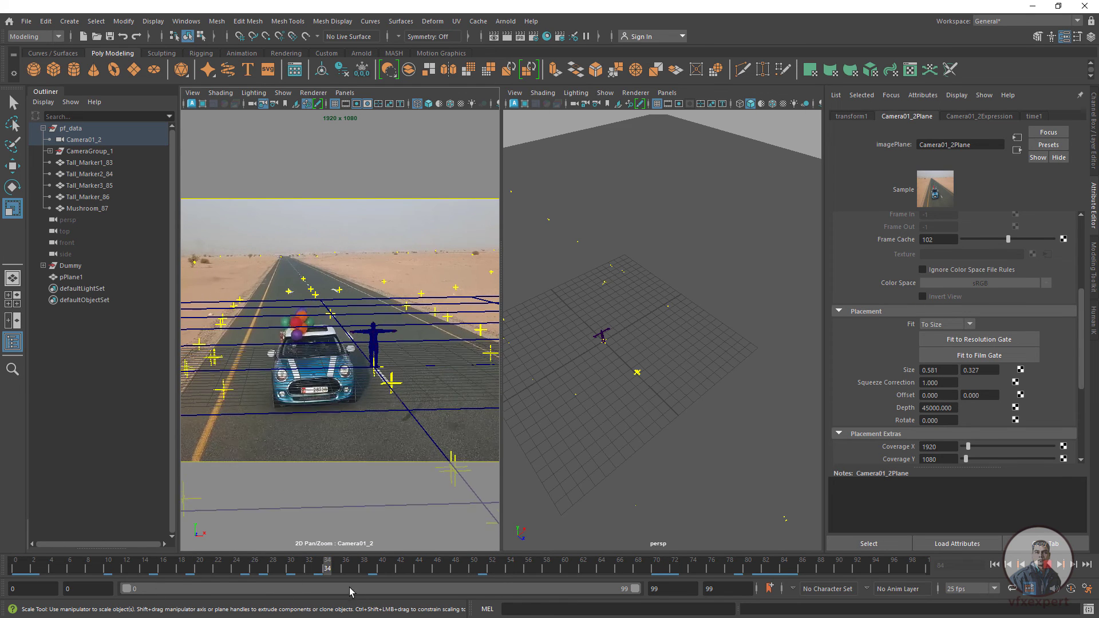
{"action": "scroll", "coordinate": [720, 313], "scroll_direction": "down", "scroll_amount": 1}
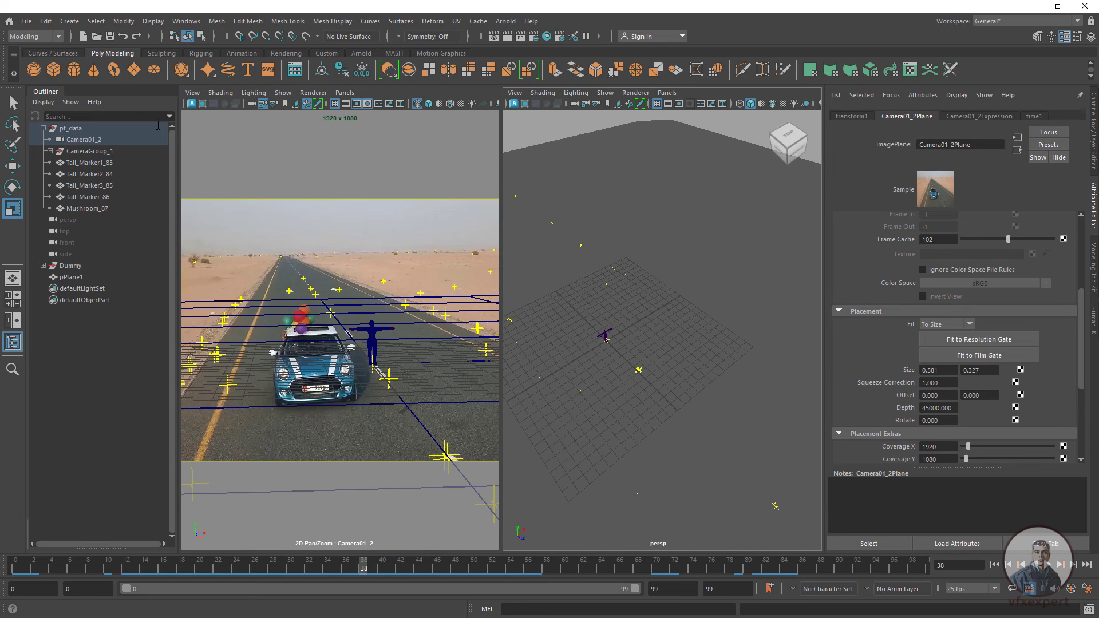
- Create a polygon cube at the grid origin and scale it up uniformly to about 107.5 beside the car
{"action": "left_click", "coordinate": [60, 71]}
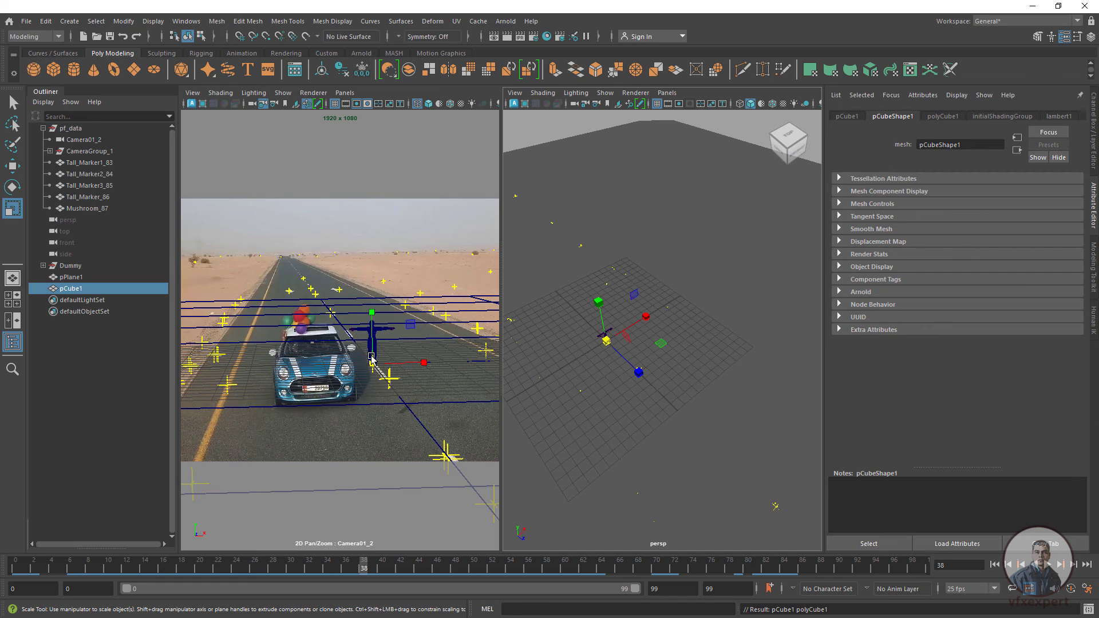
{"action": "left_click_drag", "start_coordinate": [374, 364], "coordinate": [395, 379]}
{"action": "right_click_drag", "start_coordinate": [371, 404], "coordinate": [443, 402]}
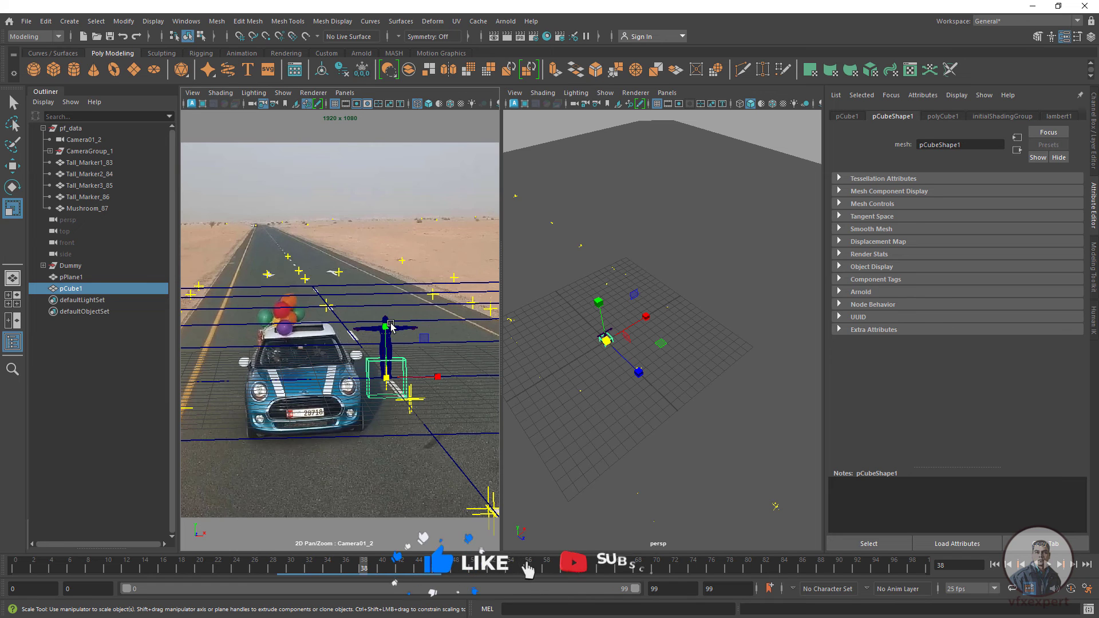
- Put the ground plane pPlane1 on a new display layer, hide that layer, and return the camera view to shaded display
{"action": "left_click", "coordinate": [399, 306]}
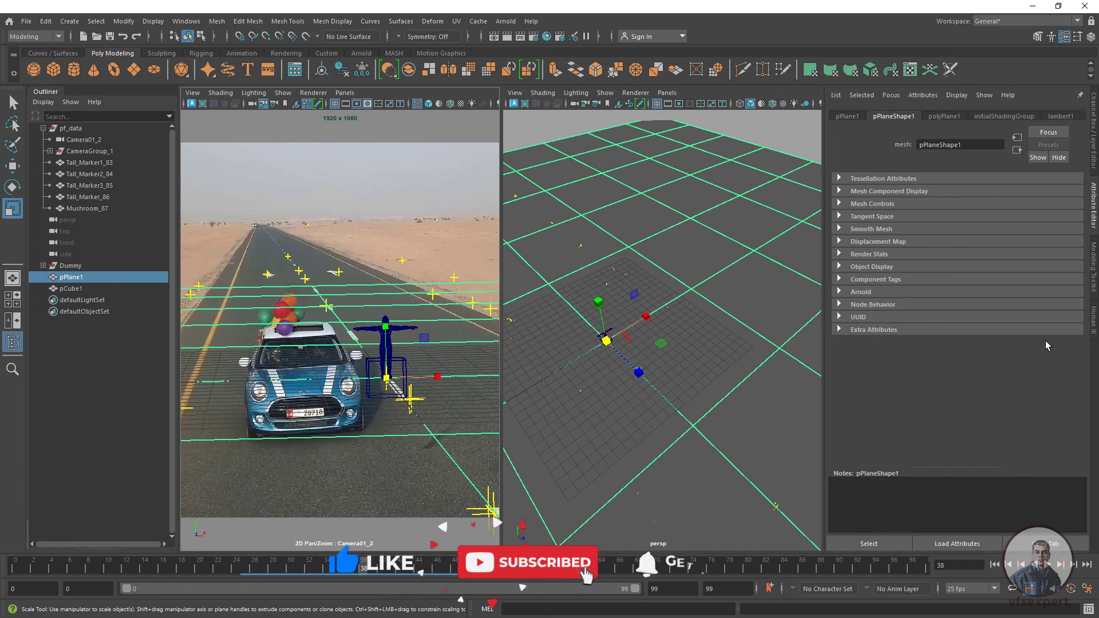
{"action": "left_click", "coordinate": [1096, 131]}
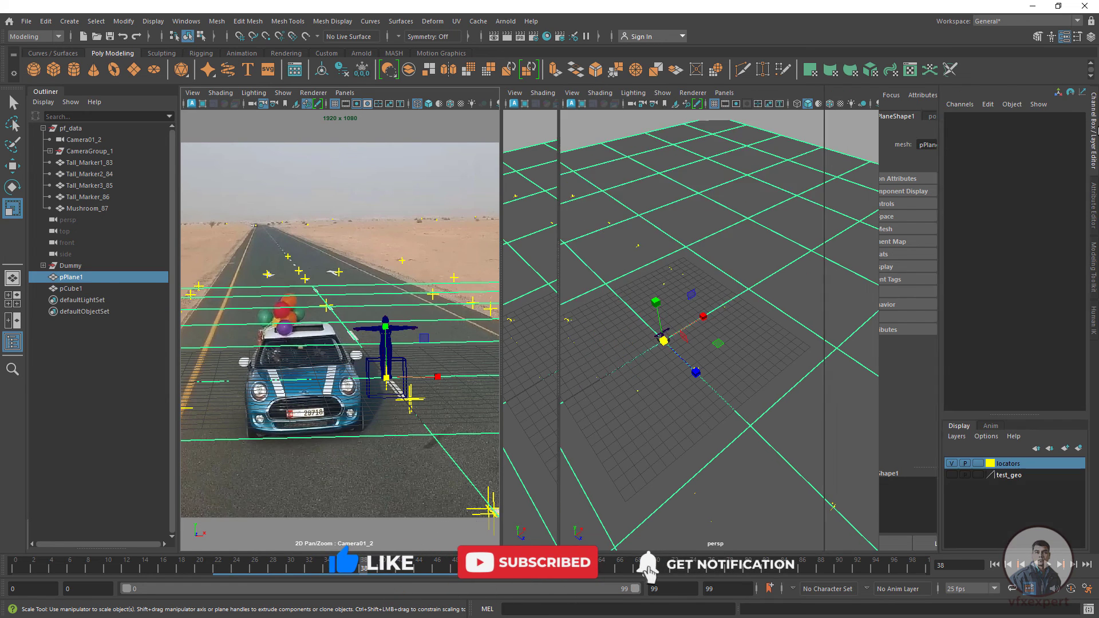
{"action": "left_click", "coordinate": [1071, 447]}
{"action": "left_click", "coordinate": [951, 464]}
{"action": "left_click", "coordinate": [308, 105]}
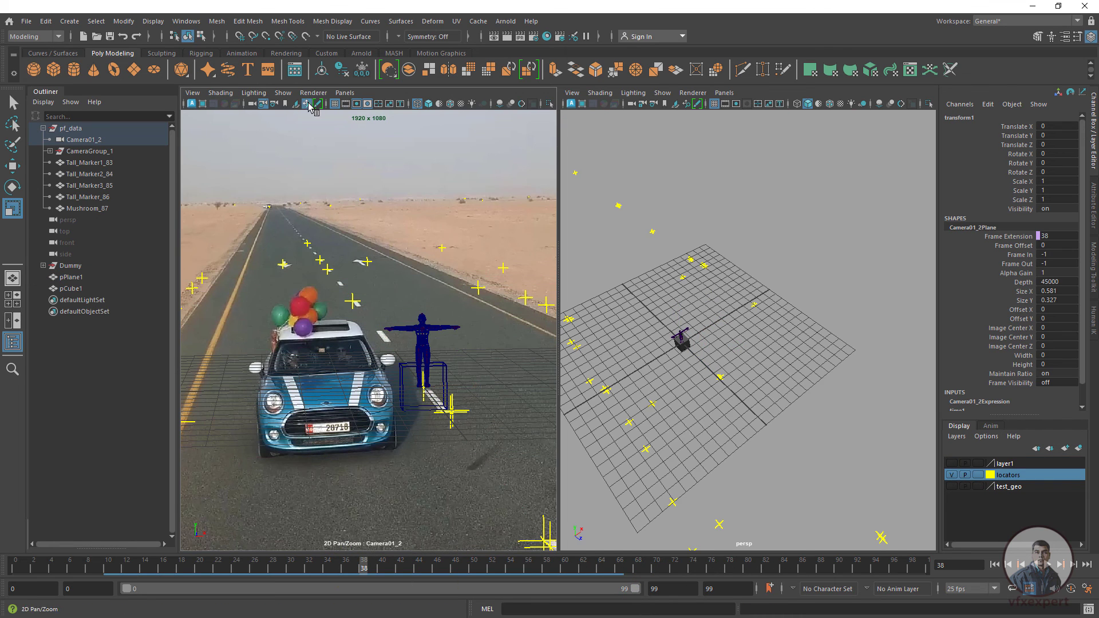
{"action": "left_click", "coordinate": [428, 104]}
- Put the whole Dummy group on another new display layer and hide that layer
{"action": "left_click", "coordinate": [423, 333]}
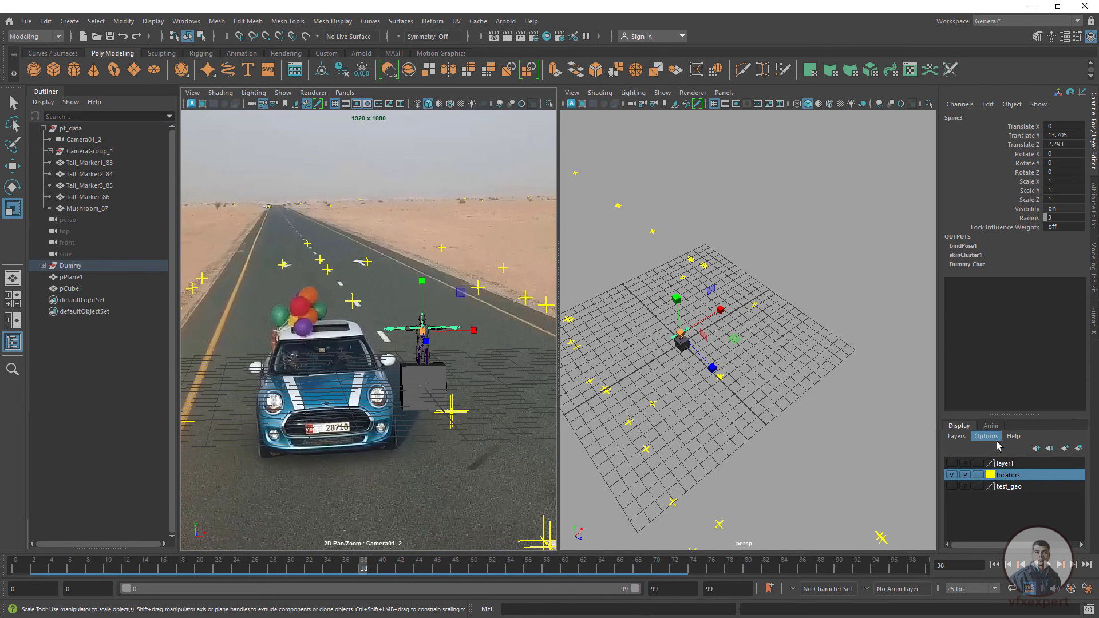
{"action": "left_click", "coordinate": [72, 267]}
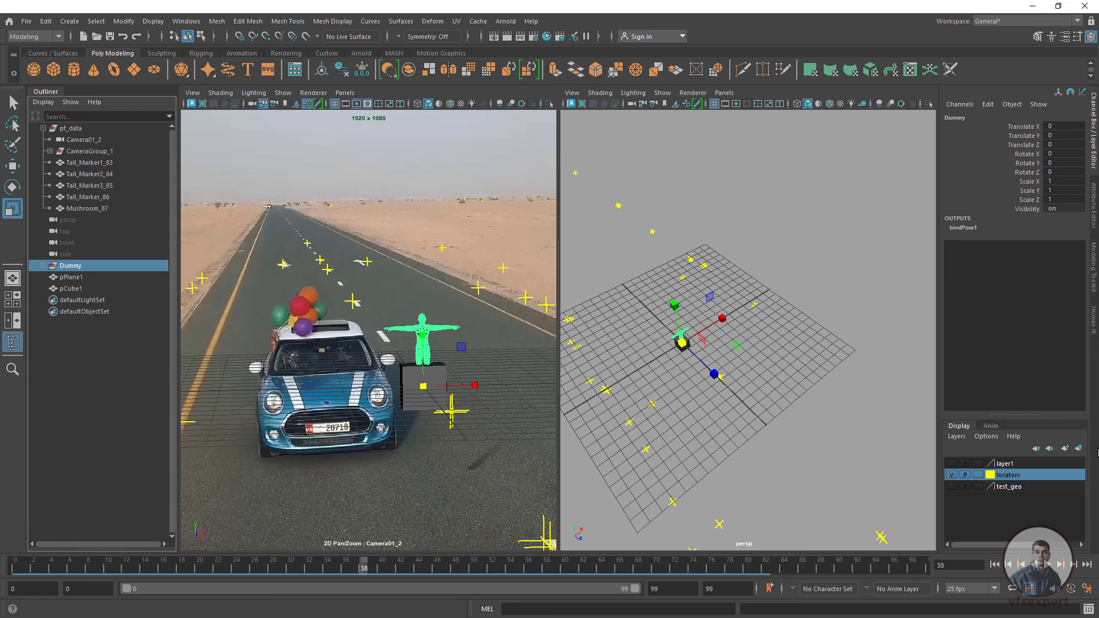
{"action": "left_click", "coordinate": [1080, 449]}
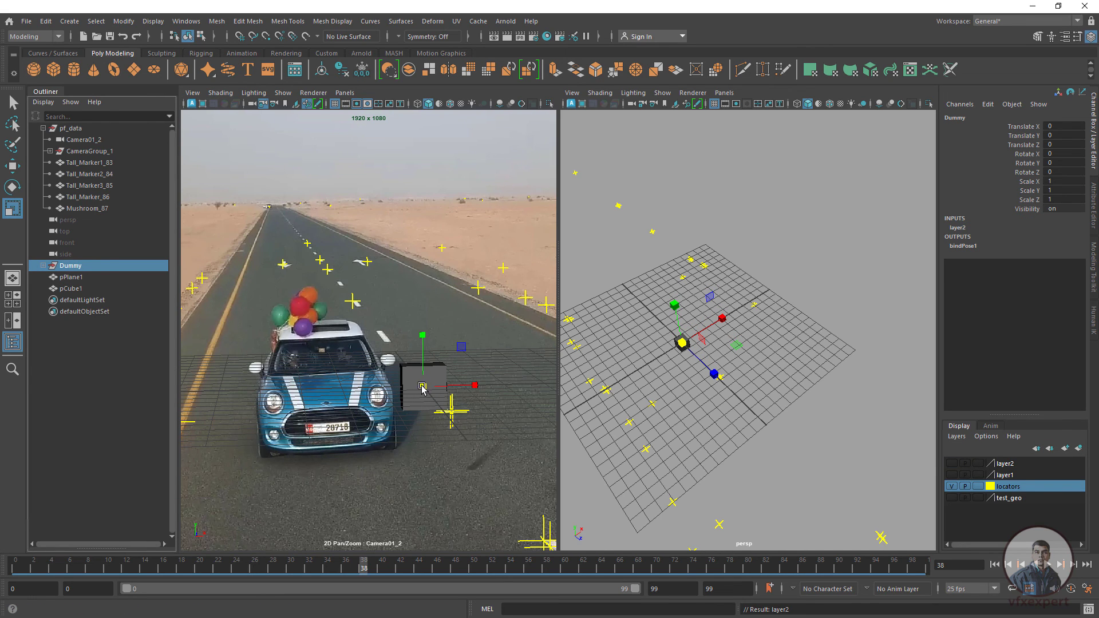
- Snap pCube1's pivot to its lower front-left corner vertex and move the cube so that corner sits on the grid origin
{"action": "left_click_drag", "start_coordinate": [427, 379], "coordinate": [430, 376]}
{"action": "scroll", "coordinate": [708, 436], "scroll_direction": "up", "scroll_amount": 6}
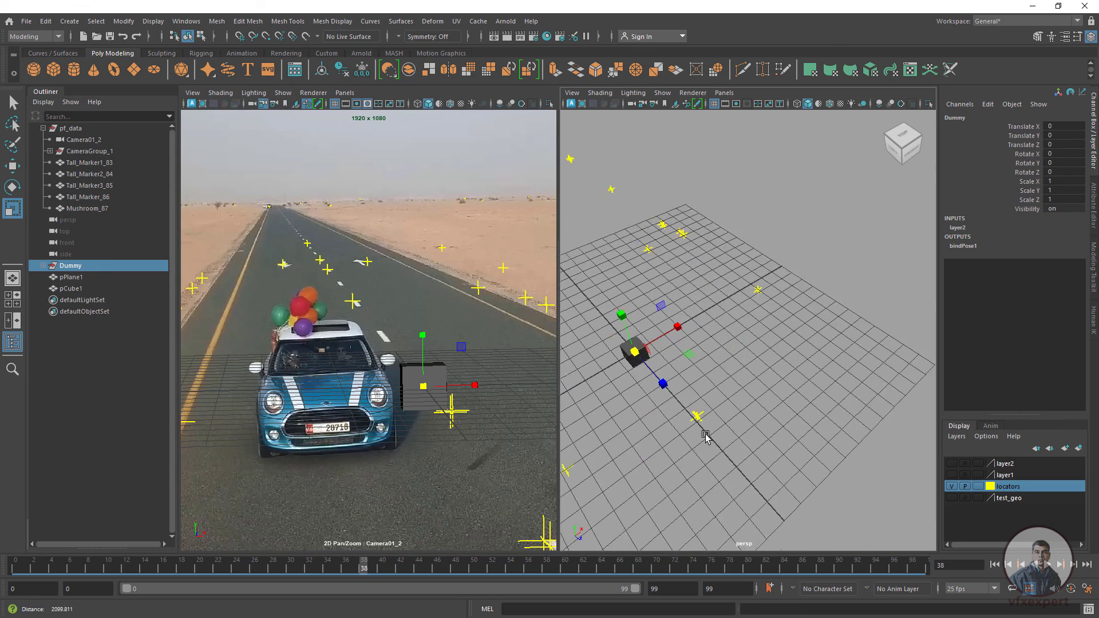
{"action": "middle_click_drag", "start_coordinate": [709, 436], "coordinate": [826, 396], "text": "alt"}
{"action": "scroll", "coordinate": [763, 395], "scroll_direction": "up", "scroll_amount": 3}
{"action": "right_click_drag", "start_coordinate": [763, 395], "coordinate": [794, 430], "text": "alt"}
{"action": "left_click", "coordinate": [671, 330]}
{"action": "key", "text": "w"}
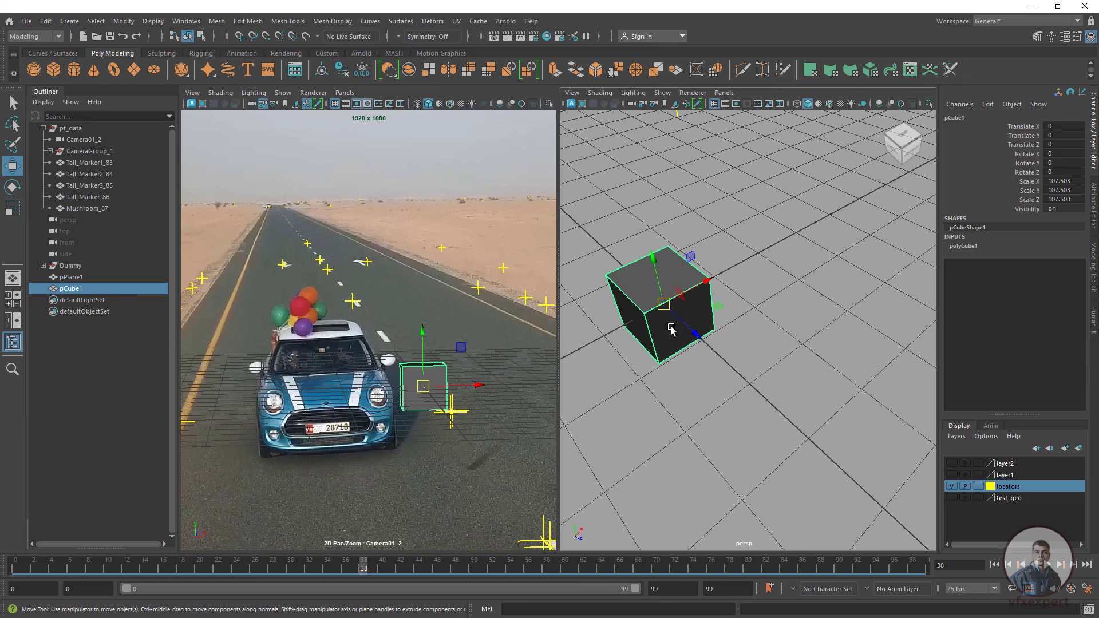
{"action": "key", "text": "d"}
{"action": "left_click_drag", "start_coordinate": [664, 313], "coordinate": [657, 375]}
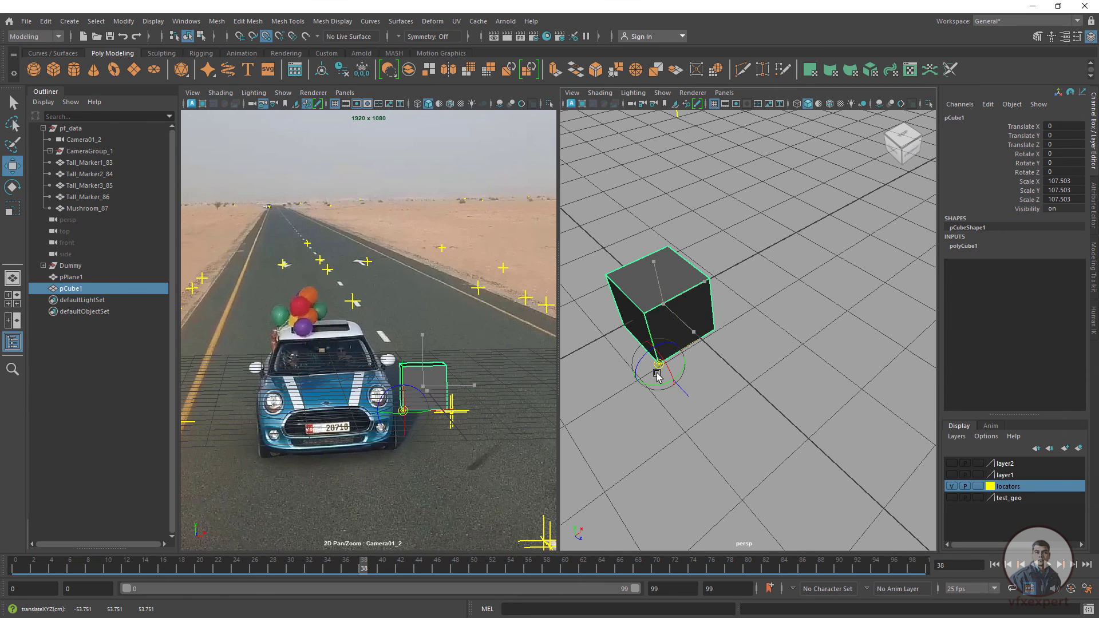
{"action": "key", "text": "d"}
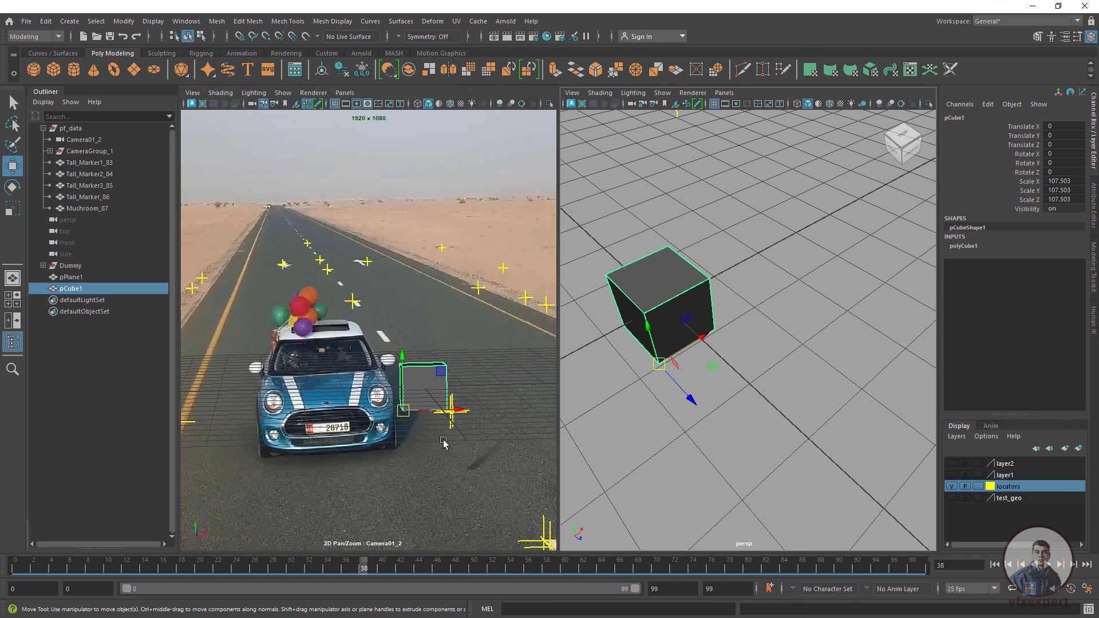
{"action": "left_click_drag", "start_coordinate": [402, 411], "coordinate": [437, 375]}
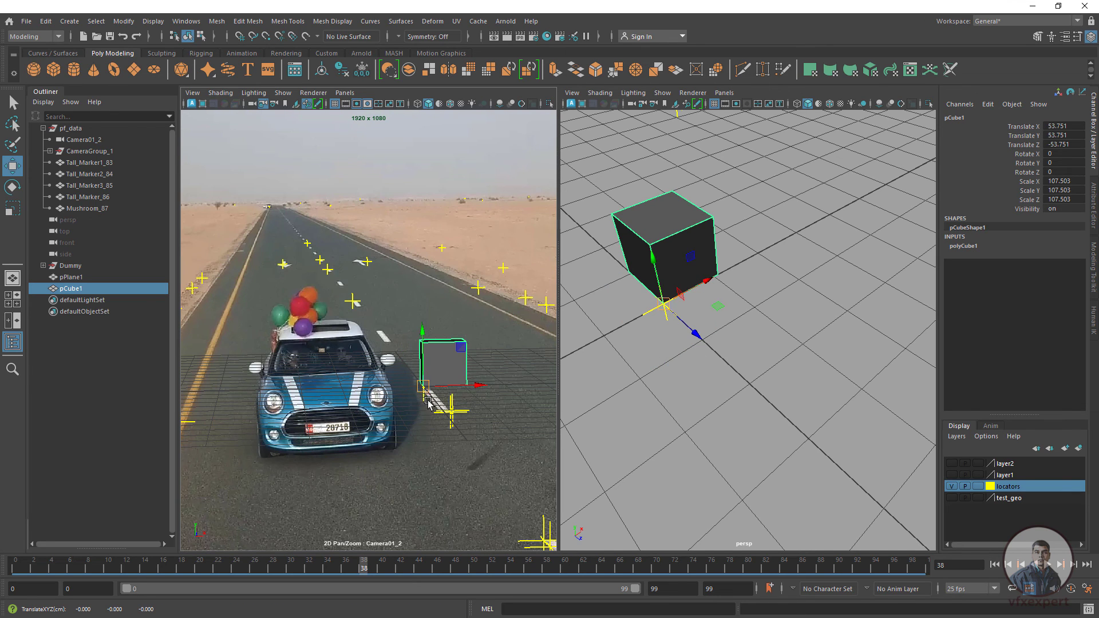
- Duplicate pCube1 and move the copy back along the Z axis, farther up the road beside the lane markings
{"action": "right_click_drag", "start_coordinate": [834, 463], "coordinate": [754, 352], "text": "alt"}
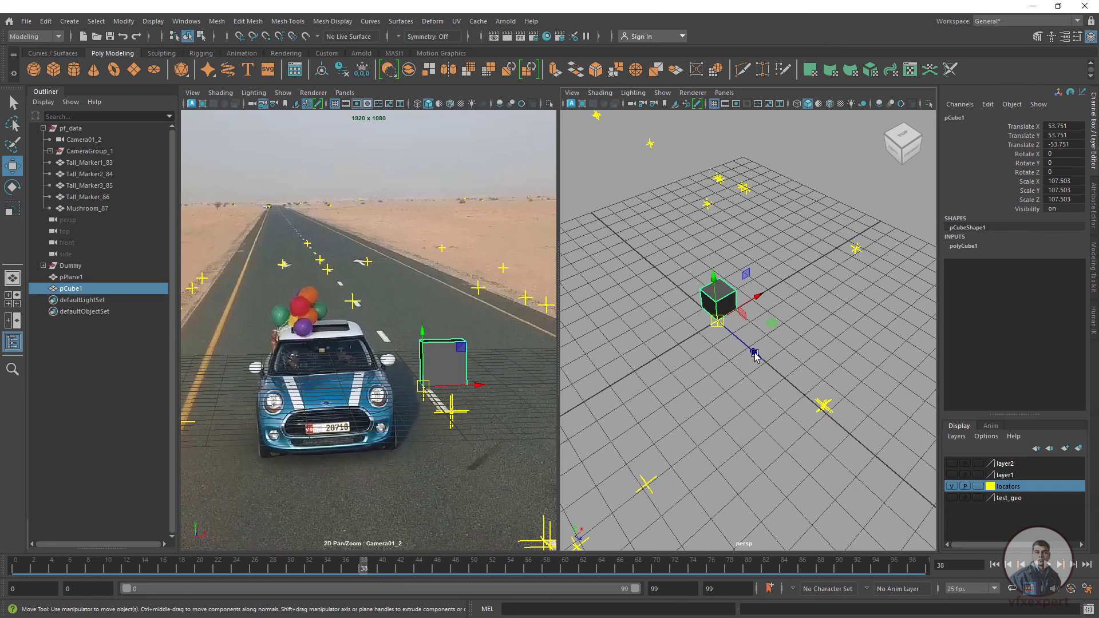
{"action": "key", "text": "ctrl+d"}
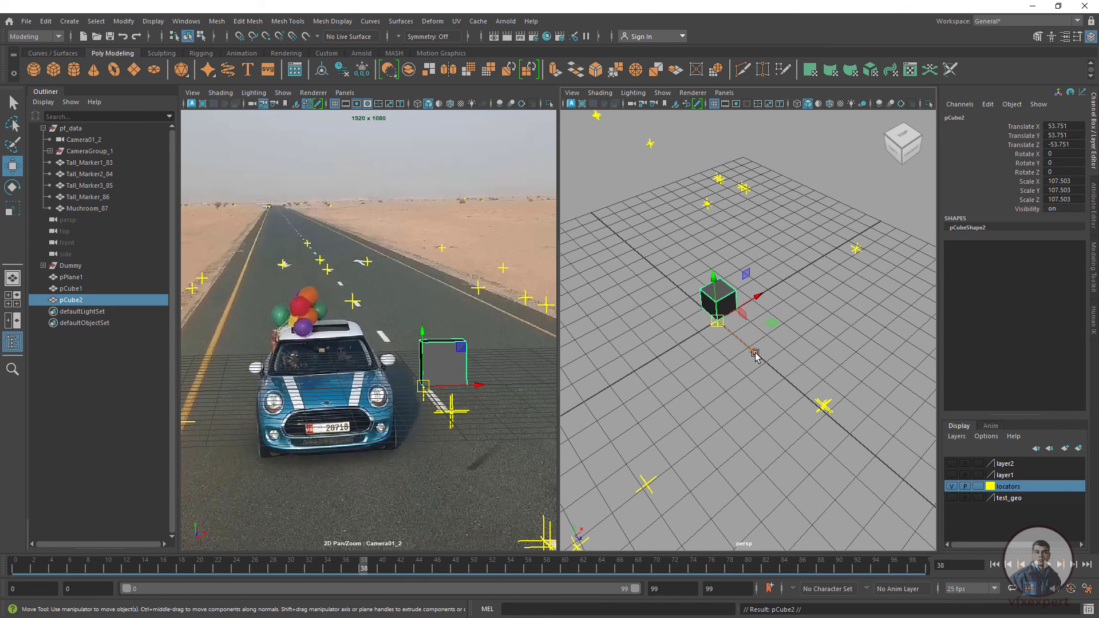
{"action": "left_click_drag", "start_coordinate": [755, 355], "coordinate": [644, 271]}
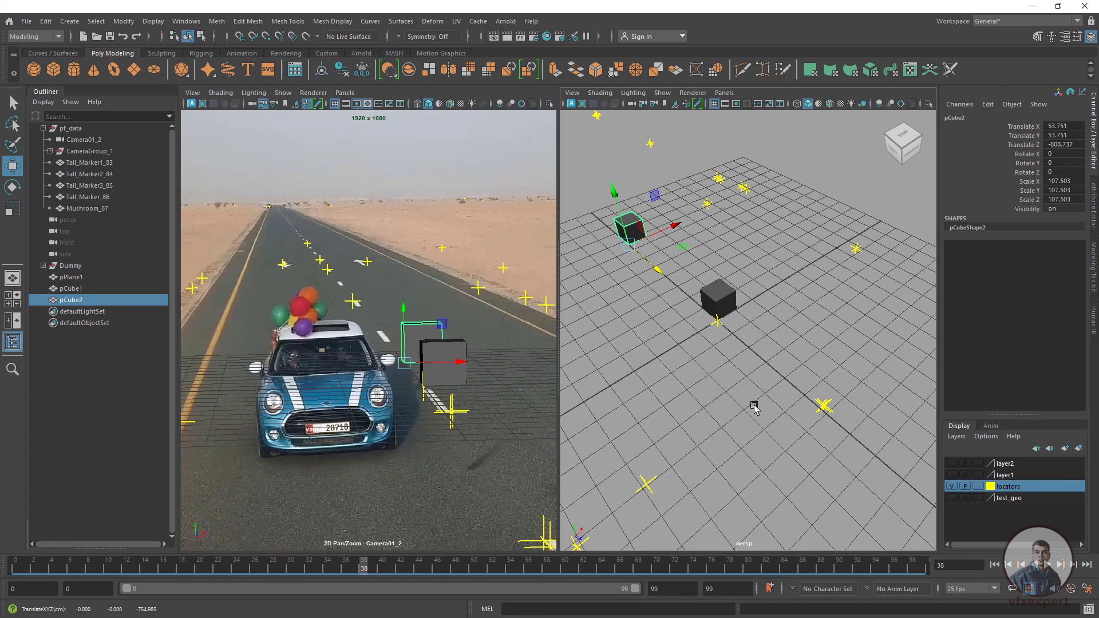
{"action": "right_click_drag", "start_coordinate": [754, 407], "coordinate": [653, 295], "text": "alt"}
{"action": "left_click_drag", "start_coordinate": [658, 337], "coordinate": [730, 398], "text": "alt"}
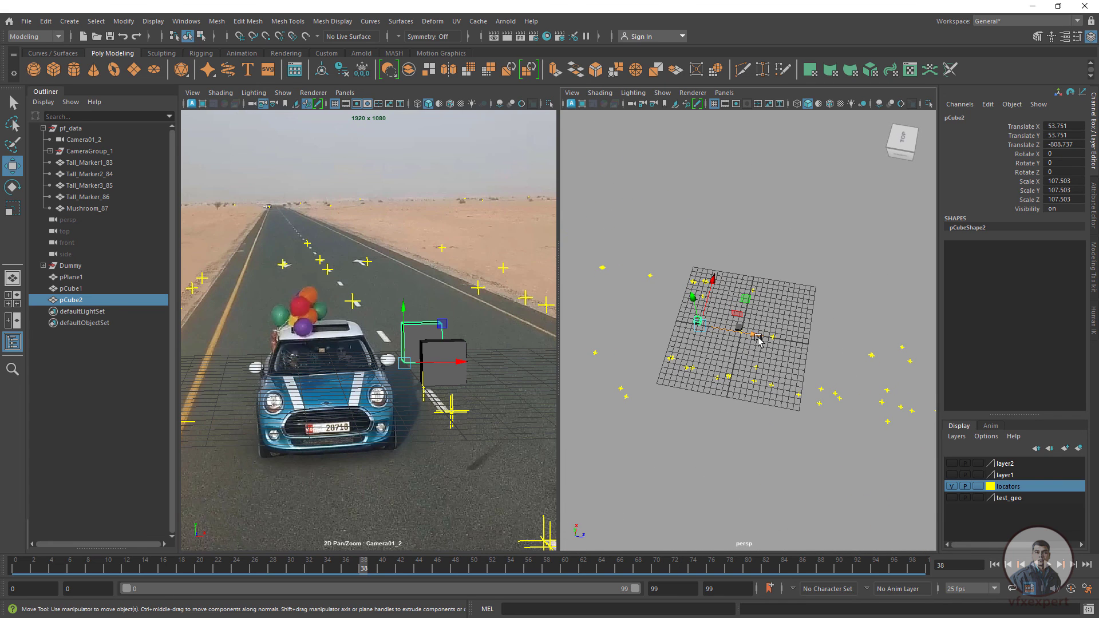
{"action": "left_click", "coordinate": [181, 341]}
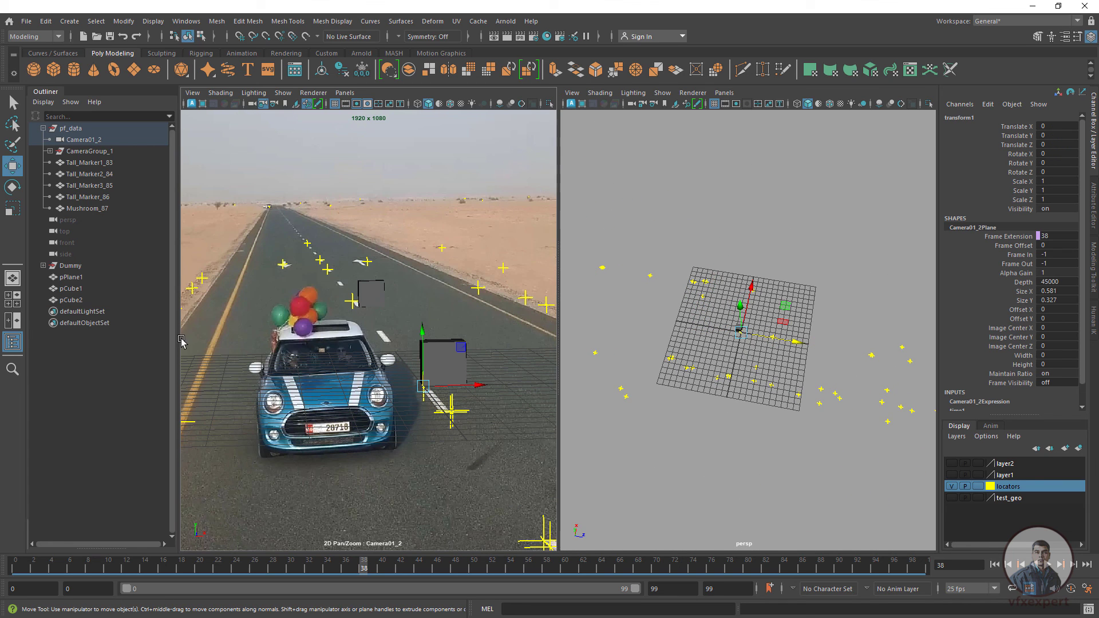
- Switch to a single-view layout and look through Camera01_2
{"action": "left_click", "coordinate": [13, 277]}
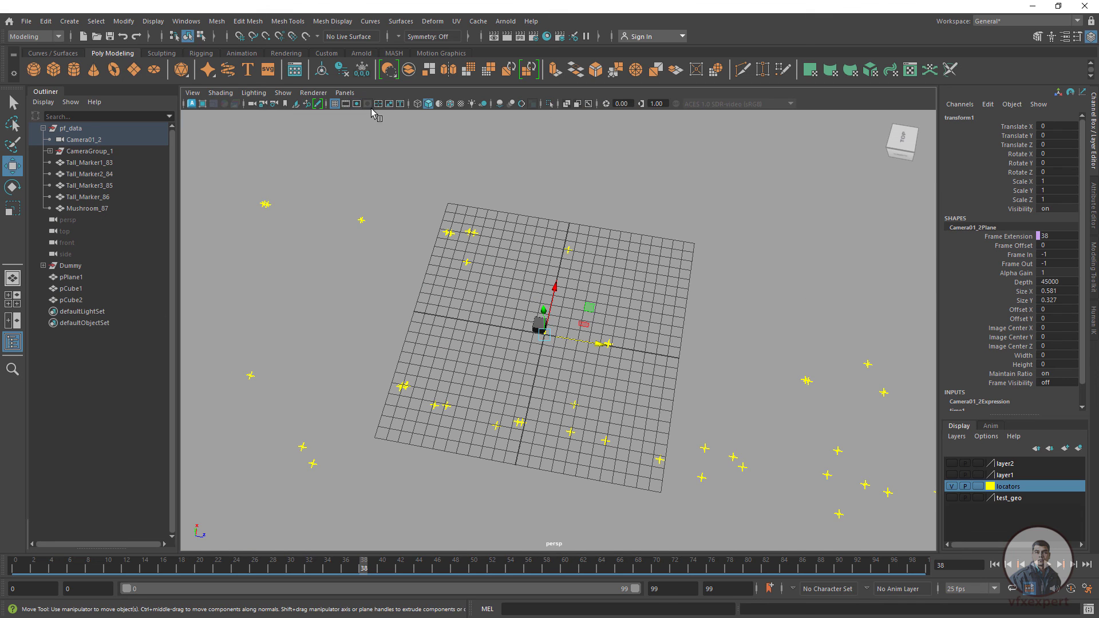
{"action": "left_click", "coordinate": [344, 93]}
{"action": "mouse_move", "coordinate": [393, 104]}
{"action": "left_click", "coordinate": [493, 104]}
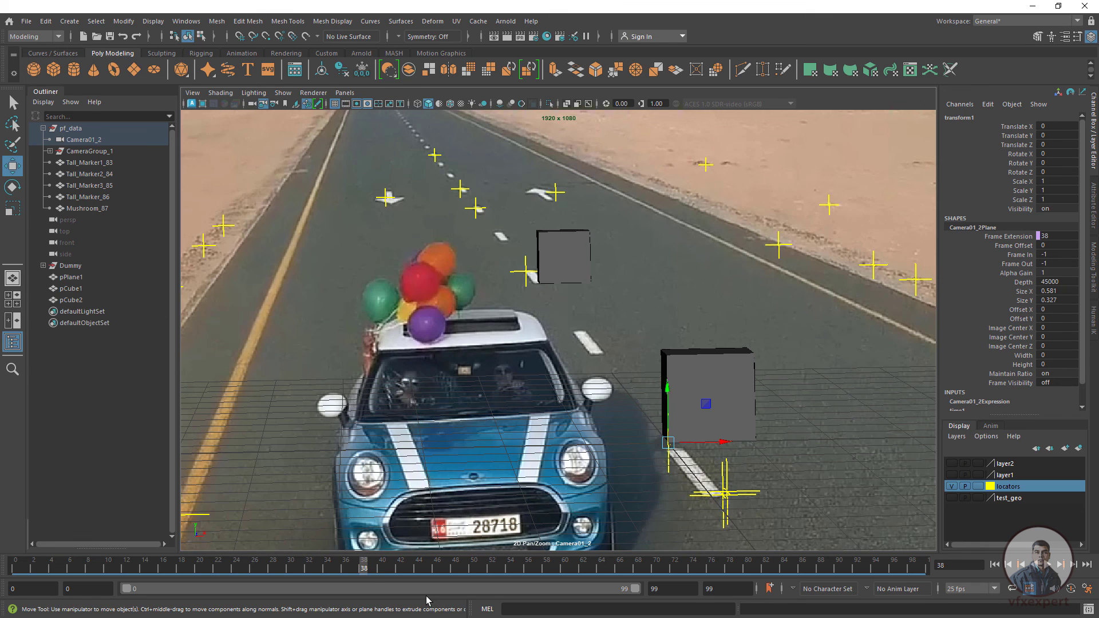
- Turn off the camera's 2D pan/zoom, then play and scrub the shot to check both cubes against the road
{"action": "left_click_drag", "start_coordinate": [364, 567], "coordinate": [13, 540]}
{"action": "key", "text": "backslash"}
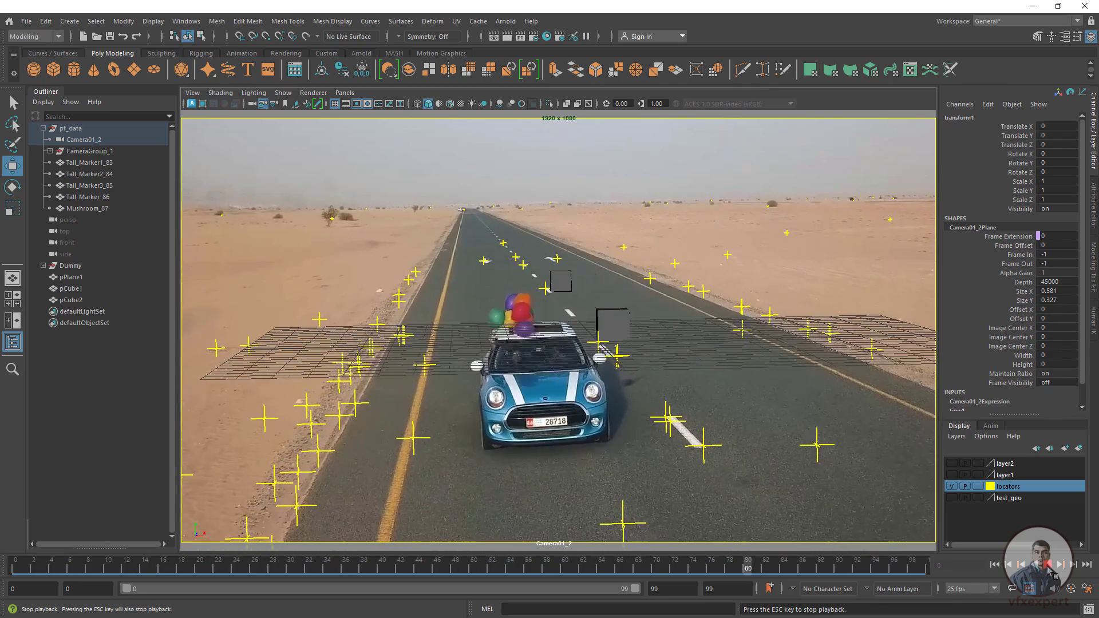
{"action": "left_click", "coordinate": [1048, 566]}
{"action": "left_click_drag", "start_coordinate": [700, 566], "coordinate": [36, 458]}
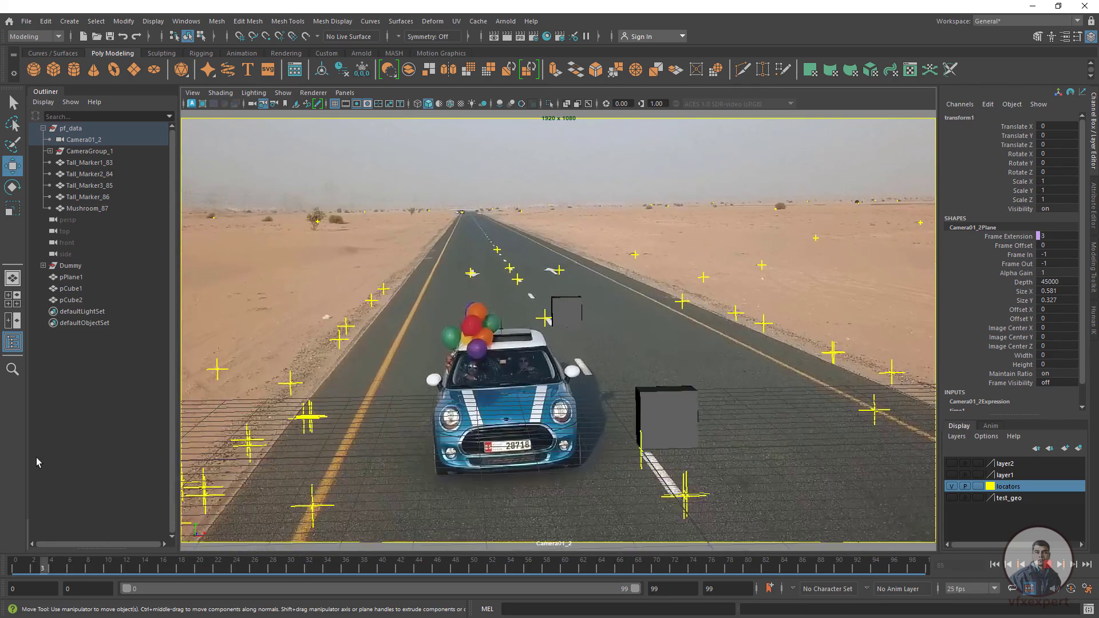